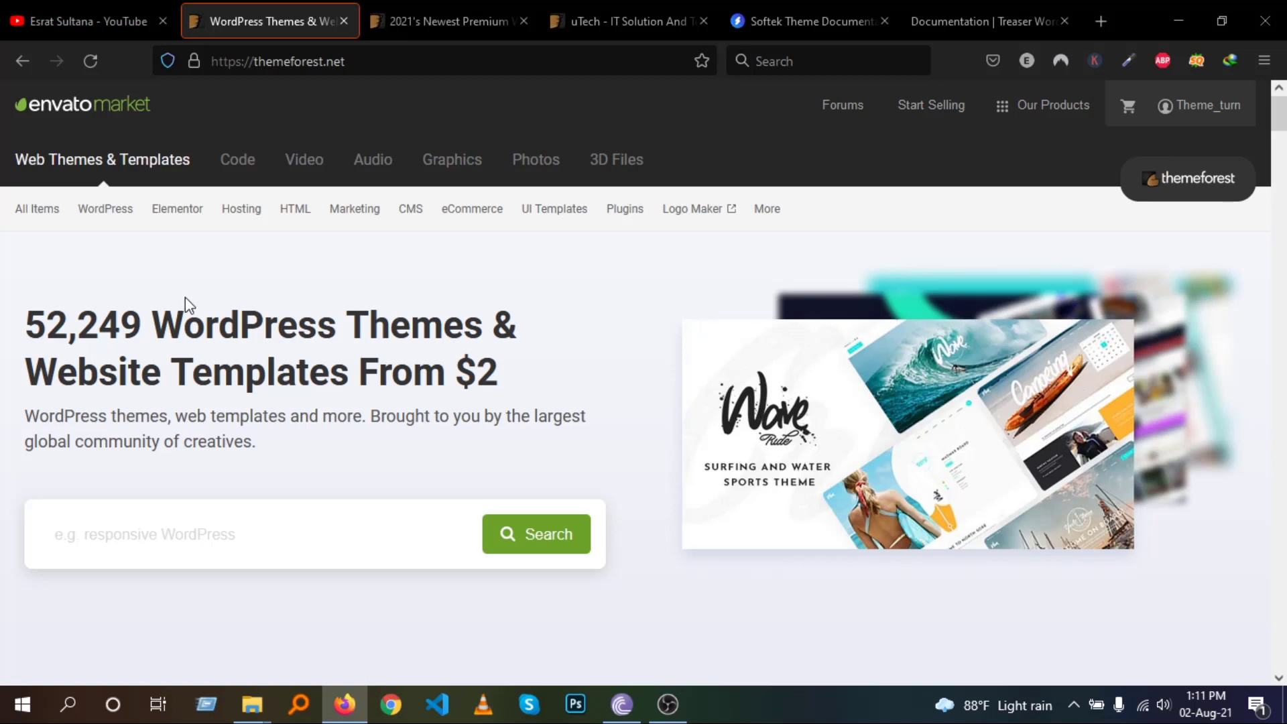
Switch to the uTech theme's ThemeForest page and read its title, overview description and item details
{"action": "left_click", "coordinate": [629, 2]}
{"action": "scroll", "coordinate": [1266, 344], "scroll_direction": "up", "scroll_amount": 5}
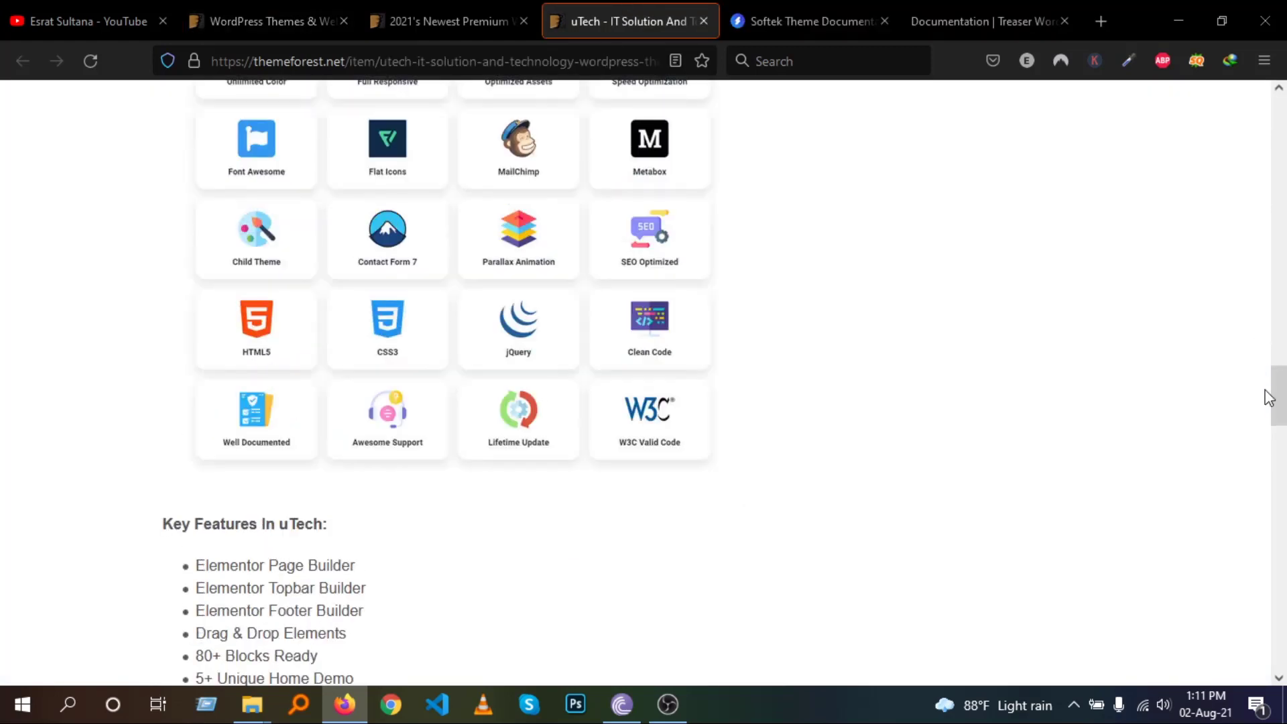
{"action": "left_click_drag", "start_coordinate": [1268, 397], "coordinate": [1269, 120]}
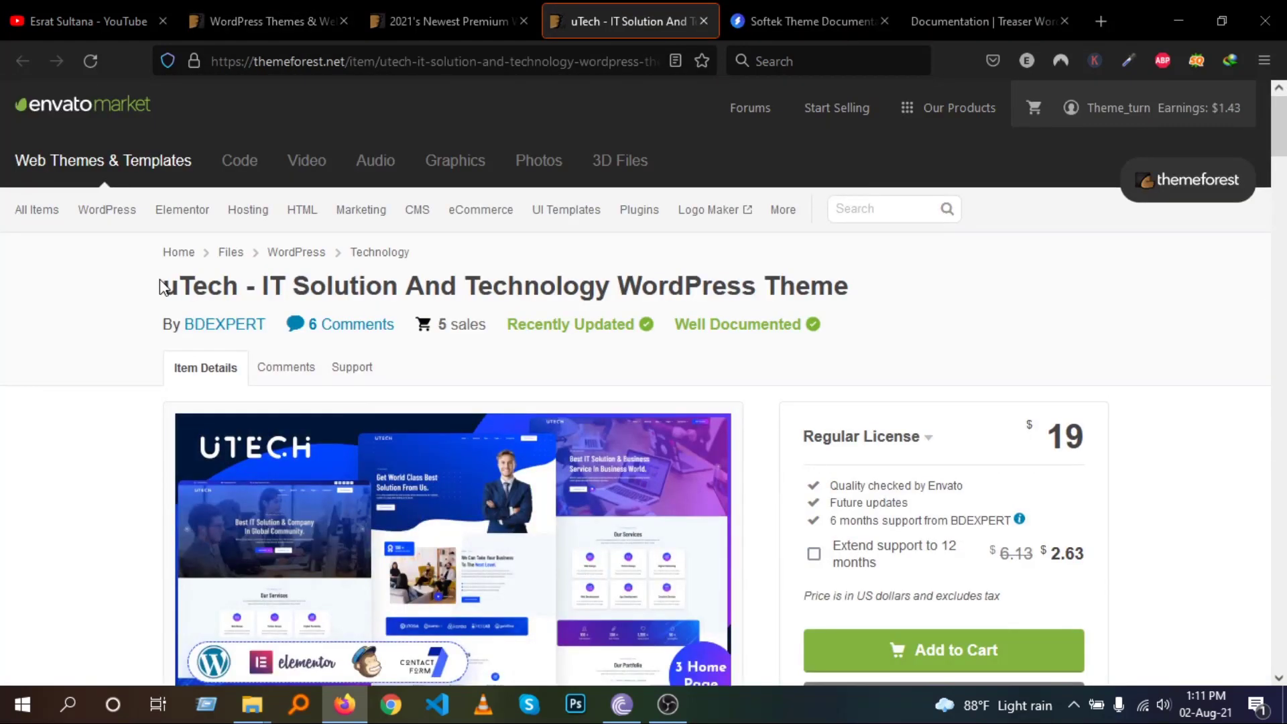
{"action": "left_click_drag", "start_coordinate": [160, 286], "coordinate": [852, 288]}
{"action": "scroll", "coordinate": [647, 376], "scroll_direction": "down", "scroll_amount": 4}
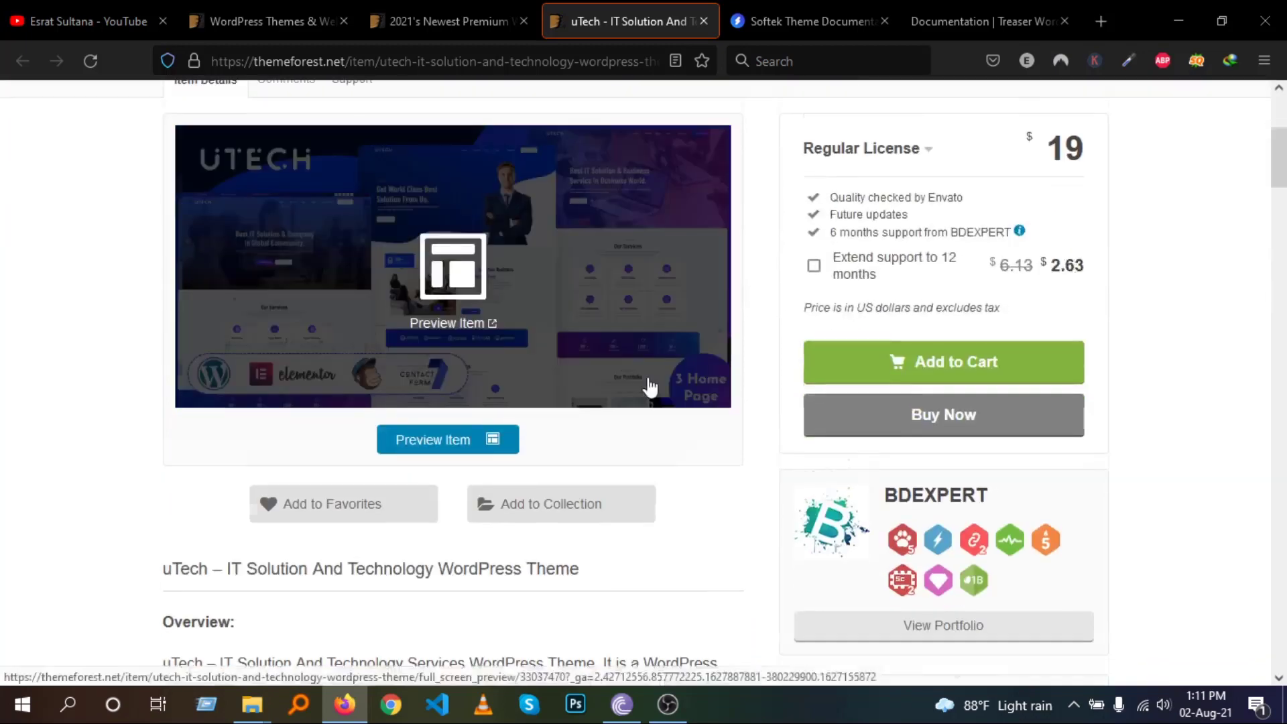
{"action": "scroll", "coordinate": [649, 387], "scroll_direction": "down", "scroll_amount": 3}
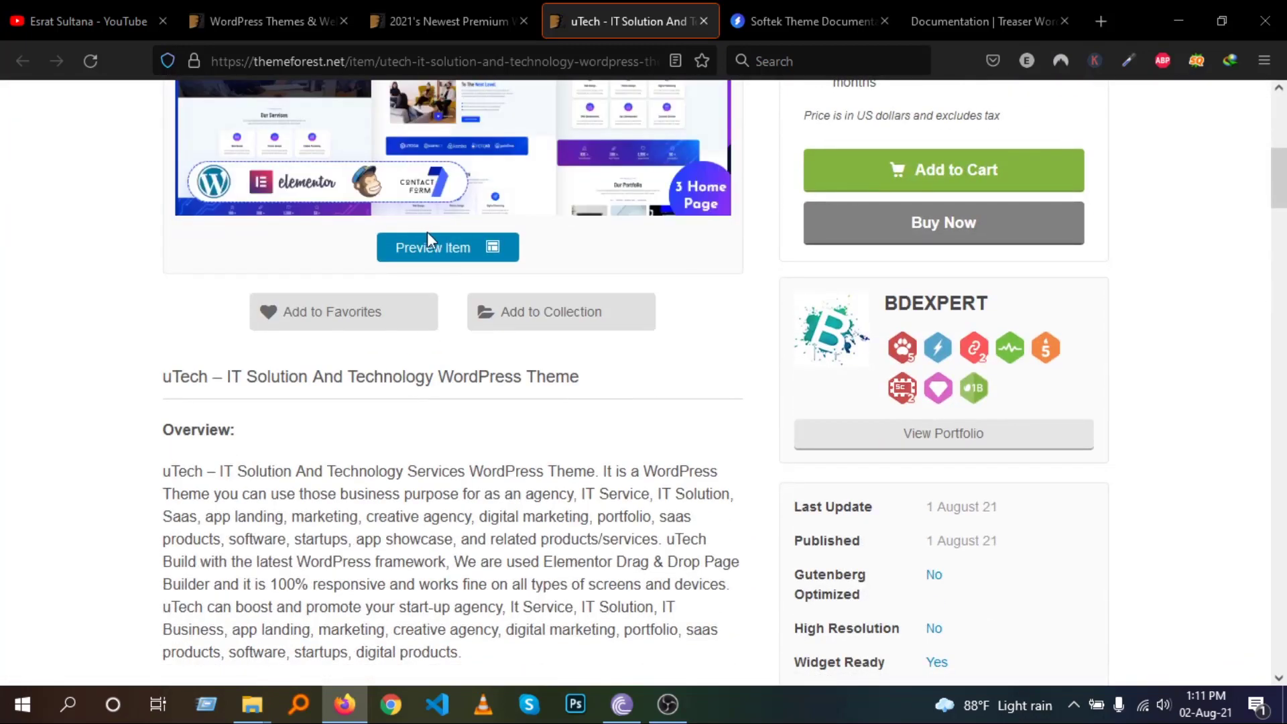
{"action": "scroll", "coordinate": [428, 232], "scroll_direction": "up", "scroll_amount": 3}
{"action": "scroll", "coordinate": [427, 248], "scroll_direction": "down", "scroll_amount": 3}
{"action": "scroll", "coordinate": [425, 251], "scroll_direction": "down", "scroll_amount": 3}
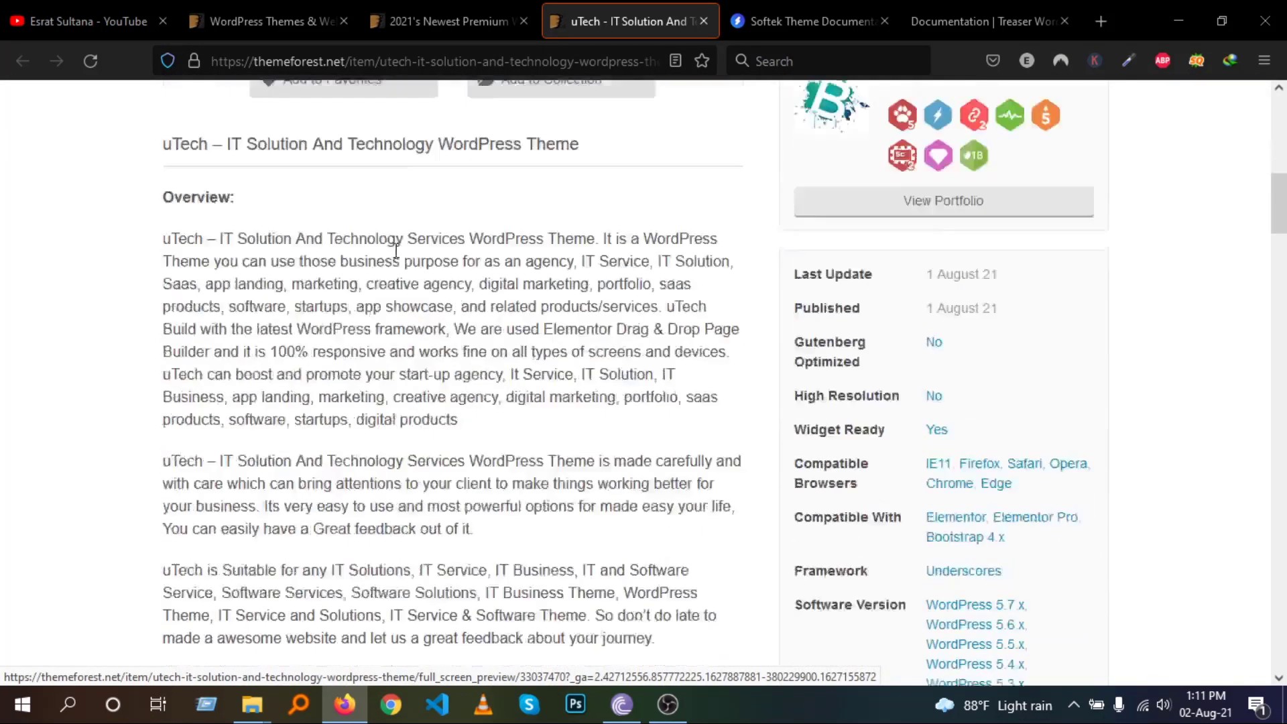
{"action": "left_click_drag", "start_coordinate": [163, 180], "coordinate": [425, 399]}
{"action": "scroll", "coordinate": [416, 382], "scroll_direction": "down", "scroll_amount": 7}
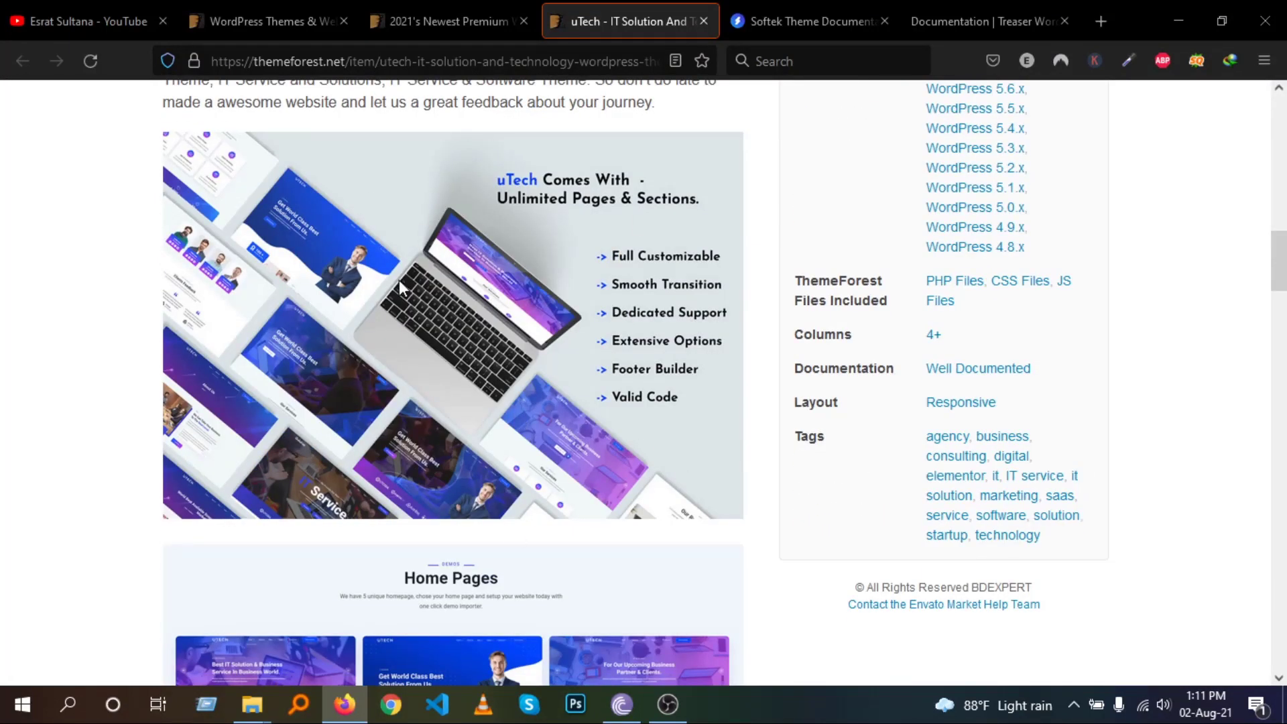
Read uTech's feature graphics, its Key Features list and the closing note about demo images
{"action": "scroll", "coordinate": [400, 287], "scroll_direction": "down", "scroll_amount": 20}
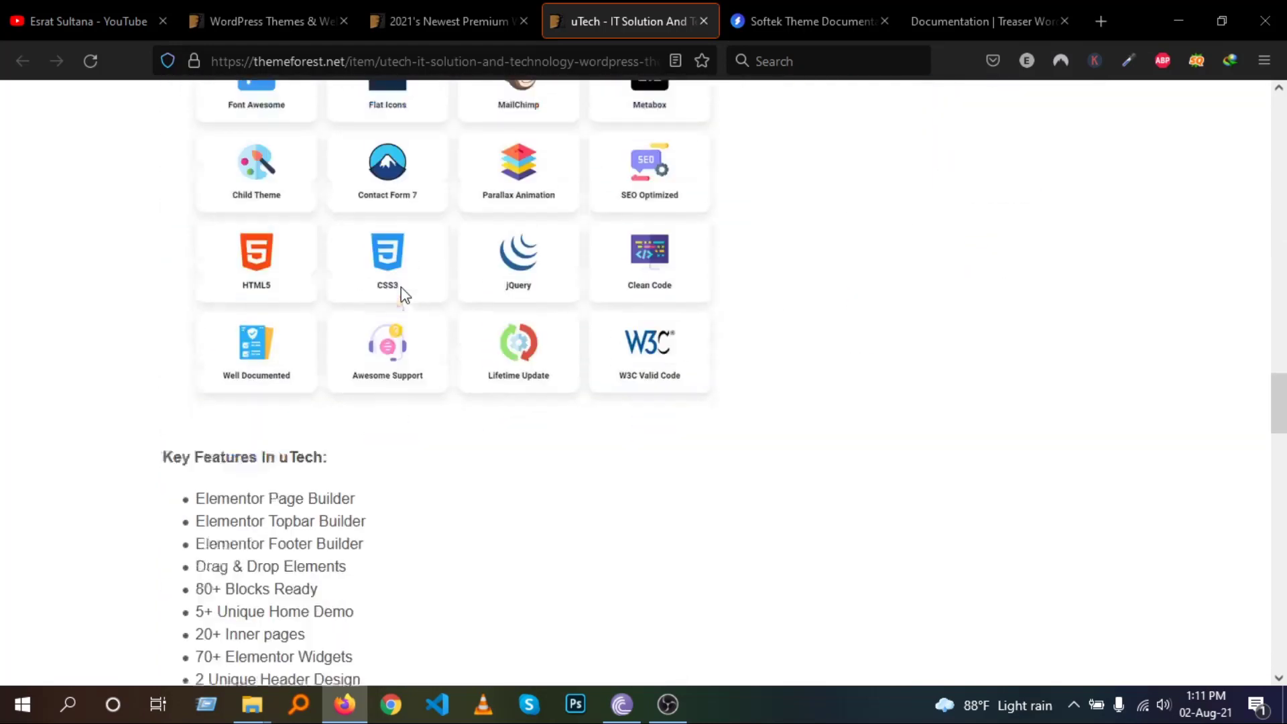
{"action": "scroll", "coordinate": [401, 287], "scroll_direction": "down", "scroll_amount": 5}
{"action": "left_click_drag", "start_coordinate": [173, 141], "coordinate": [324, 380]}
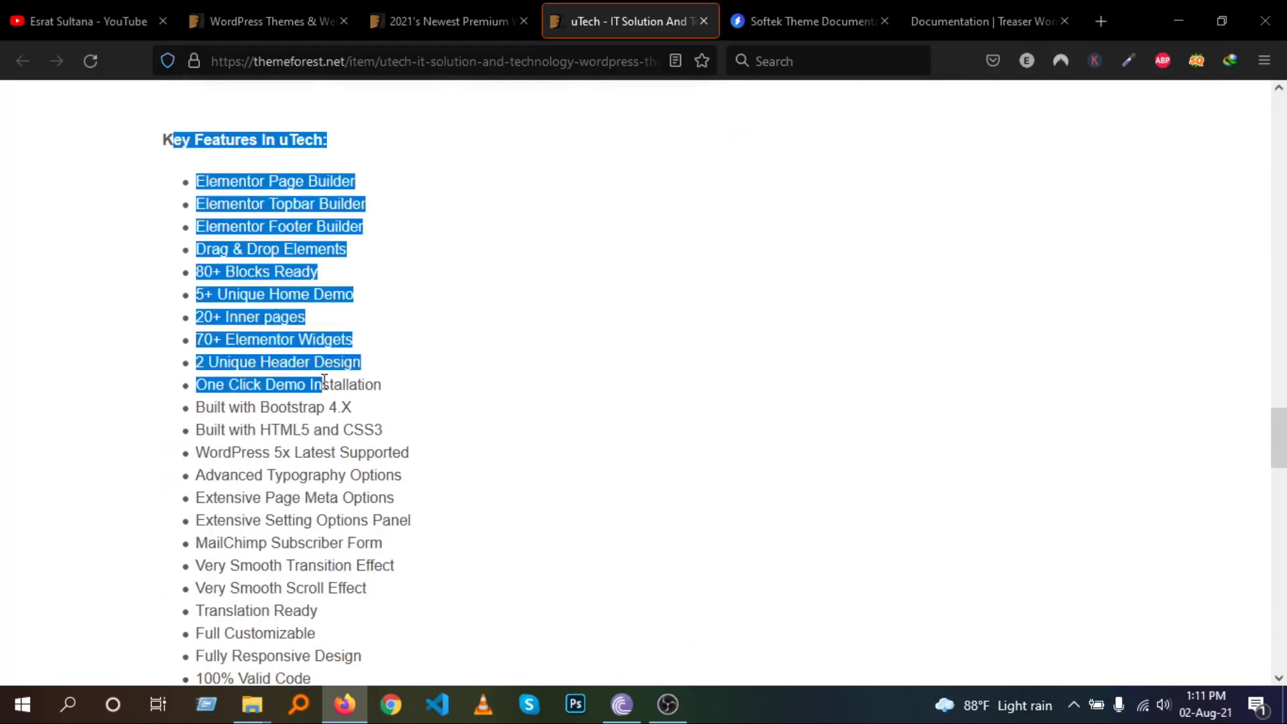
{"action": "scroll", "coordinate": [415, 388], "scroll_direction": "down", "scroll_amount": 9}
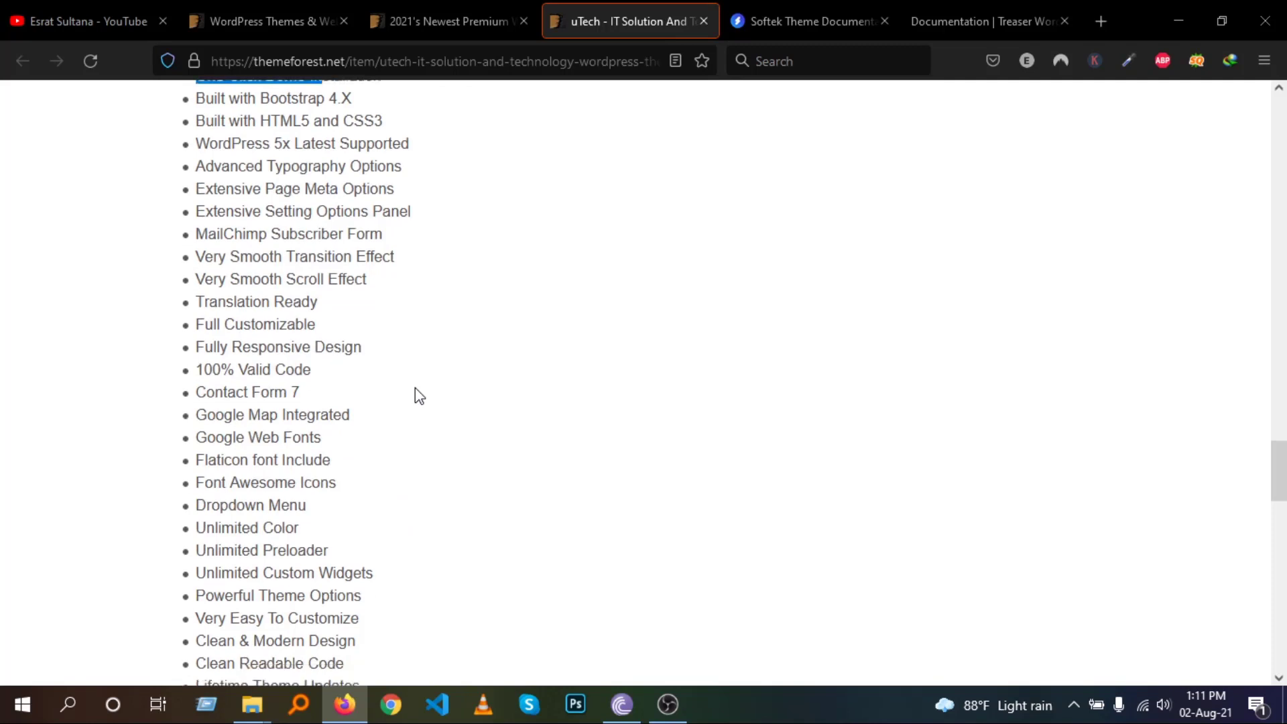
{"action": "scroll", "coordinate": [415, 388], "scroll_direction": "down", "scroll_amount": 6}
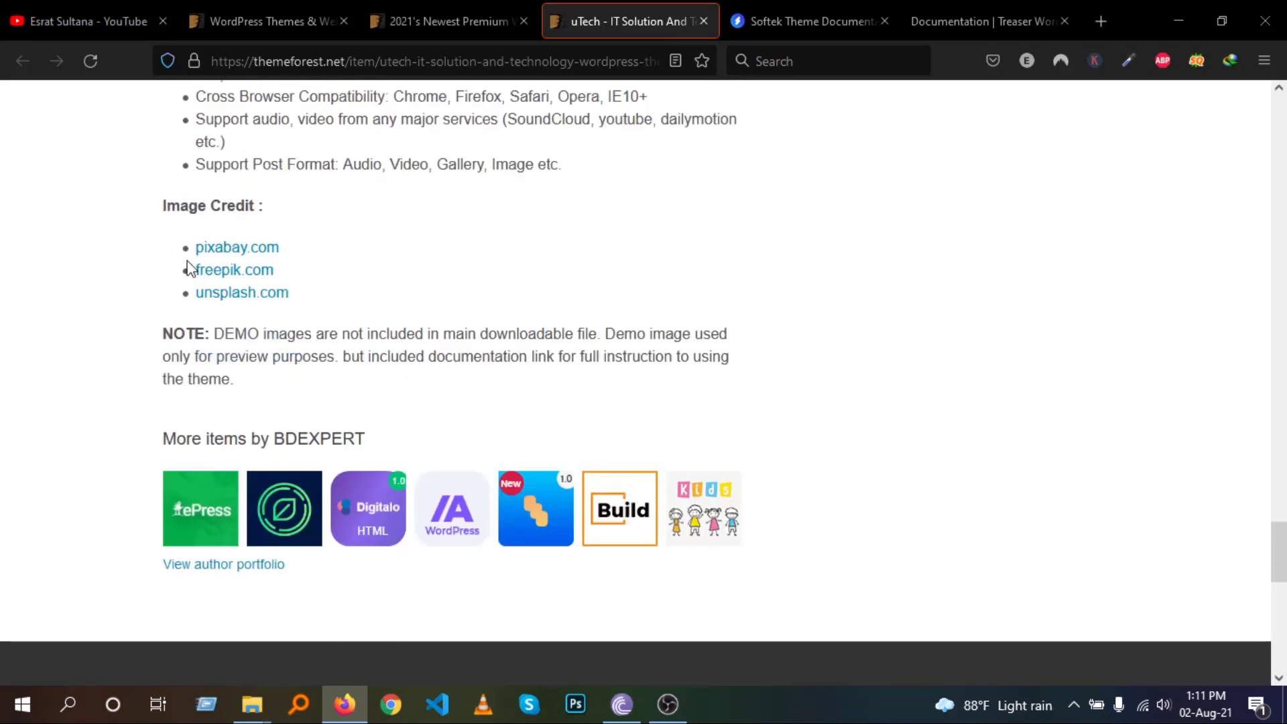
{"action": "left_click_drag", "start_coordinate": [267, 378], "coordinate": [171, 330]}
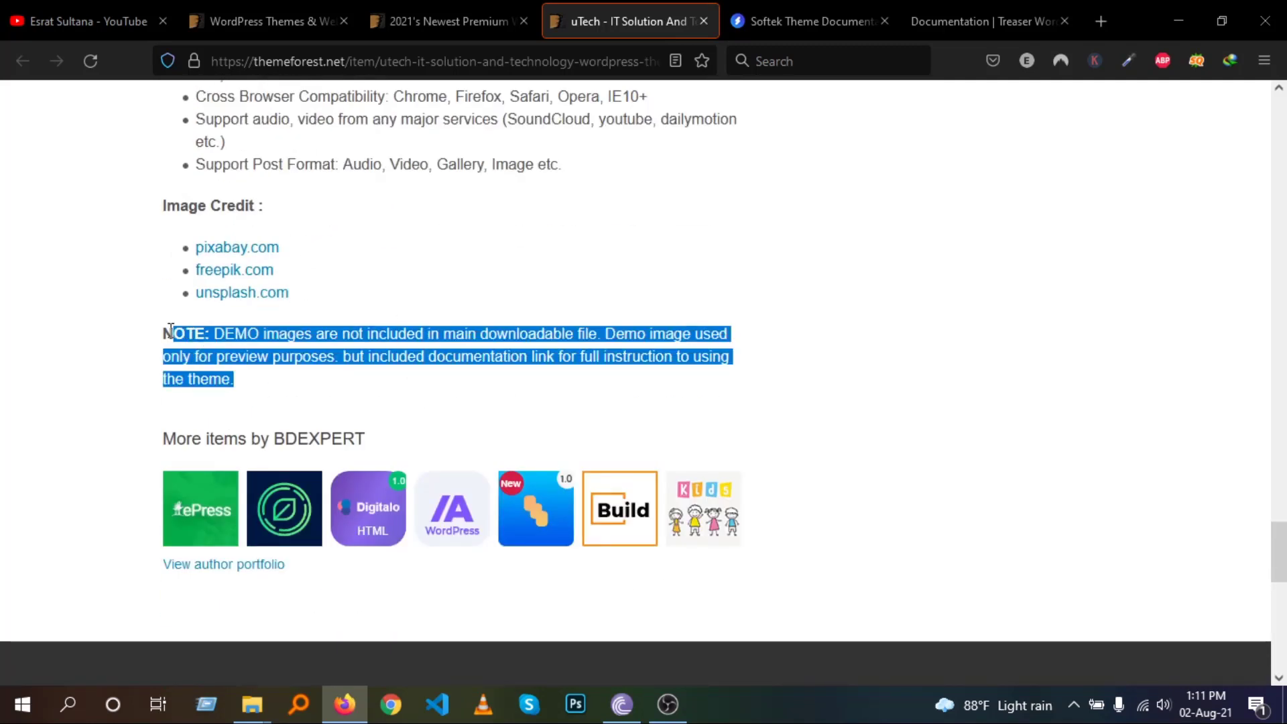
{"action": "left_click", "coordinate": [272, 342]}
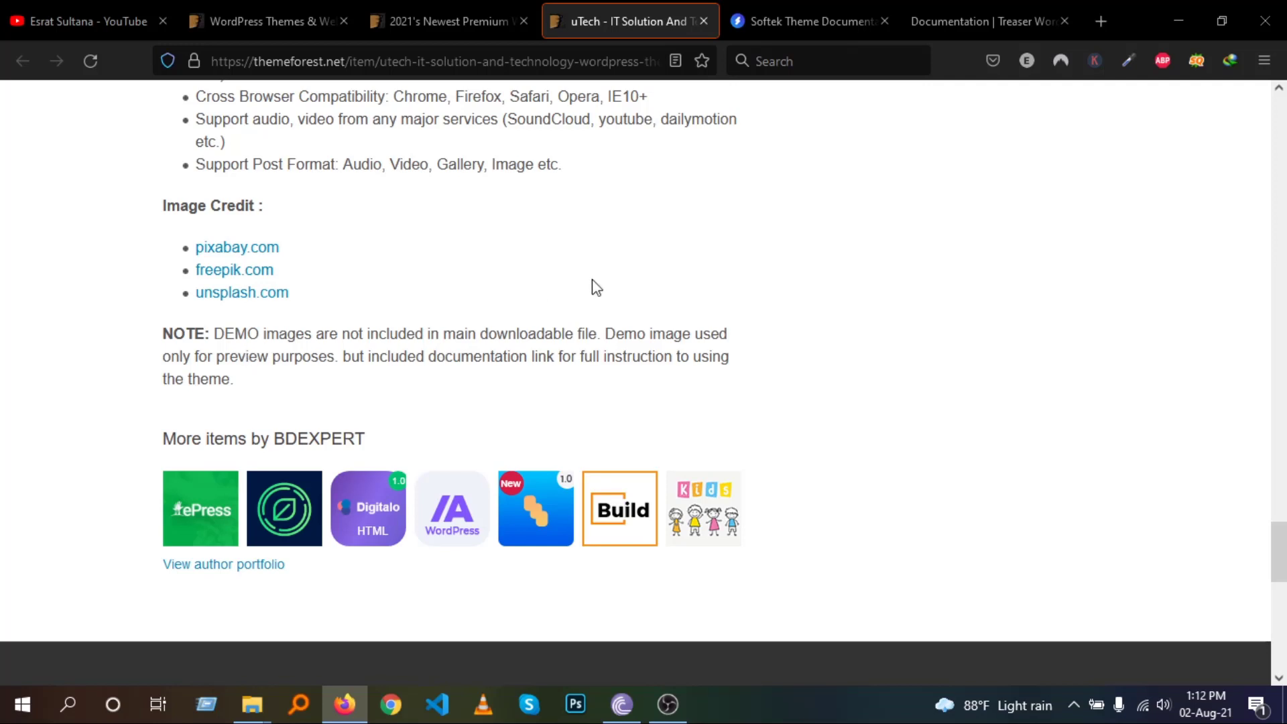
Switch to the newest WordPress themes listing and examine the key feature lines beside the uTech entry
{"action": "left_click", "coordinate": [432, 23]}
{"action": "scroll", "coordinate": [852, 379], "scroll_direction": "up", "scroll_amount": 5}
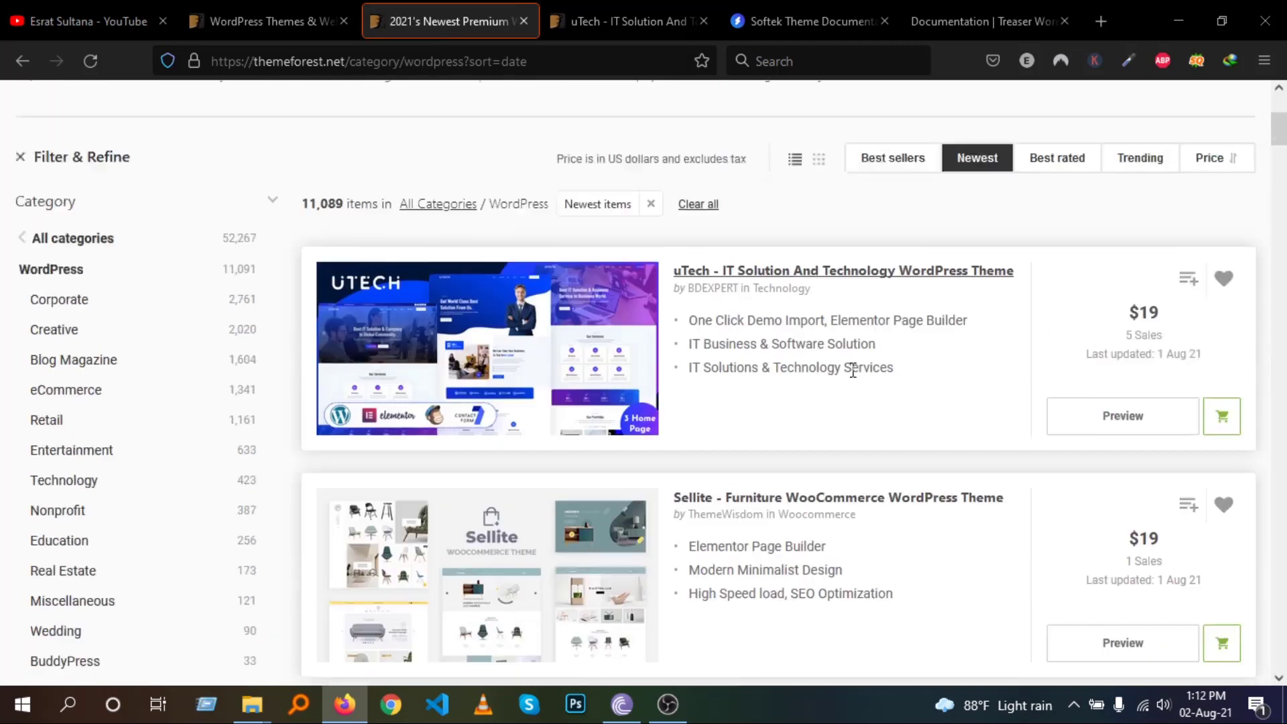
{"action": "scroll", "coordinate": [860, 376], "scroll_direction": "down", "scroll_amount": 3}
{"action": "left_click_drag", "start_coordinate": [919, 451], "coordinate": [690, 410]}
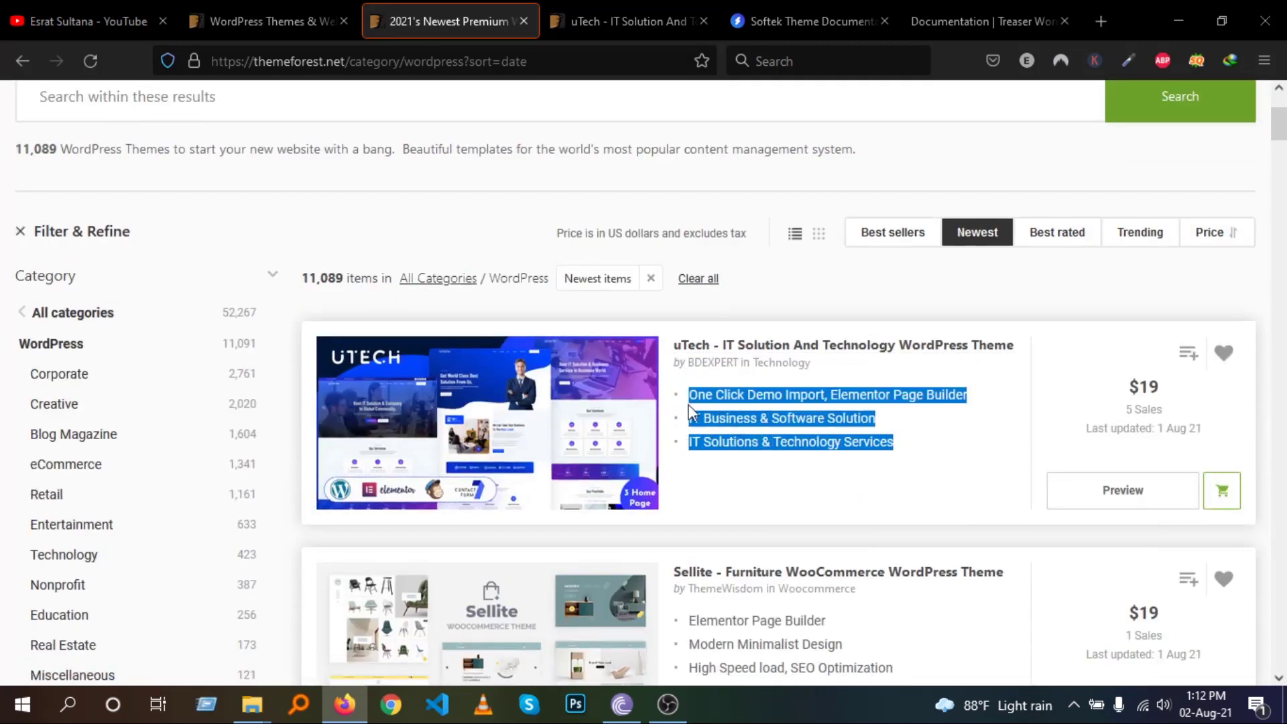
{"action": "scroll", "coordinate": [697, 406], "scroll_direction": "up", "scroll_amount": 3}
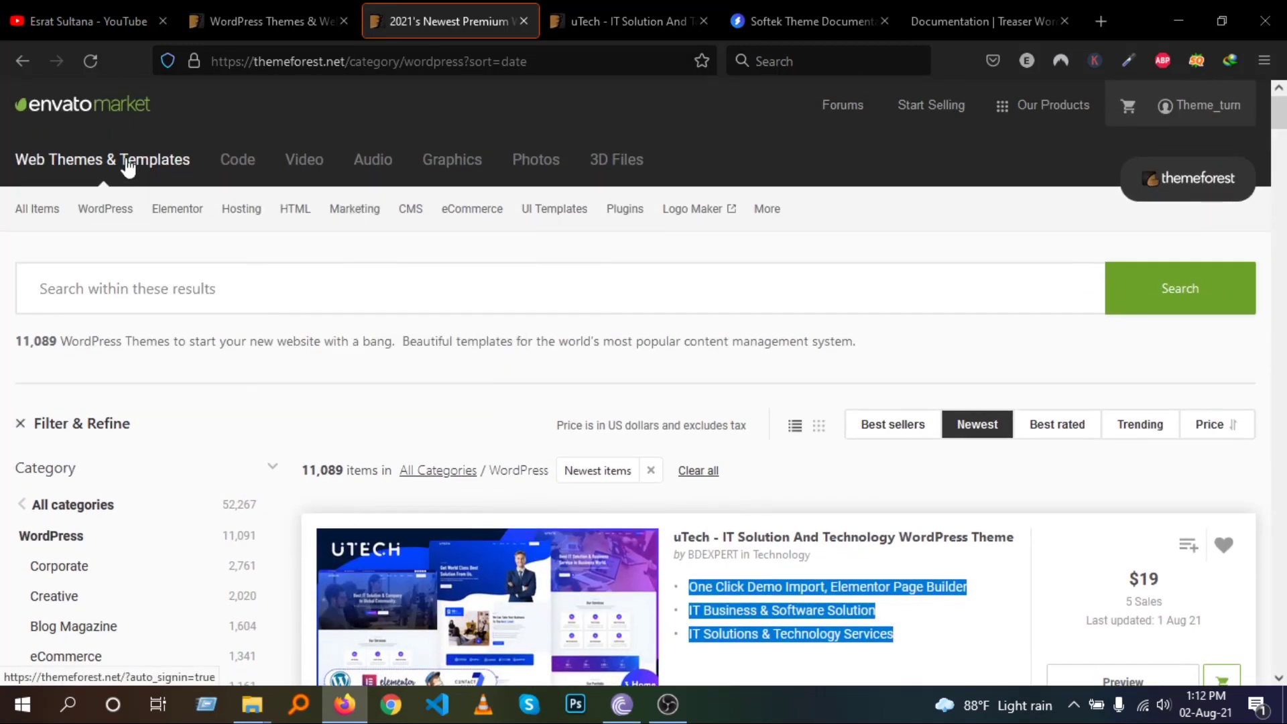
Open the Web Themes & Templates home page and browse its newest themes, weekly bestsellers and August's free items
{"action": "left_click", "coordinate": [128, 167]}
{"action": "scroll", "coordinate": [785, 307], "scroll_direction": "down", "scroll_amount": 8}
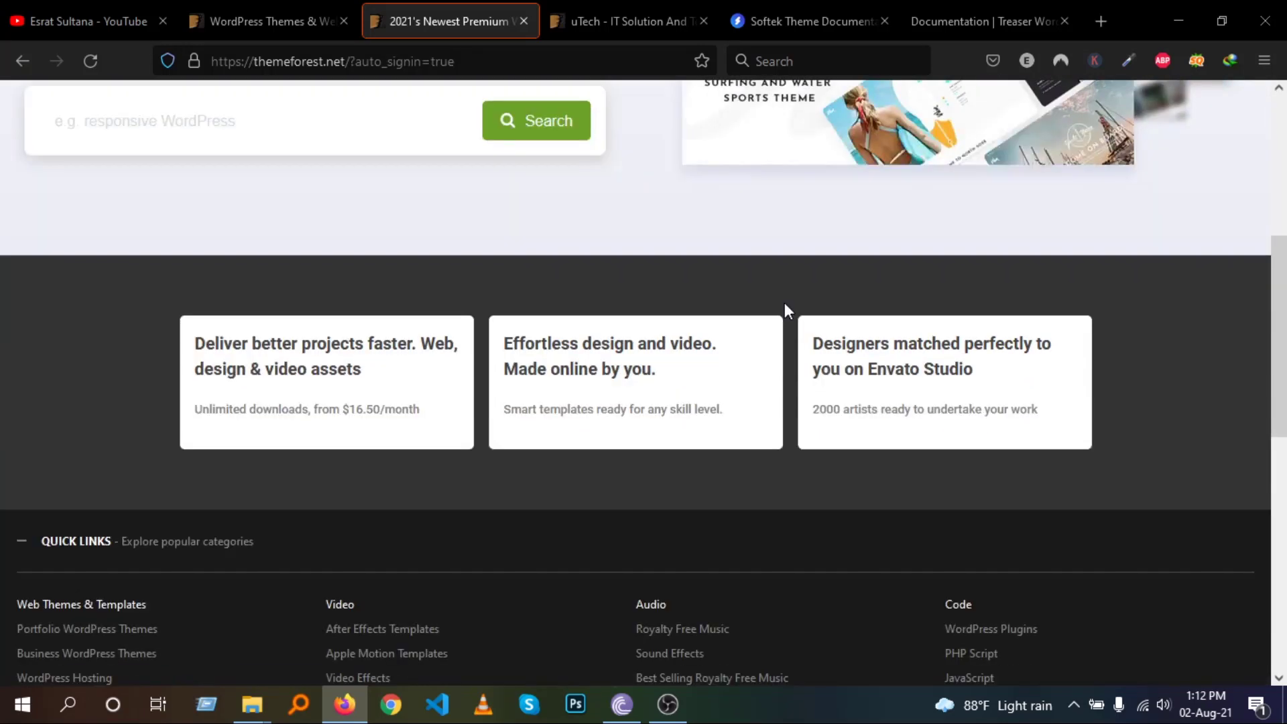
{"action": "scroll", "coordinate": [783, 305], "scroll_direction": "up", "scroll_amount": 10}
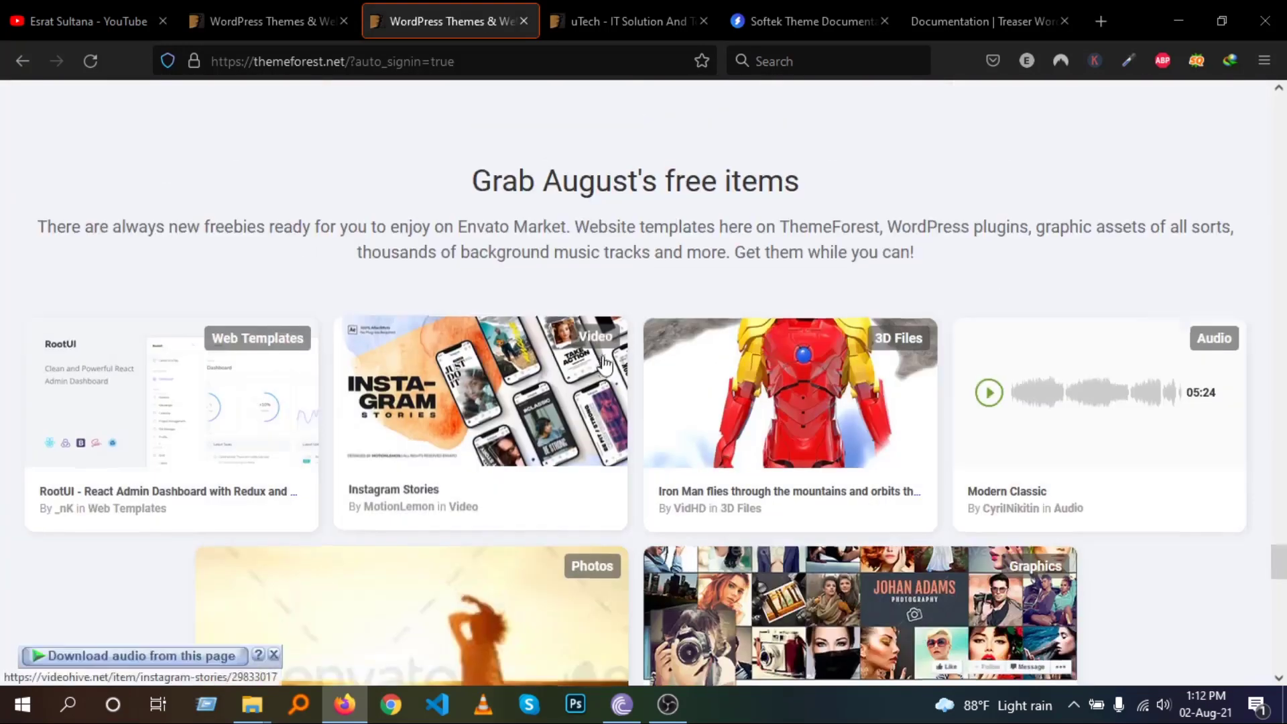
{"action": "scroll", "coordinate": [607, 365], "scroll_direction": "up", "scroll_amount": 5}
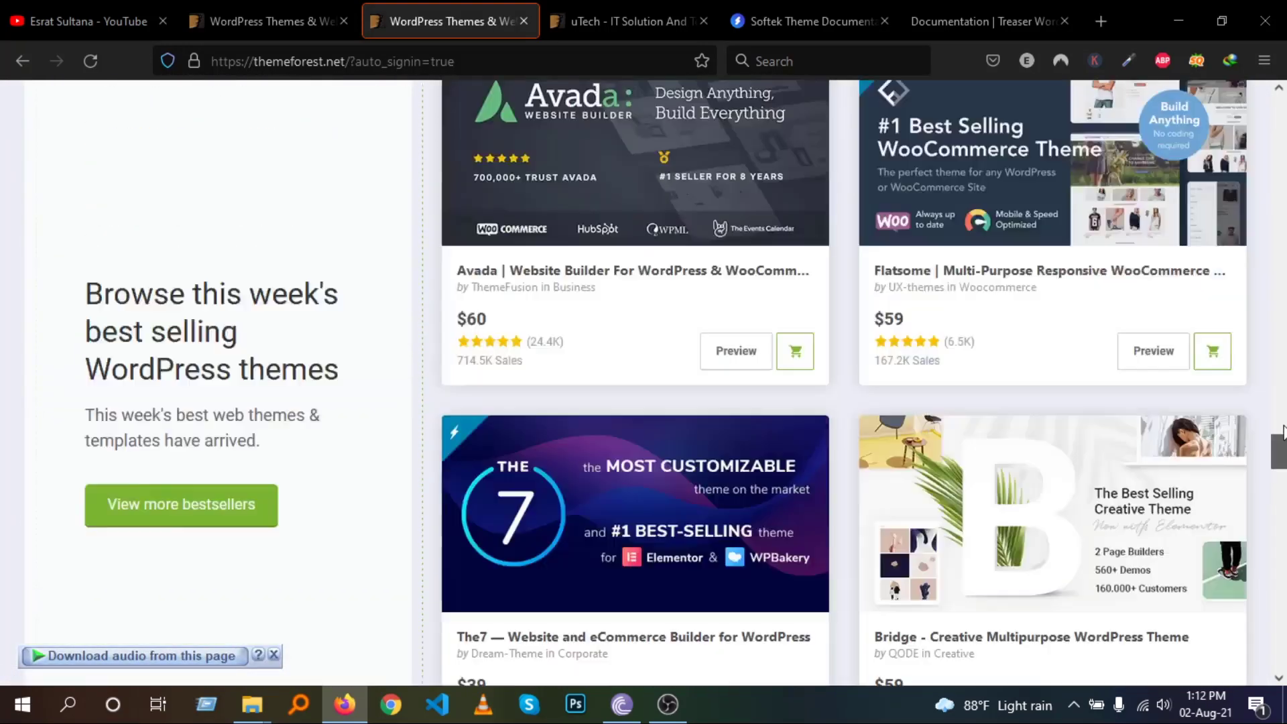
{"action": "left_click_drag", "start_coordinate": [1279, 445], "coordinate": [1267, 351]}
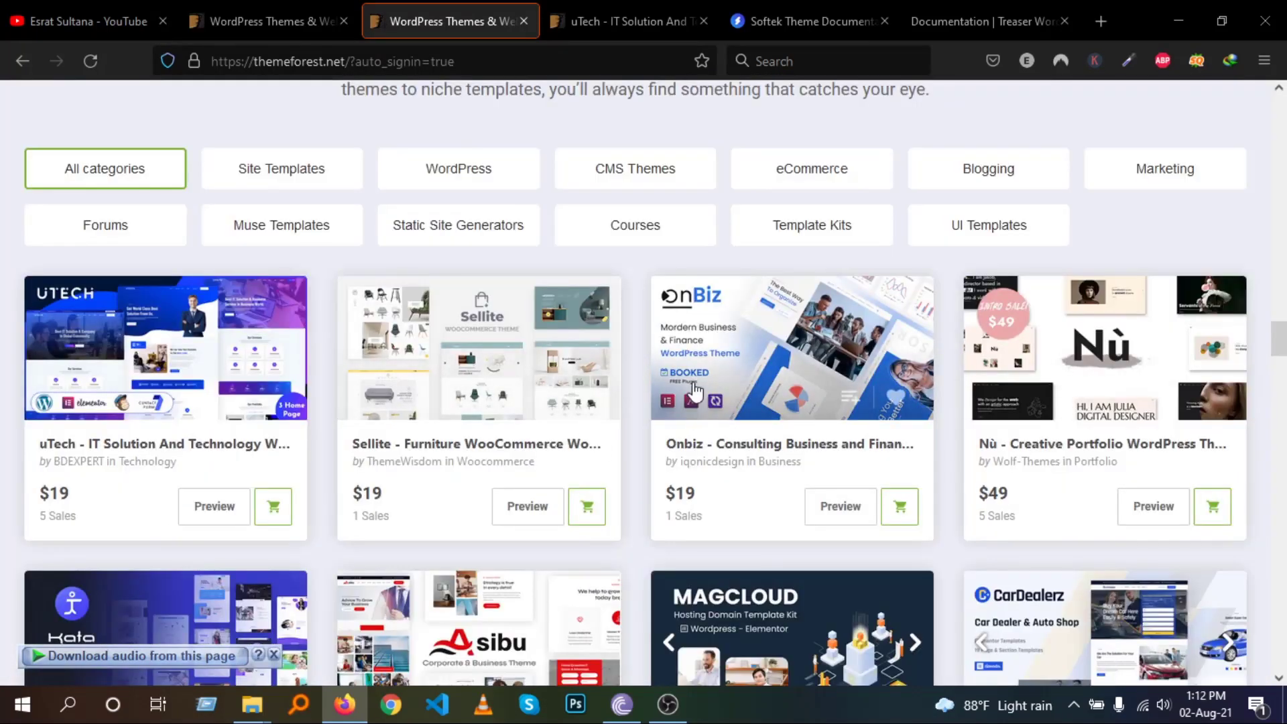
{"action": "scroll", "coordinate": [210, 312], "scroll_direction": "down", "scroll_amount": 3}
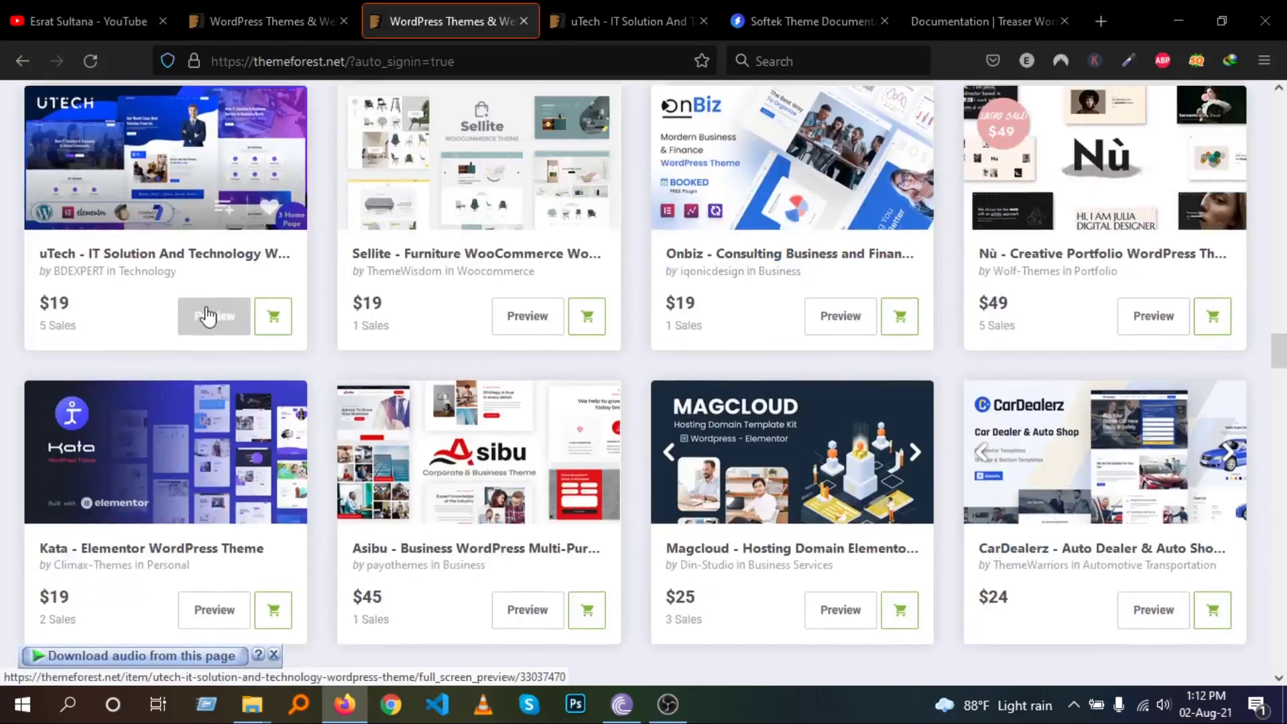
{"action": "scroll", "coordinate": [210, 314], "scroll_direction": "up", "scroll_amount": 6}
{"action": "scroll", "coordinate": [210, 314], "scroll_direction": "down", "scroll_amount": 20}
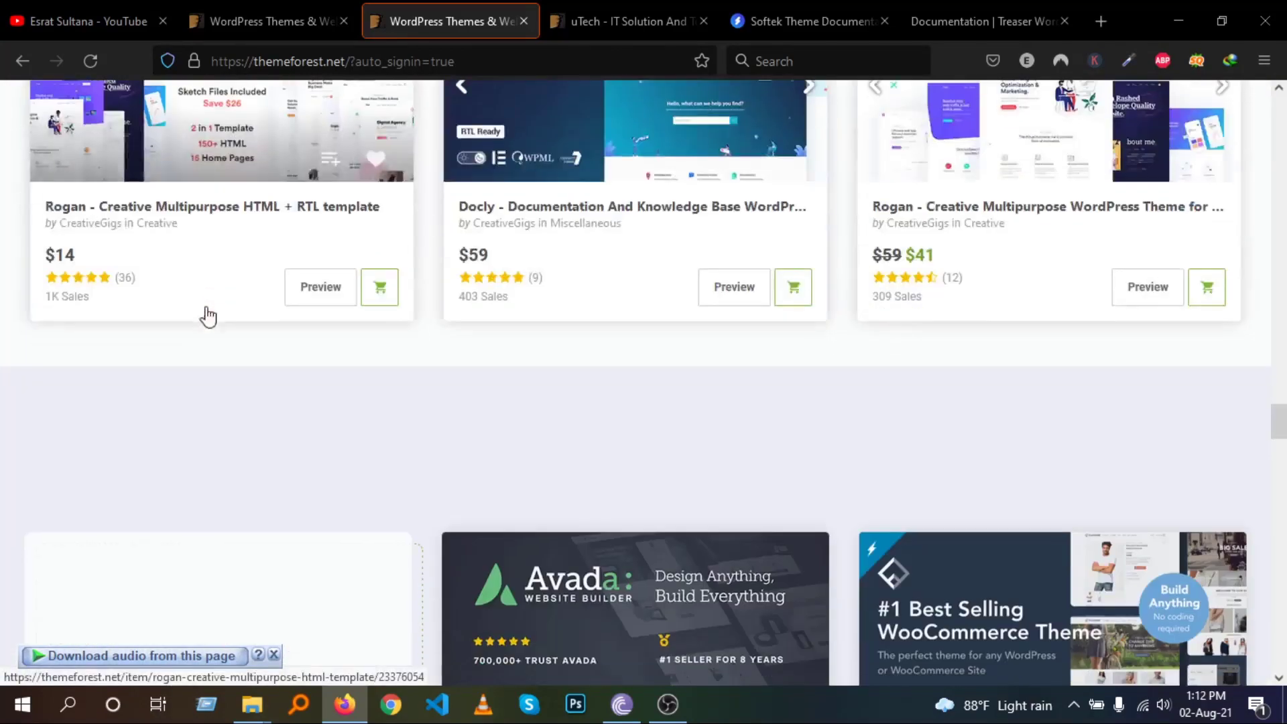
{"action": "scroll", "coordinate": [210, 314], "scroll_direction": "down", "scroll_amount": 5}
{"action": "scroll", "coordinate": [209, 315], "scroll_direction": "down", "scroll_amount": 5}
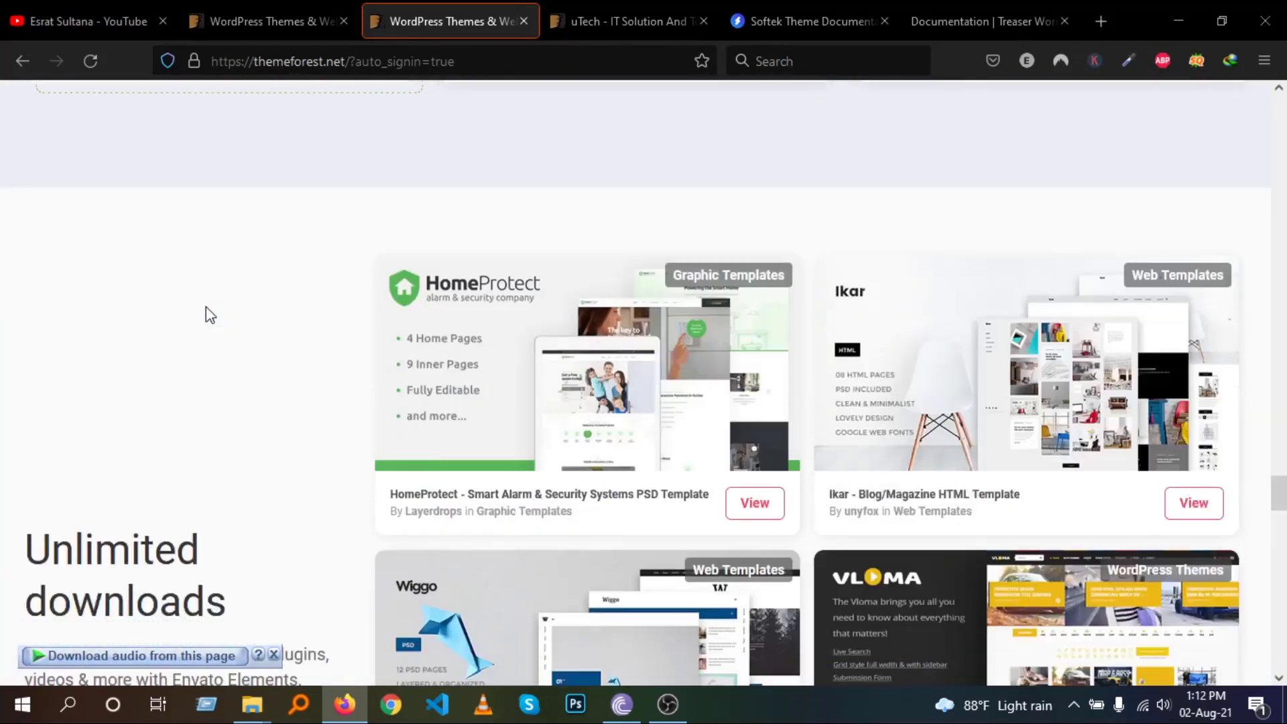
{"action": "scroll", "coordinate": [210, 315], "scroll_direction": "down", "scroll_amount": 12}
{"action": "scroll", "coordinate": [210, 315], "scroll_direction": "down", "scroll_amount": 5}
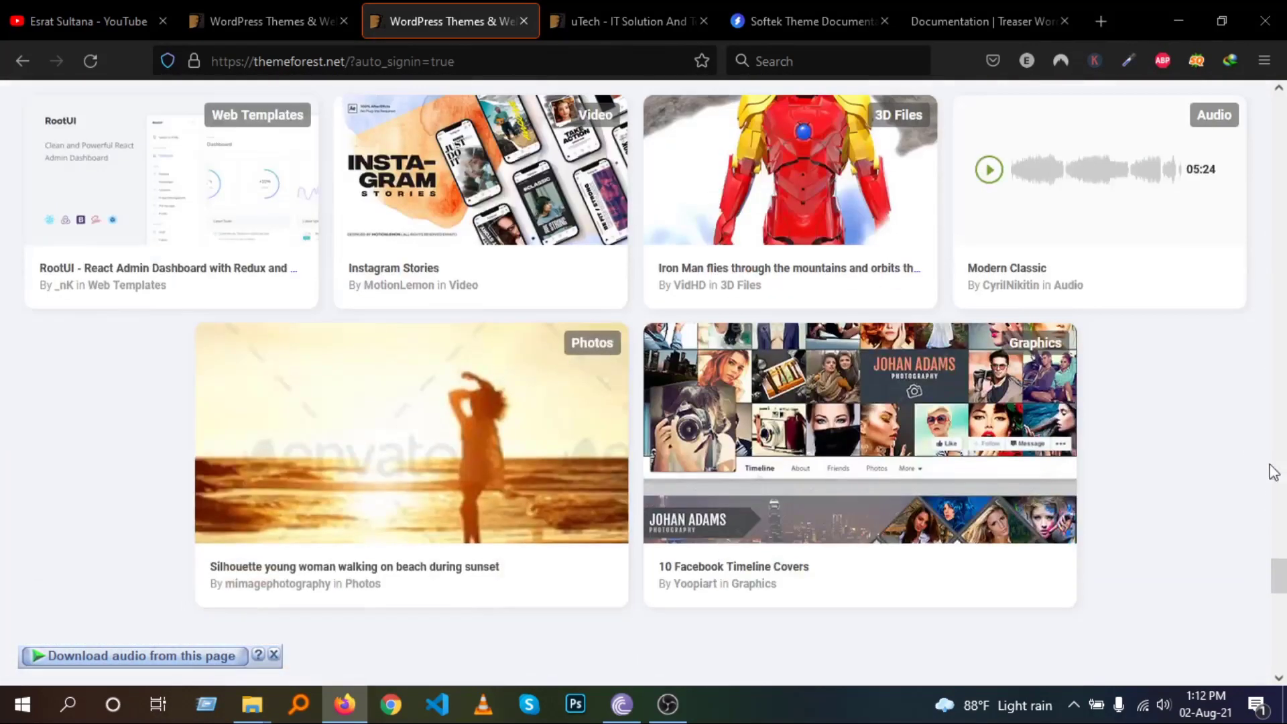
{"action": "key", "text": "Home"}
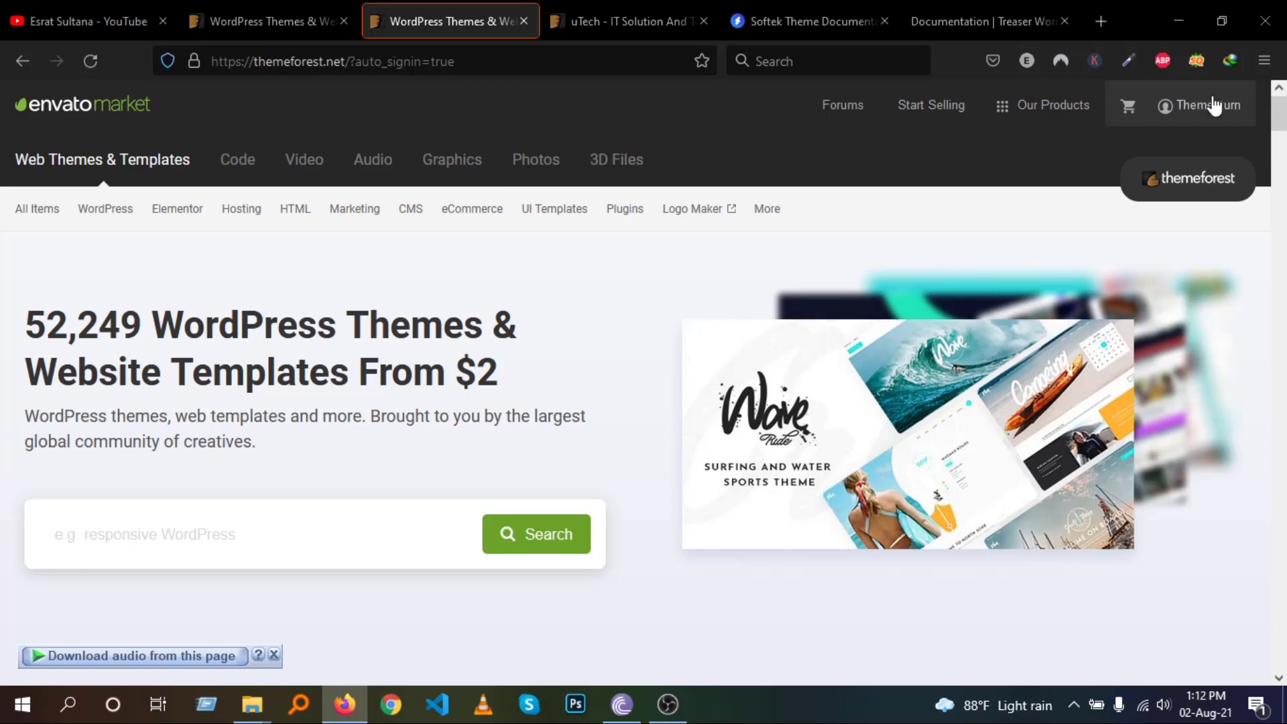
Start a ThemeForest upload in the WordPress category and go to the first Key Features field of the item form
{"action": "mouse_move", "coordinate": [1207, 107]}
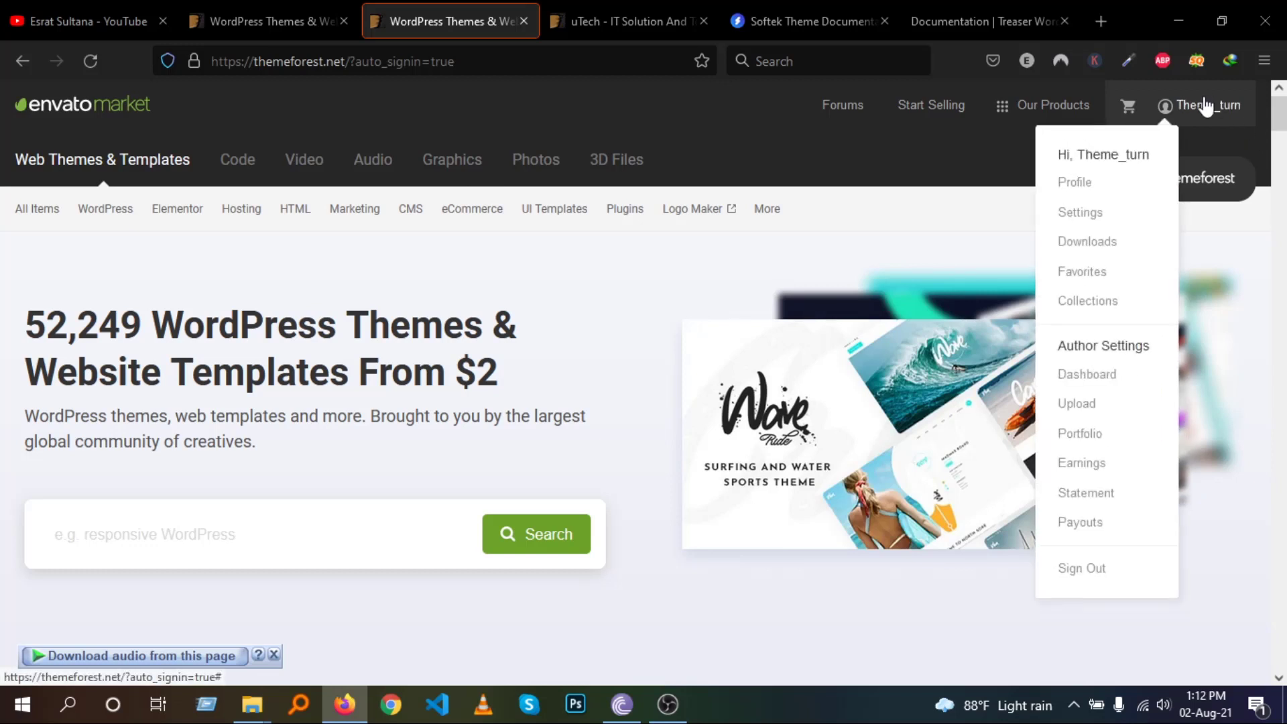
{"action": "left_click", "coordinate": [1080, 415]}
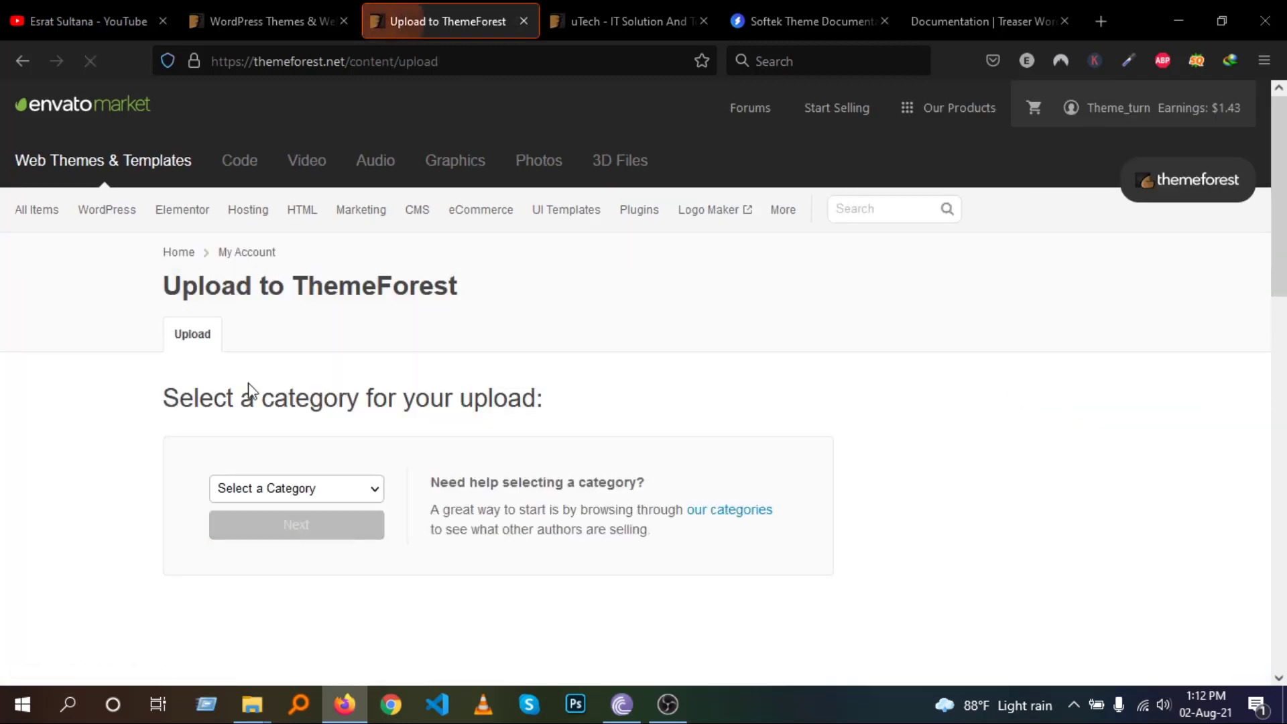
{"action": "left_click", "coordinate": [299, 489]}
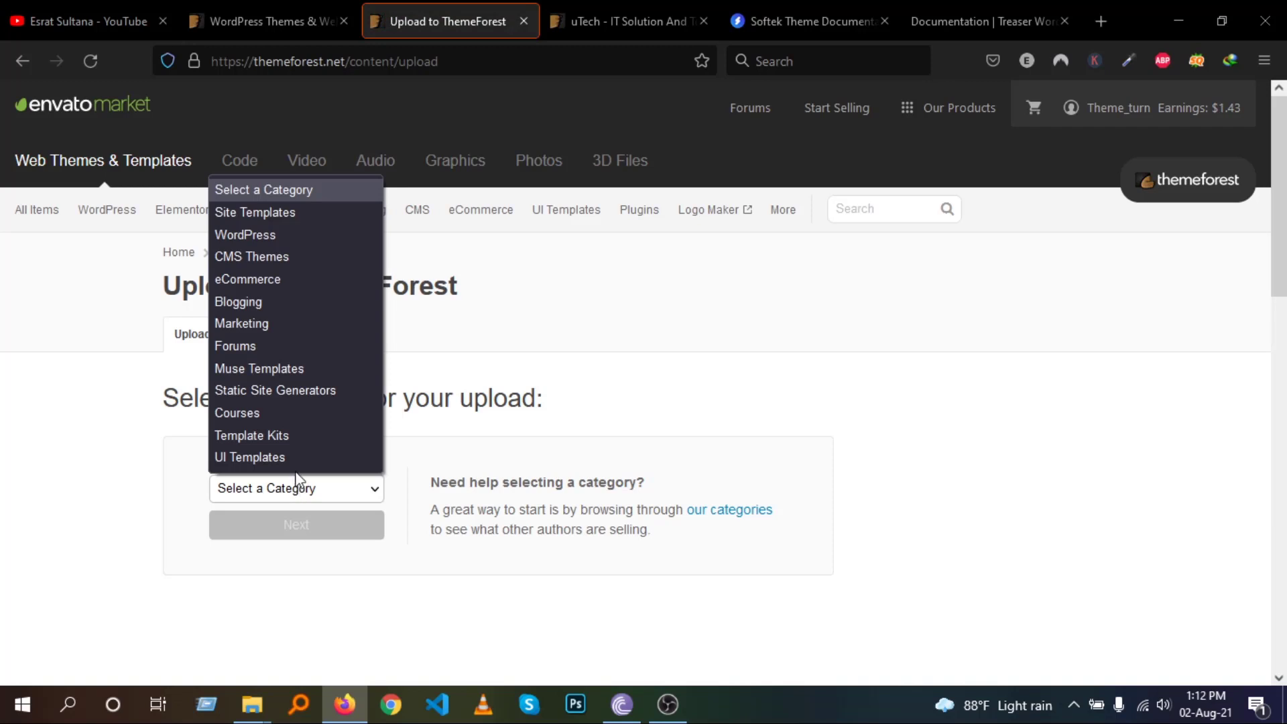
{"action": "left_click", "coordinate": [234, 239]}
{"action": "scroll", "coordinate": [299, 322], "scroll_direction": "down", "scroll_amount": 1}
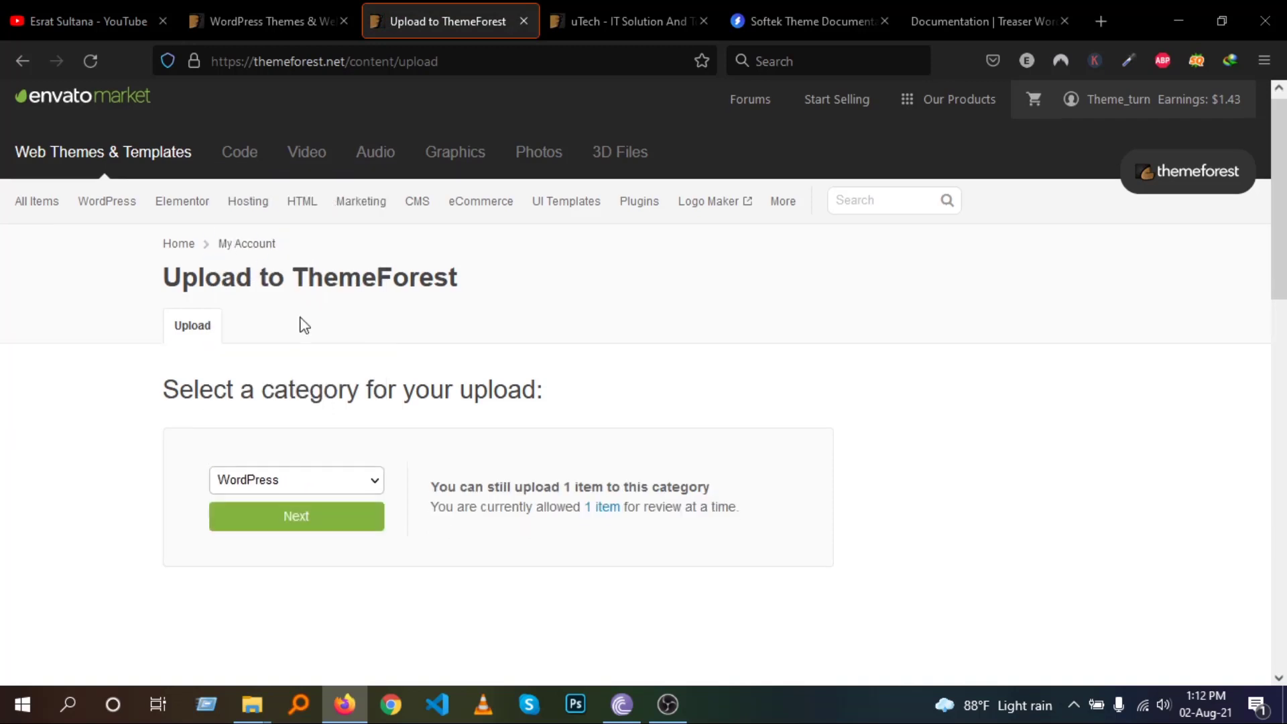
{"action": "left_click", "coordinate": [293, 442]}
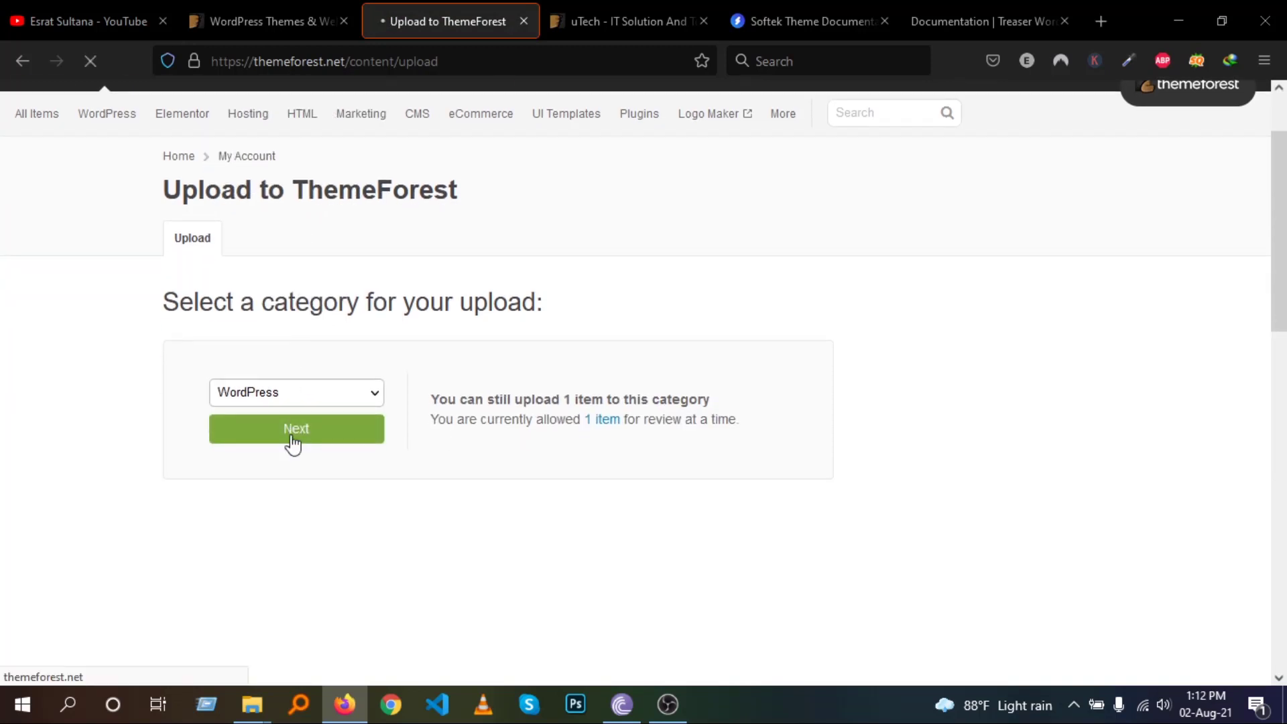
{"action": "scroll", "coordinate": [291, 436], "scroll_direction": "down", "scroll_amount": 1}
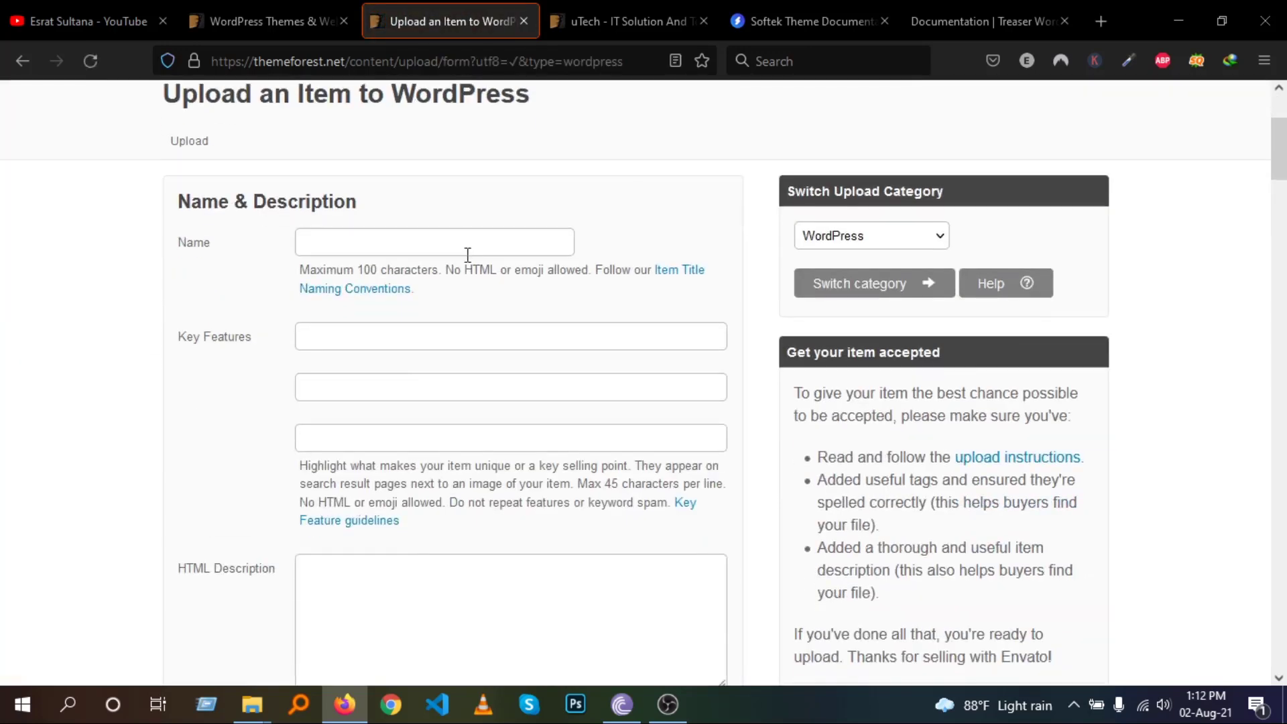
{"action": "left_click", "coordinate": [392, 340]}
Return to the already open ThemeForest home page and display the WordPress category sorted by newest
{"action": "left_click", "coordinate": [288, 14]}
{"action": "scroll", "coordinate": [306, 232], "scroll_direction": "down", "scroll_amount": 5}
{"action": "scroll", "coordinate": [306, 231], "scroll_direction": "down", "scroll_amount": 10}
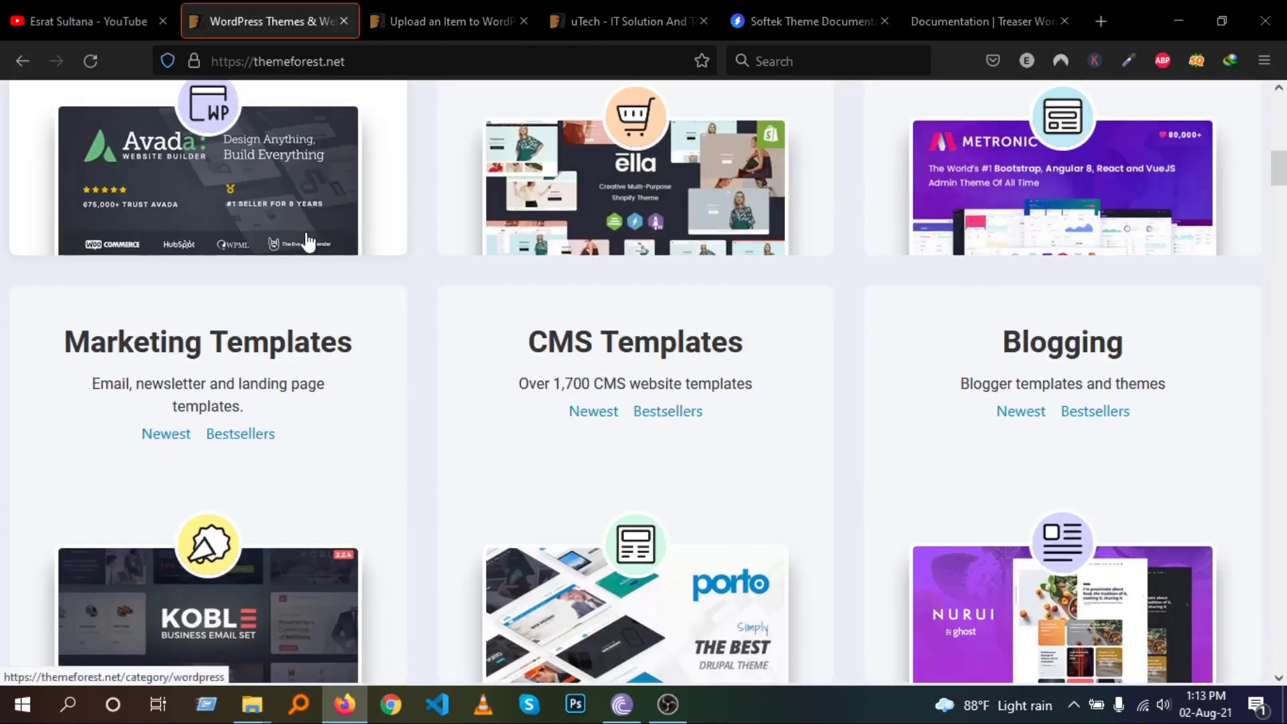
{"action": "scroll", "coordinate": [307, 241], "scroll_direction": "up", "scroll_amount": 15}
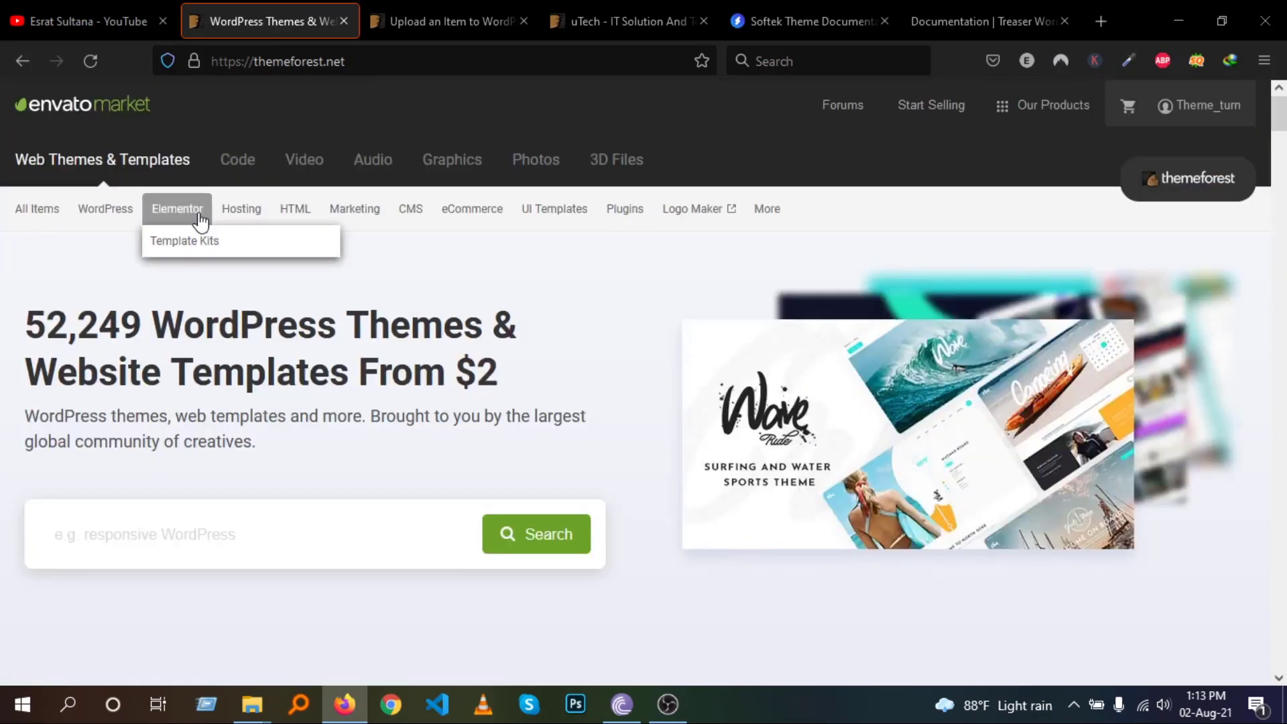
{"action": "left_click", "coordinate": [107, 208]}
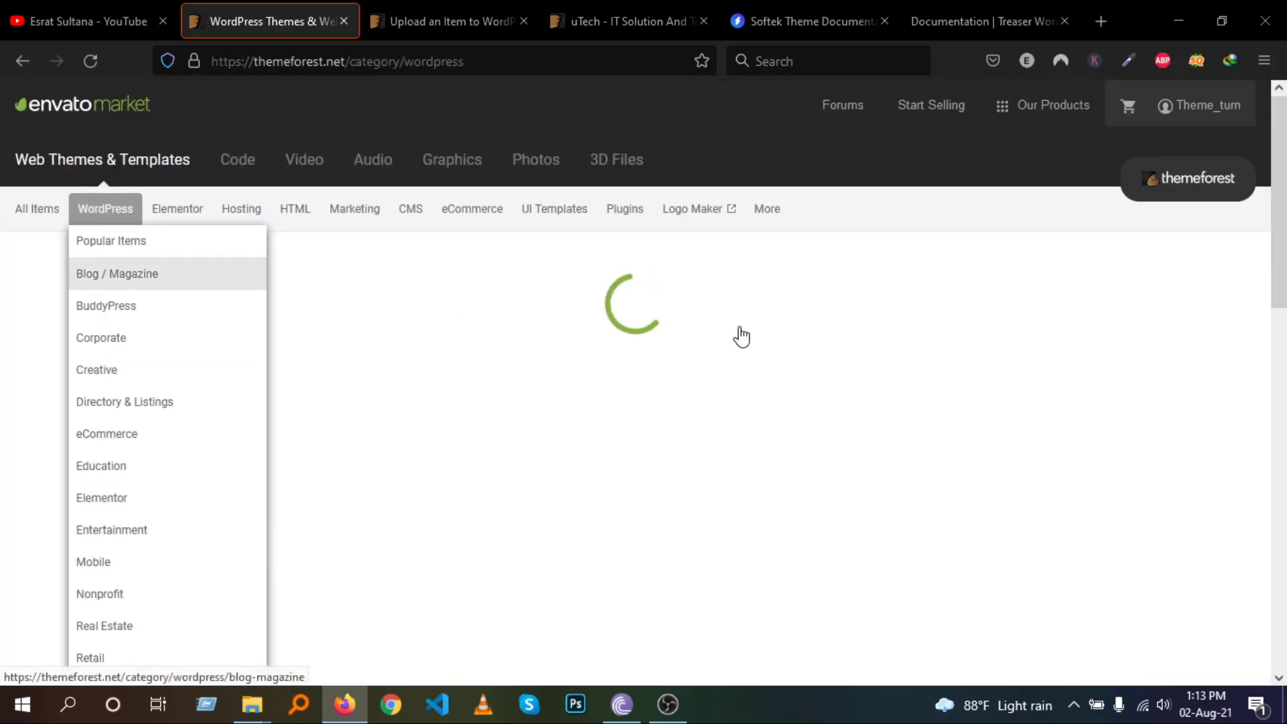
{"action": "scroll", "coordinate": [738, 333], "scroll_direction": "down", "scroll_amount": 3}
{"action": "left_click", "coordinate": [89, 477]}
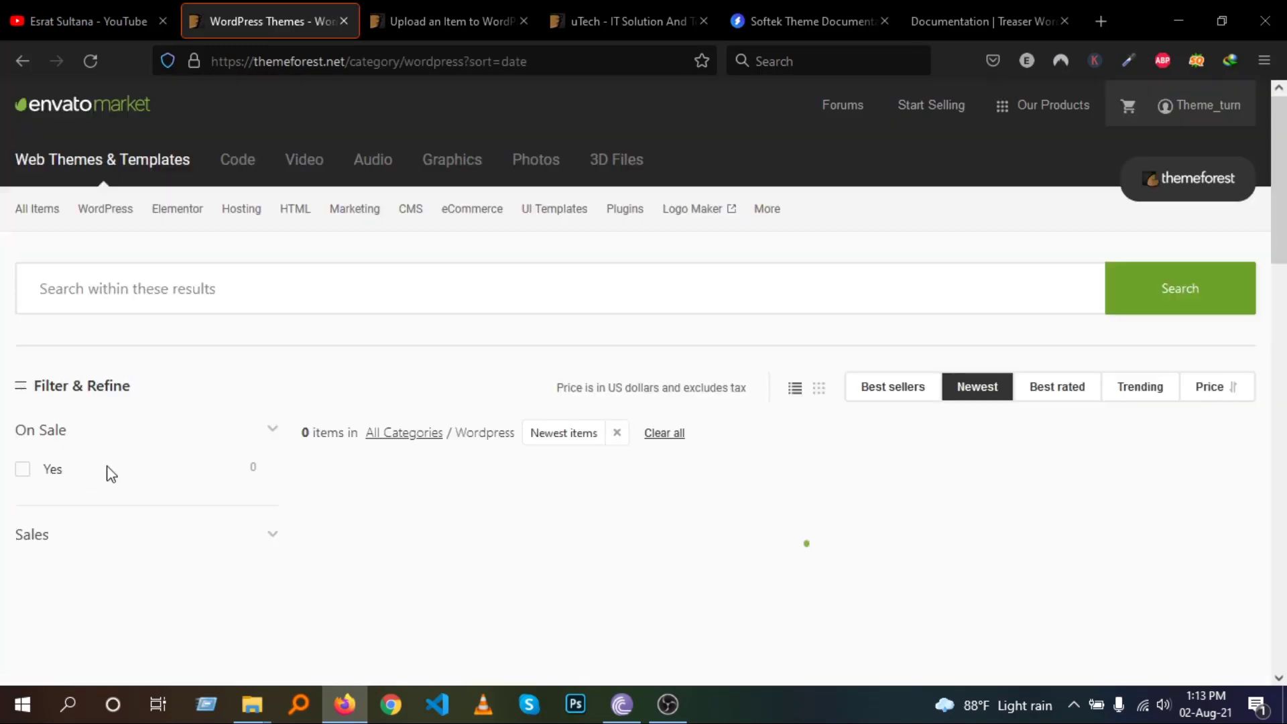
Examine the key feature lines of uTech and the following themes in the newest WordPress results
{"action": "scroll", "coordinate": [107, 474], "scroll_direction": "down", "scroll_amount": 3}
{"action": "left_click_drag", "start_coordinate": [935, 439], "coordinate": [687, 396]}
{"action": "left_click", "coordinate": [775, 428]}
{"action": "scroll", "coordinate": [778, 428], "scroll_direction": "down", "scroll_amount": 4}
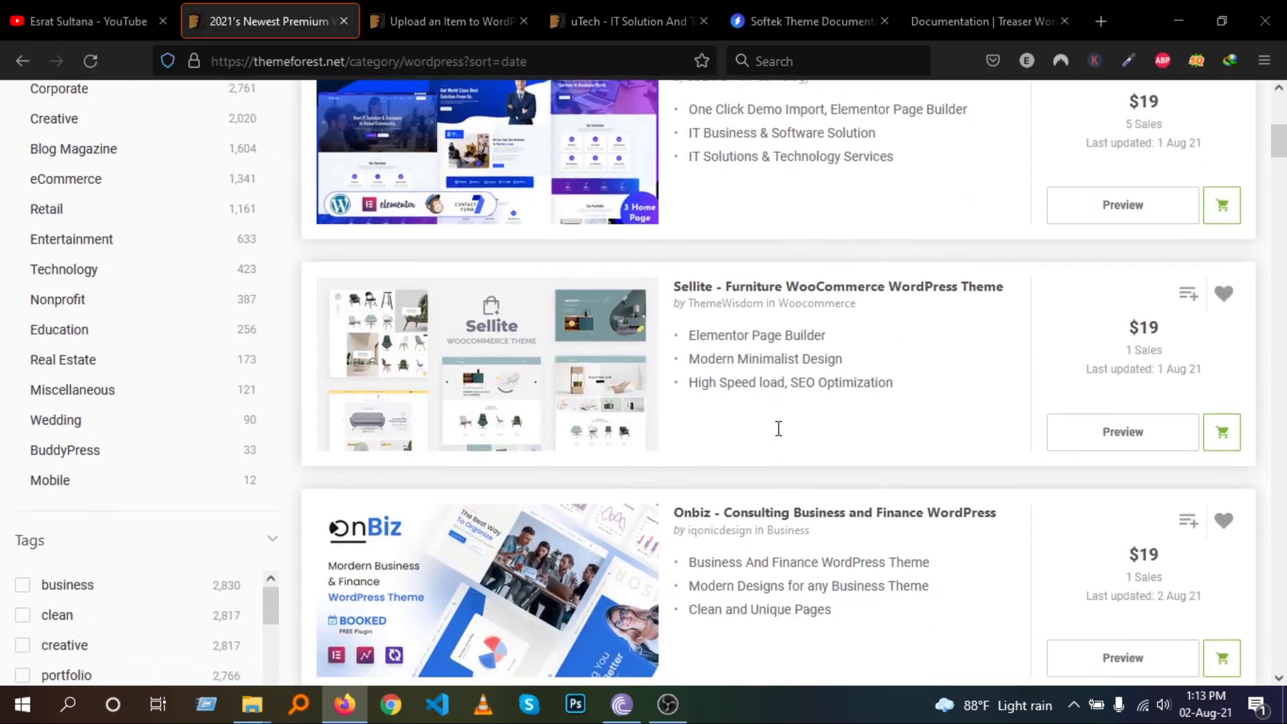
Compare Sellite's three key feature lines in the newest WordPress results with the upload form's Key Features fields
{"action": "left_click_drag", "start_coordinate": [937, 402], "coordinate": [699, 333]}
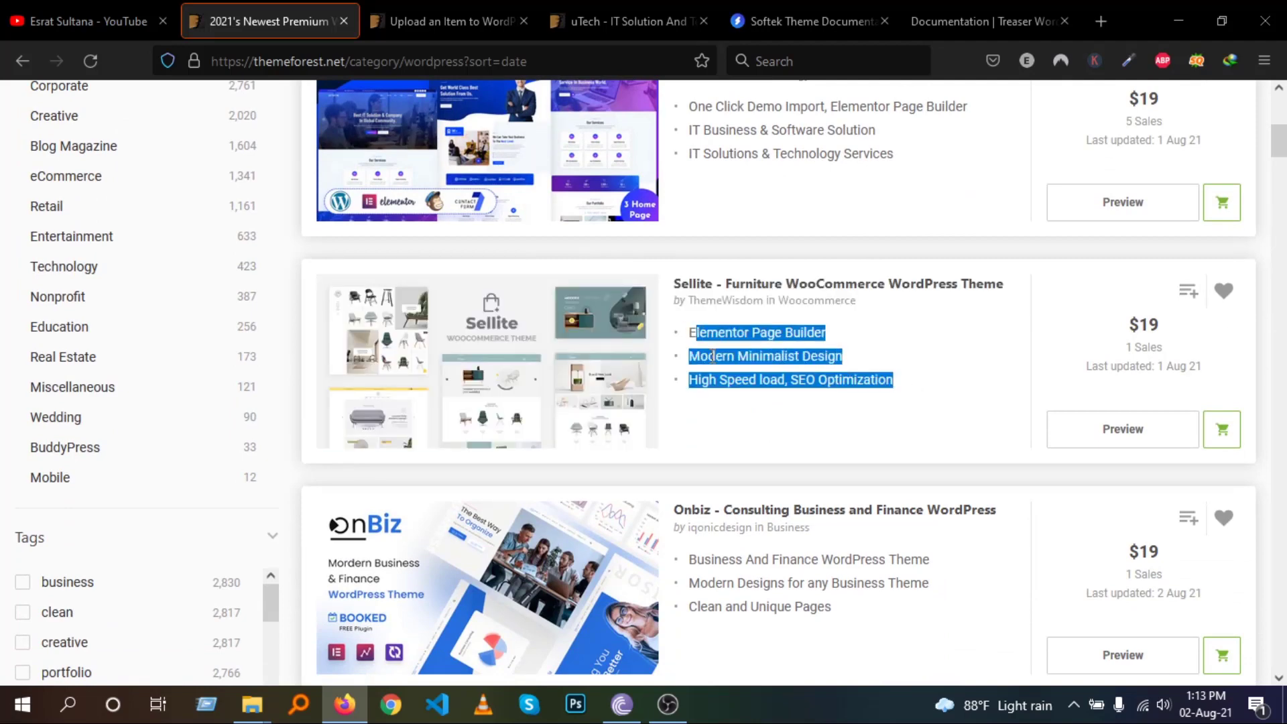
{"action": "left_click", "coordinate": [704, 356]}
{"action": "left_click", "coordinate": [416, 30]}
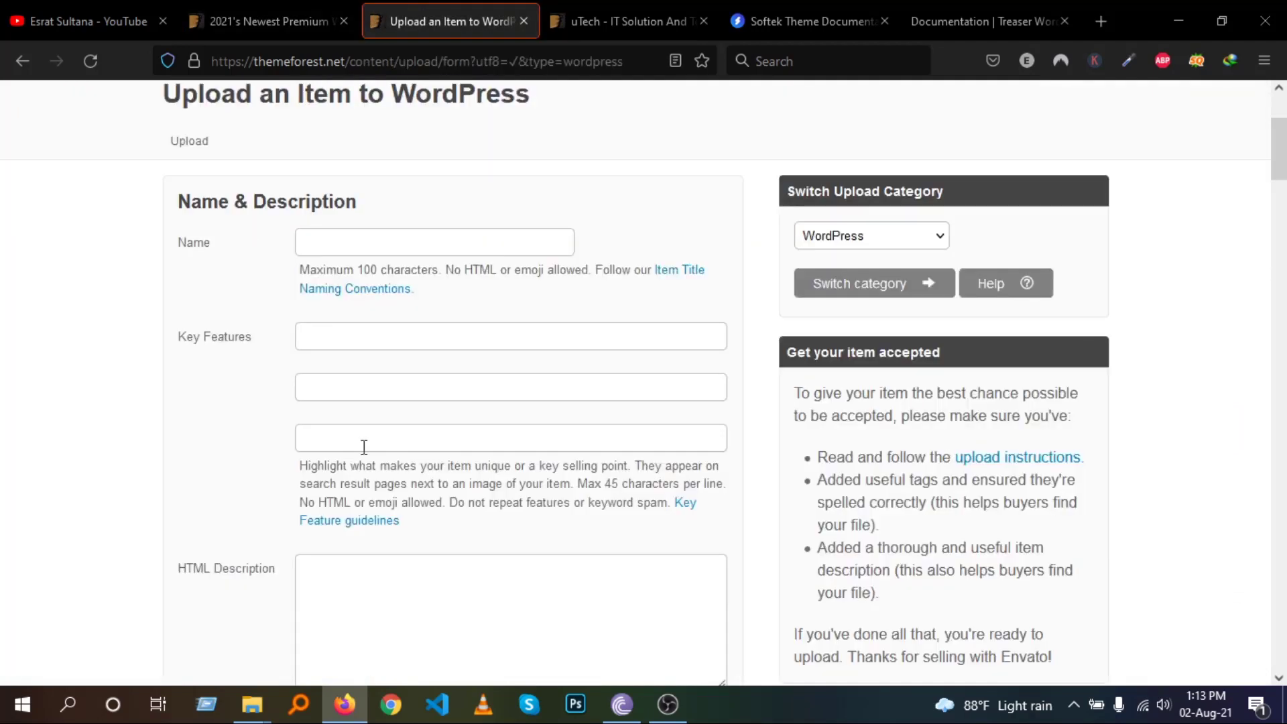
{"action": "left_click", "coordinate": [284, 7]}
{"action": "left_click_drag", "start_coordinate": [844, 356], "coordinate": [689, 355]}
{"action": "scroll", "coordinate": [692, 339], "scroll_direction": "down", "scroll_amount": 2}
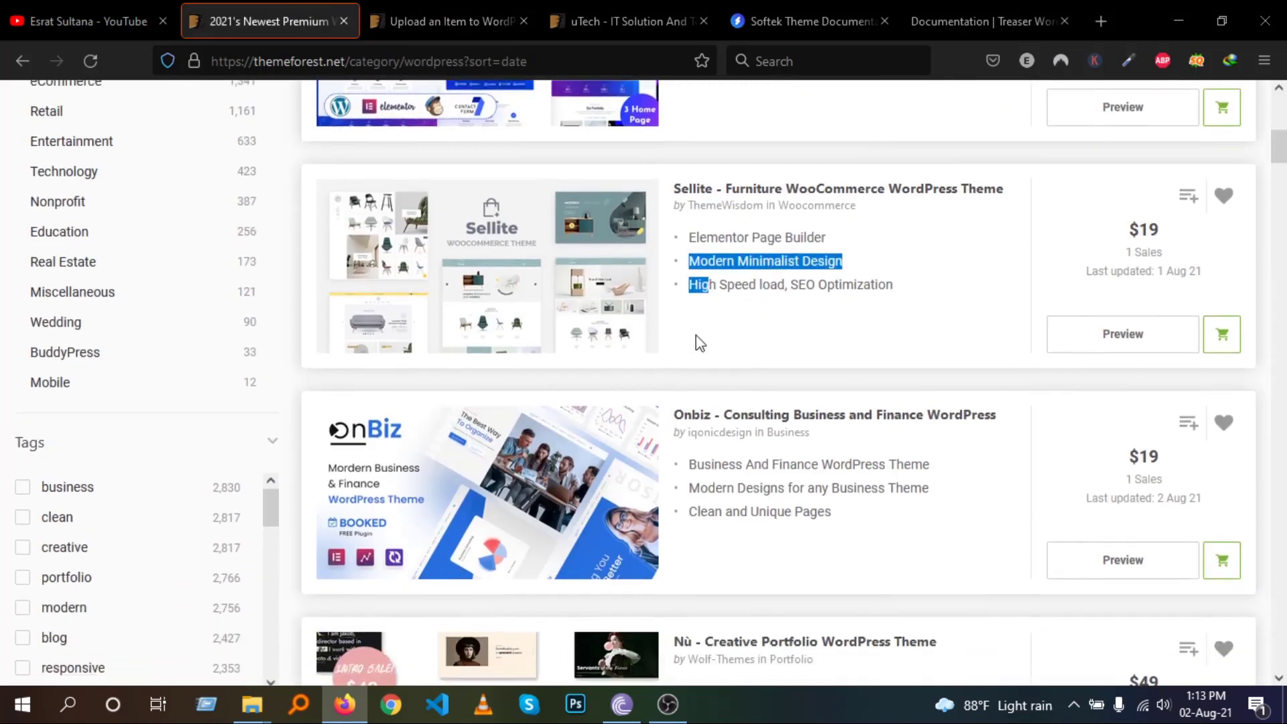
Copy the uTech listing title into the upload form's Name field and correct its beginning to "Utech - IT Solution And Technology WordPress Theme"
{"action": "scroll", "coordinate": [741, 348], "scroll_direction": "up", "scroll_amount": 7}
{"action": "left_click_drag", "start_coordinate": [1054, 462], "coordinate": [690, 449]}
{"action": "left_click_drag", "start_coordinate": [1014, 443], "coordinate": [672, 444]}
{"action": "key", "text": "ctrl+c"}
{"action": "left_click", "coordinate": [403, 3]}
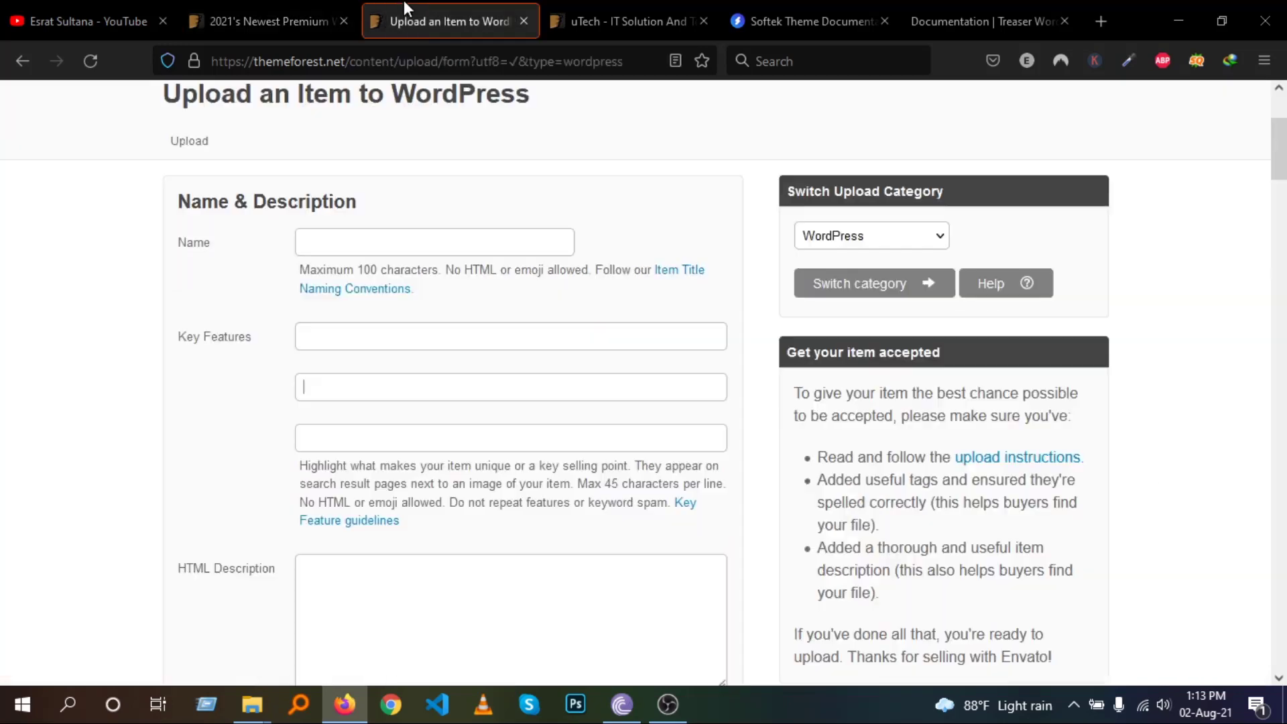
{"action": "left_click", "coordinate": [405, 242]}
{"action": "key", "text": "ctrl+v"}
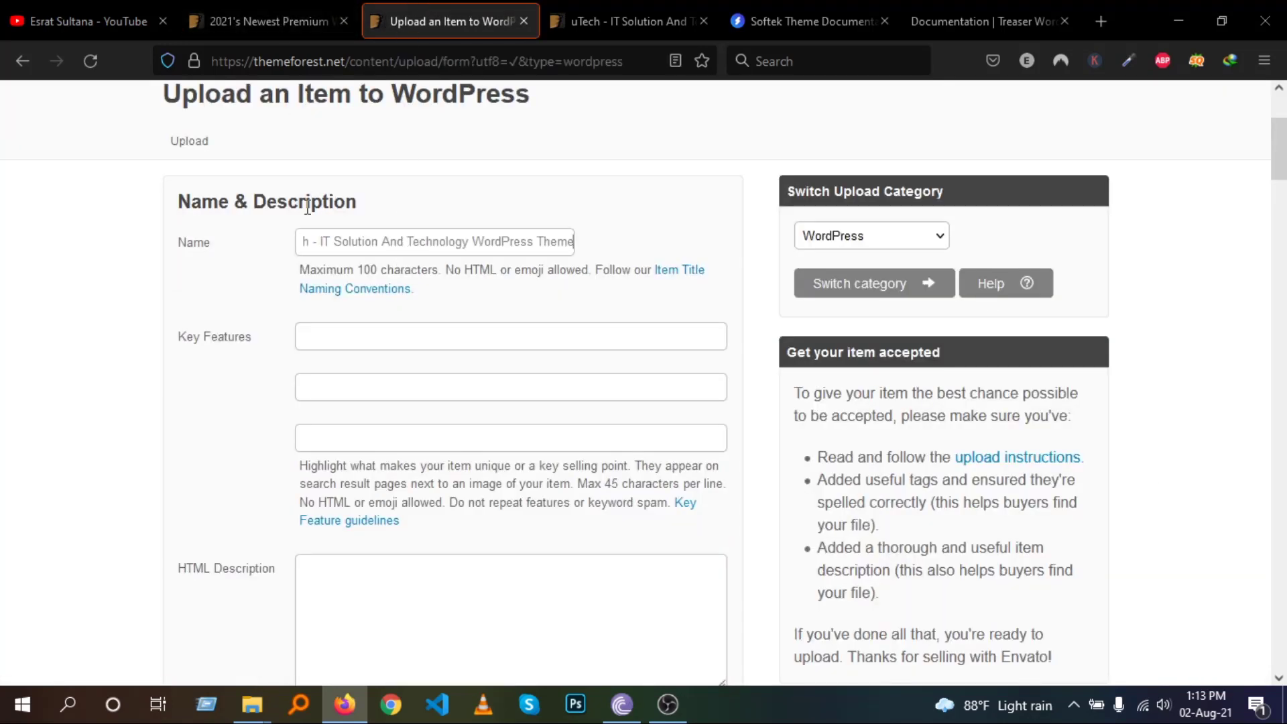
{"action": "left_click", "coordinate": [304, 238]}
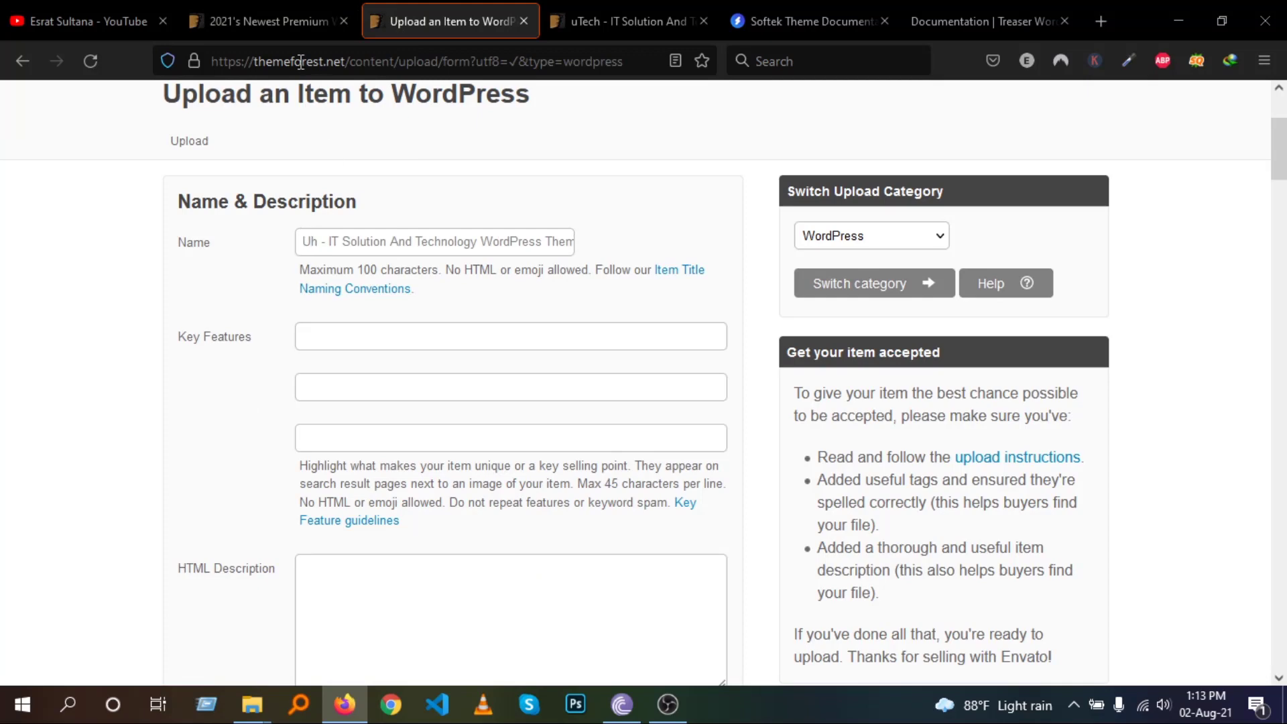
{"action": "left_click", "coordinate": [269, 24]}
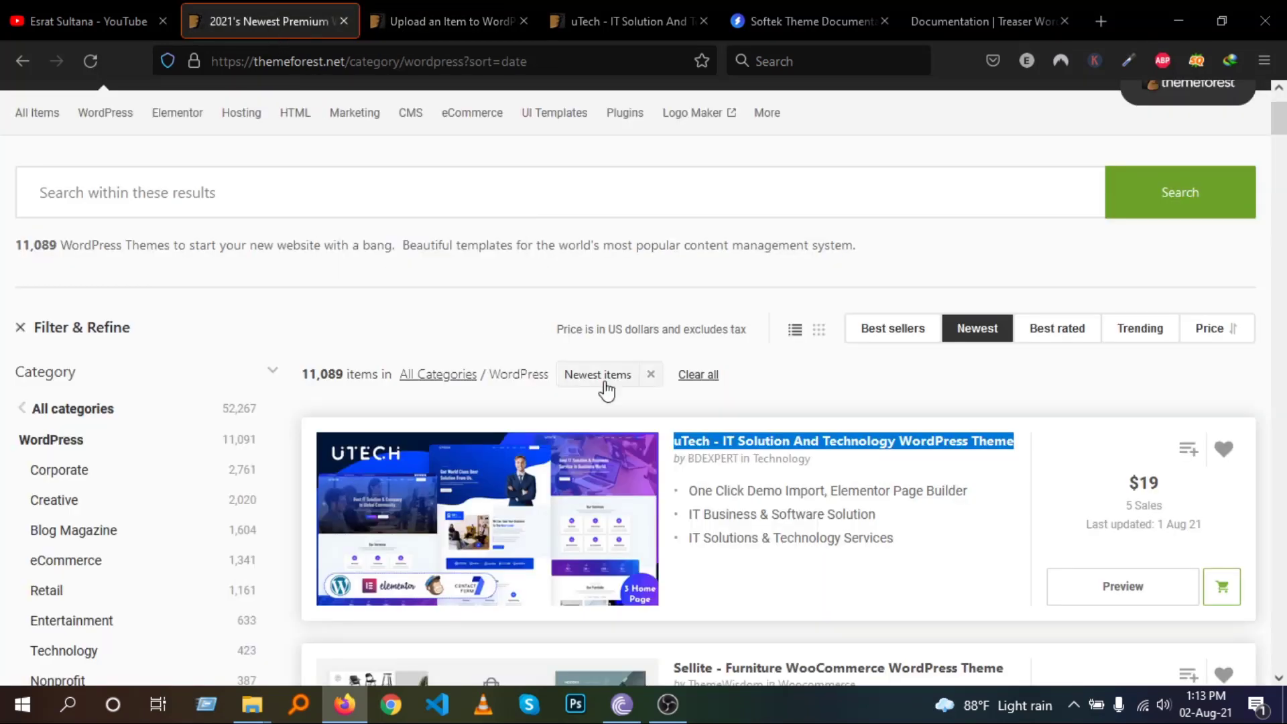
{"action": "left_click", "coordinate": [491, 32]}
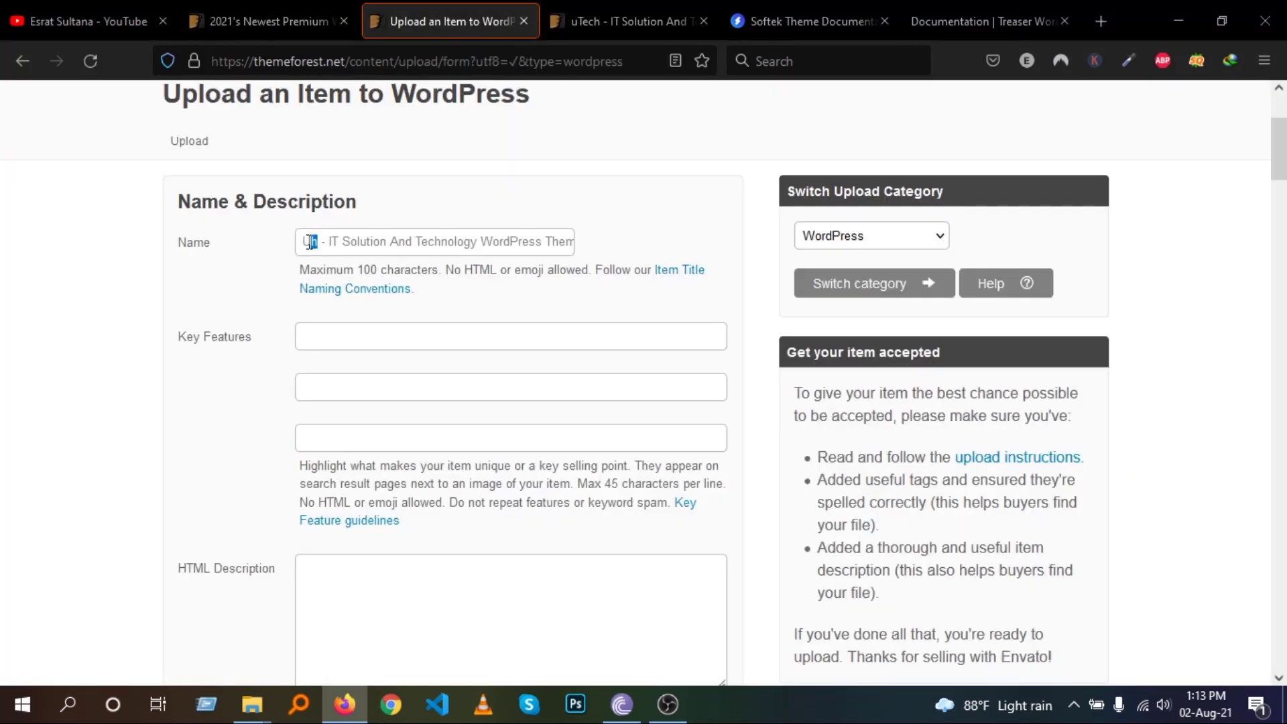
{"action": "type", "text": "tech"}
Copy uTech's feature line "One Click Demo Import, Elementor Page Builder" into the upload form's first Key Features field
{"action": "left_click", "coordinate": [288, 23]}
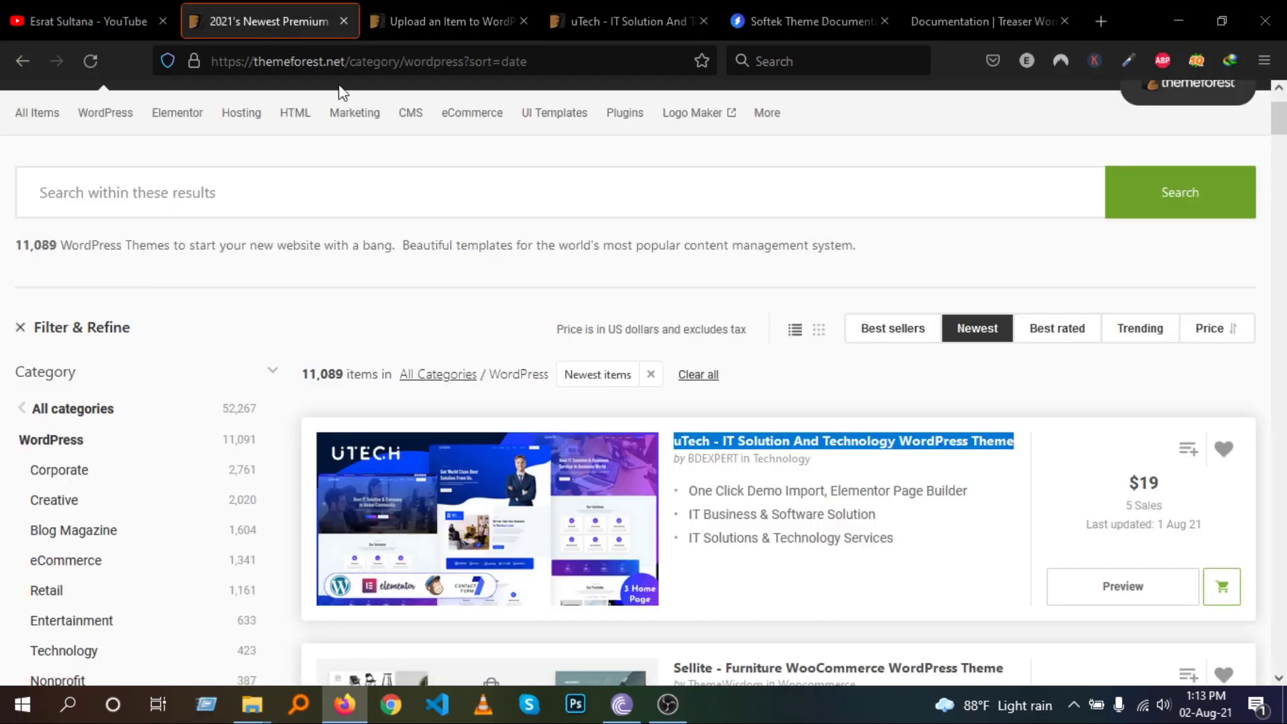
{"action": "left_click_drag", "start_coordinate": [973, 493], "coordinate": [686, 484]}
{"action": "key", "text": "ctrl+c"}
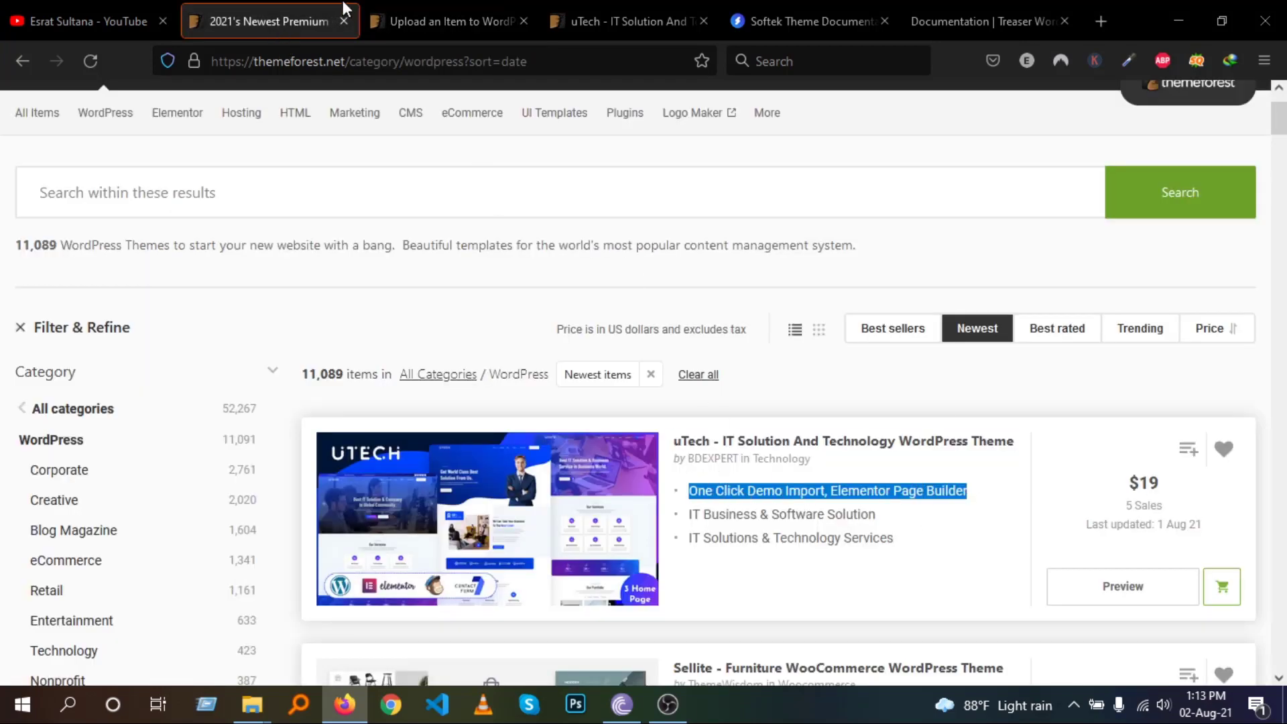
{"action": "left_click", "coordinate": [395, 22]}
{"action": "left_click", "coordinate": [369, 329]}
{"action": "key", "text": "ctrl+v"}
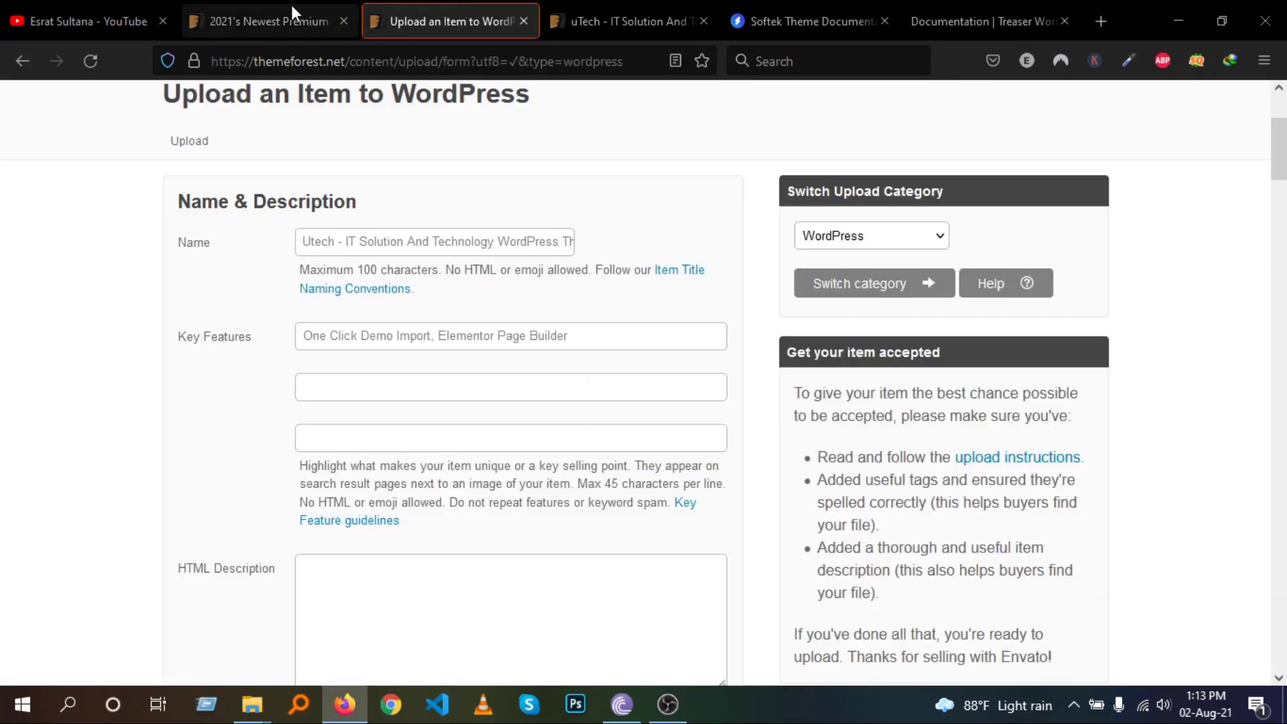
Copy uTech's feature line "IT Business & Software Solution" into the upload form's second Key Features field
{"action": "left_click", "coordinate": [290, 8]}
{"action": "left_click_drag", "start_coordinate": [900, 516], "coordinate": [686, 514]}
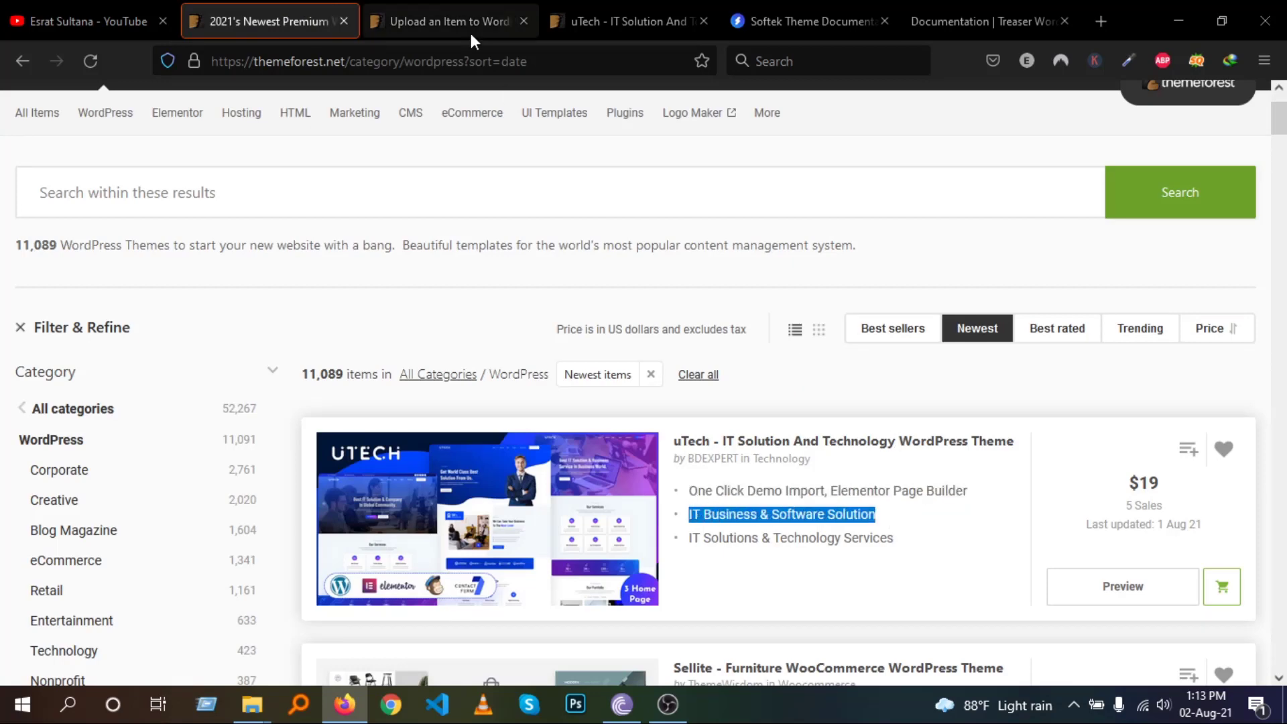
{"action": "left_click", "coordinate": [460, 14]}
{"action": "left_click", "coordinate": [350, 377]}
Copy uTech's feature line "IT Solutions & Technology Services" into the upload form's third Key Features field
{"action": "left_click", "coordinate": [256, 4]}
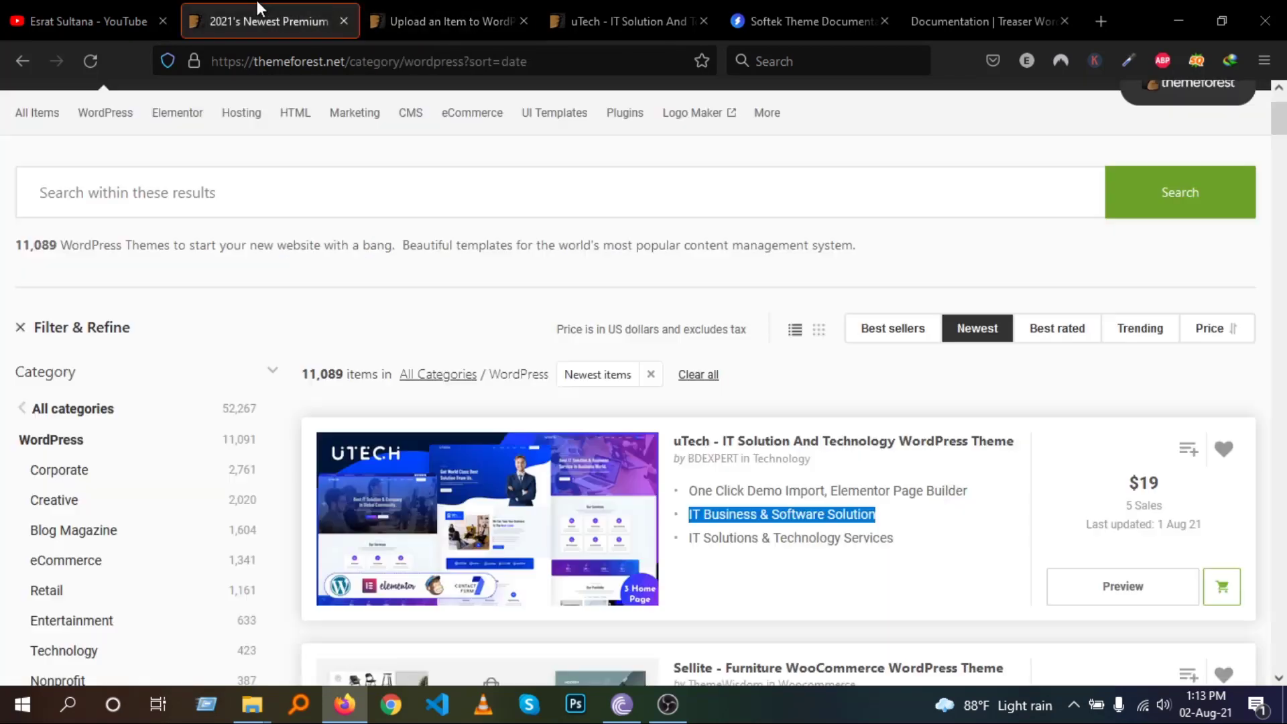
{"action": "left_click_drag", "start_coordinate": [906, 542], "coordinate": [687, 530]}
{"action": "key", "text": "ctrl+c"}
{"action": "left_click", "coordinate": [440, 8]}
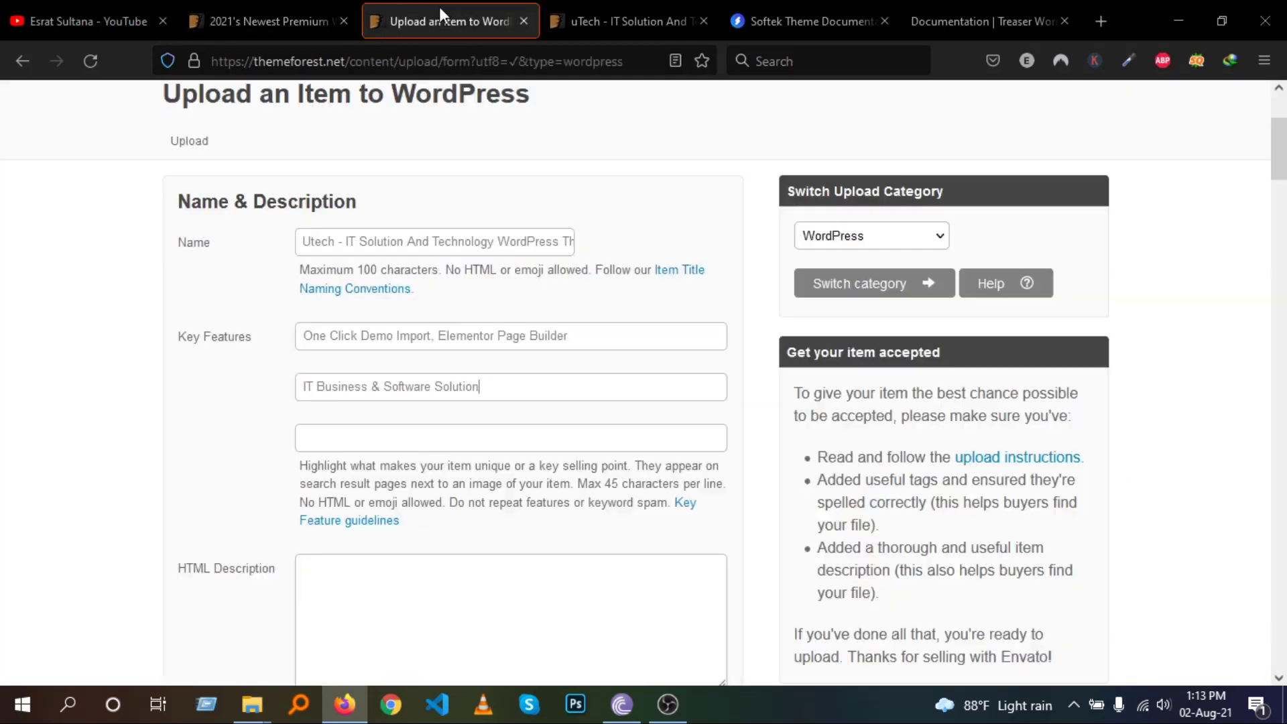
{"action": "key", "text": "ctrl+v"}
Examine the uTech item page's key features list, promotional images and overview as a reference for the HTML description
{"action": "scroll", "coordinate": [345, 446], "scroll_direction": "down", "scroll_amount": 3}
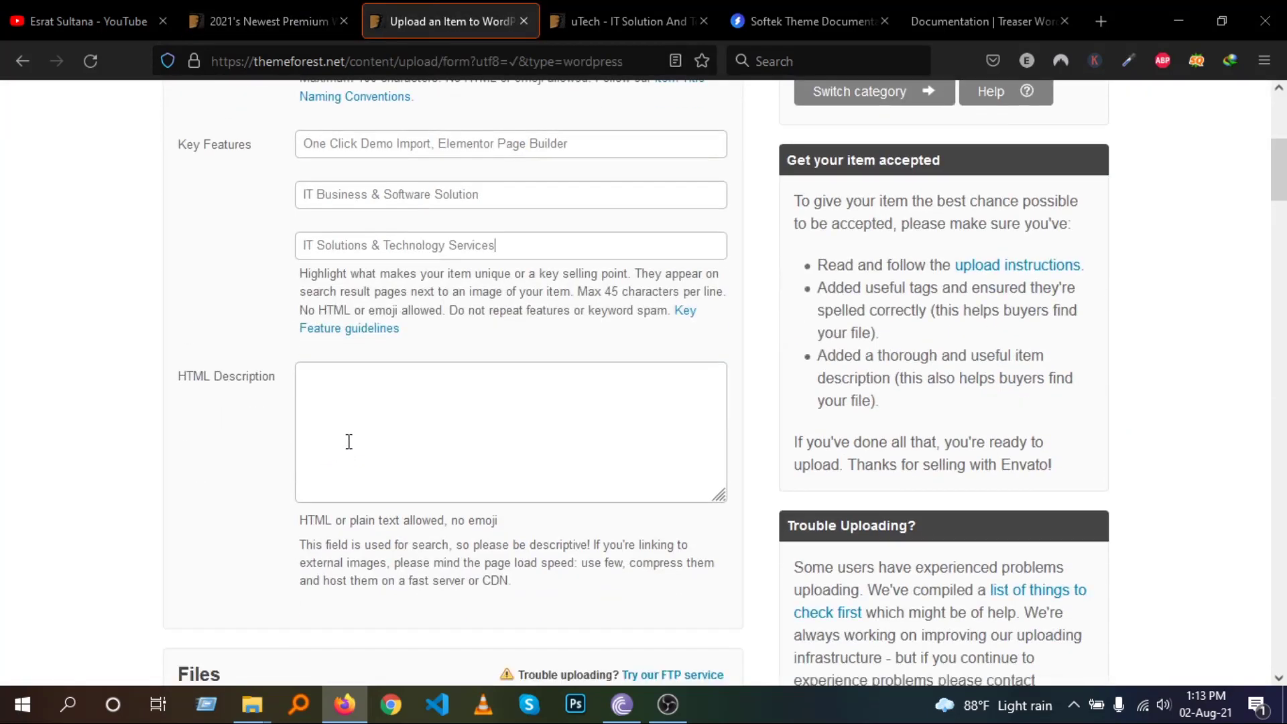
{"action": "left_click", "coordinate": [216, 23]}
{"action": "scroll", "coordinate": [533, 473], "scroll_direction": "down", "scroll_amount": 6}
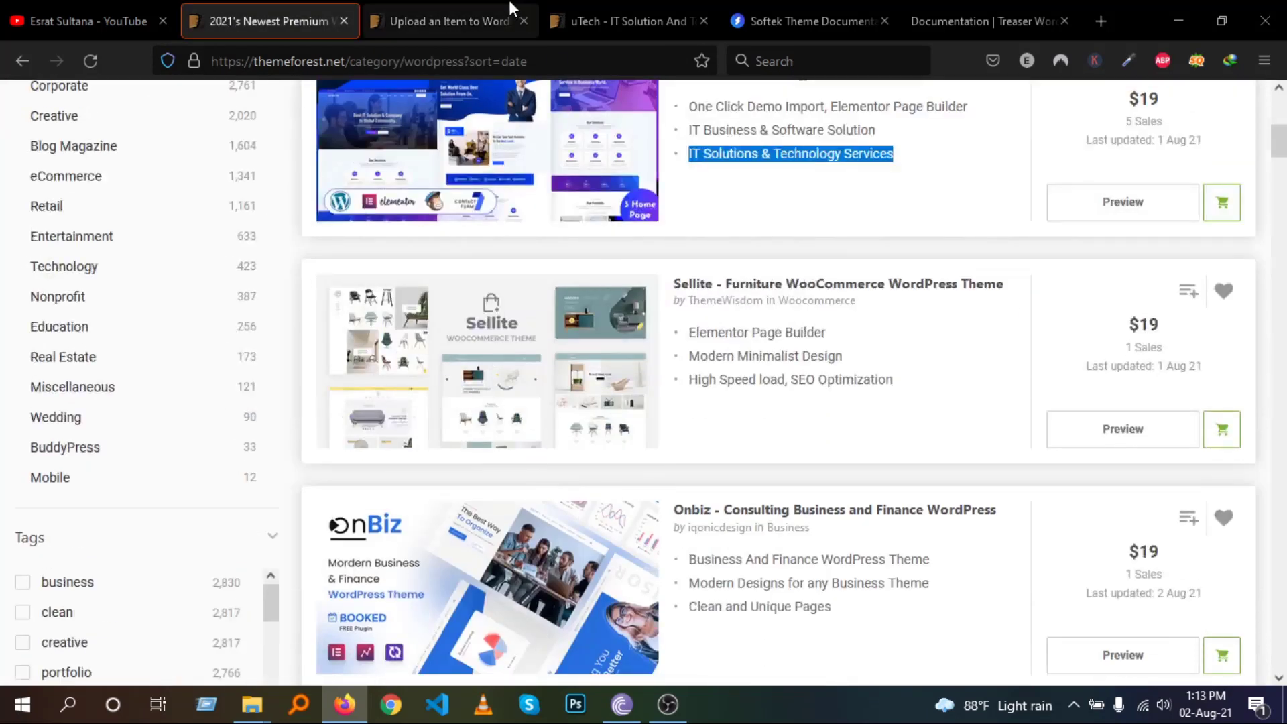
{"action": "left_click_drag", "start_coordinate": [634, 12], "coordinate": [462, 1]}
{"action": "scroll", "coordinate": [445, 382], "scroll_direction": "up", "scroll_amount": 15}
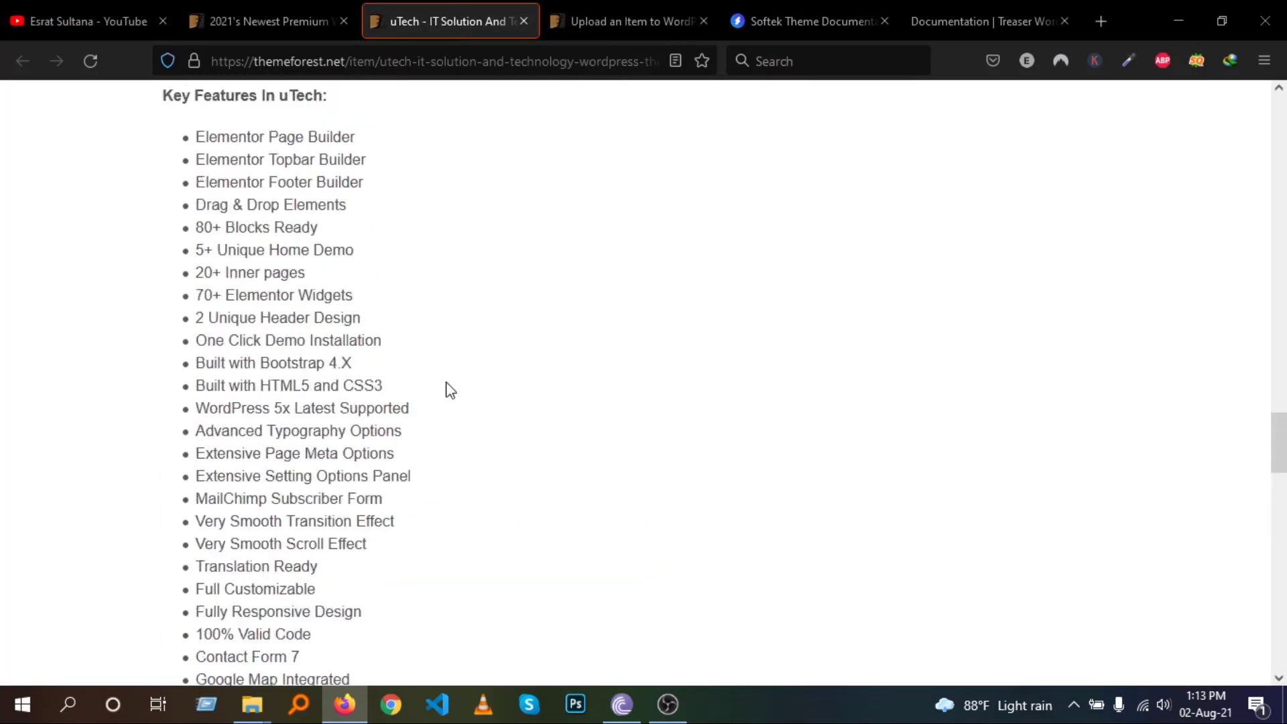
{"action": "left_click_drag", "start_coordinate": [295, 537], "coordinate": [196, 463]}
{"action": "scroll", "coordinate": [203, 461], "scroll_direction": "up", "scroll_amount": 15}
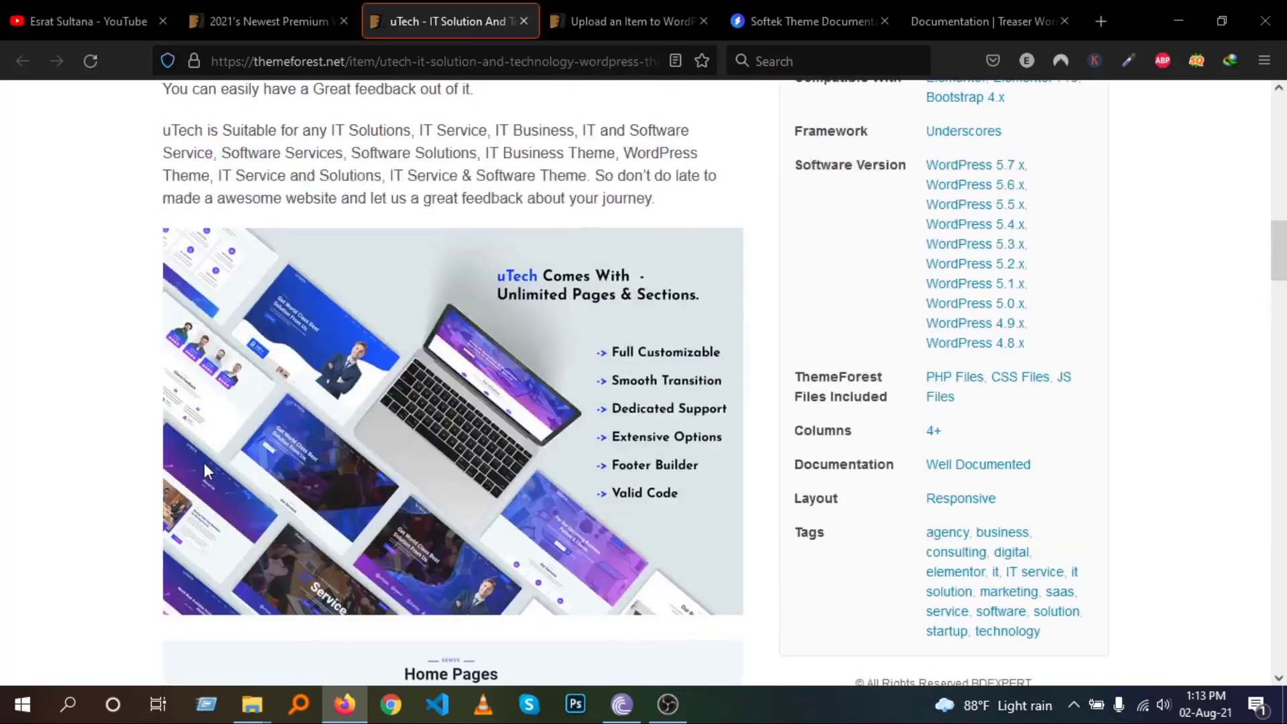
{"action": "scroll", "coordinate": [208, 462], "scroll_direction": "up", "scroll_amount": 8}
{"action": "scroll", "coordinate": [208, 468], "scroll_direction": "down", "scroll_amount": 7}
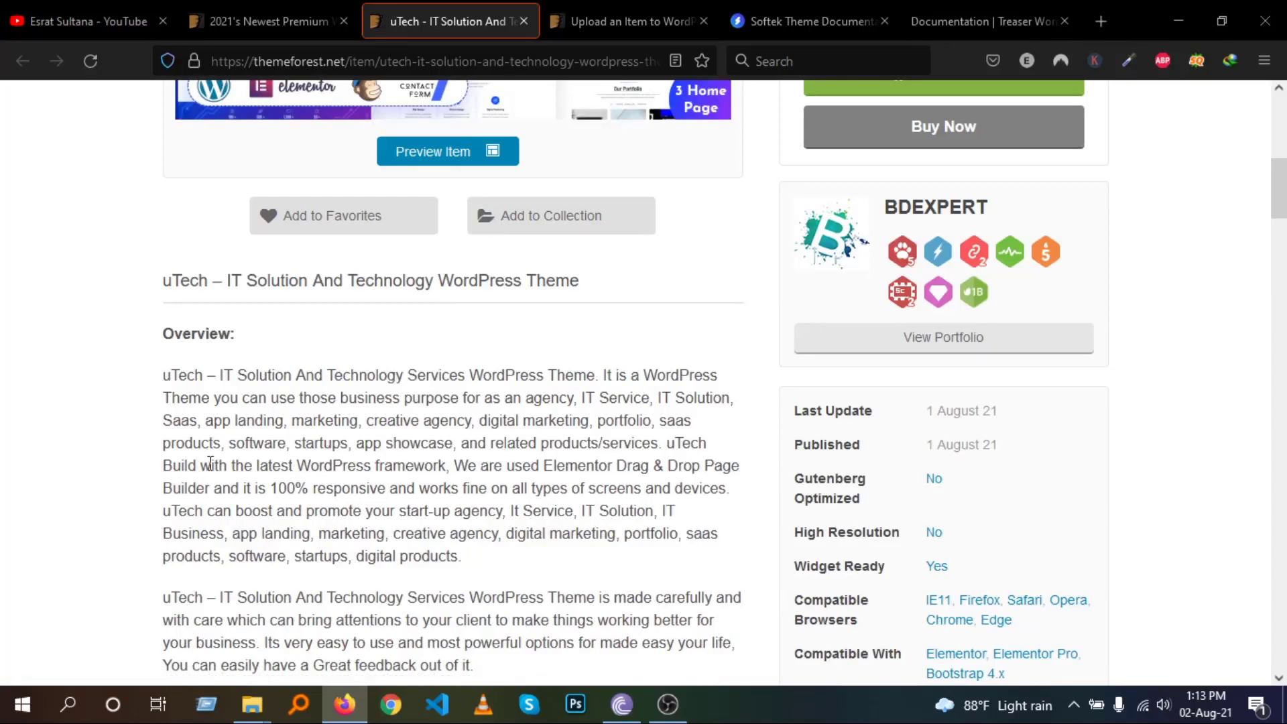
Read the guidance under the upload form's HTML Description field and compare it with the published uTech description
{"action": "left_click", "coordinate": [650, 8]}
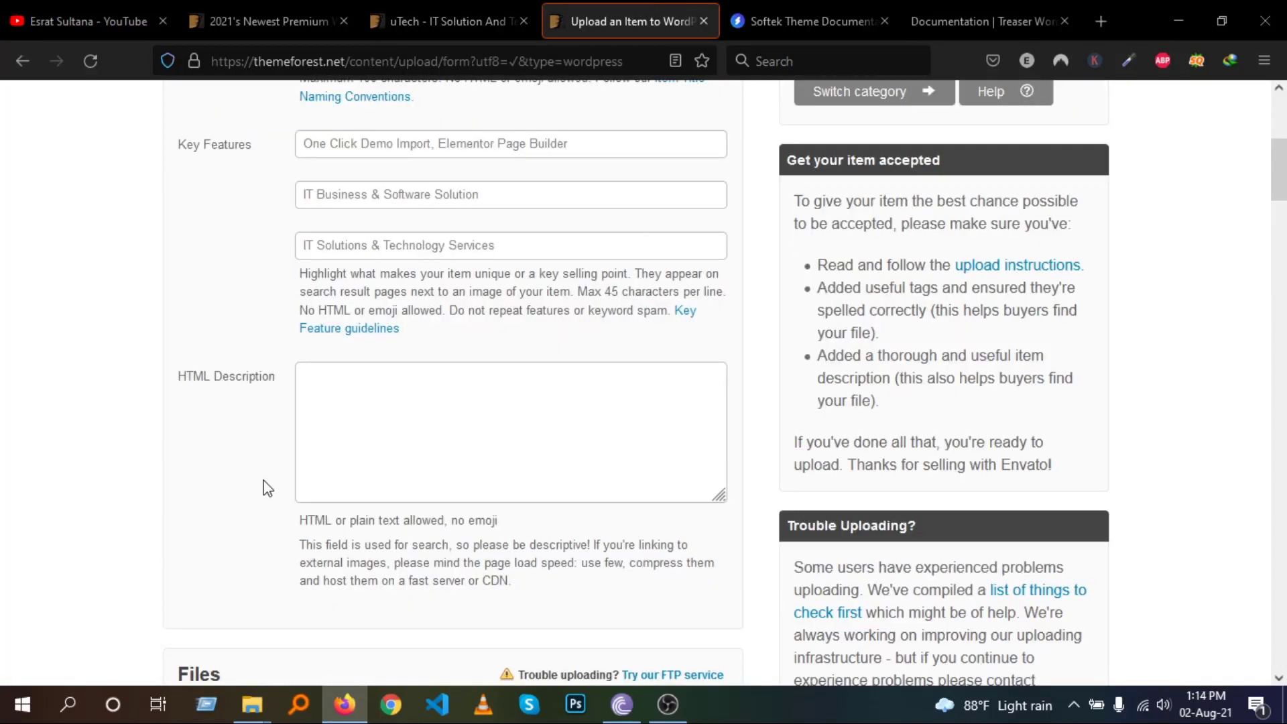
{"action": "scroll", "coordinate": [267, 496], "scroll_direction": "up", "scroll_amount": 2}
{"action": "scroll", "coordinate": [268, 499], "scroll_direction": "down", "scroll_amount": 3}
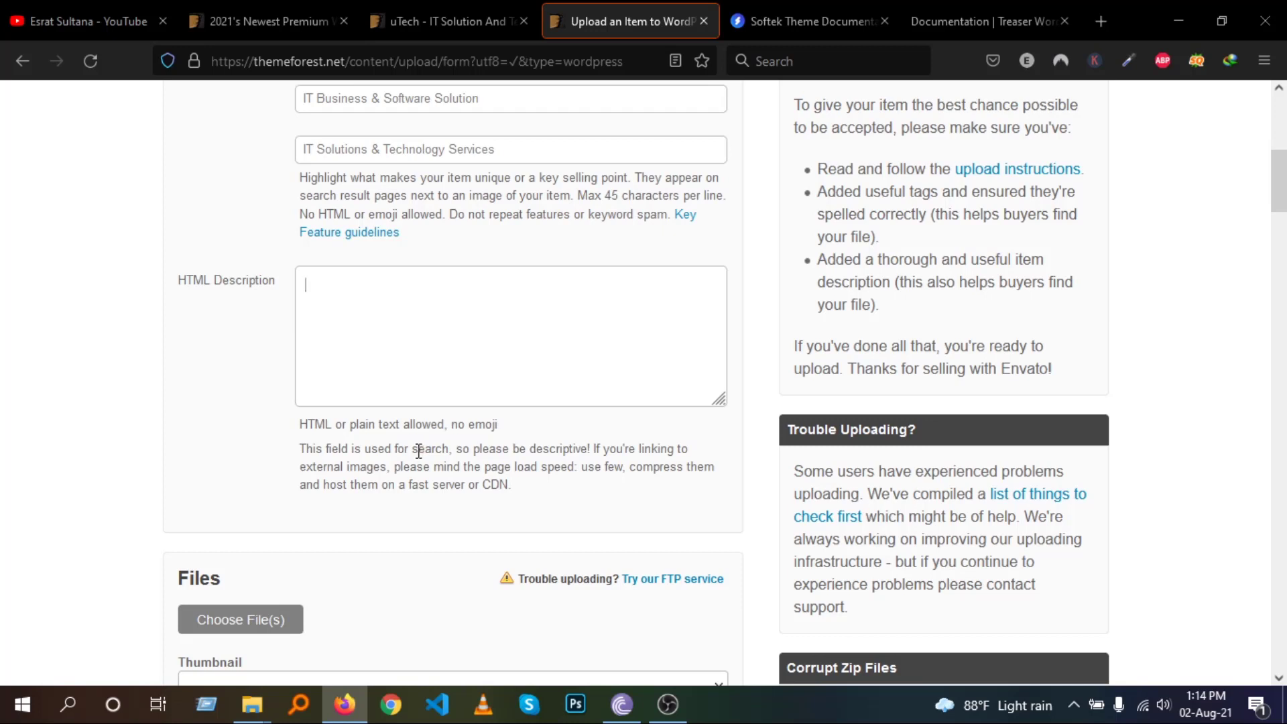
{"action": "left_click_drag", "start_coordinate": [418, 452], "coordinate": [448, 445]}
{"action": "left_click", "coordinate": [448, 21]}
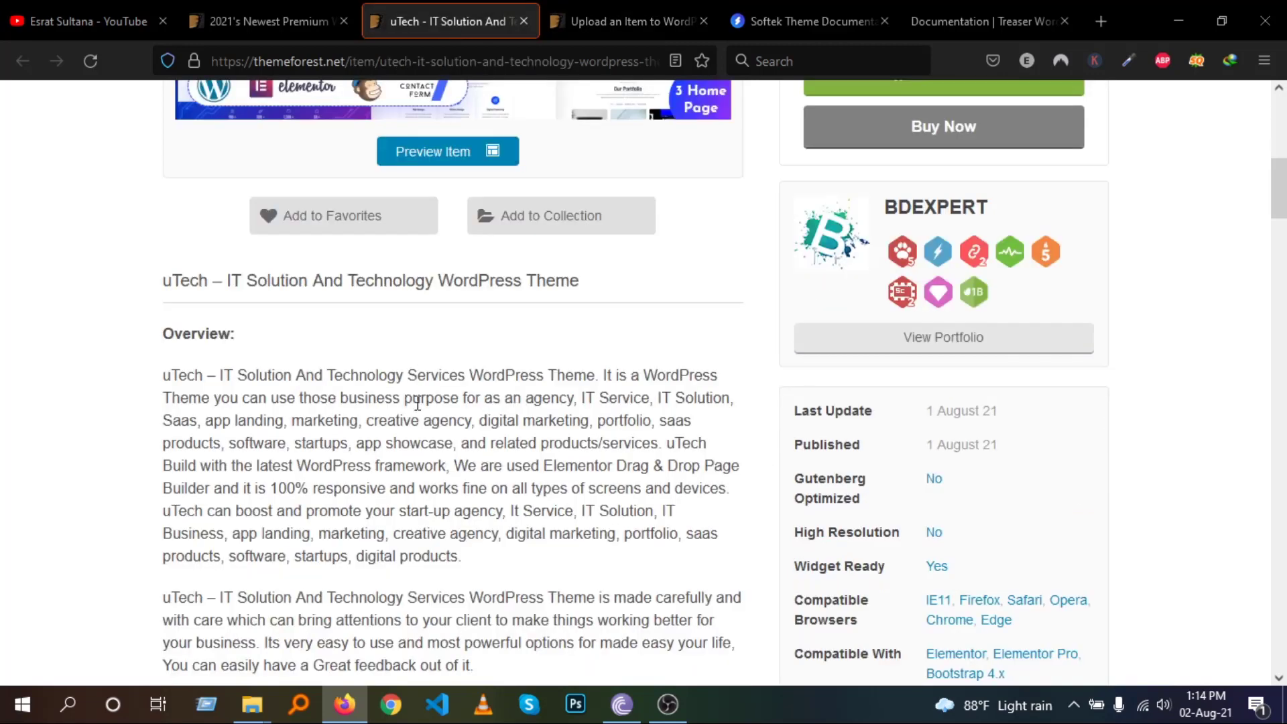
{"action": "scroll", "coordinate": [416, 419], "scroll_direction": "down", "scroll_amount": 6}
{"action": "scroll", "coordinate": [416, 409], "scroll_direction": "down", "scroll_amount": 5}
Return to the upload form and enlarge its HTML Description text box
{"action": "left_click", "coordinate": [695, 9]}
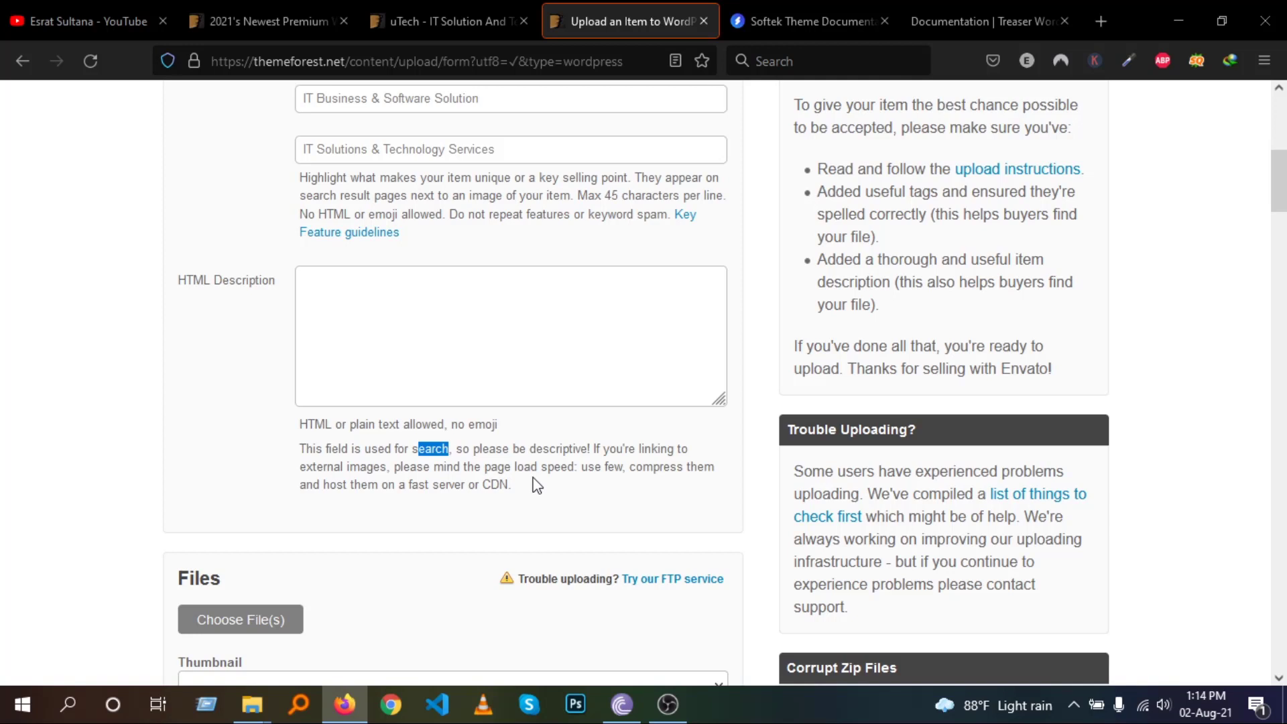
{"action": "left_click", "coordinate": [499, 333]}
{"action": "left_click_drag", "start_coordinate": [718, 400], "coordinate": [764, 684]}
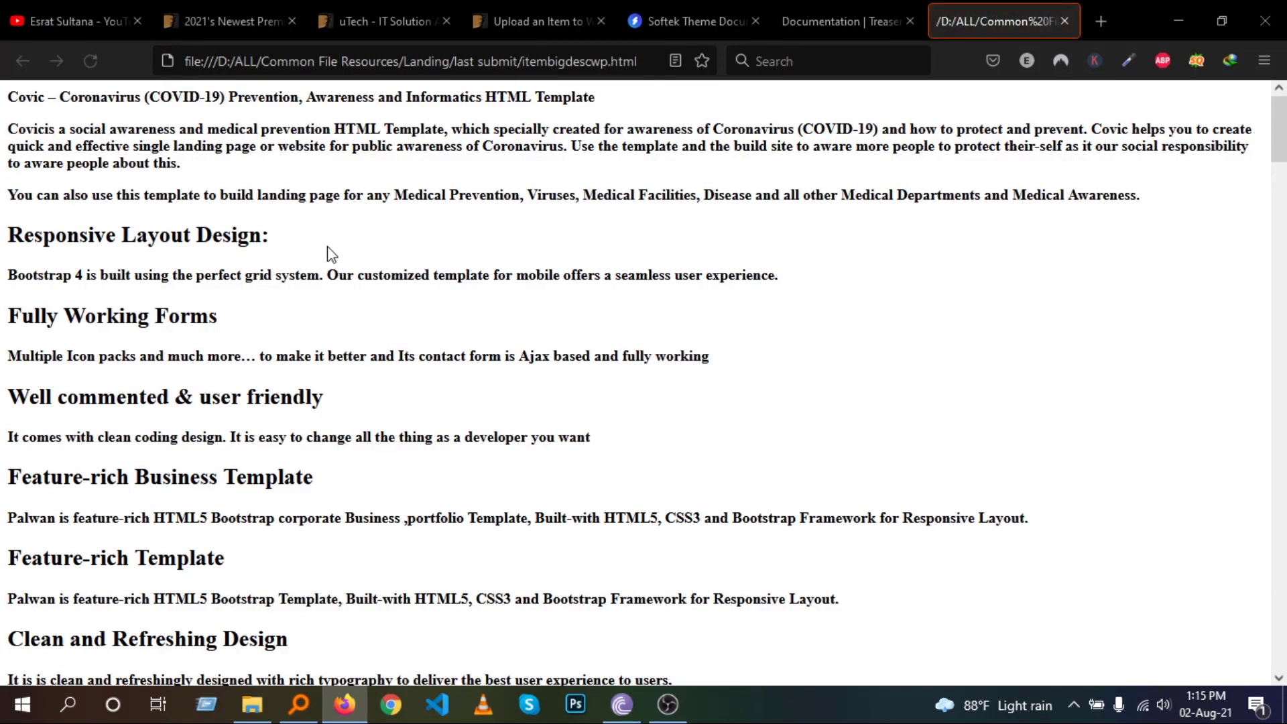
Locate itembigdescwp.html in the last submit folder and examine its rendered features, credits, support and related template sections in the browser
{"action": "left_click", "coordinate": [271, 699]}
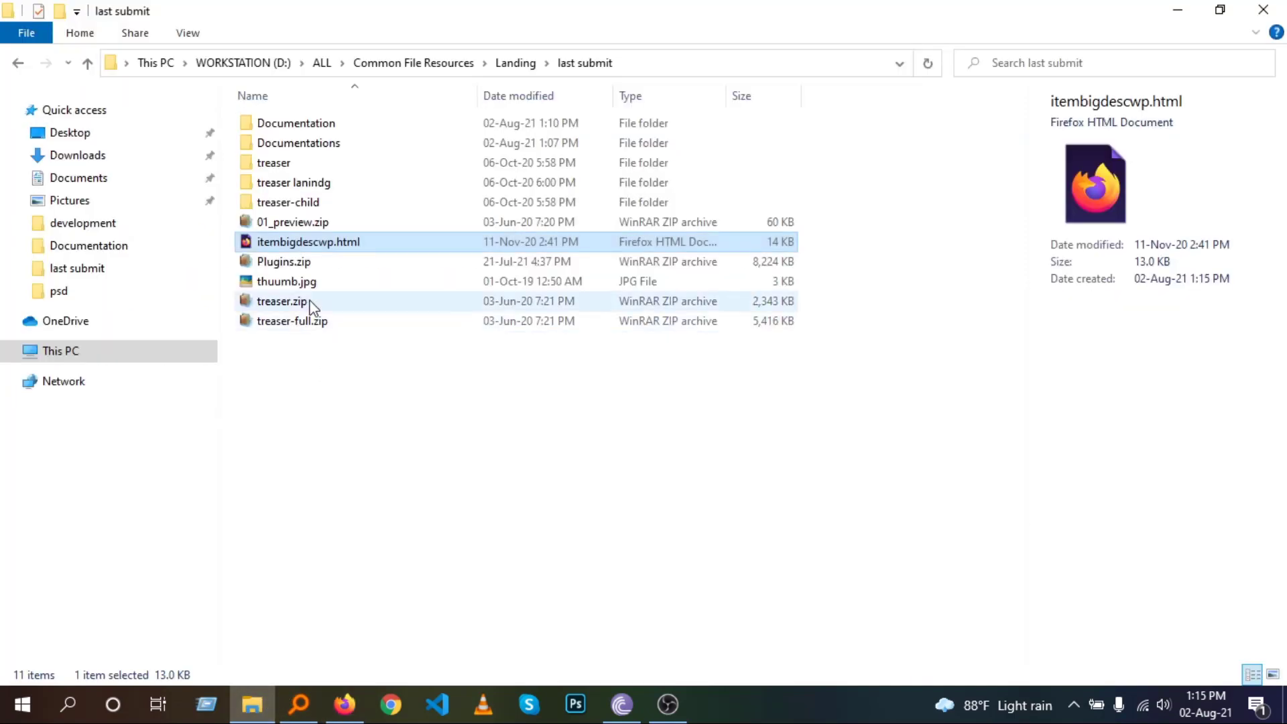
{"action": "left_click", "coordinate": [345, 704]}
{"action": "scroll", "coordinate": [354, 526], "scroll_direction": "down", "scroll_amount": 10}
{"action": "scroll", "coordinate": [353, 534], "scroll_direction": "down", "scroll_amount": 5}
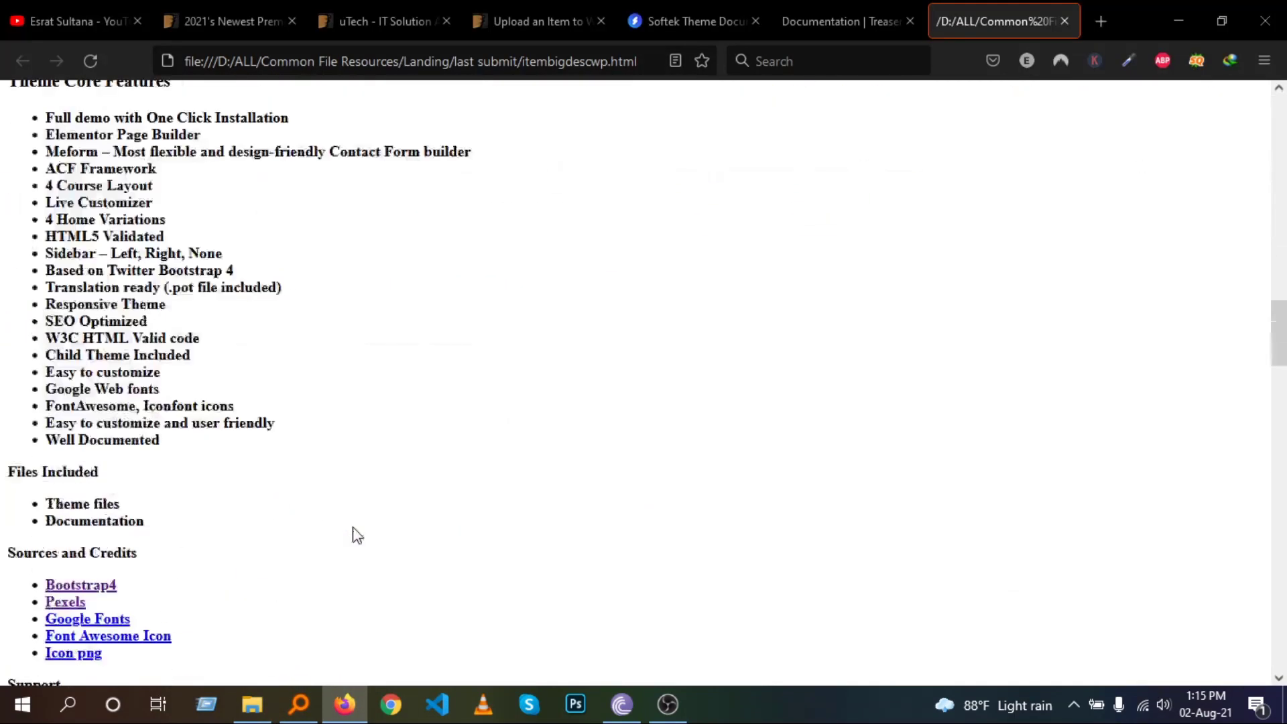
{"action": "scroll", "coordinate": [353, 534], "scroll_direction": "up", "scroll_amount": 2}
{"action": "scroll", "coordinate": [117, 391], "scroll_direction": "down", "scroll_amount": 3}
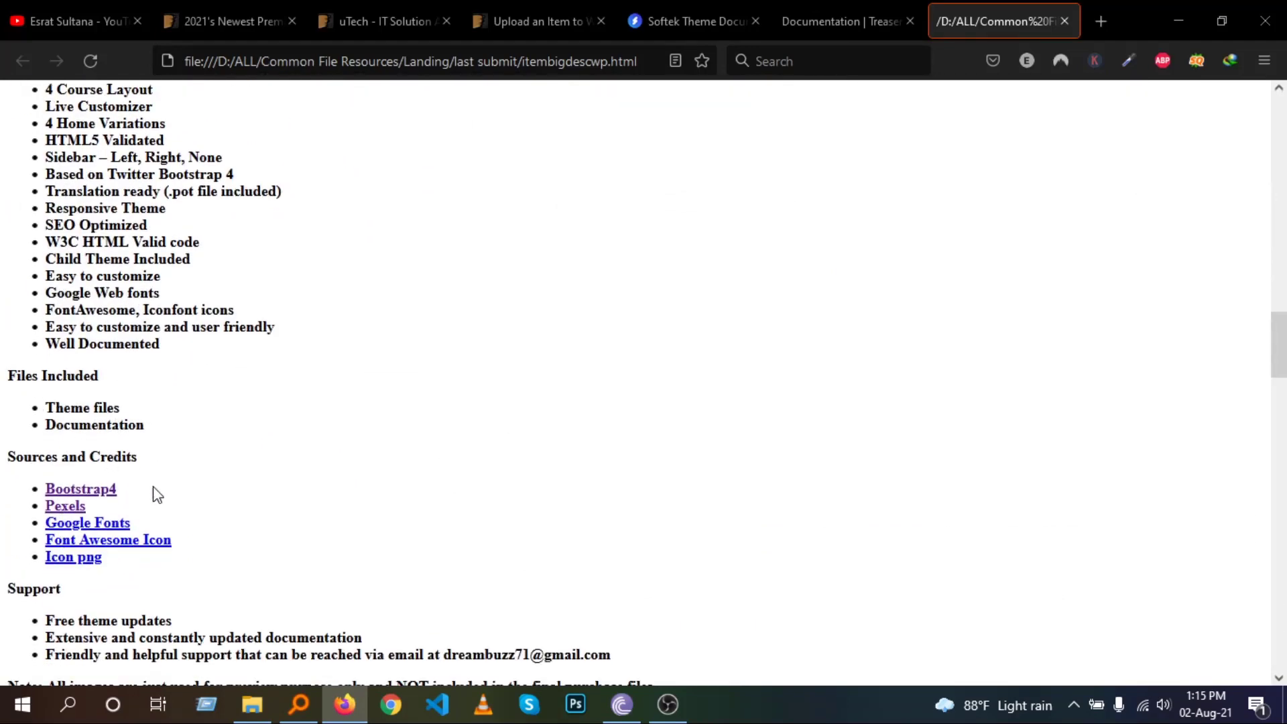
{"action": "scroll", "coordinate": [155, 494], "scroll_direction": "down", "scroll_amount": 12}
{"action": "scroll", "coordinate": [108, 442], "scroll_direction": "up", "scroll_amount": 15}
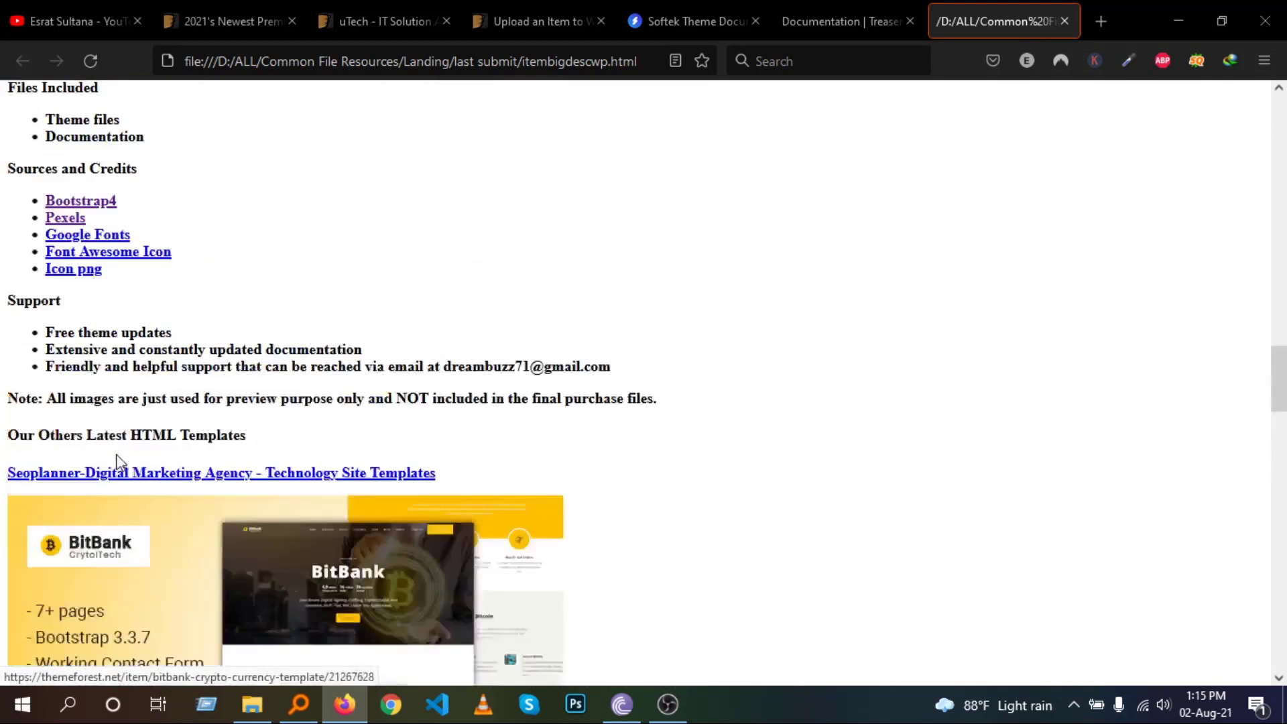
Open the page source of itembigdescwp.html and examine the HTML markup of its headings, paragraphs and lists
{"action": "right_click", "coordinate": [926, 315]}
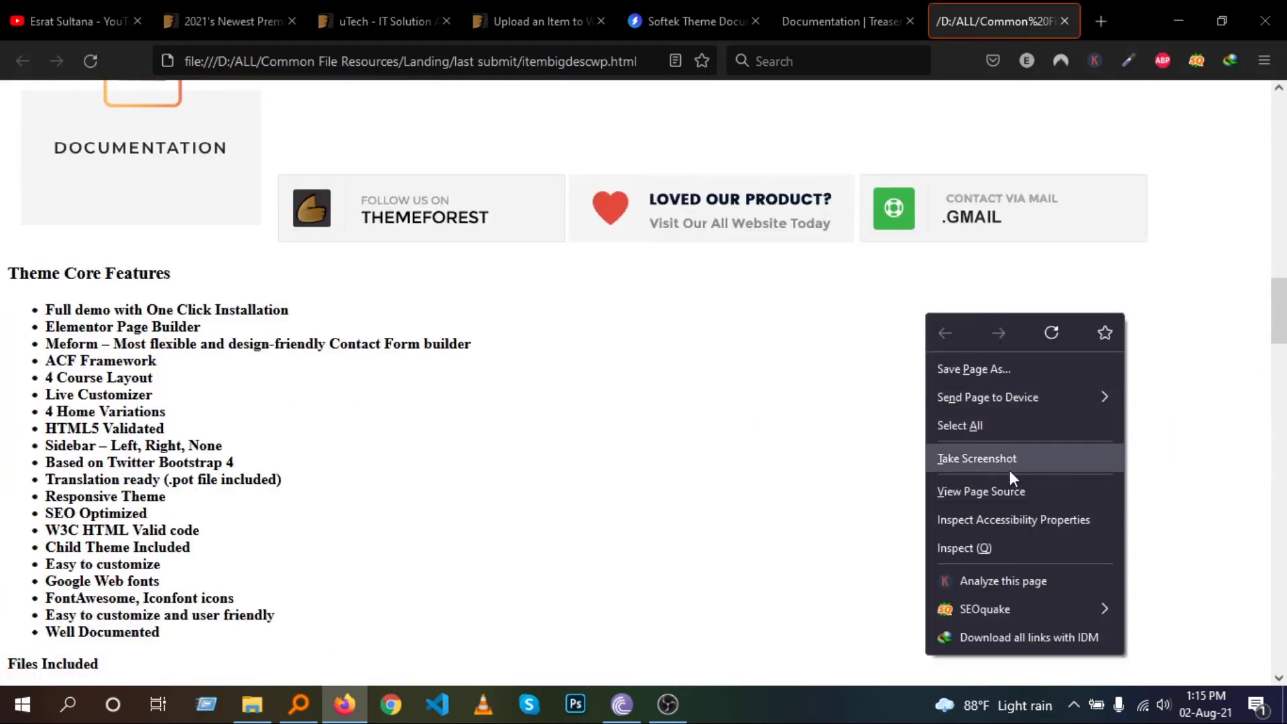
{"action": "left_click", "coordinate": [993, 490]}
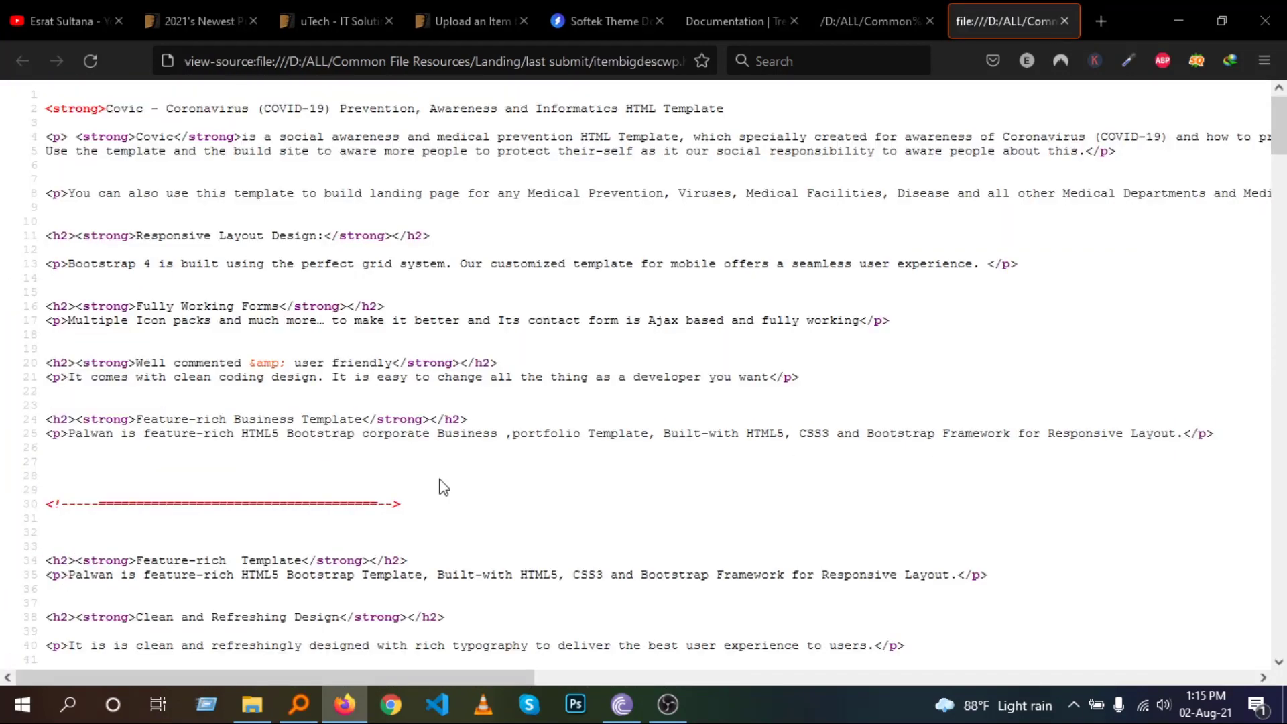
{"action": "left_click_drag", "start_coordinate": [46, 263], "coordinate": [203, 263]}
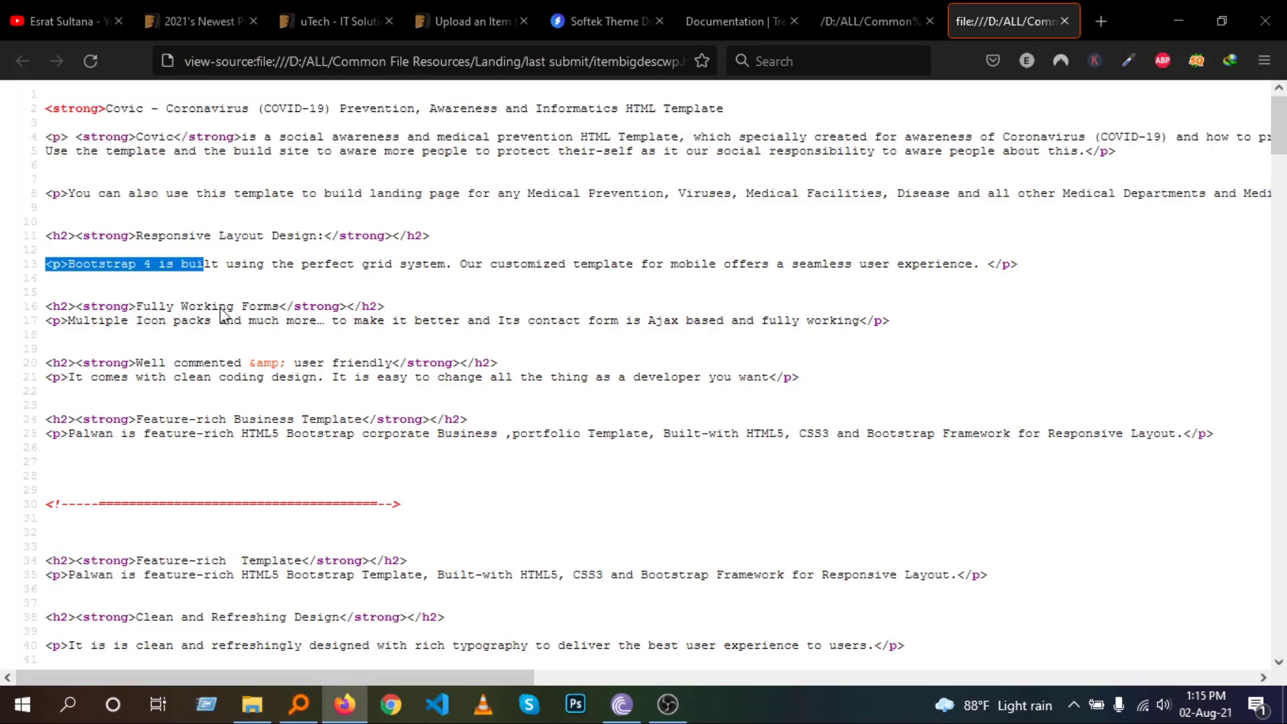
{"action": "scroll", "coordinate": [224, 313], "scroll_direction": "down", "scroll_amount": 10}
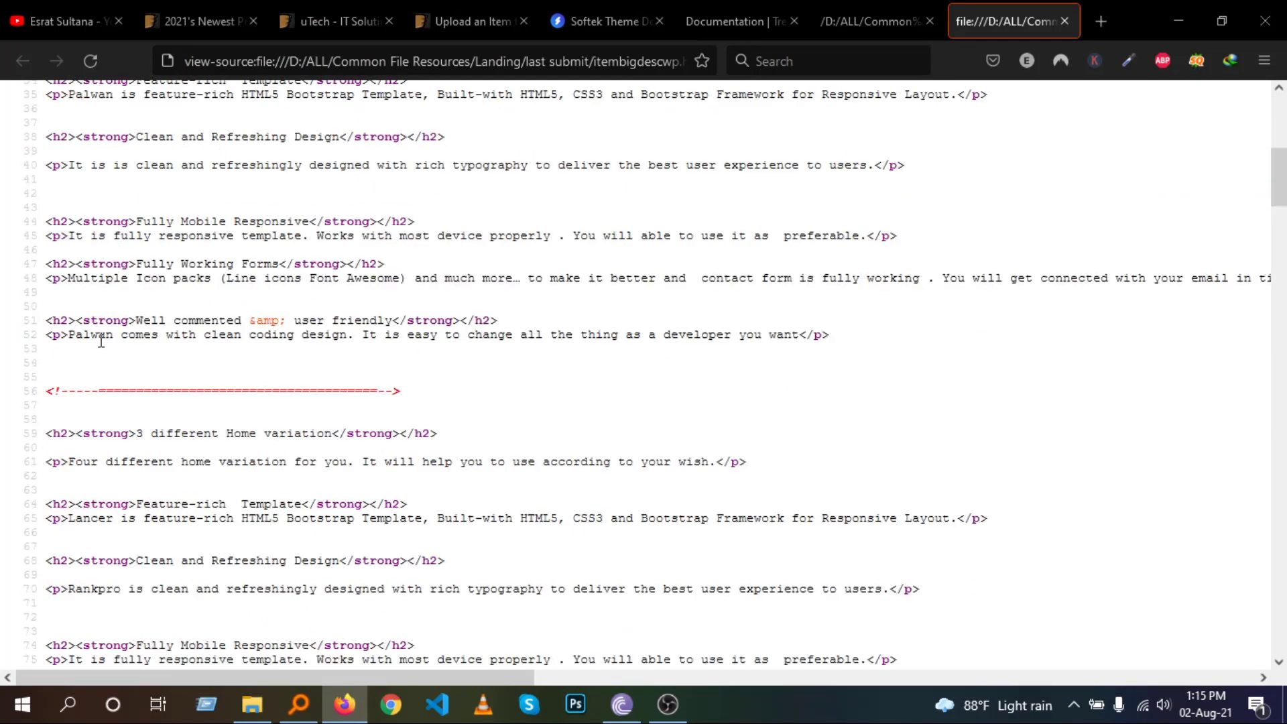
{"action": "scroll", "coordinate": [100, 342], "scroll_direction": "down", "scroll_amount": 20}
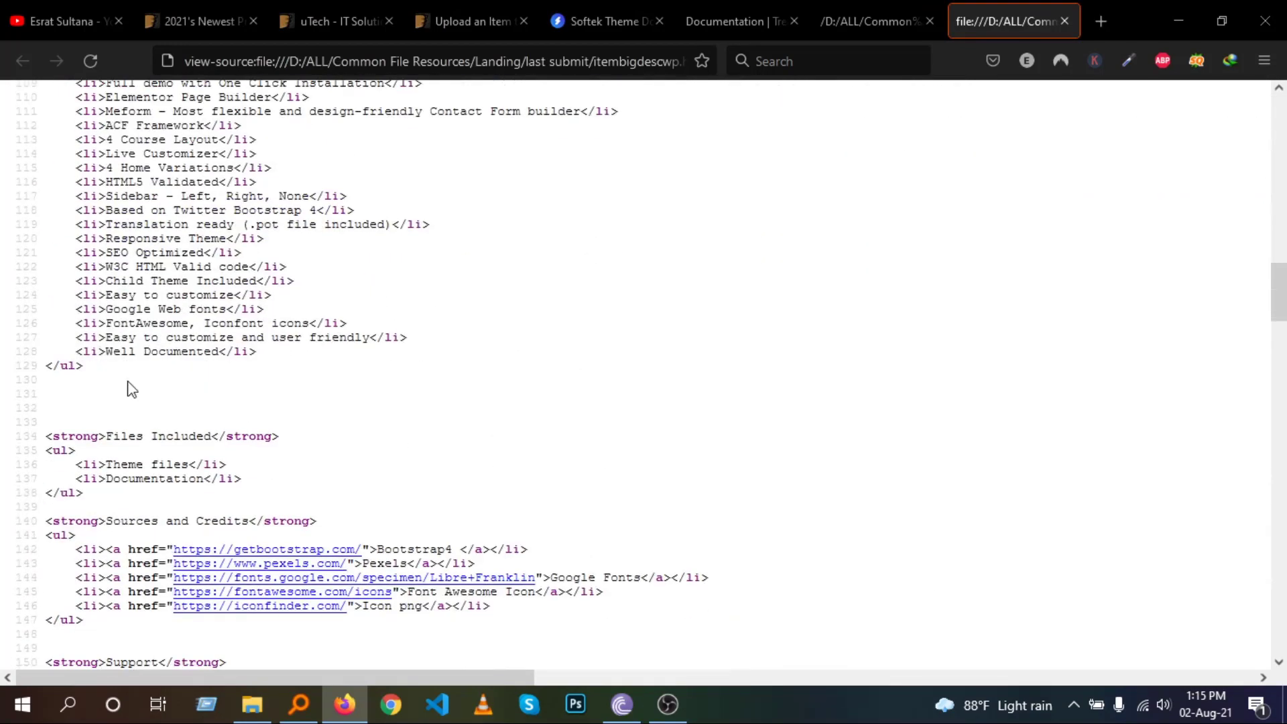
Select the description source from the paragraph starting "Justica is clean" through the note about preview images
{"action": "scroll", "coordinate": [104, 406], "scroll_direction": "up", "scroll_amount": 9}
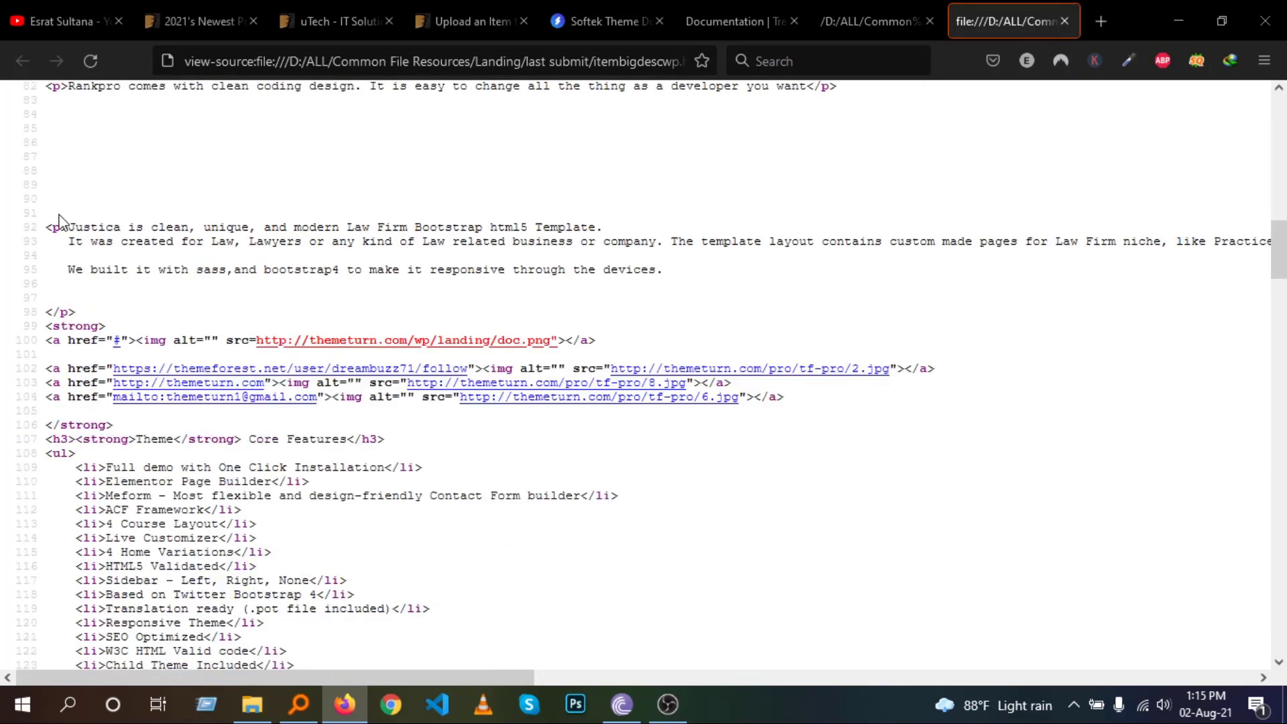
{"action": "left_click_drag", "start_coordinate": [46, 226], "coordinate": [1049, 504]}
{"action": "scroll", "coordinate": [104, 385], "scroll_direction": "down", "scroll_amount": 16}
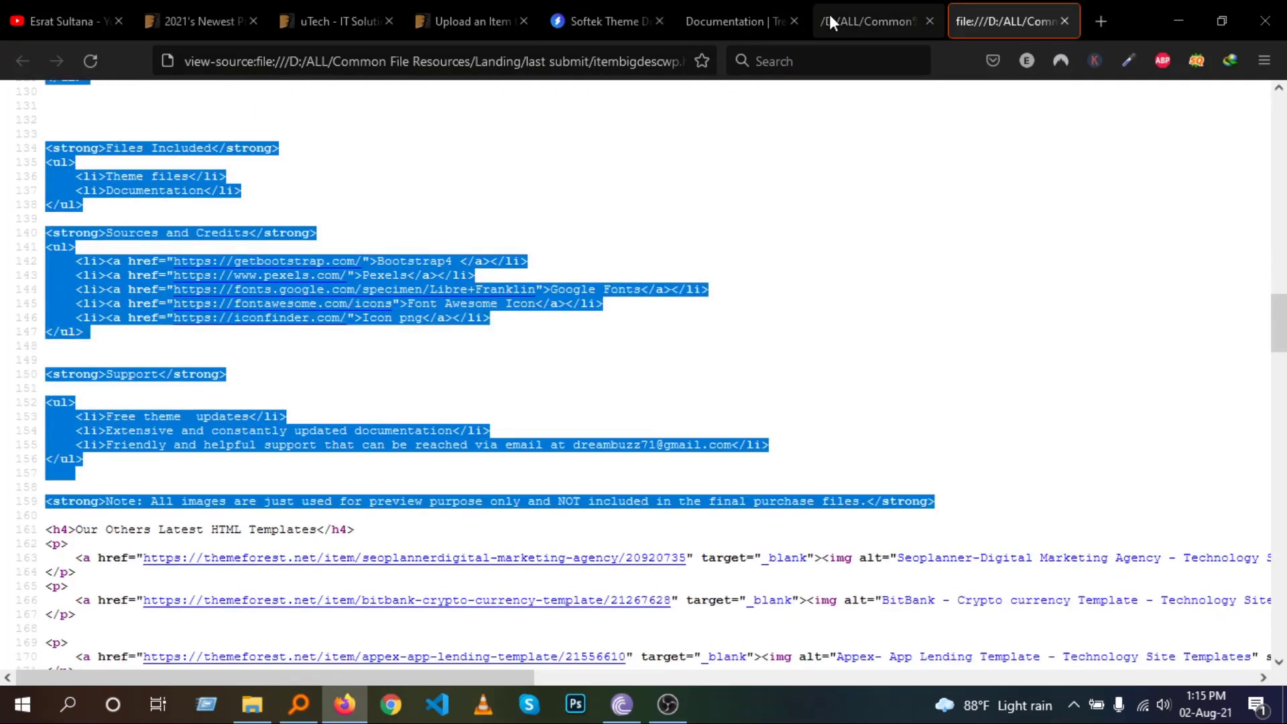
Paste the copied description markup into the HTML Description box of the upload form and review its opening part
{"action": "left_click", "coordinate": [469, 17]}
{"action": "scroll", "coordinate": [348, 503], "scroll_direction": "up", "scroll_amount": 5}
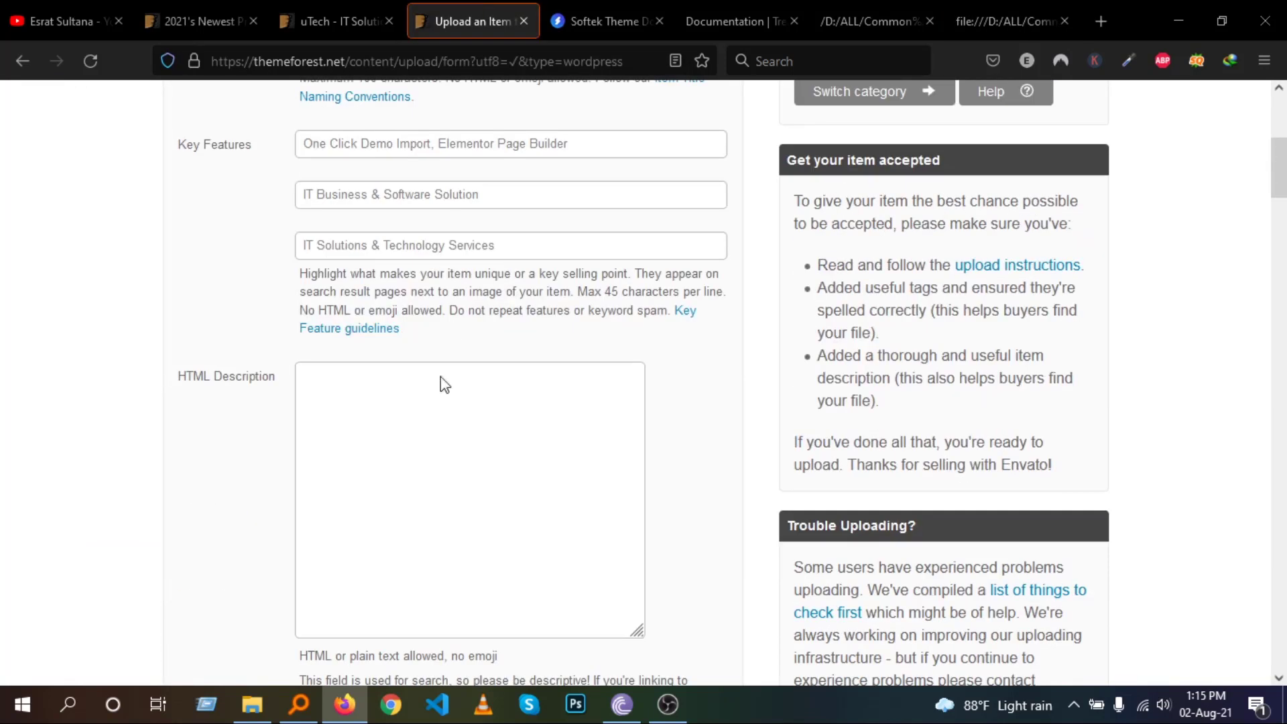
{"action": "left_click", "coordinate": [418, 453]}
{"action": "key", "text": "ctrl+v"}
{"action": "scroll", "coordinate": [418, 453], "scroll_direction": "up", "scroll_amount": 20}
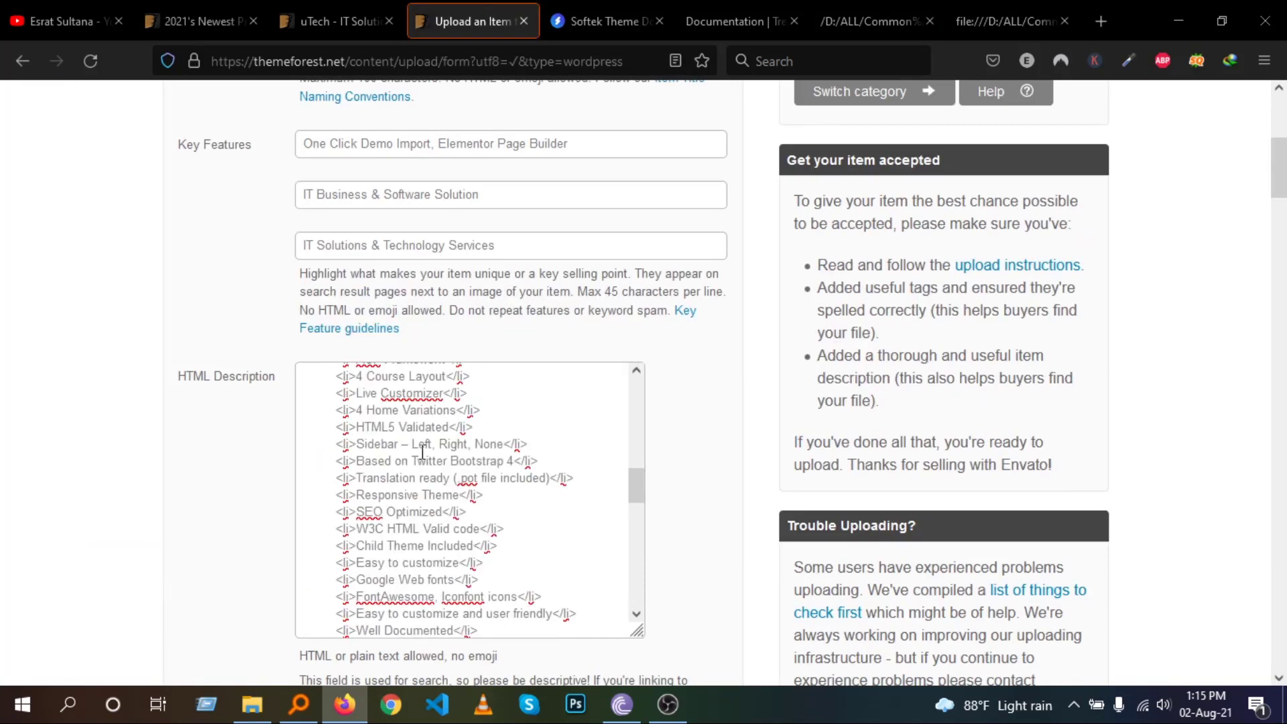
{"action": "scroll", "coordinate": [422, 453], "scroll_direction": "down", "scroll_amount": 3}
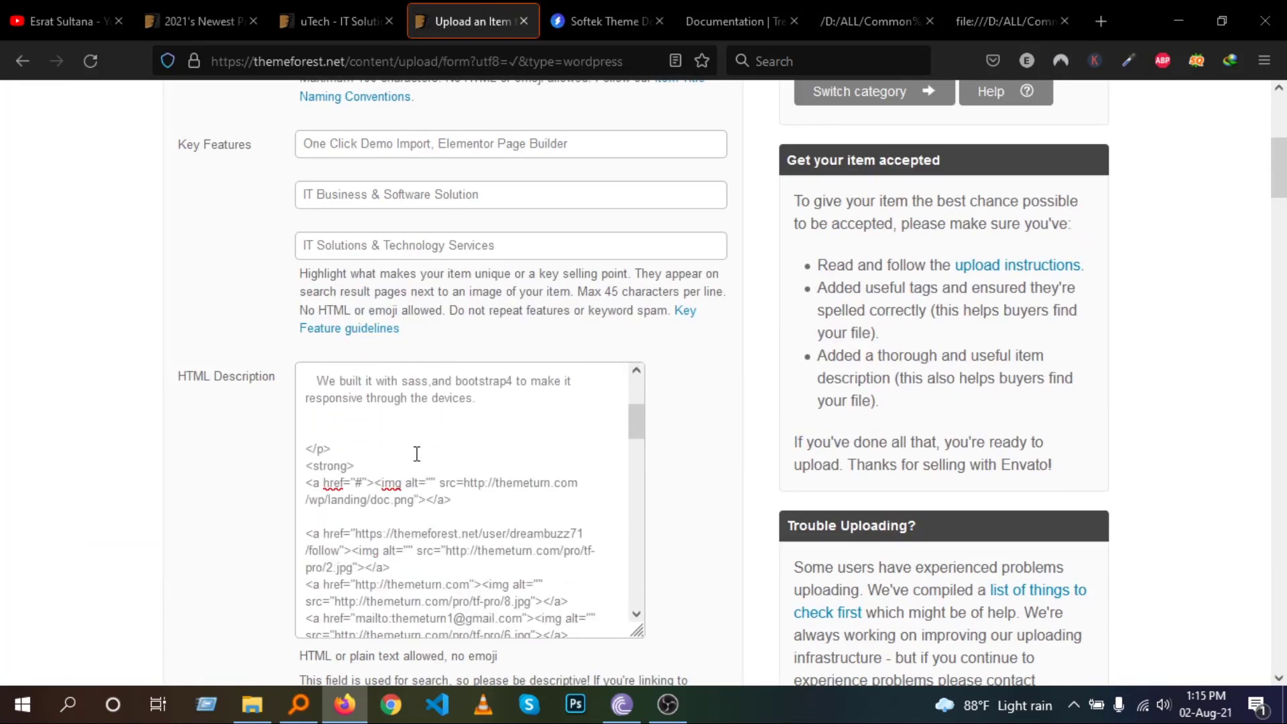
Add line breaks so the doc.png image tag and its closing anchor tag each start on a new line
{"action": "left_click", "coordinate": [320, 33]}
{"action": "left_click", "coordinate": [485, 23]}
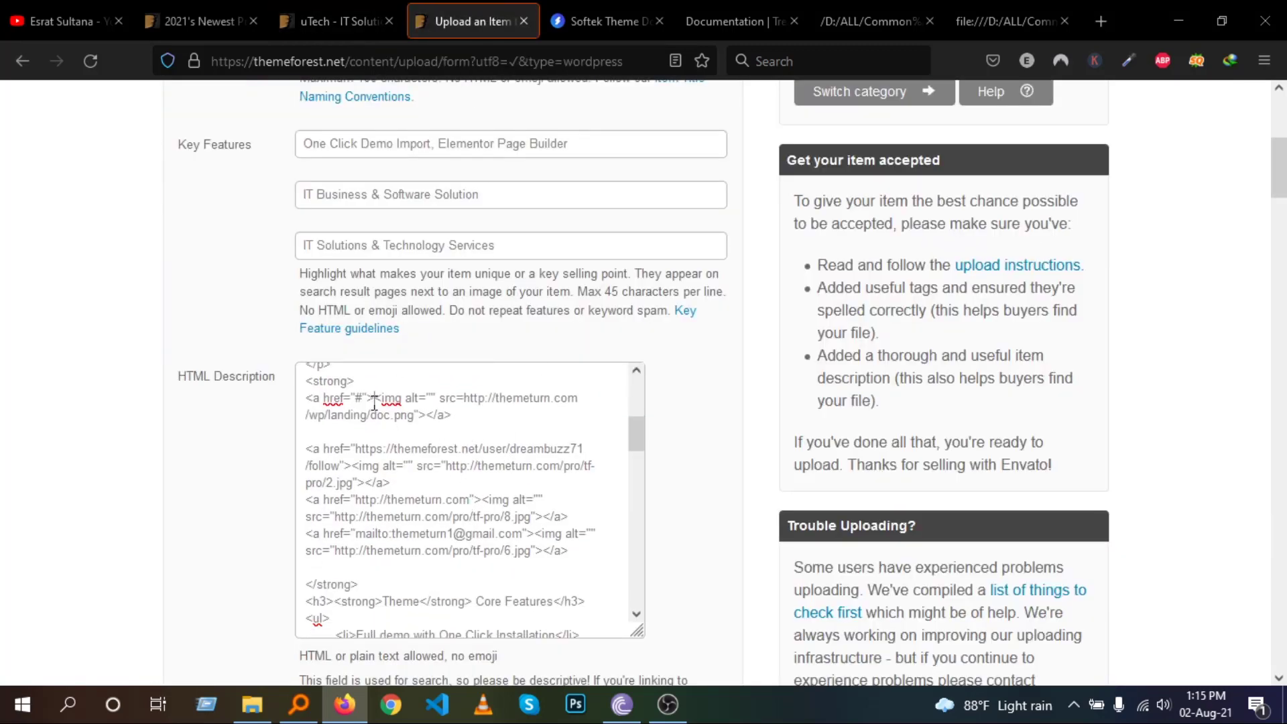
{"action": "key", "text": "Return"}
{"action": "left_click", "coordinate": [365, 431]}
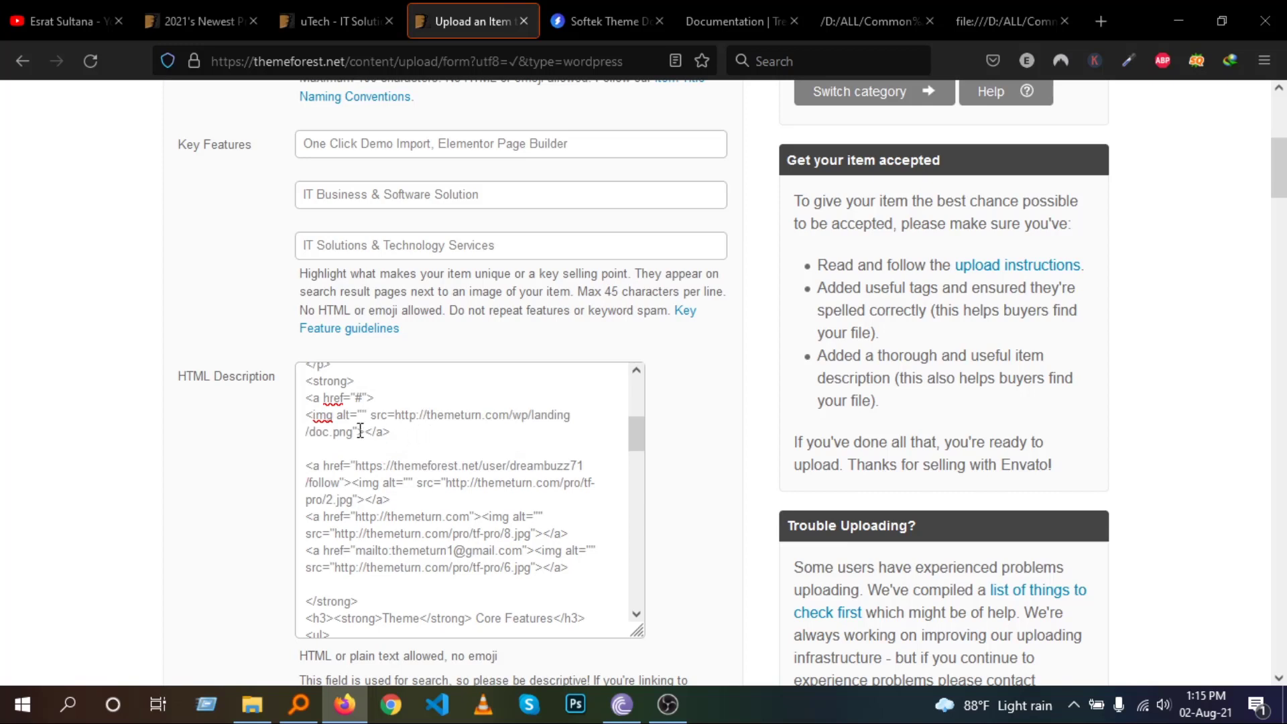
{"action": "key", "text": "Return"}
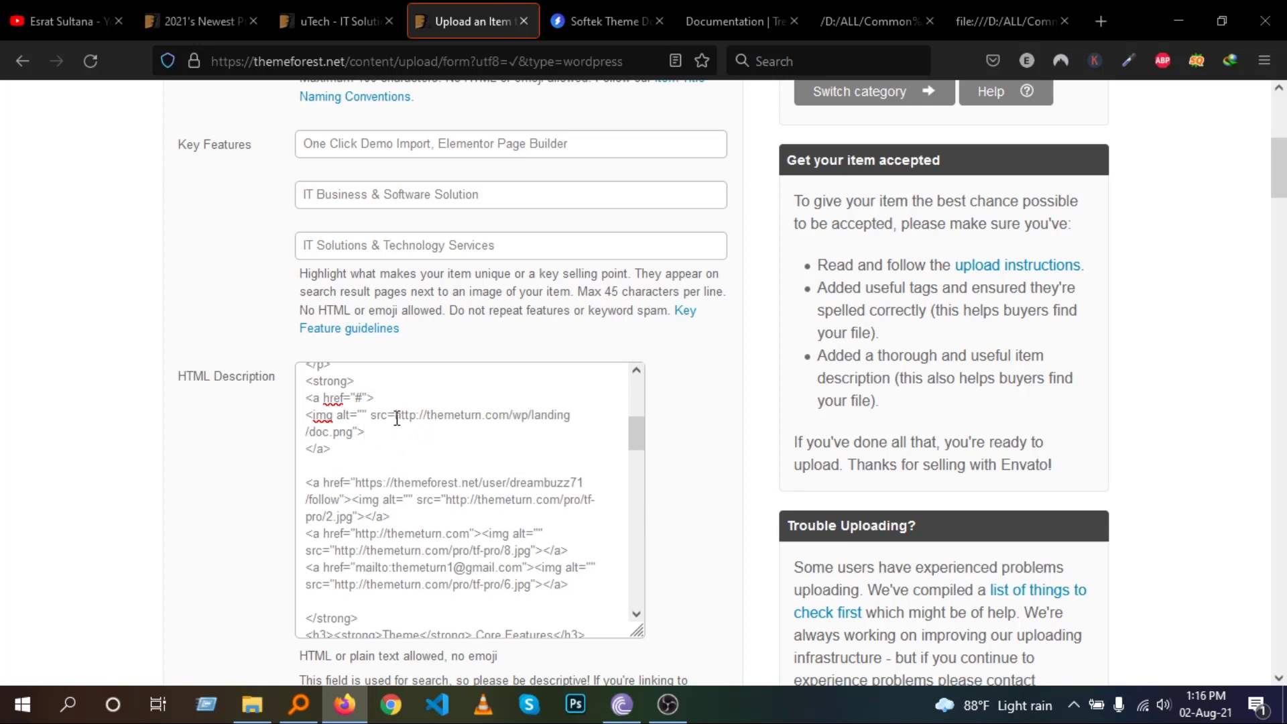
Highlight the doc.png image URL and the surrounding "#" link in the description markup to examine them
{"action": "left_click_drag", "start_coordinate": [395, 415], "coordinate": [352, 426]}
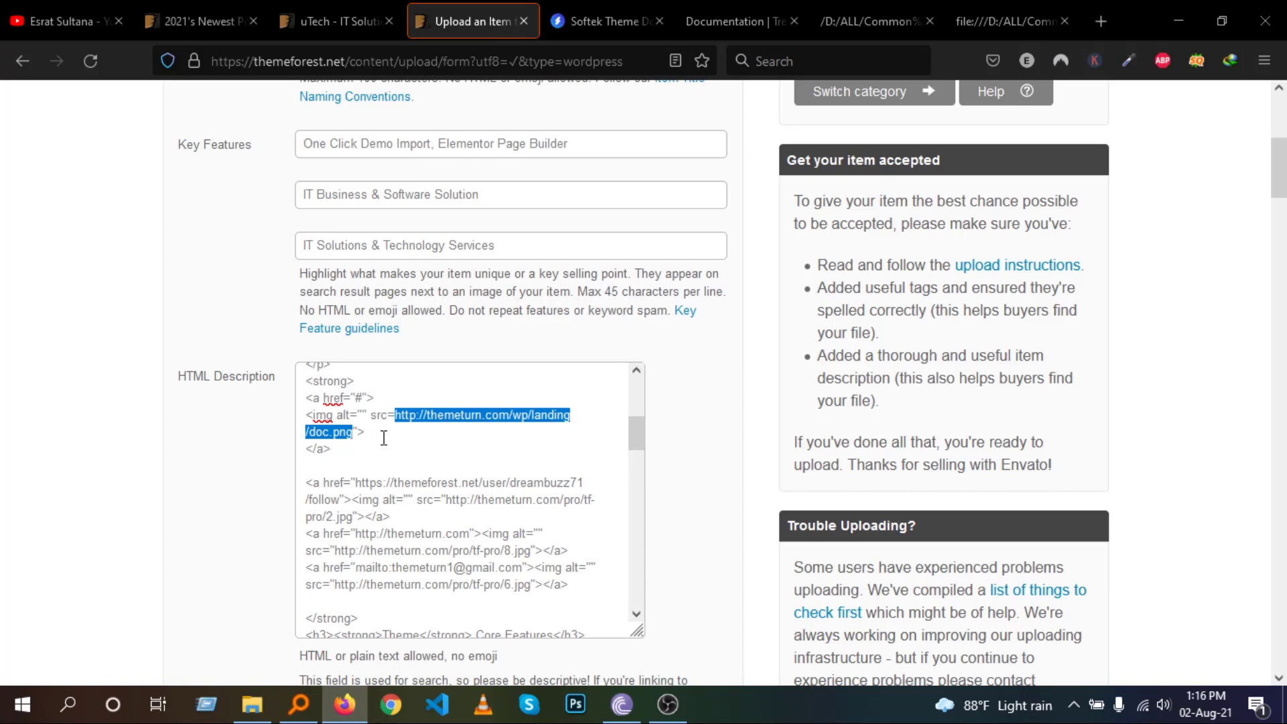
{"action": "left_click", "coordinate": [383, 438]}
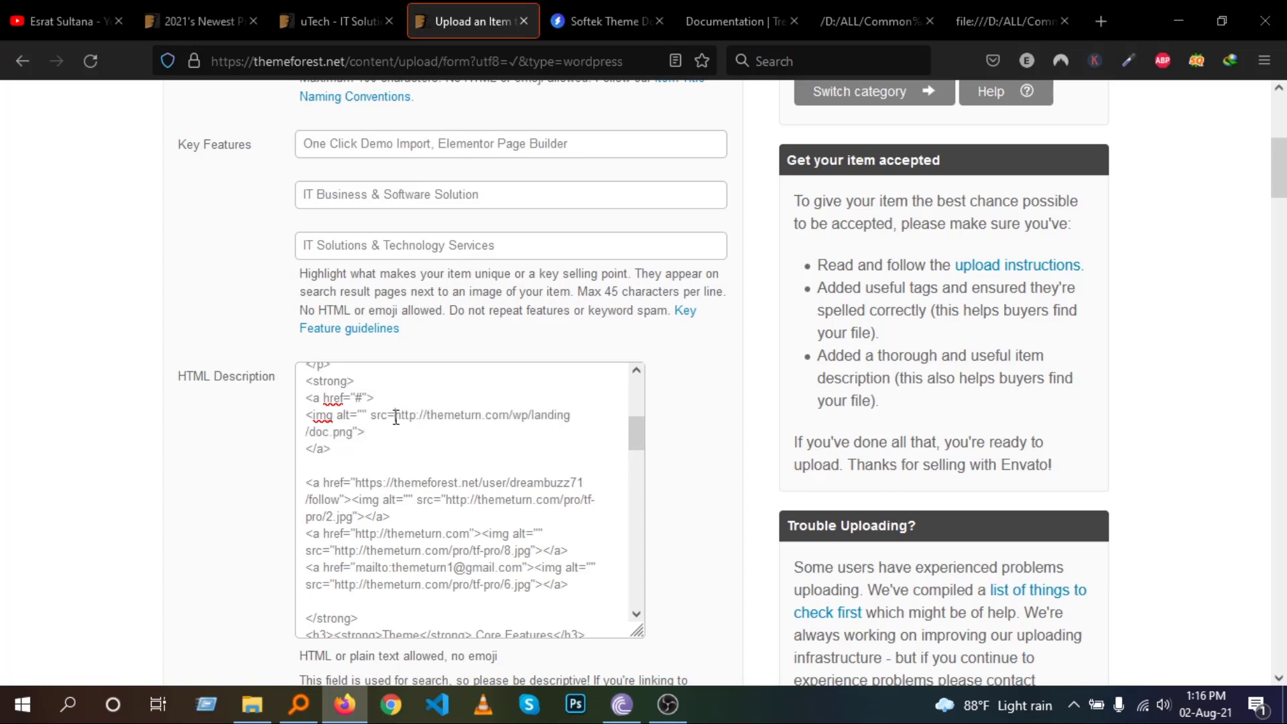
{"action": "left_click_drag", "start_coordinate": [395, 415], "coordinate": [352, 435]}
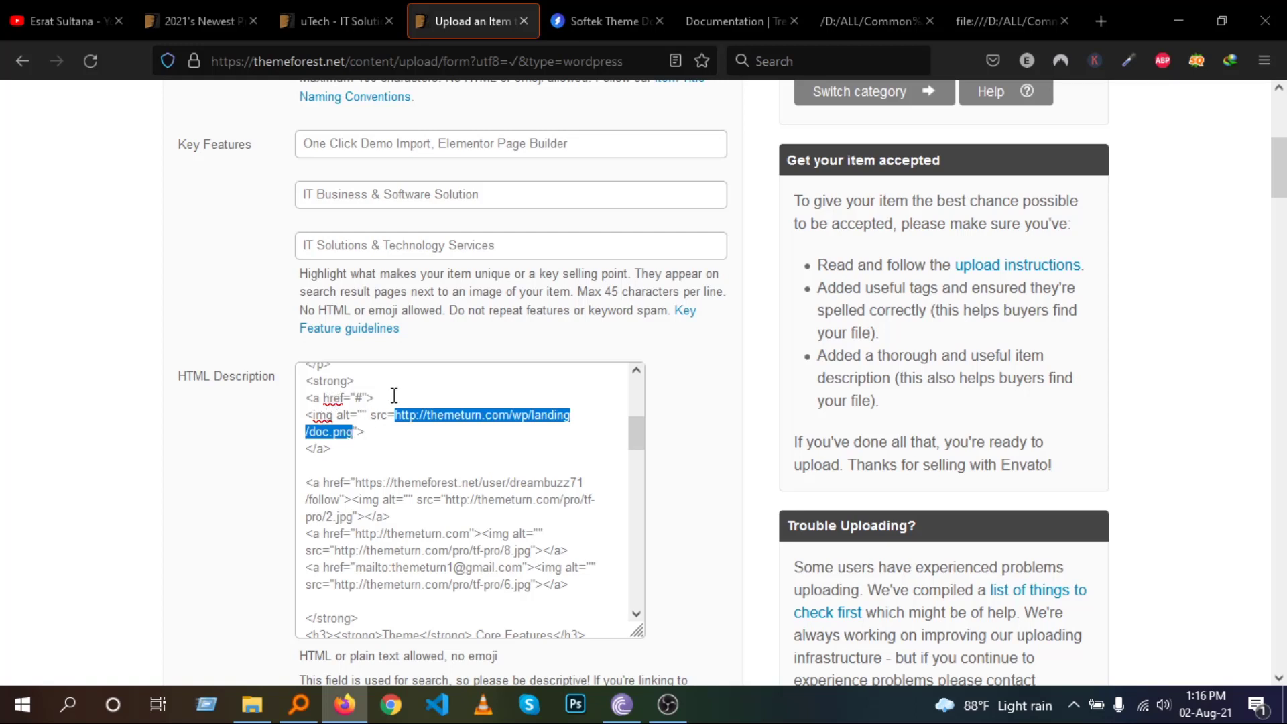
{"action": "left_click_drag", "start_coordinate": [392, 397], "coordinate": [279, 396]}
{"action": "left_click", "coordinate": [356, 405]}
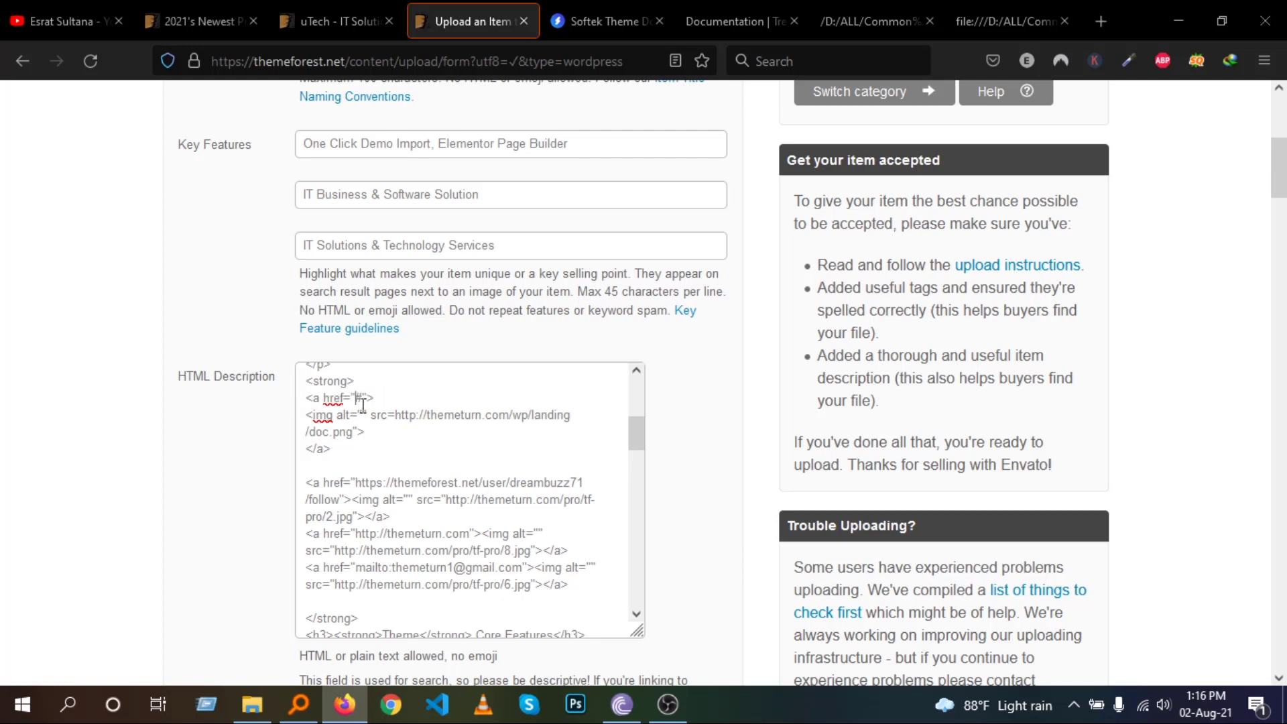
{"action": "left_click_drag", "start_coordinate": [392, 400], "coordinate": [305, 398]}
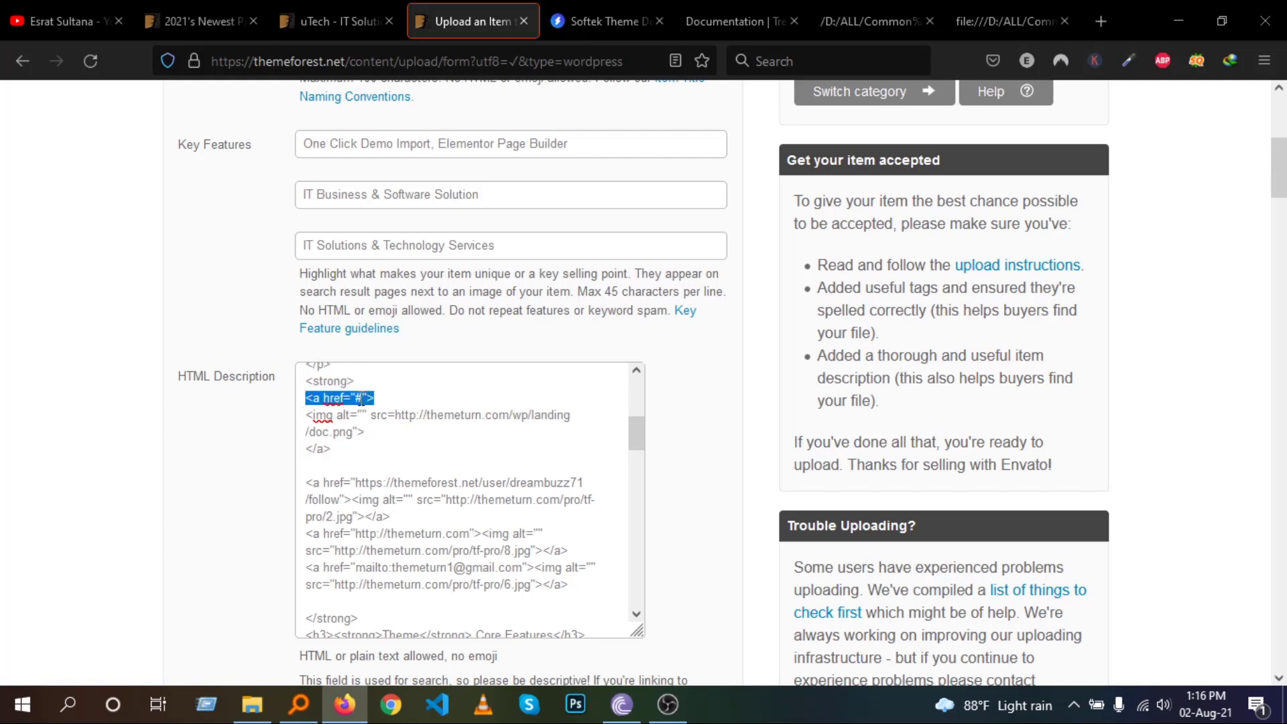
{"action": "left_click", "coordinate": [361, 398]}
{"action": "double_click", "coordinate": [359, 398]}
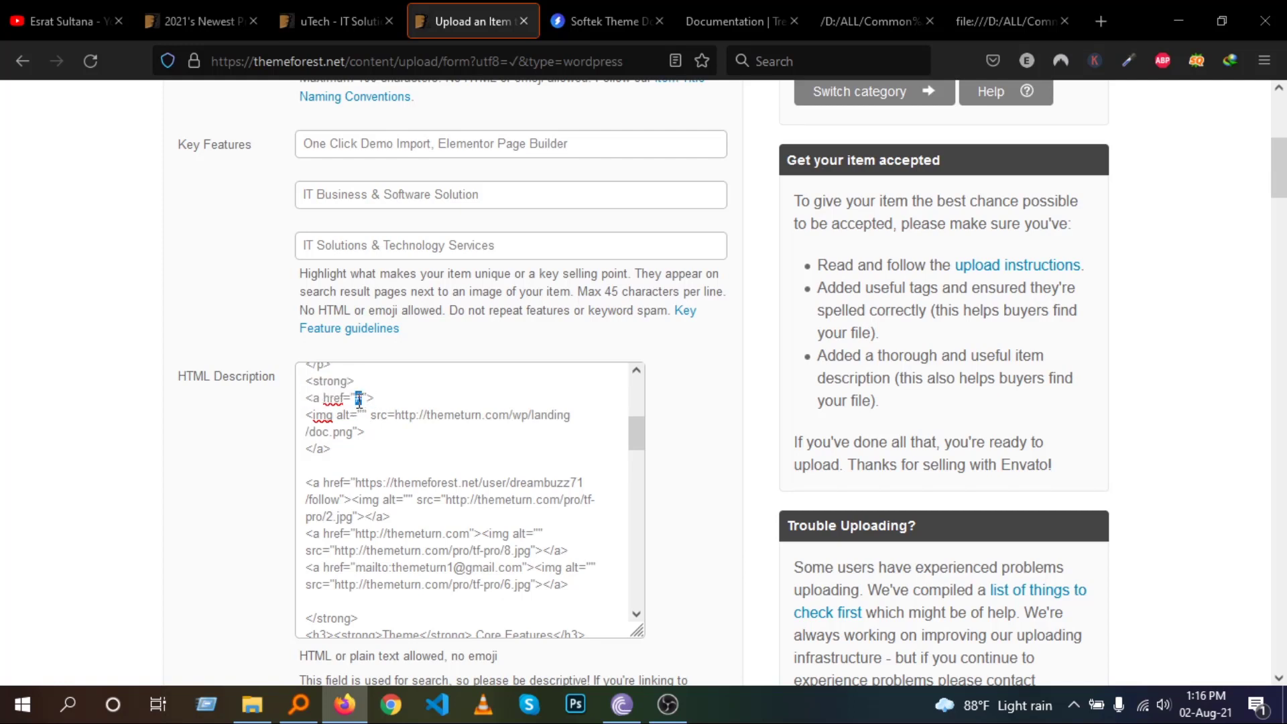
{"action": "left_click_drag", "start_coordinate": [383, 399], "coordinate": [301, 398]}
{"action": "left_click_drag", "start_coordinate": [344, 449], "coordinate": [301, 401]}
{"action": "left_click", "coordinate": [348, 428]}
Review the remaining description markup down to the preview-image note and widen the HTML Description box to the form's full width
{"action": "scroll", "coordinate": [347, 432], "scroll_direction": "down", "scroll_amount": 3}
{"action": "scroll", "coordinate": [347, 434], "scroll_direction": "down", "scroll_amount": 10}
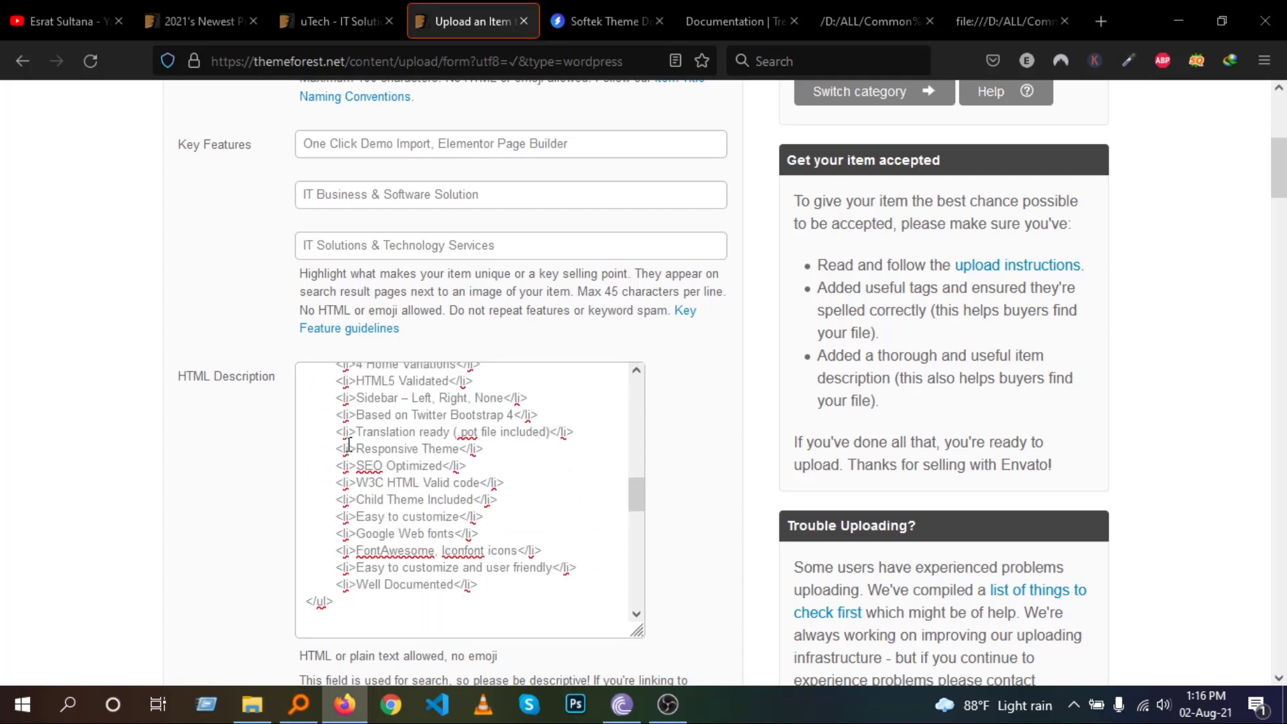
{"action": "scroll", "coordinate": [349, 443], "scroll_direction": "down", "scroll_amount": 3}
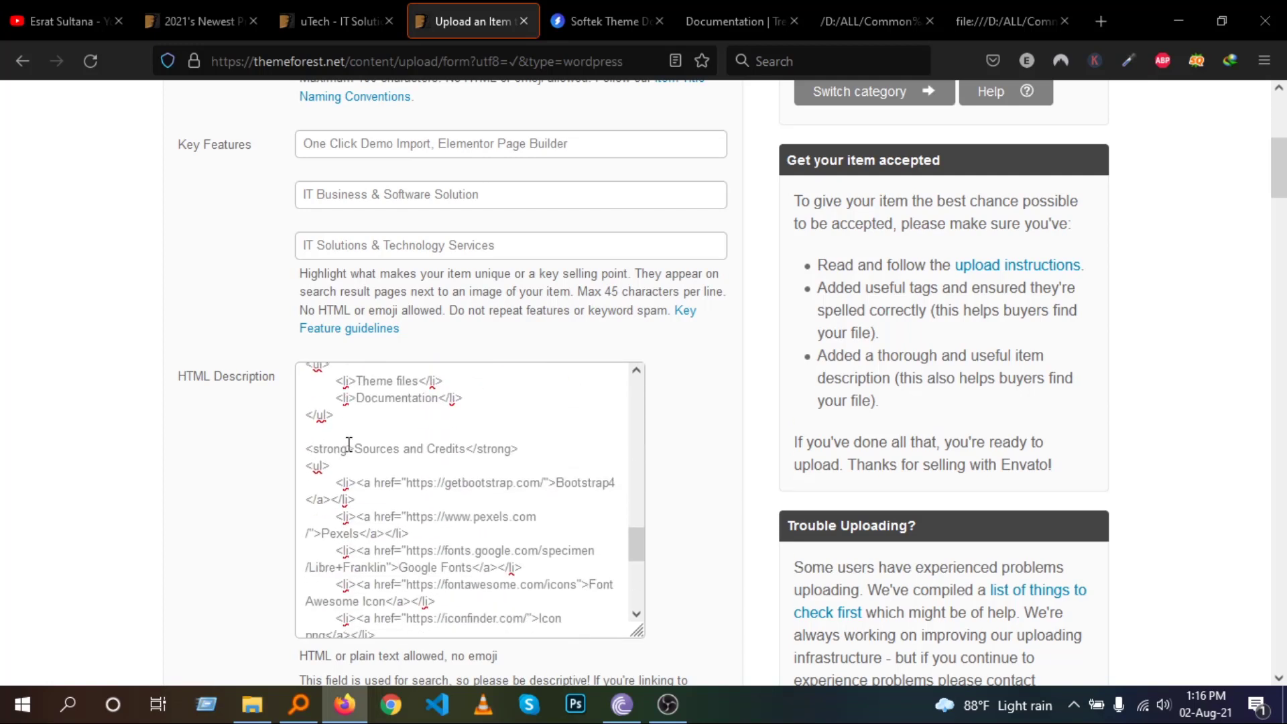
{"action": "scroll", "coordinate": [348, 444], "scroll_direction": "down", "scroll_amount": 3}
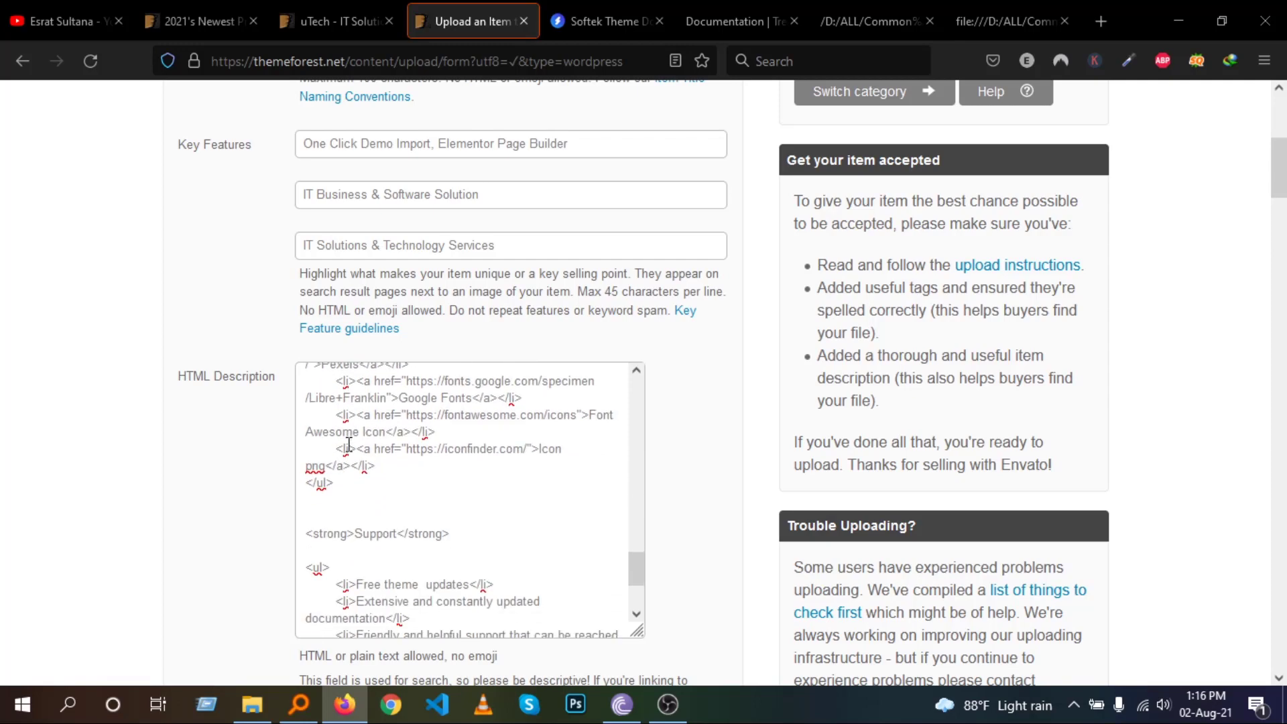
{"action": "scroll", "coordinate": [348, 444], "scroll_direction": "down", "scroll_amount": 3}
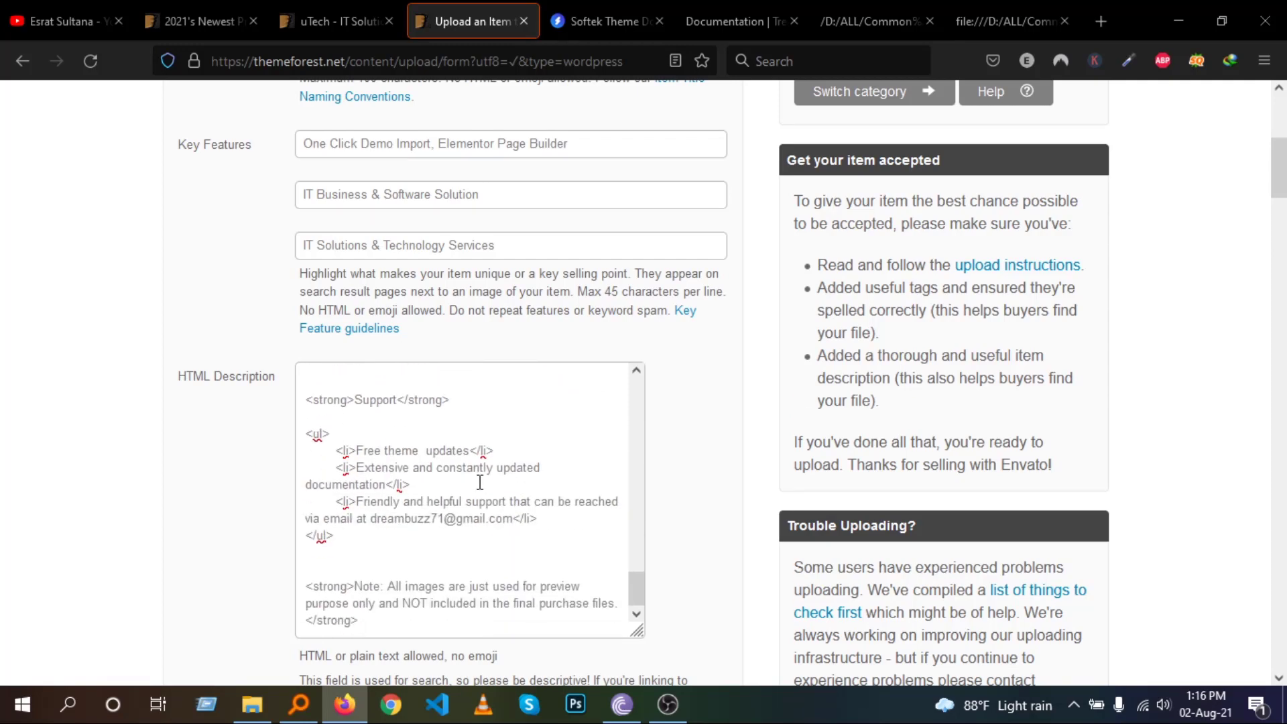
{"action": "scroll", "coordinate": [480, 482], "scroll_direction": "down", "scroll_amount": 4}
{"action": "left_click_drag", "start_coordinate": [633, 342], "coordinate": [738, 347]}
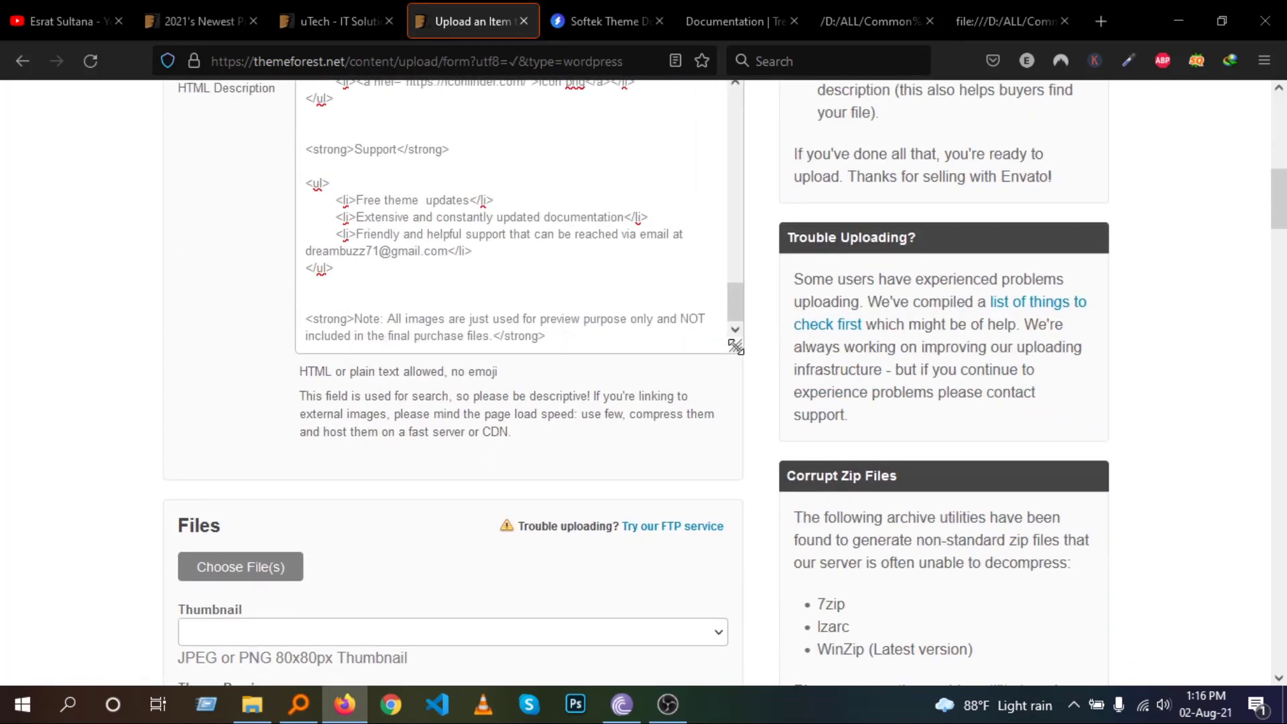
Examine the Thumbnail requirements in the Files section, highlighting the required size and image format
{"action": "scroll", "coordinate": [566, 426], "scroll_direction": "down", "scroll_amount": 4}
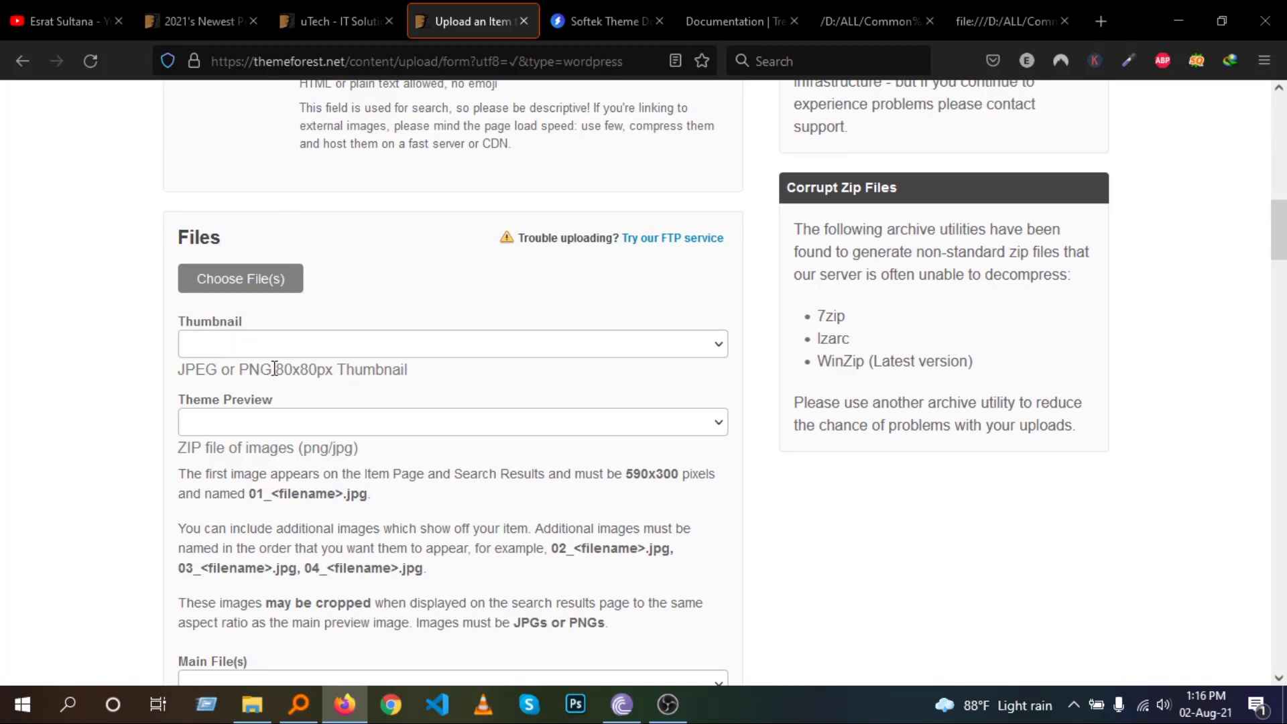
{"action": "left_click_drag", "start_coordinate": [275, 368], "coordinate": [315, 365]}
{"action": "left_click_drag", "start_coordinate": [185, 370], "coordinate": [275, 374]}
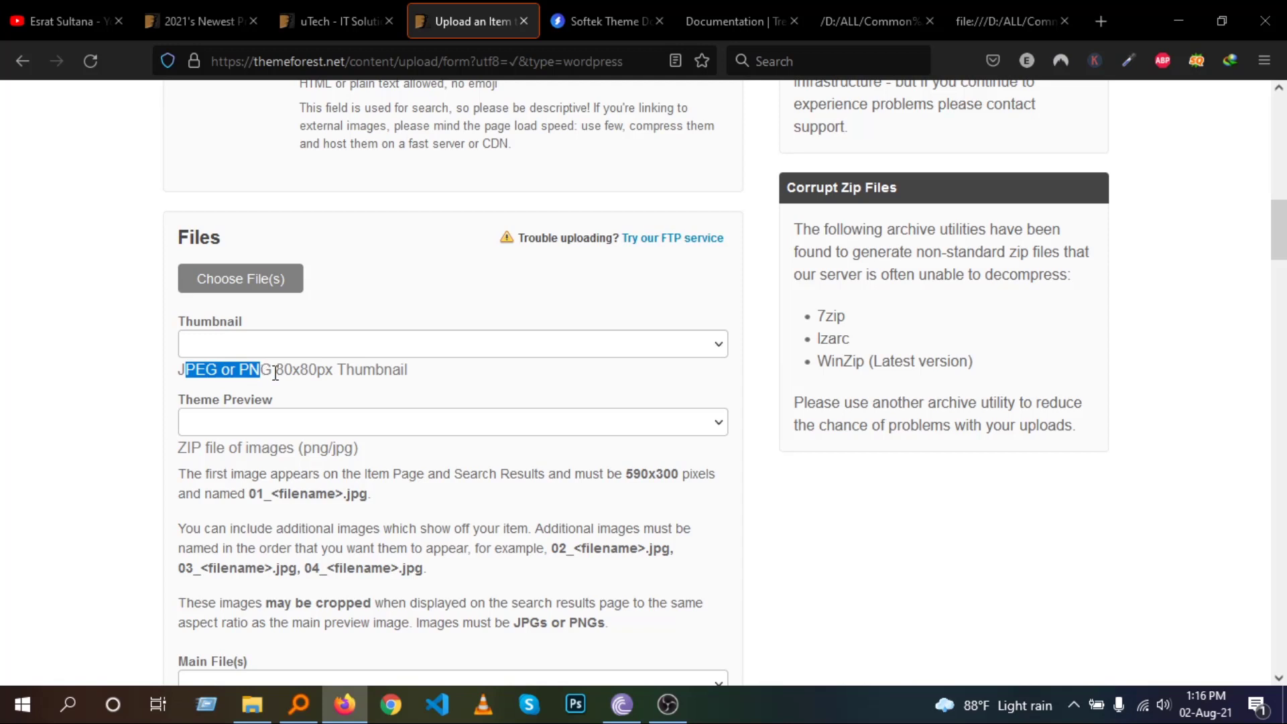
{"action": "scroll", "coordinate": [279, 376], "scroll_direction": "down", "scroll_amount": 2}
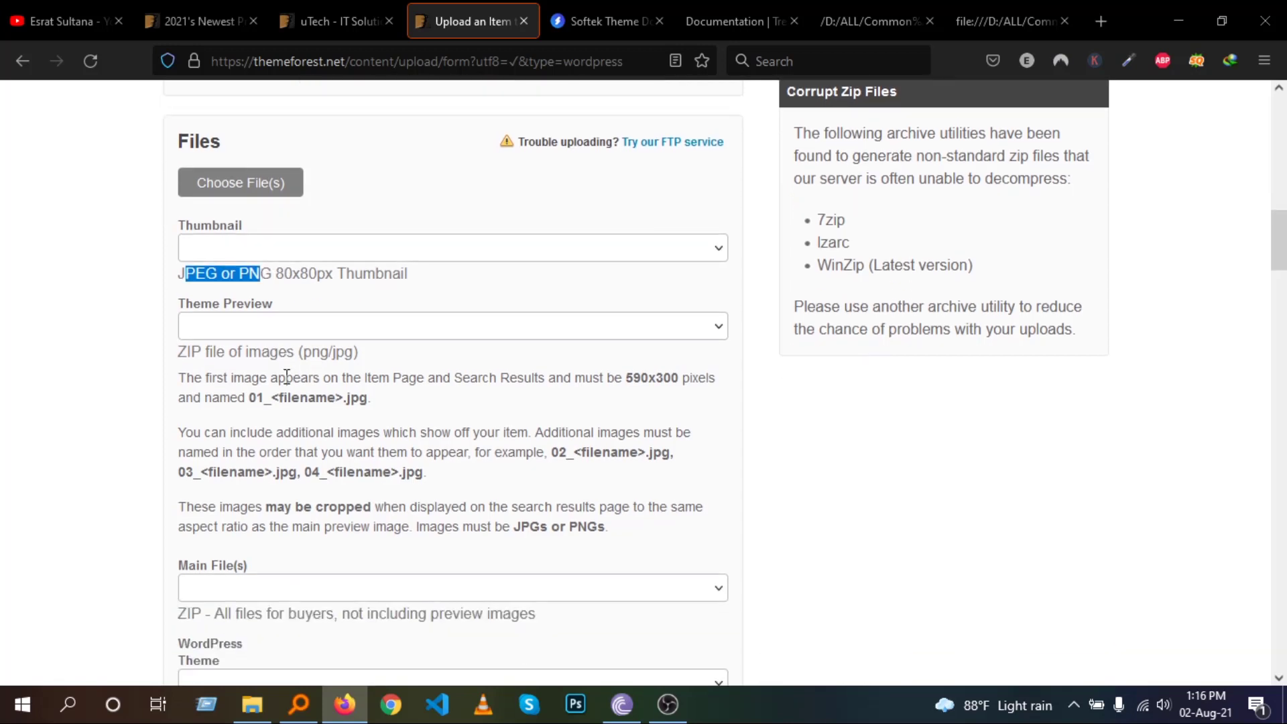
View the preview image on uTech's item page and return to the upload form
{"action": "left_click", "coordinate": [373, 2]}
{"action": "left_click_drag", "start_coordinate": [1281, 312], "coordinate": [1282, 143]}
{"action": "scroll", "coordinate": [367, 385], "scroll_direction": "down", "scroll_amount": 2}
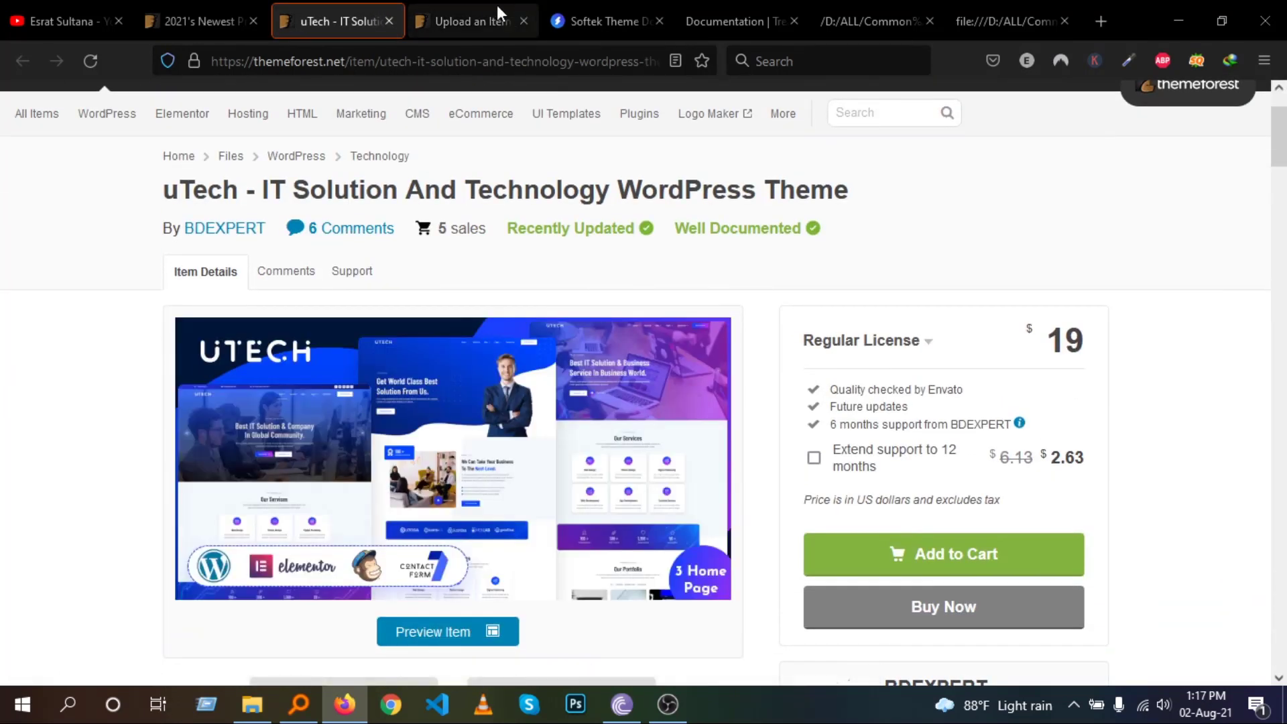
{"action": "left_click", "coordinate": [484, 8]}
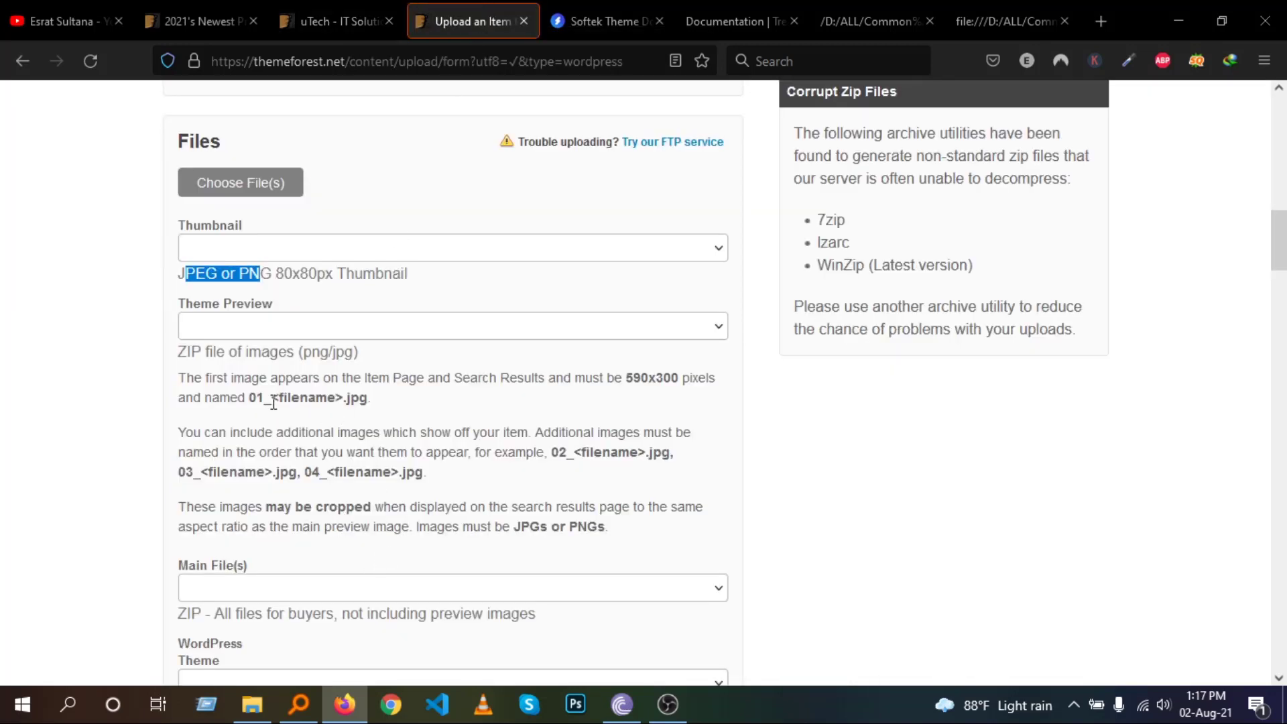
Examine the Theme Preview naming rules, highlighting the patterns for the first and additional images
{"action": "left_click_drag", "start_coordinate": [255, 399], "coordinate": [353, 391]}
{"action": "left_click", "coordinate": [352, 391]}
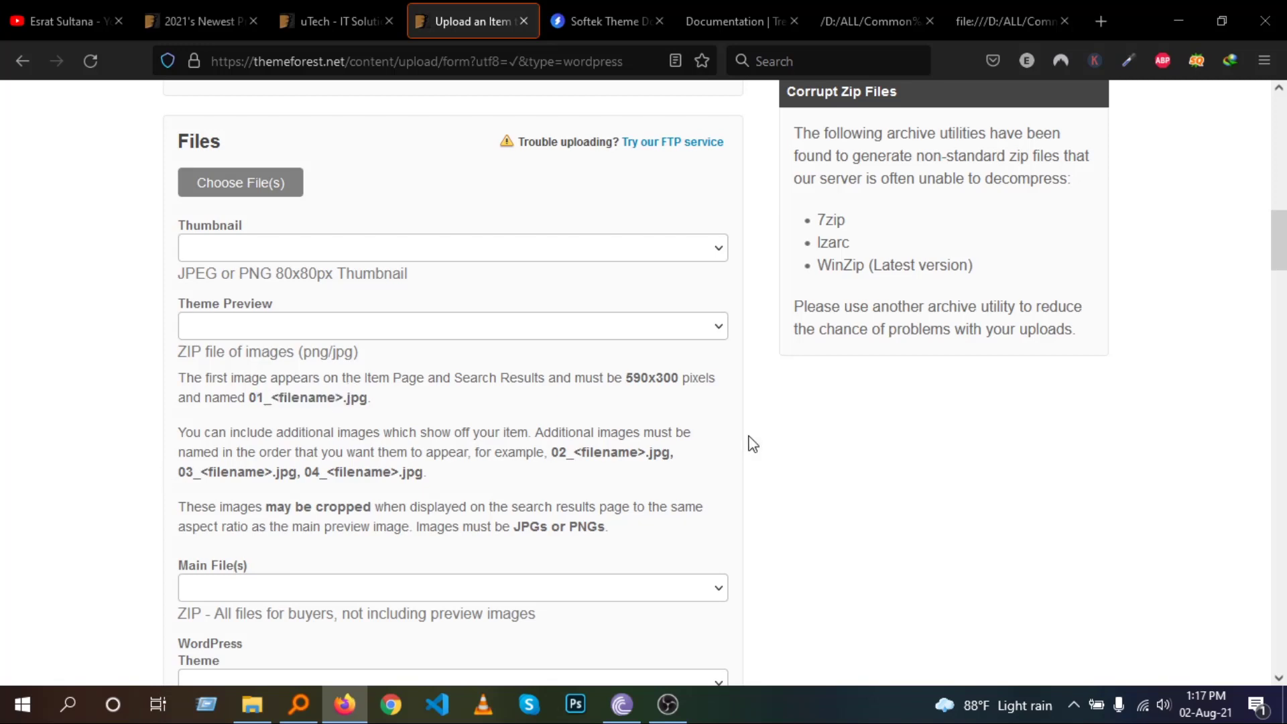
{"action": "left_click_drag", "start_coordinate": [551, 453], "coordinate": [646, 467]}
{"action": "left_click", "coordinate": [575, 453]}
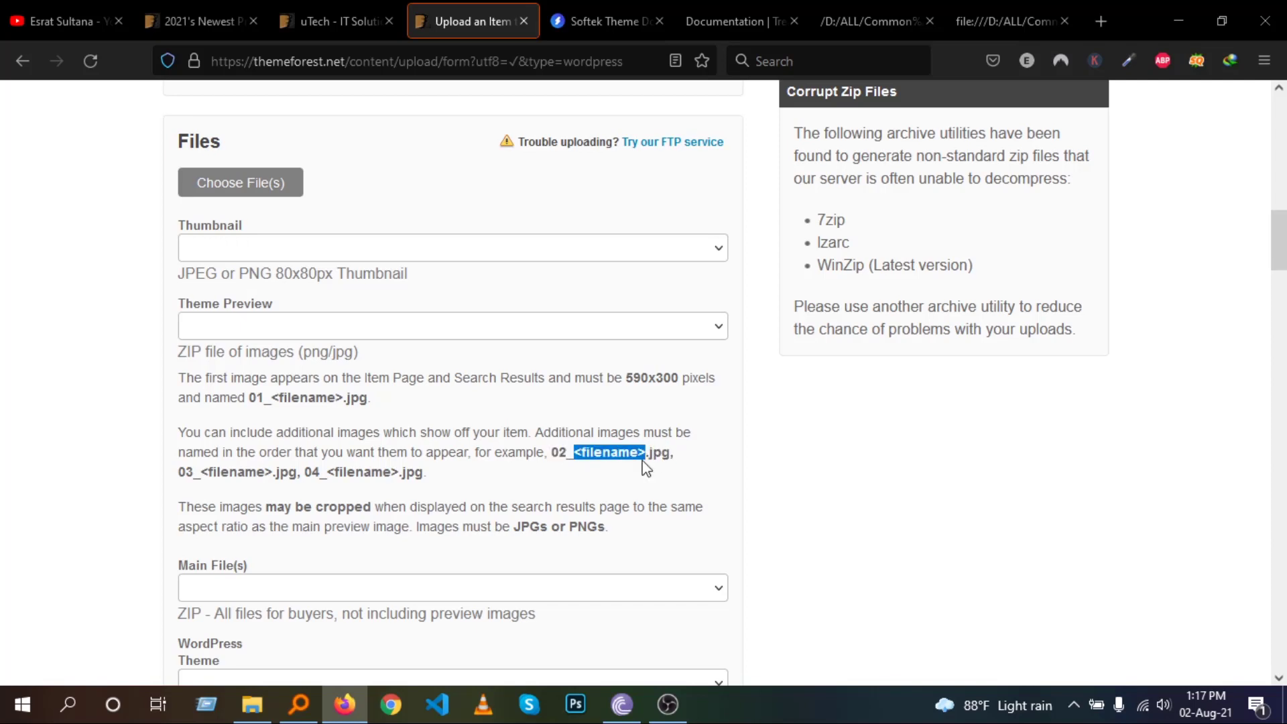
{"action": "left_click", "coordinate": [228, 466]}
Examine the ZIP requirements for Main File(s) and WordPress Theme, highlighting the preview-image exclusion and the installable theme wording
{"action": "scroll", "coordinate": [339, 486], "scroll_direction": "down", "scroll_amount": 5}
{"action": "left_click", "coordinate": [320, 299]}
{"action": "left_click", "coordinate": [319, 299]}
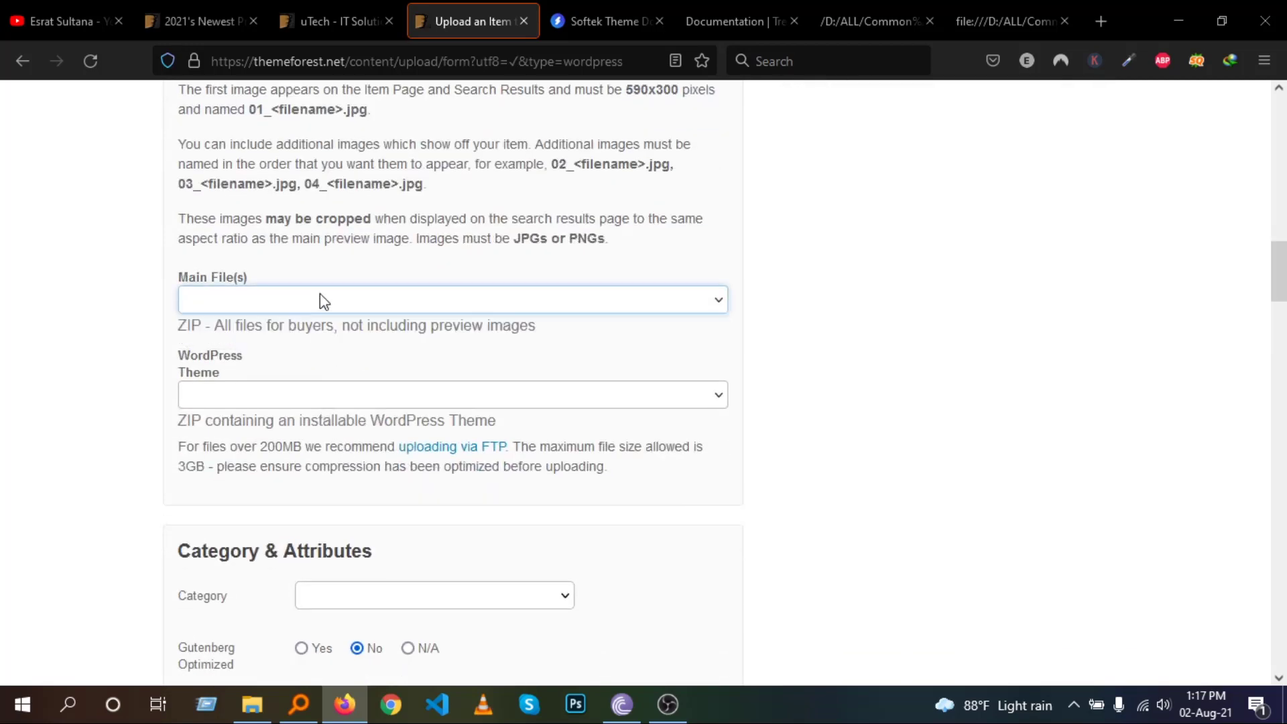
{"action": "scroll", "coordinate": [300, 362], "scroll_direction": "up", "scroll_amount": 2}
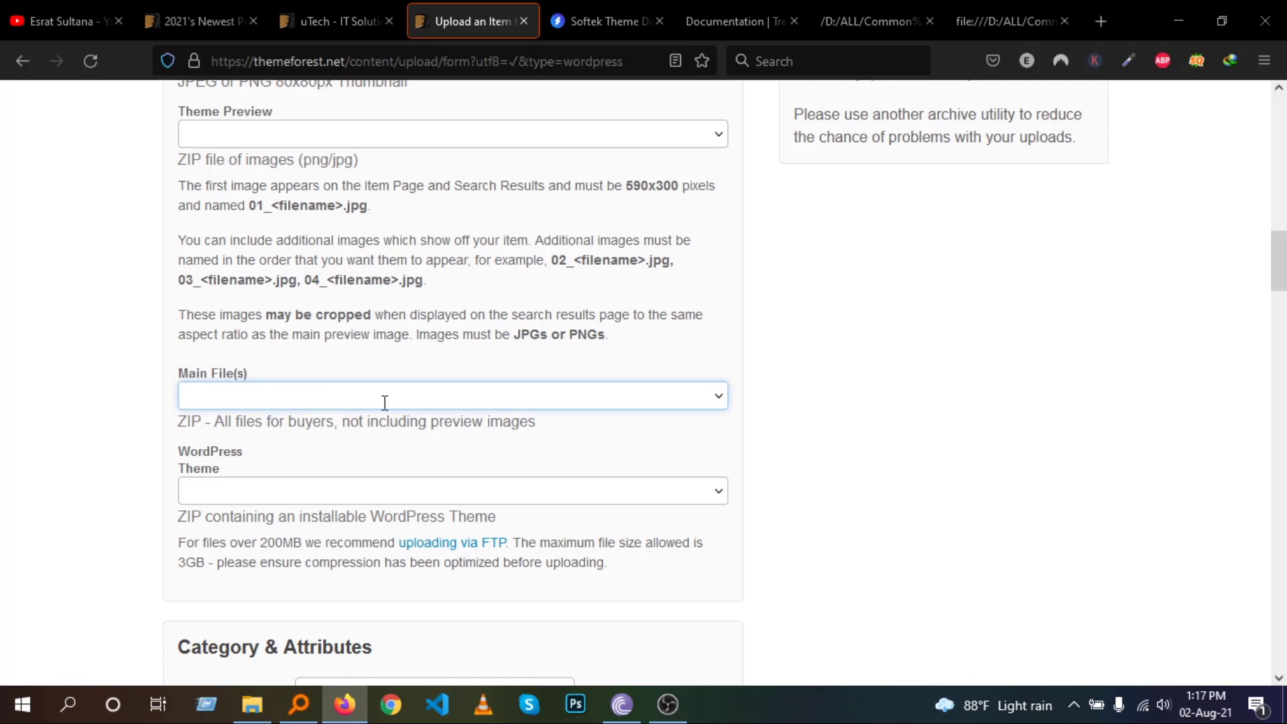
{"action": "left_click_drag", "start_coordinate": [344, 422], "coordinate": [569, 436]}
{"action": "left_click", "coordinate": [569, 436]}
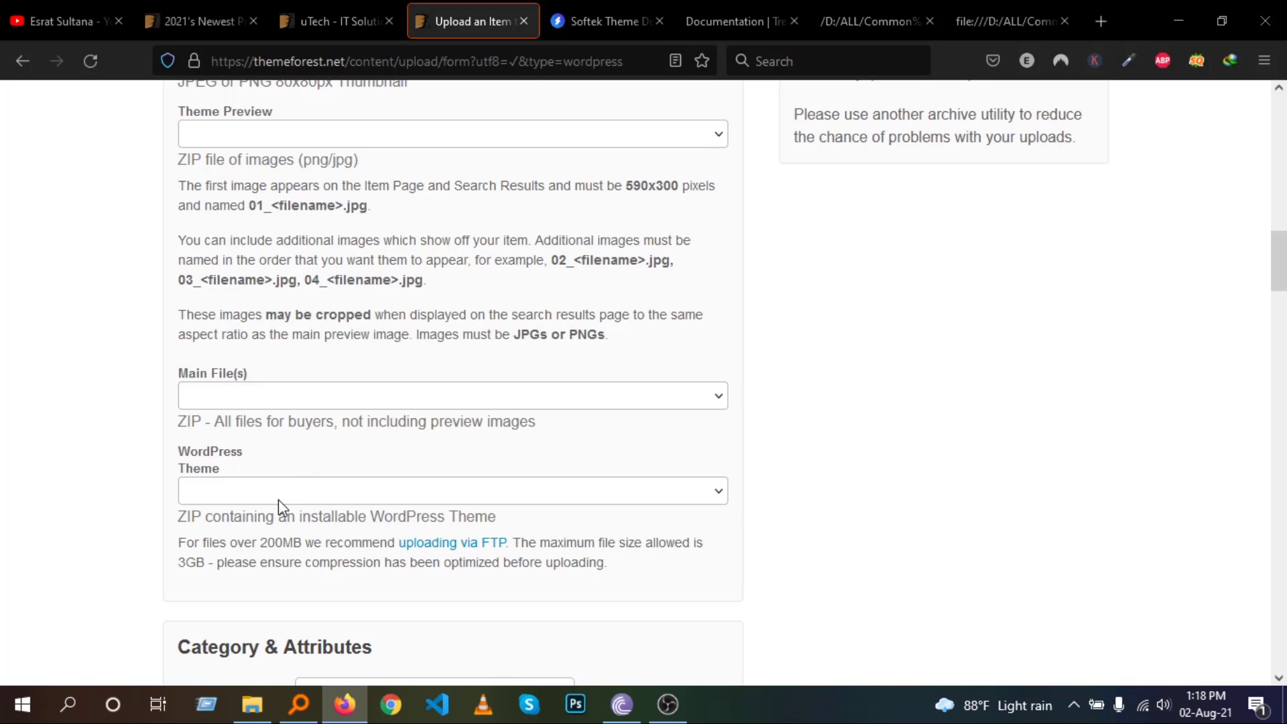
{"action": "left_click_drag", "start_coordinate": [300, 517], "coordinate": [387, 518]}
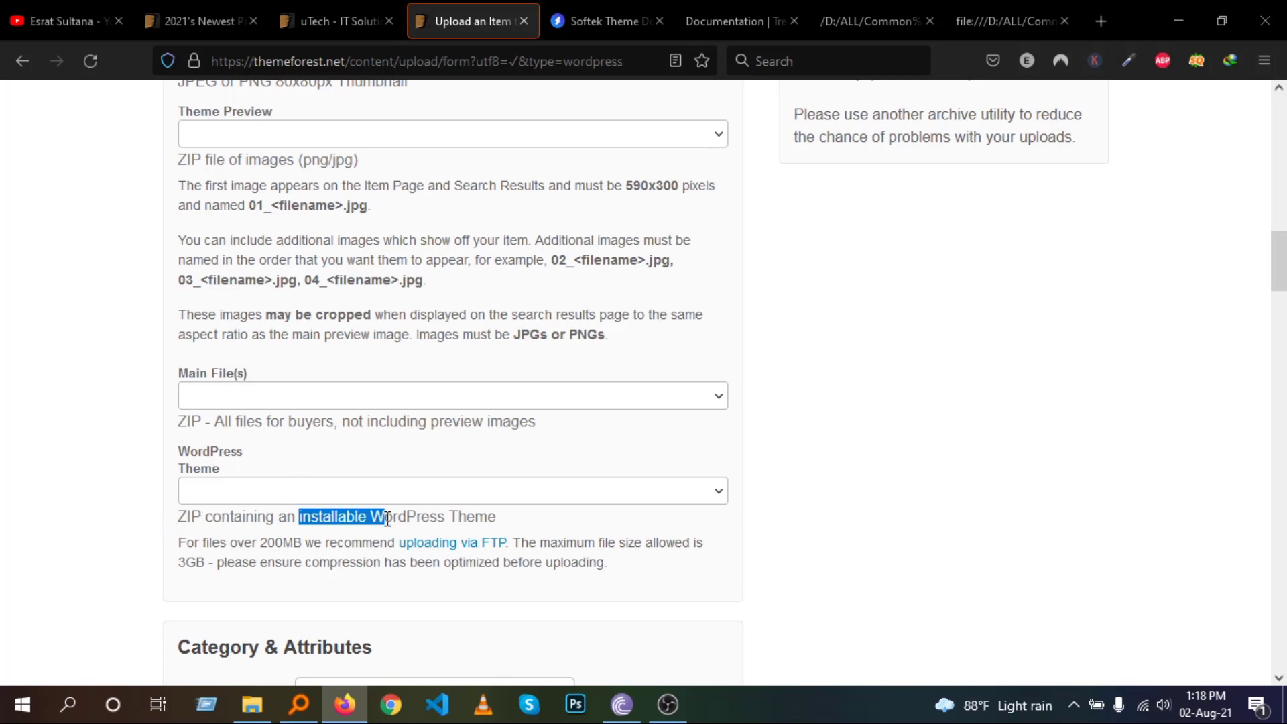
{"action": "scroll", "coordinate": [388, 518], "scroll_direction": "up", "scroll_amount": 2}
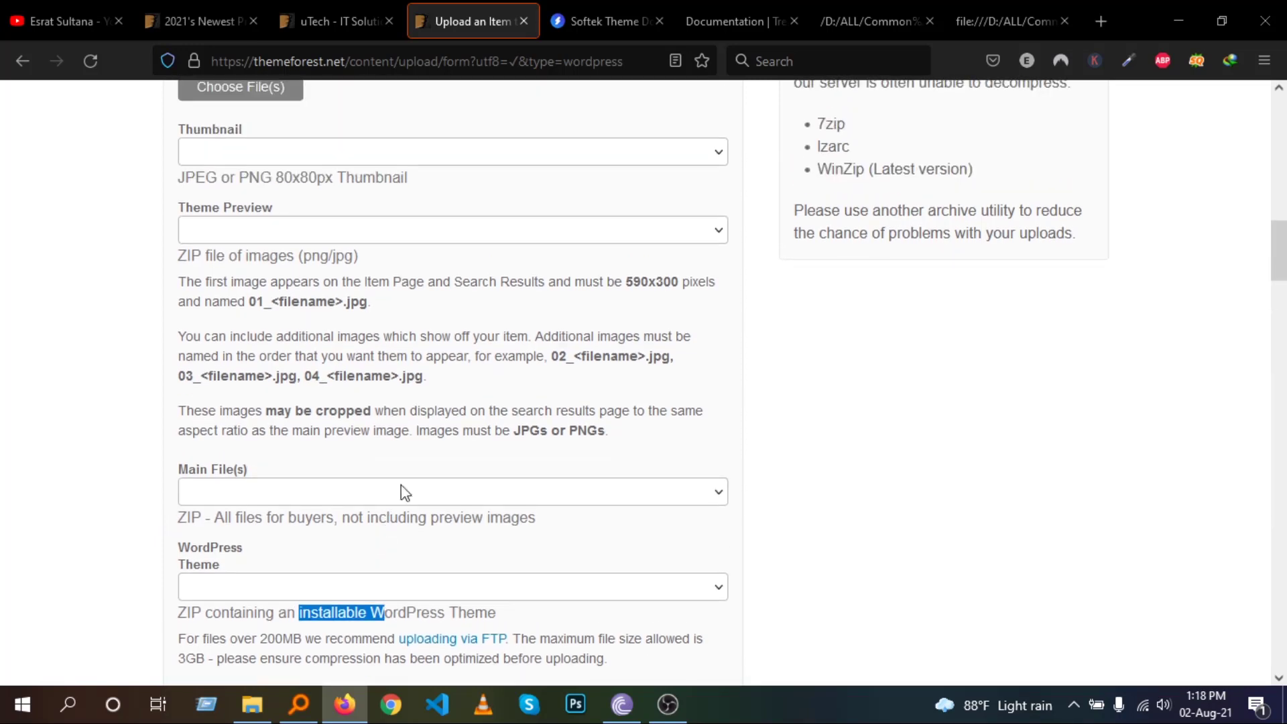
Open index.html from the Documentations folder inside last submit in the browser
{"action": "left_click", "coordinate": [263, 709]}
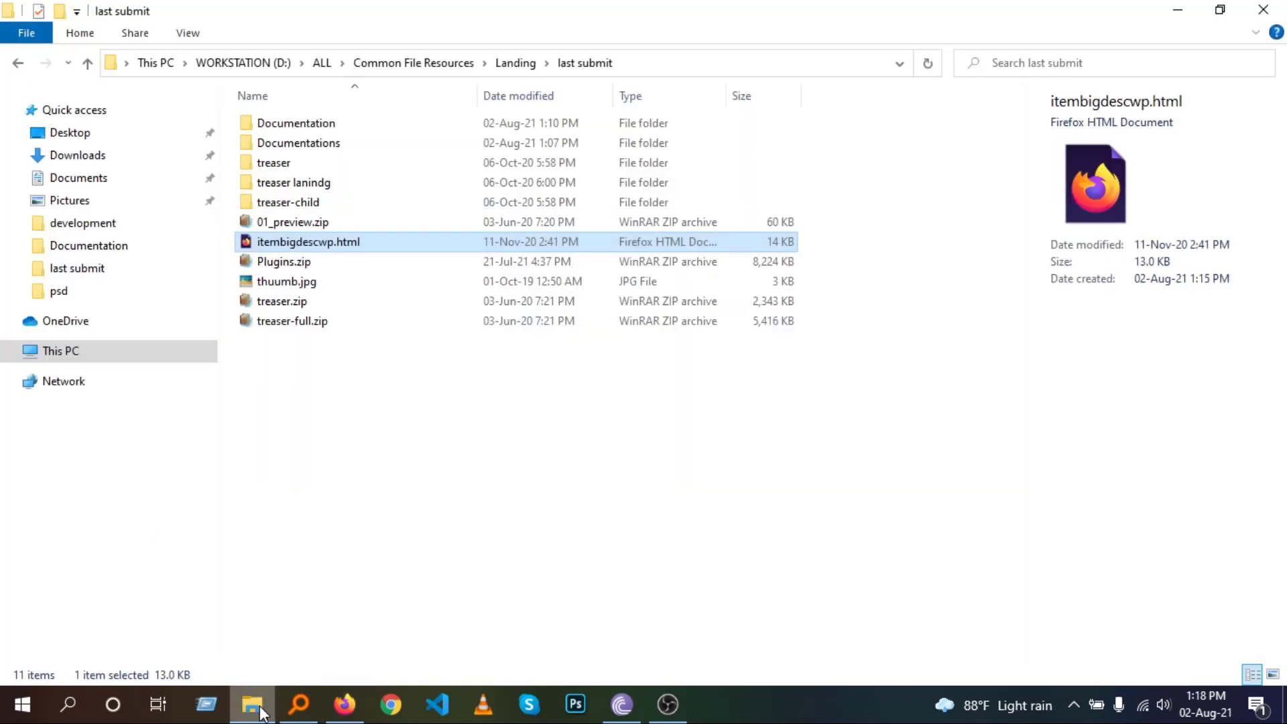
{"action": "left_click", "coordinate": [465, 528]}
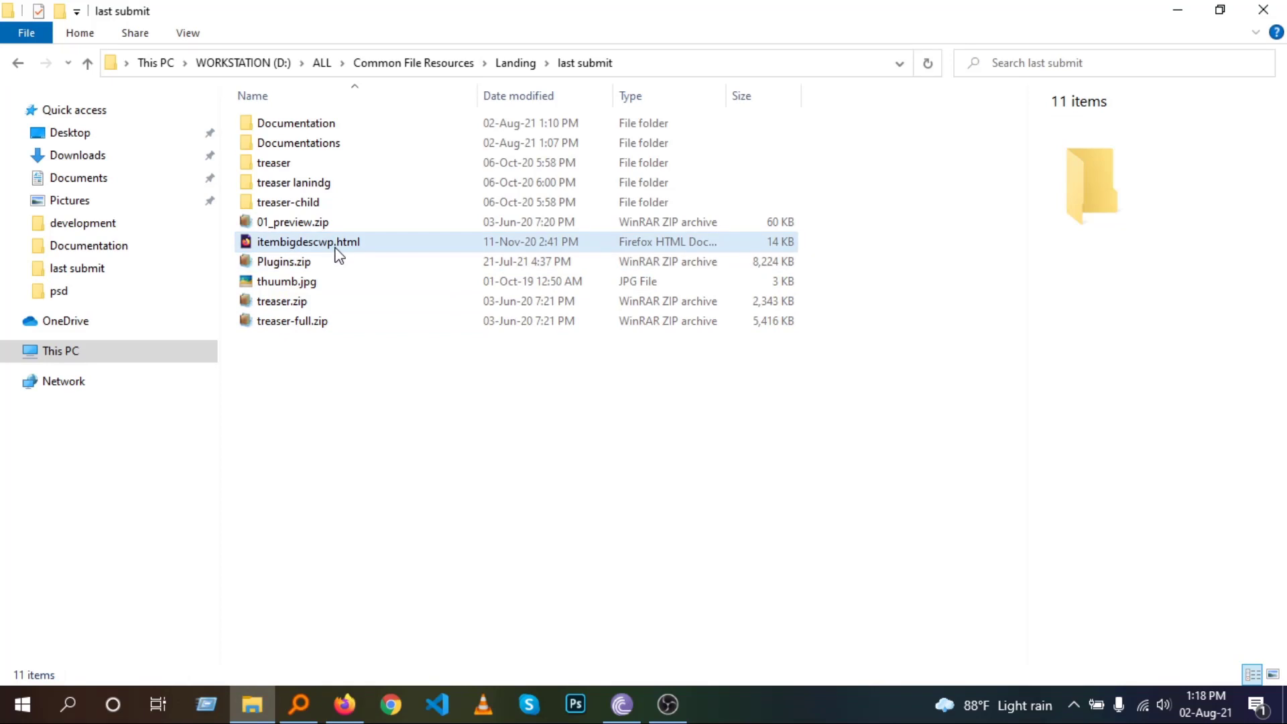
{"action": "double_click", "coordinate": [311, 142]}
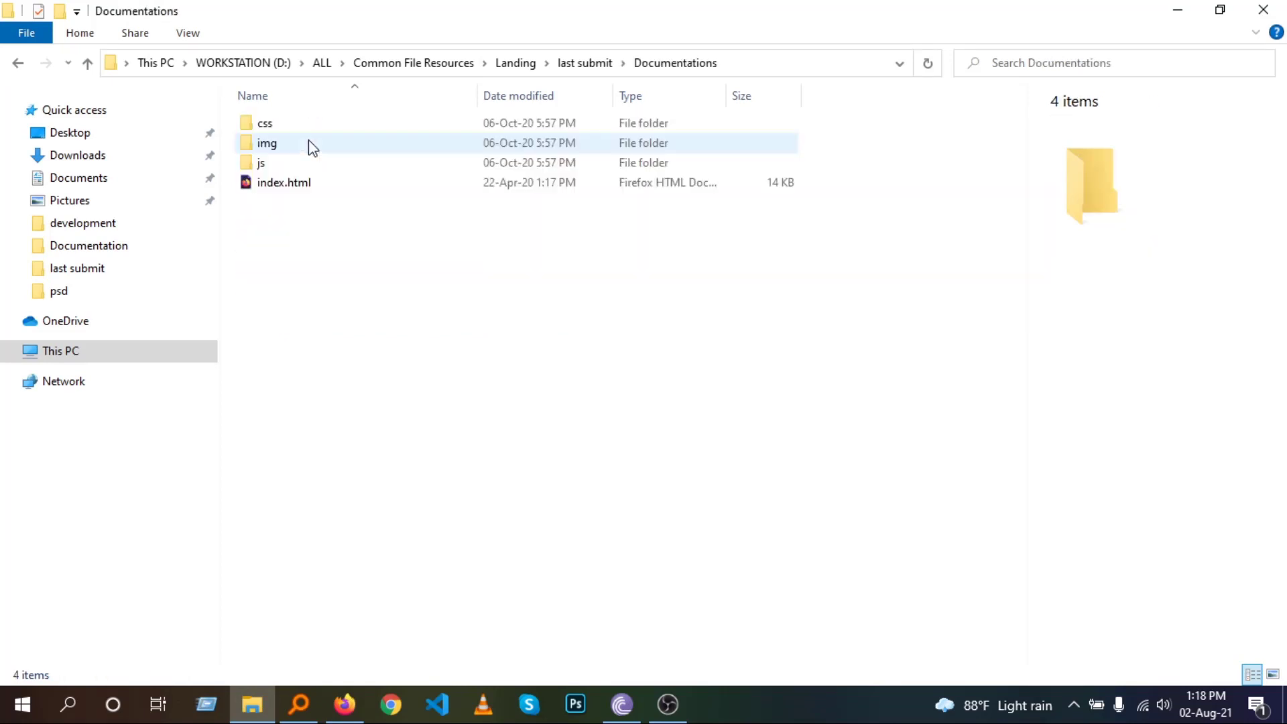
{"action": "double_click", "coordinate": [277, 183]}
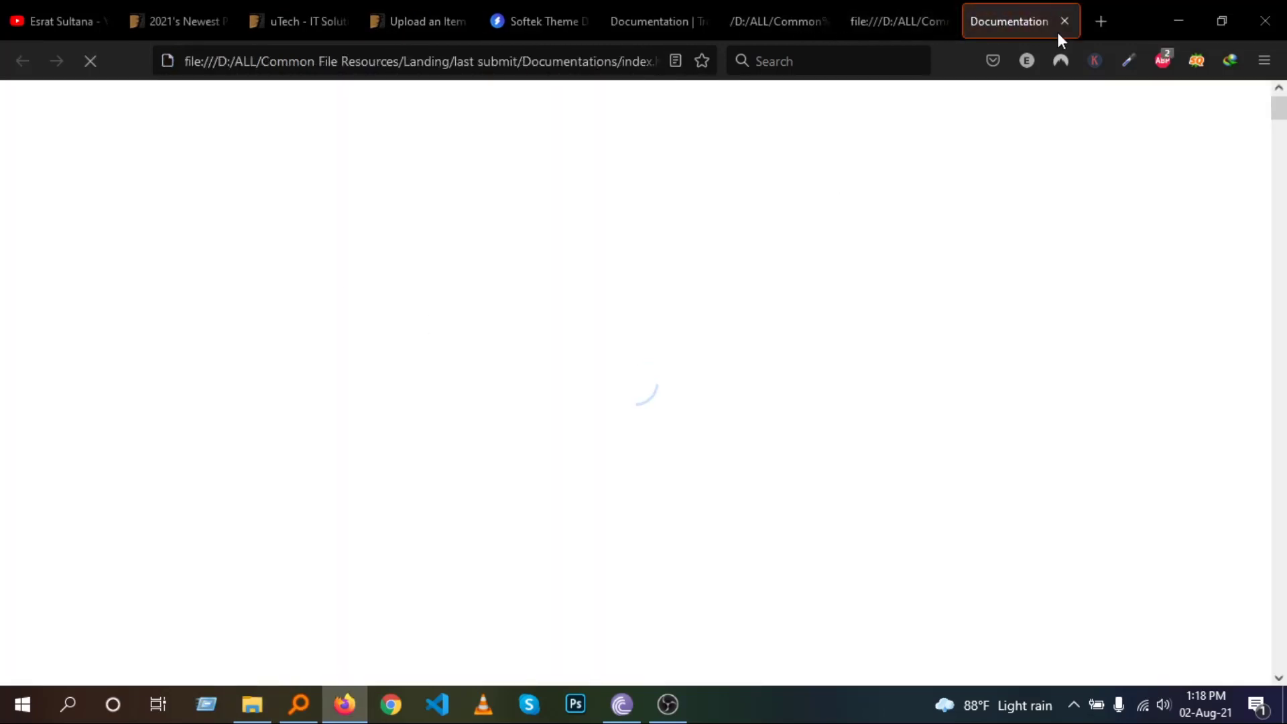
Close the older documentation page and the Softek theme page, and return to the Treaser WordPress documentation
{"action": "left_click", "coordinate": [697, 25]}
{"action": "left_click", "coordinate": [705, 21]}
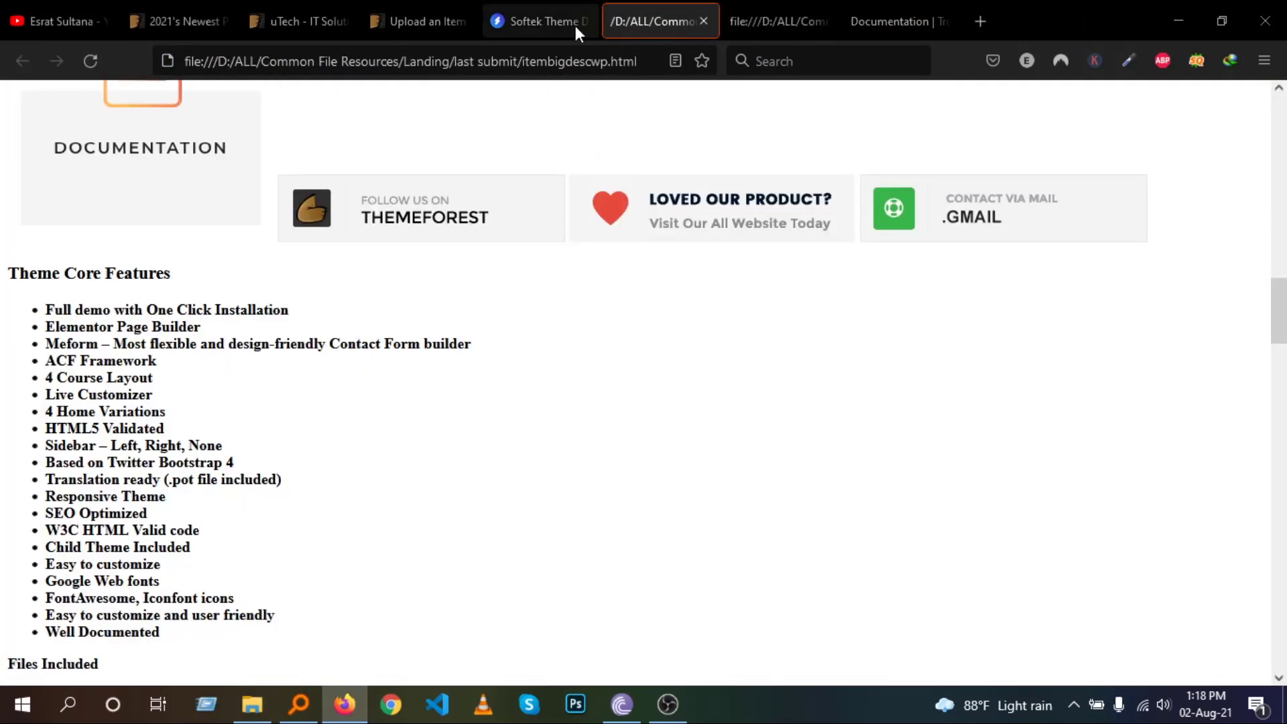
{"action": "left_click", "coordinate": [575, 26]}
{"action": "left_click", "coordinate": [584, 22]}
{"action": "left_click", "coordinate": [762, 20]}
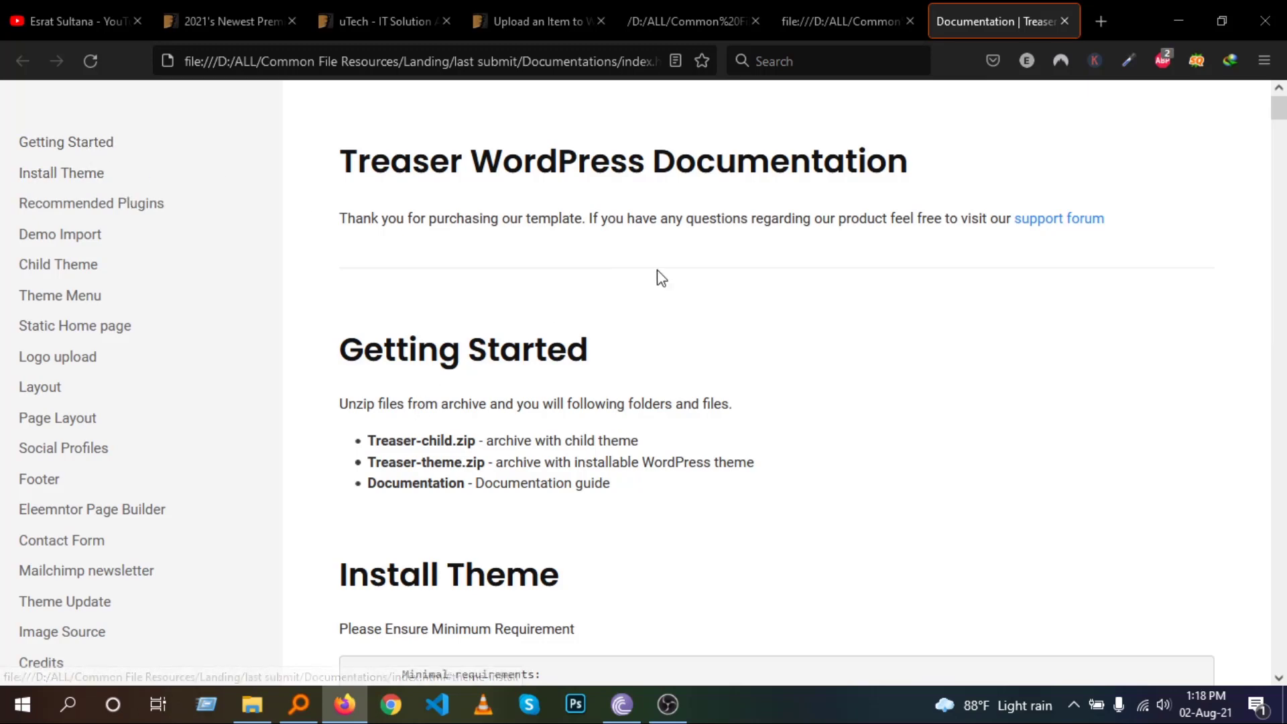
Examine the Treaser documentation sections from Recommended Plugins and Demo Import through Theme Menu, Logo upload and Elementor Page Builder
{"action": "left_click", "coordinate": [117, 204]}
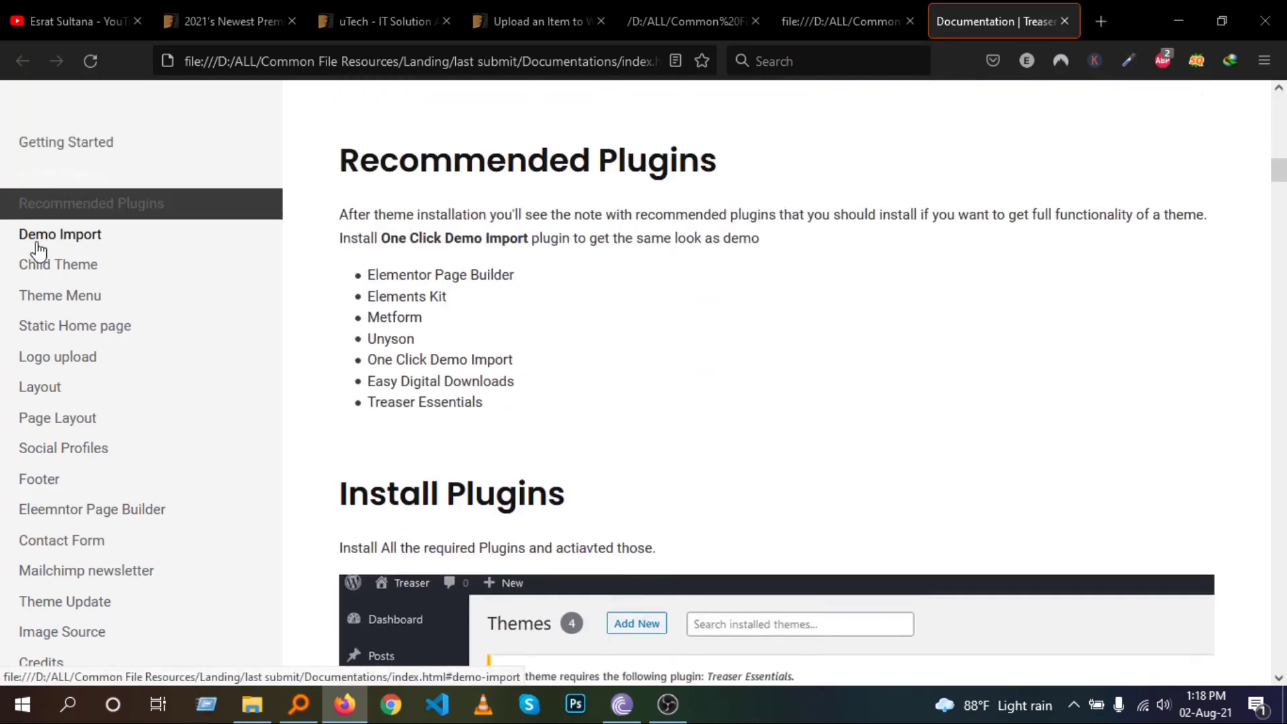
{"action": "left_click", "coordinate": [47, 265]}
{"action": "left_click", "coordinate": [72, 266]}
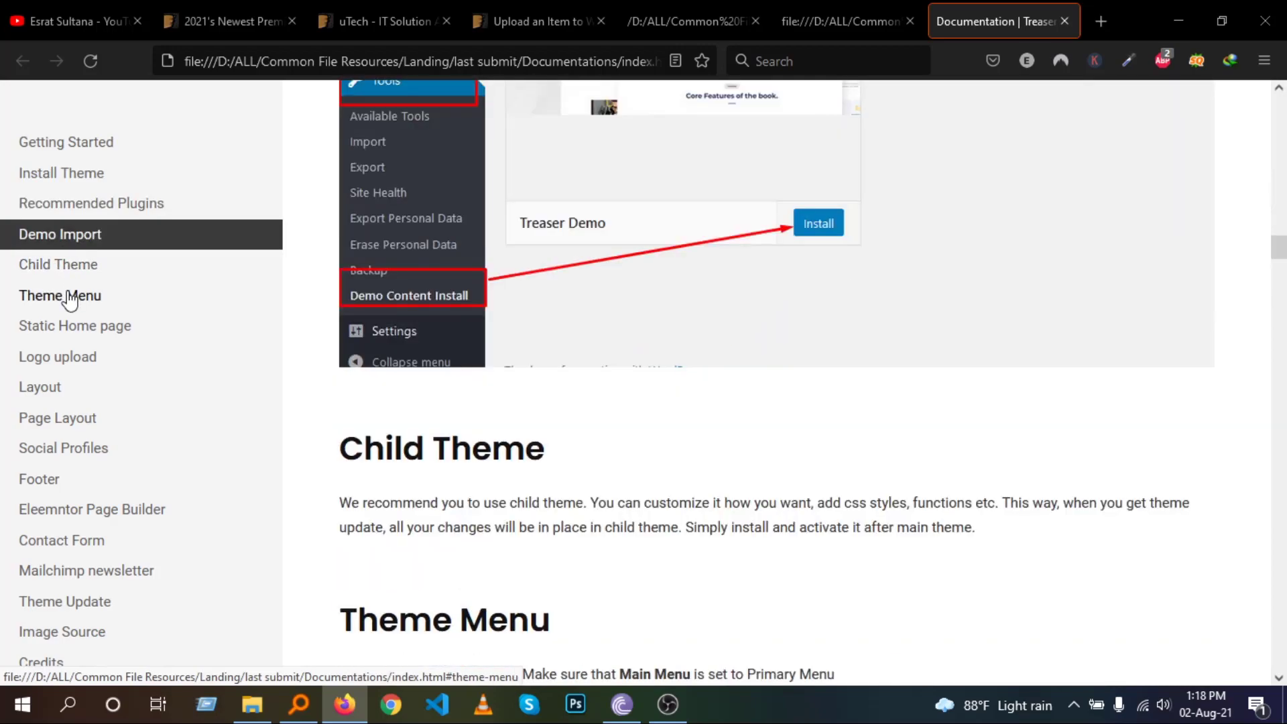
{"action": "left_click", "coordinate": [70, 297]}
{"action": "left_click", "coordinate": [78, 372]}
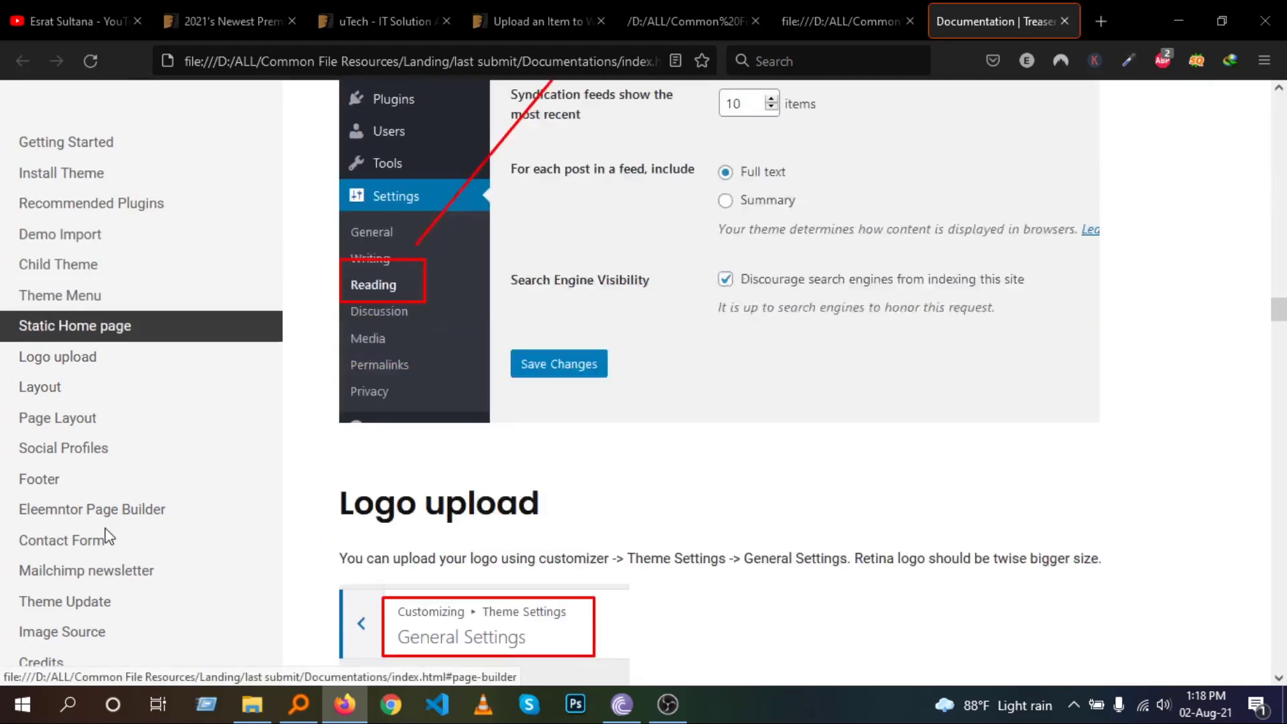
{"action": "left_click", "coordinate": [149, 517]}
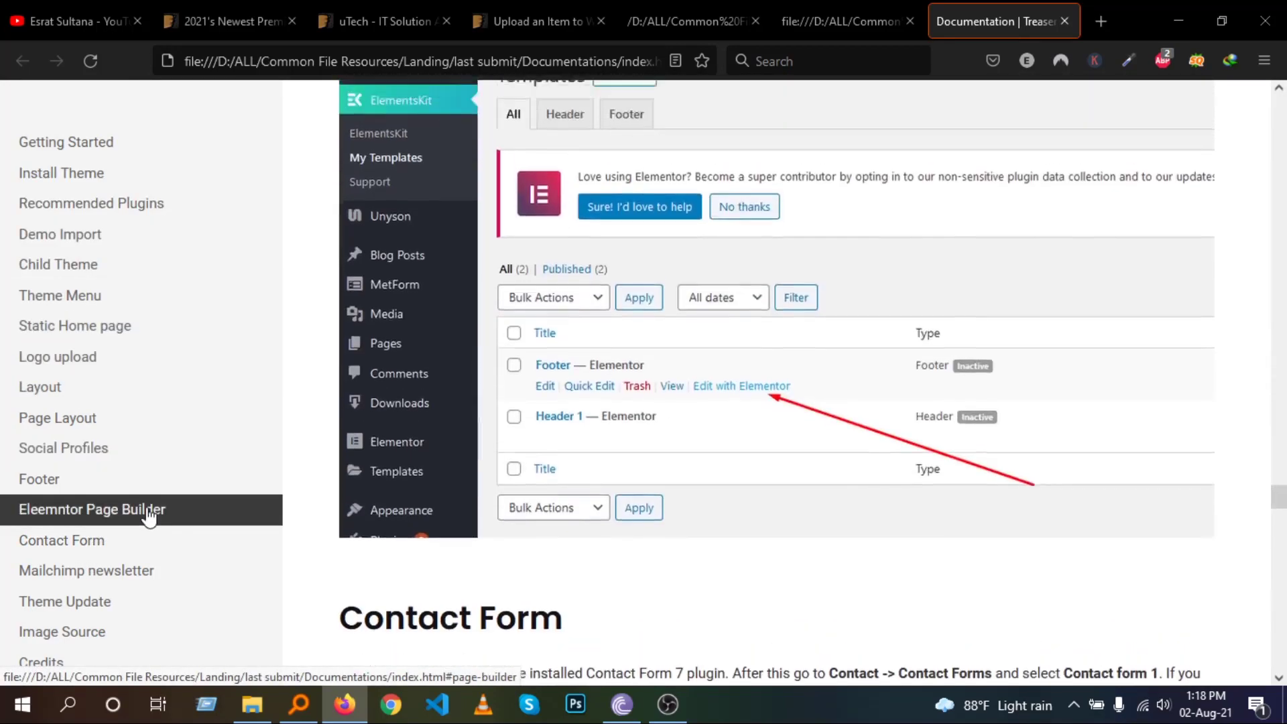
{"action": "scroll", "coordinate": [413, 435], "scroll_direction": "down", "scroll_amount": 6}
{"action": "scroll", "coordinate": [268, 476], "scroll_direction": "down", "scroll_amount": 6}
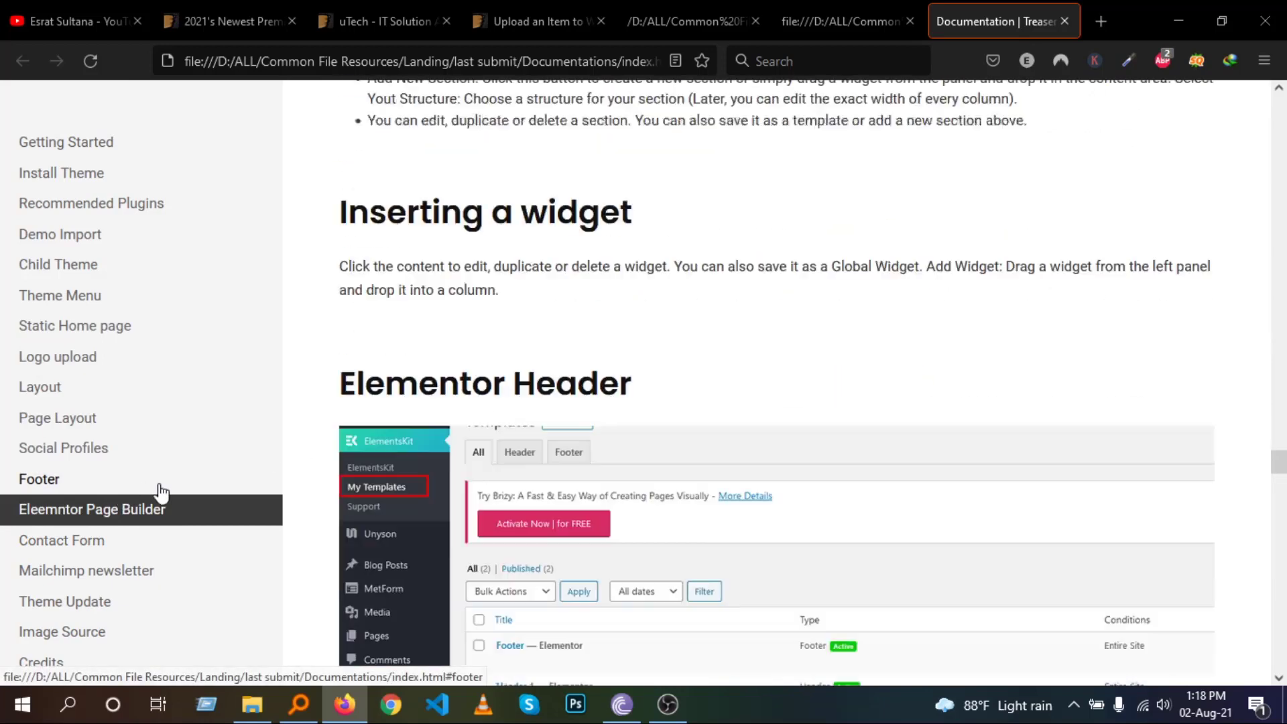
{"action": "scroll", "coordinate": [106, 599], "scroll_direction": "down", "scroll_amount": 5}
Review the automatic and manual options in the Theme Update section, and return to the Logo upload section
{"action": "left_click", "coordinate": [105, 599]}
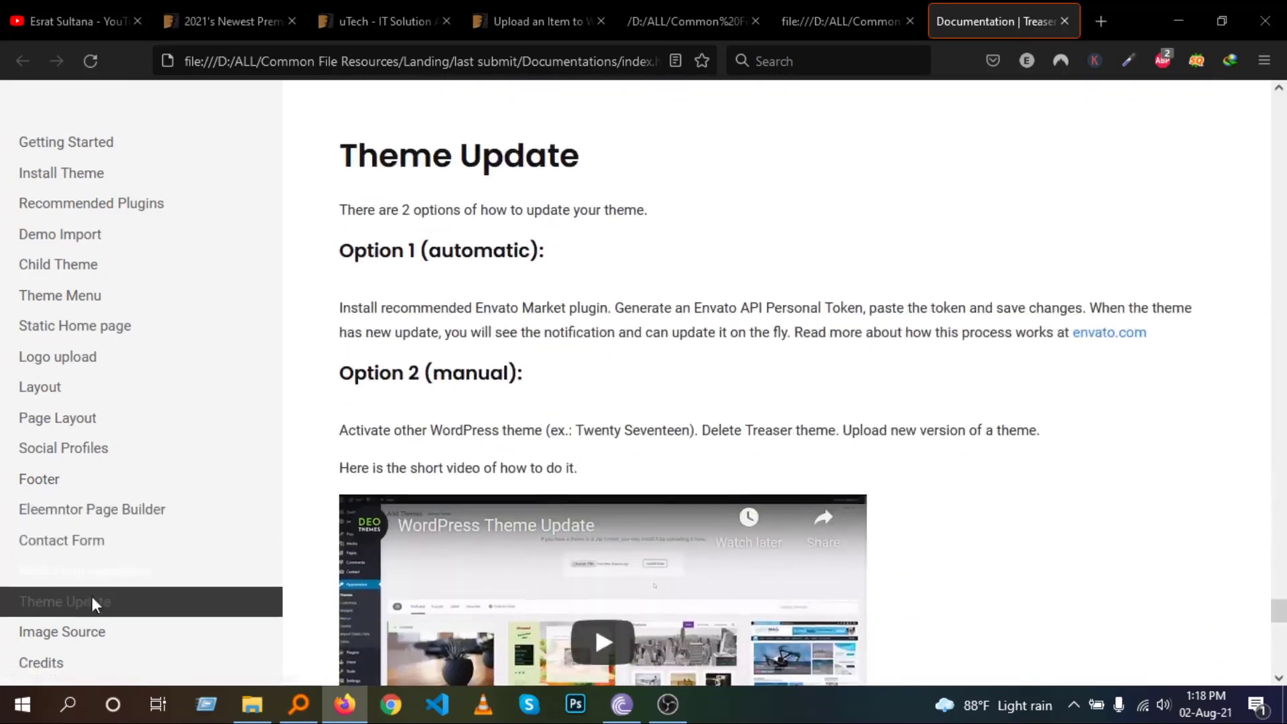
{"action": "scroll", "coordinate": [1110, 173], "scroll_direction": "down", "scroll_amount": 2}
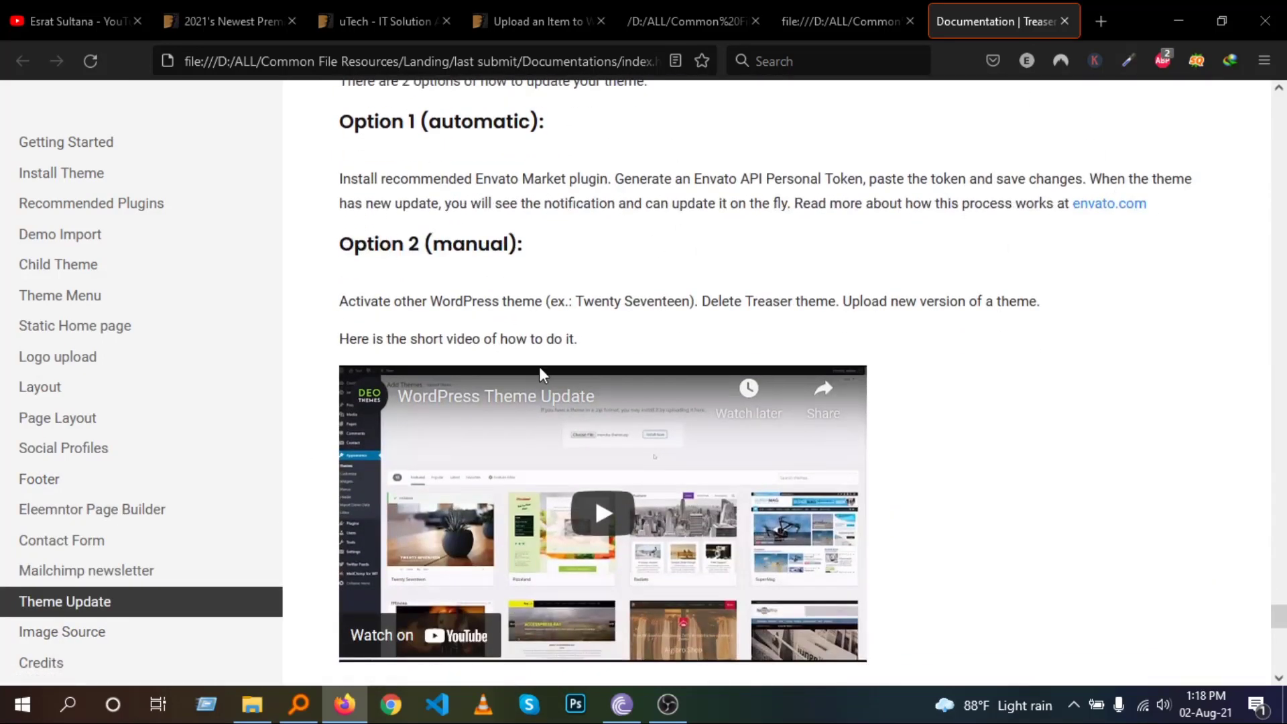
{"action": "scroll", "coordinate": [542, 367], "scroll_direction": "up", "scroll_amount": 1}
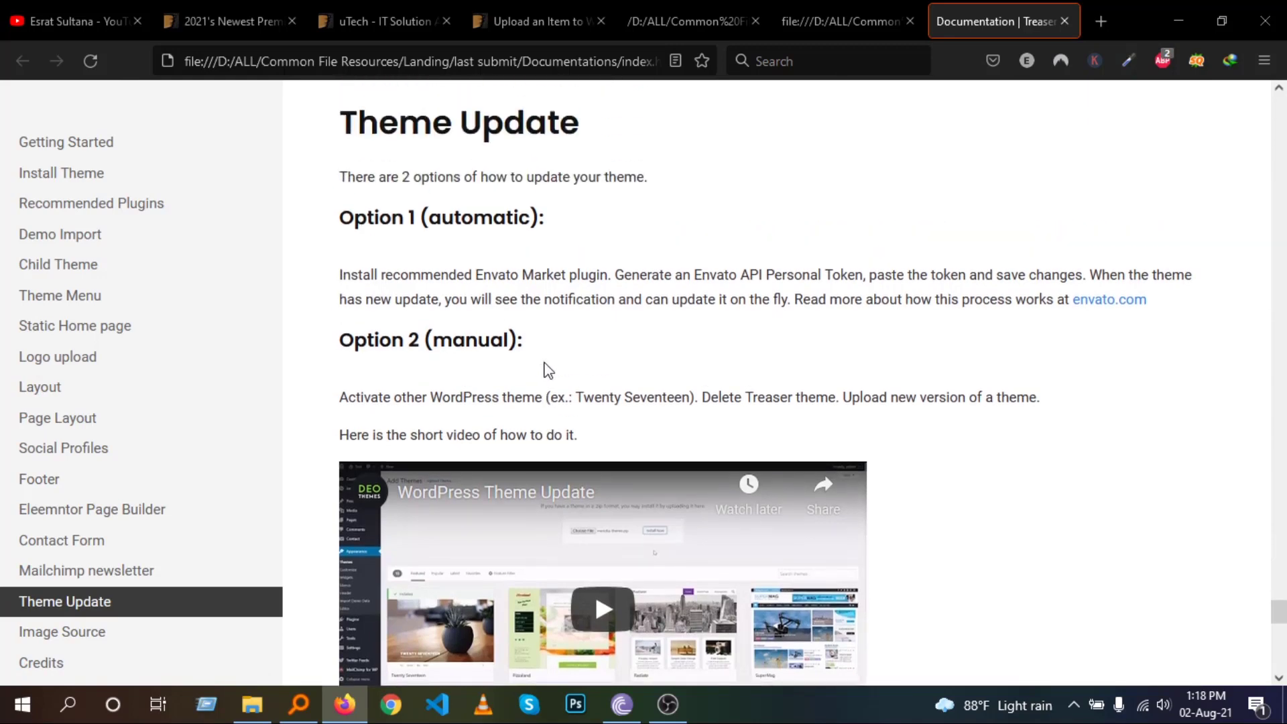
{"action": "left_click", "coordinate": [49, 365]}
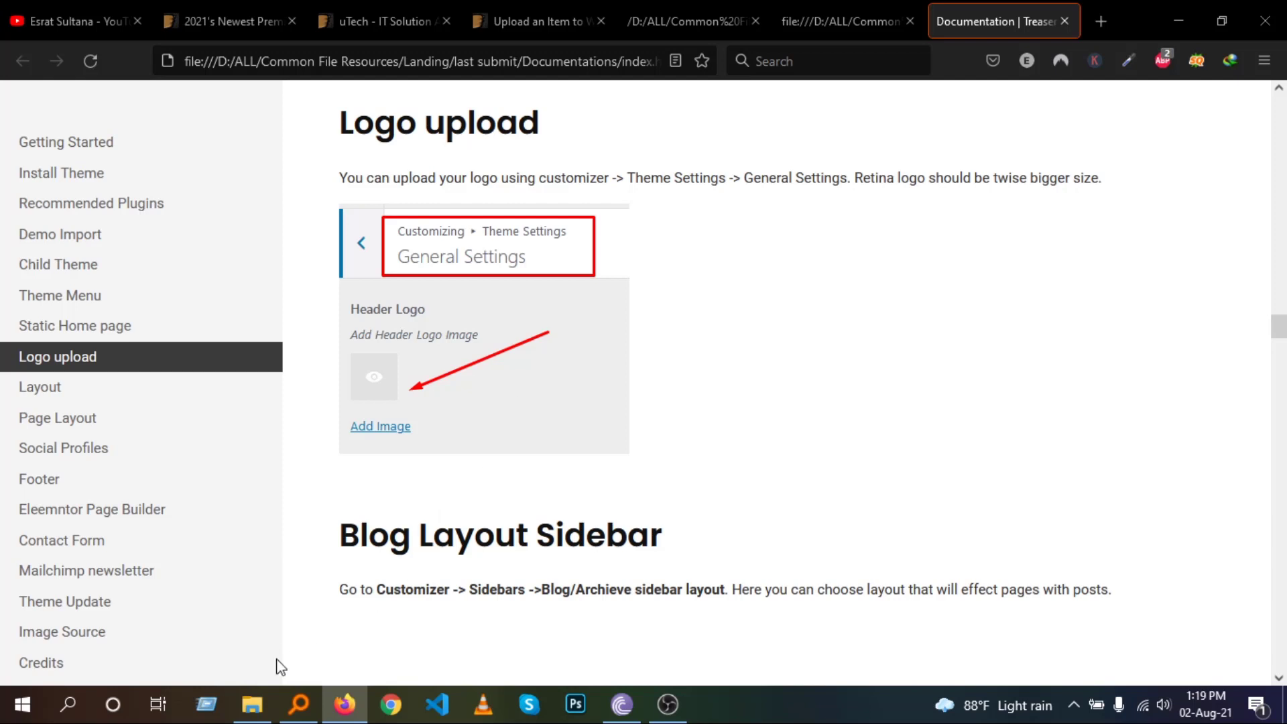
Switch to File Explorer and open Documentation-link from the Documentation folder inside last submit
{"action": "left_click", "coordinate": [252, 703]}
{"action": "left_click", "coordinate": [580, 63]}
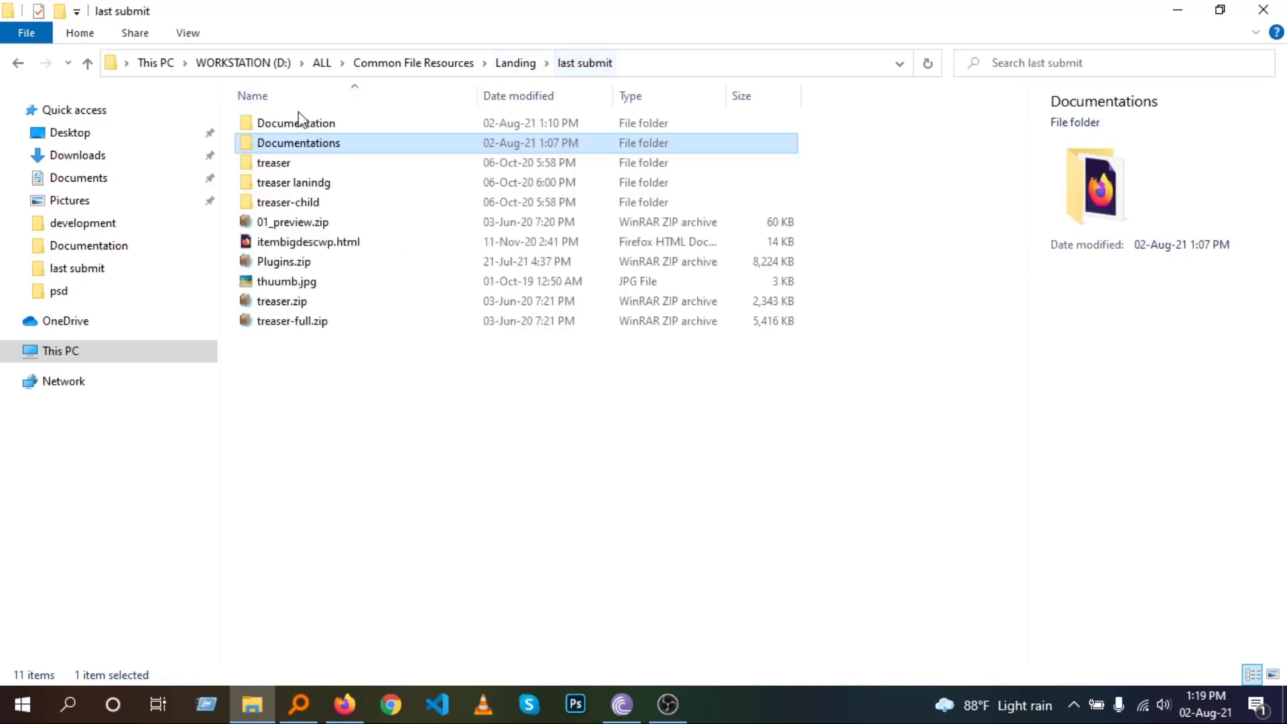
{"action": "double_click", "coordinate": [297, 124]}
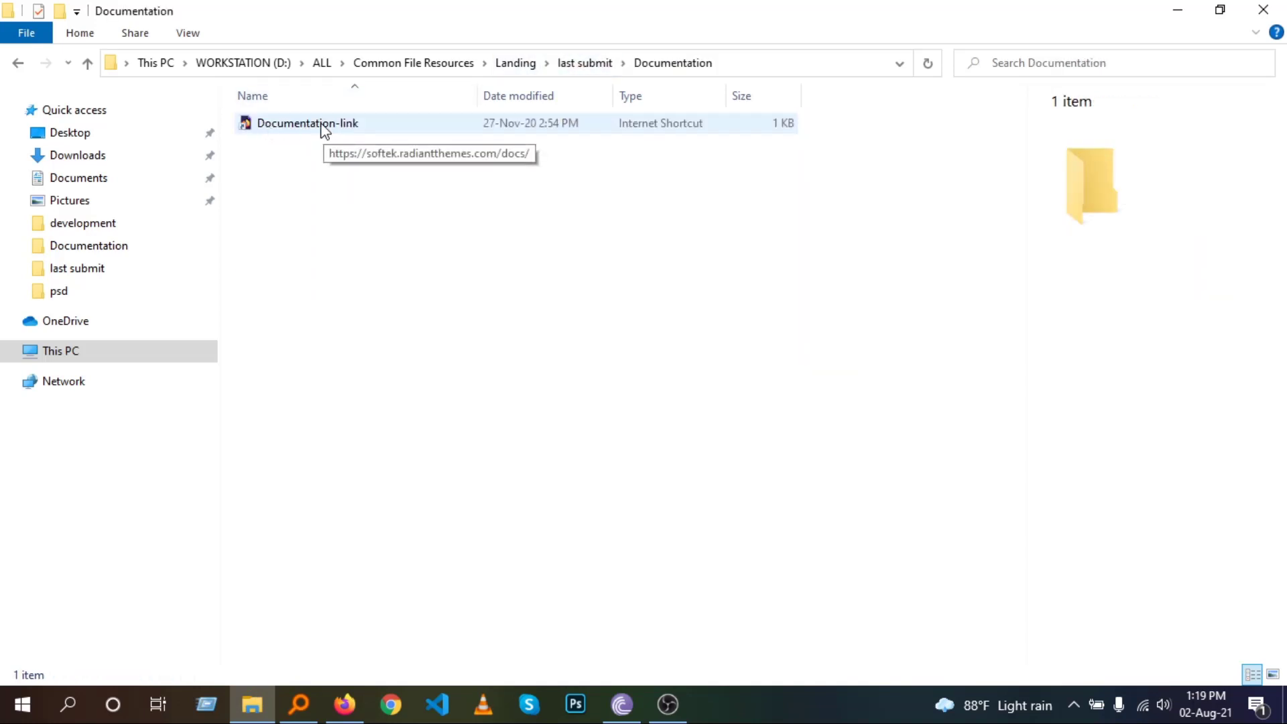
{"action": "double_click", "coordinate": [325, 124]}
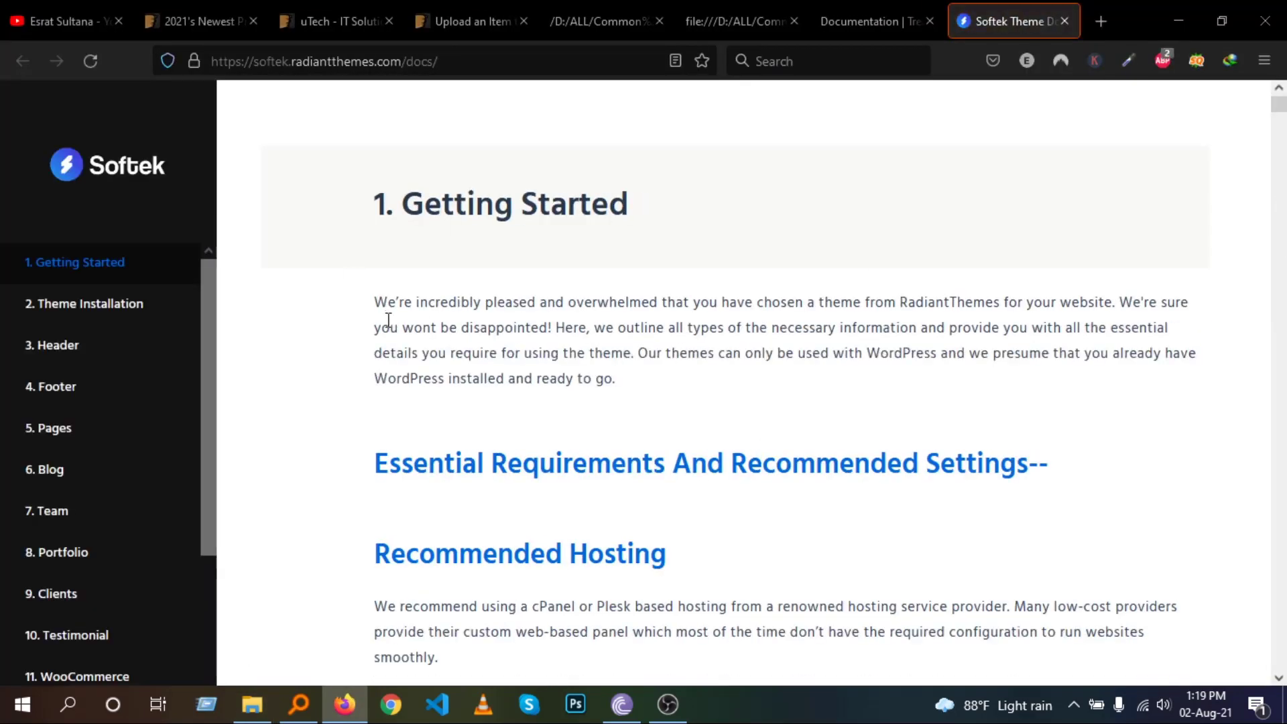
Examine the Softek online documentation from Theme Installation through Header, Footer, Pages and Blog
{"action": "left_click", "coordinate": [94, 324]}
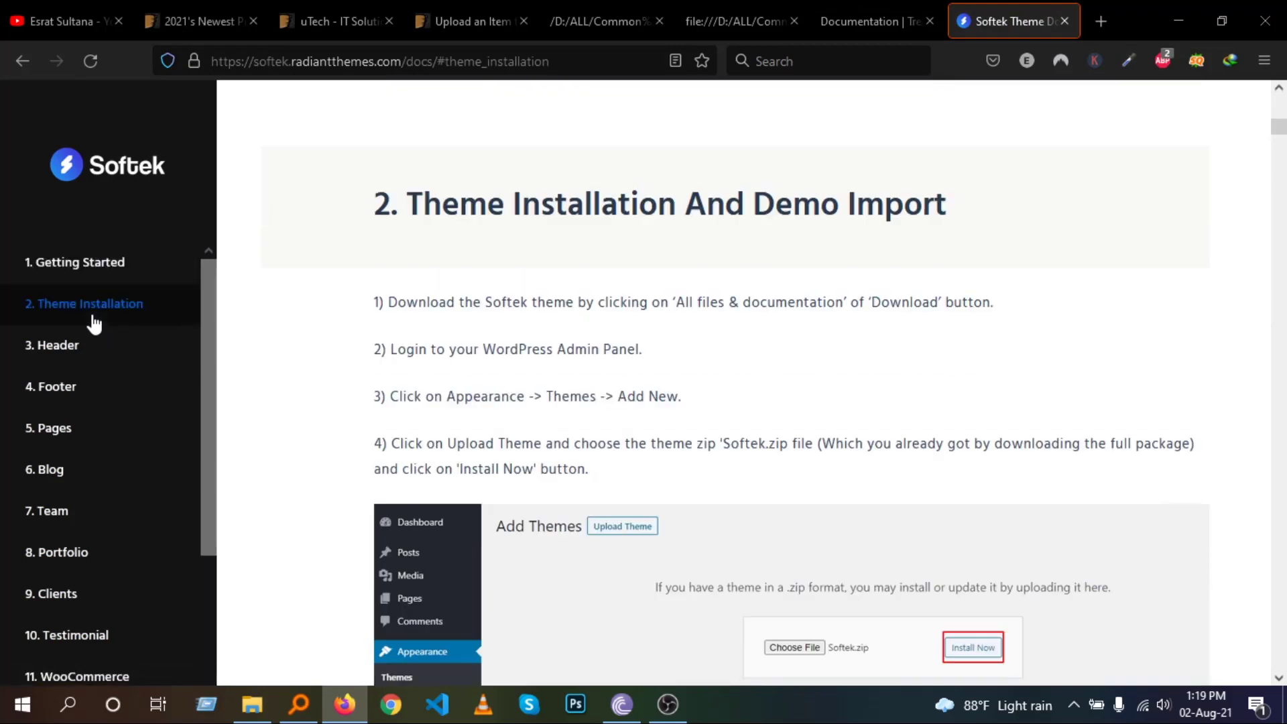
{"action": "left_click", "coordinate": [53, 348]}
{"action": "left_click", "coordinate": [54, 388]}
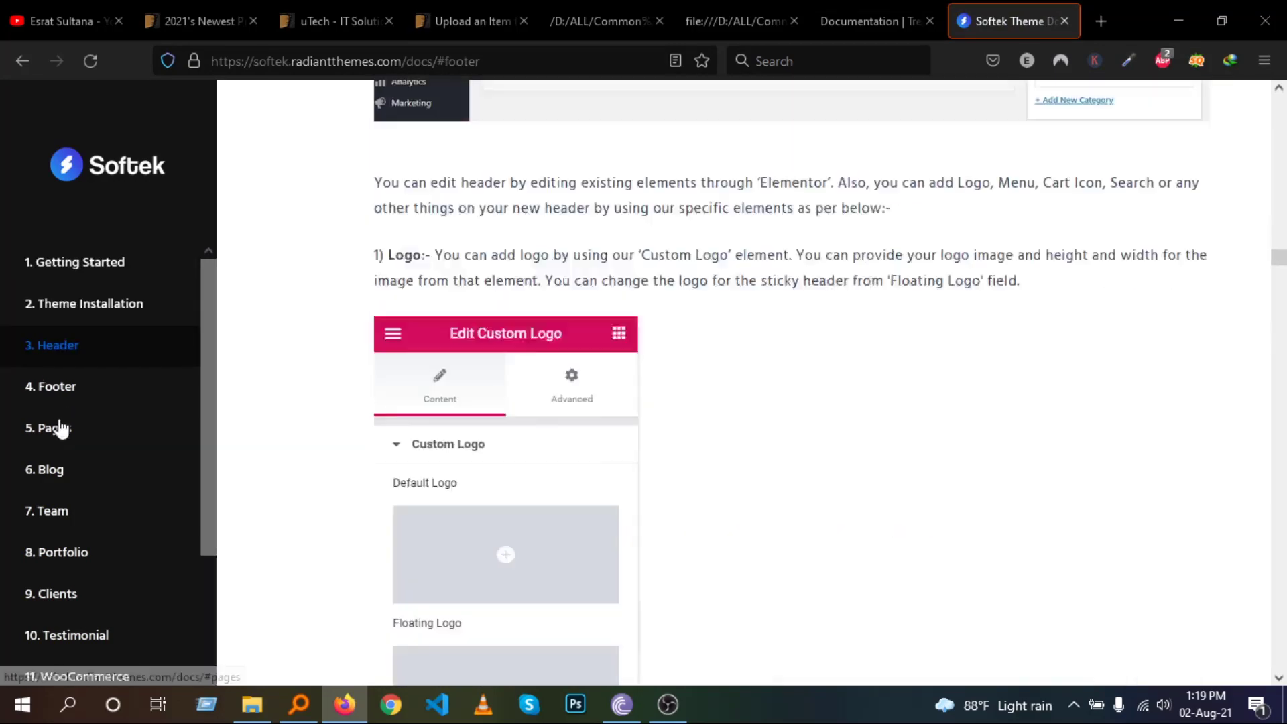
{"action": "left_click", "coordinate": [60, 429]}
{"action": "scroll", "coordinate": [240, 398], "scroll_direction": "down", "scroll_amount": 4}
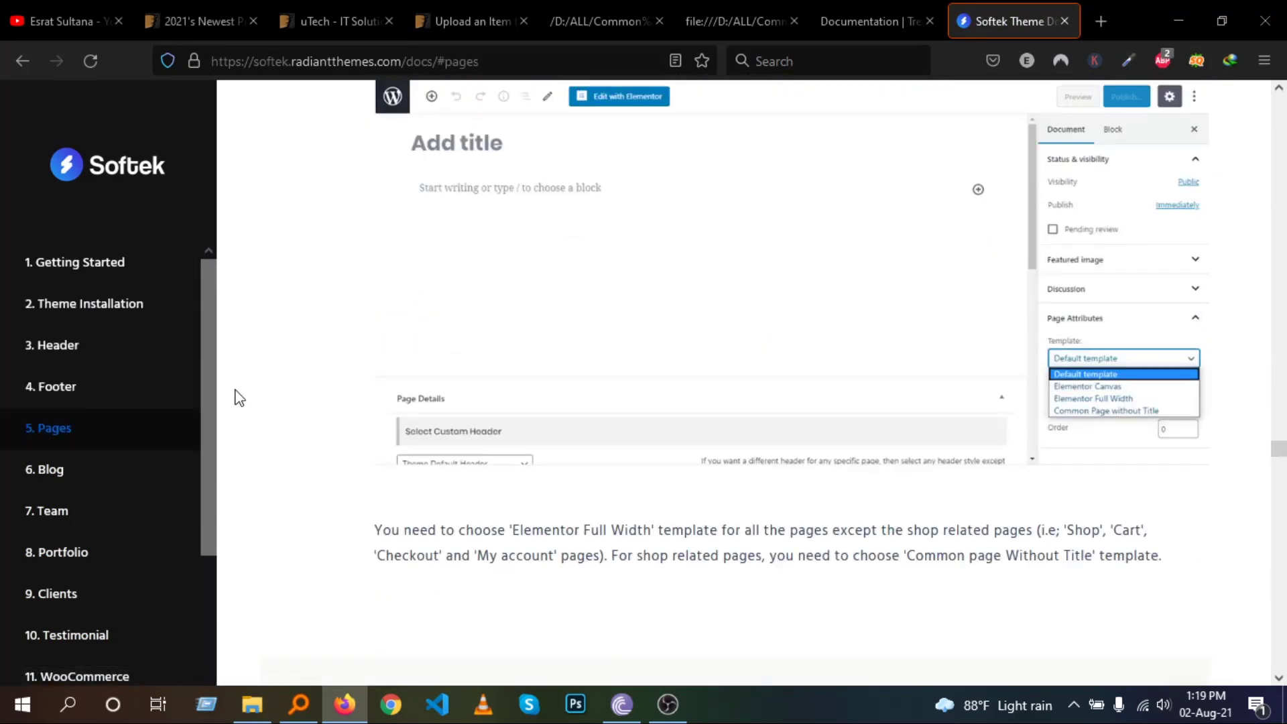
{"action": "left_click", "coordinate": [28, 474]}
{"action": "scroll", "coordinate": [442, 321], "scroll_direction": "down", "scroll_amount": 5}
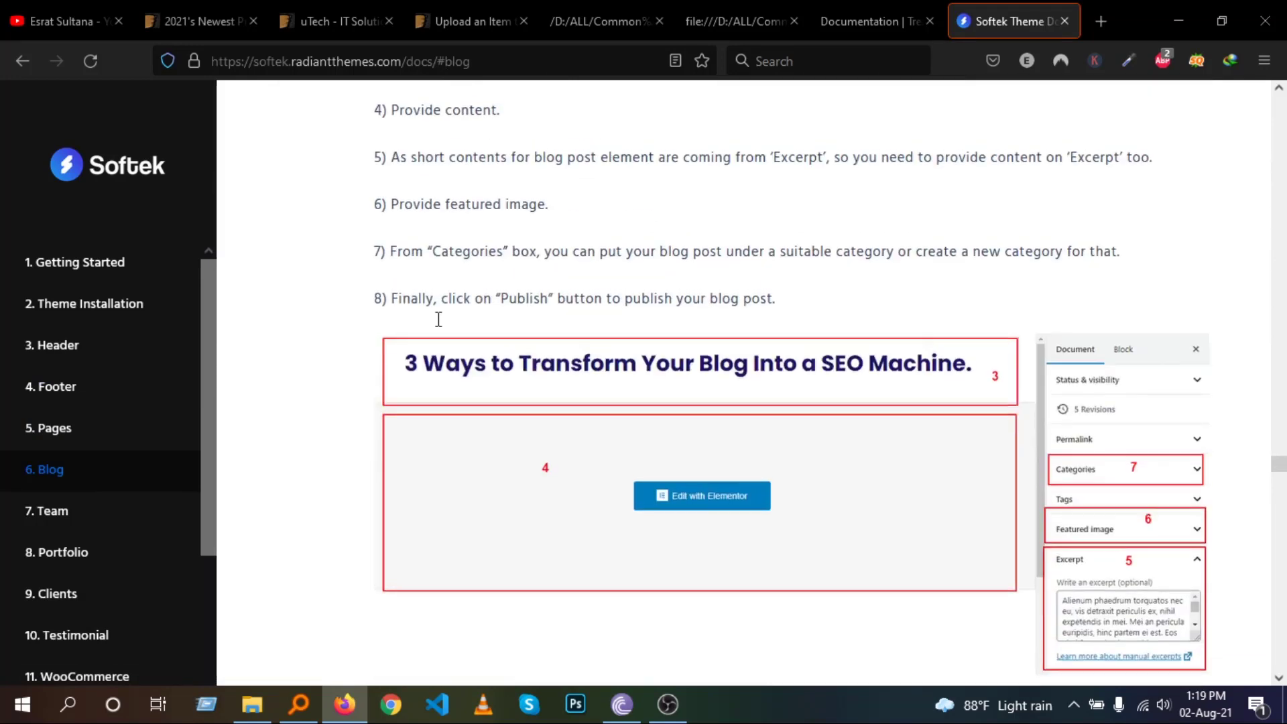
{"action": "scroll", "coordinate": [438, 320], "scroll_direction": "up", "scroll_amount": 1}
{"action": "scroll", "coordinate": [100, 516], "scroll_direction": "down", "scroll_amount": 3}
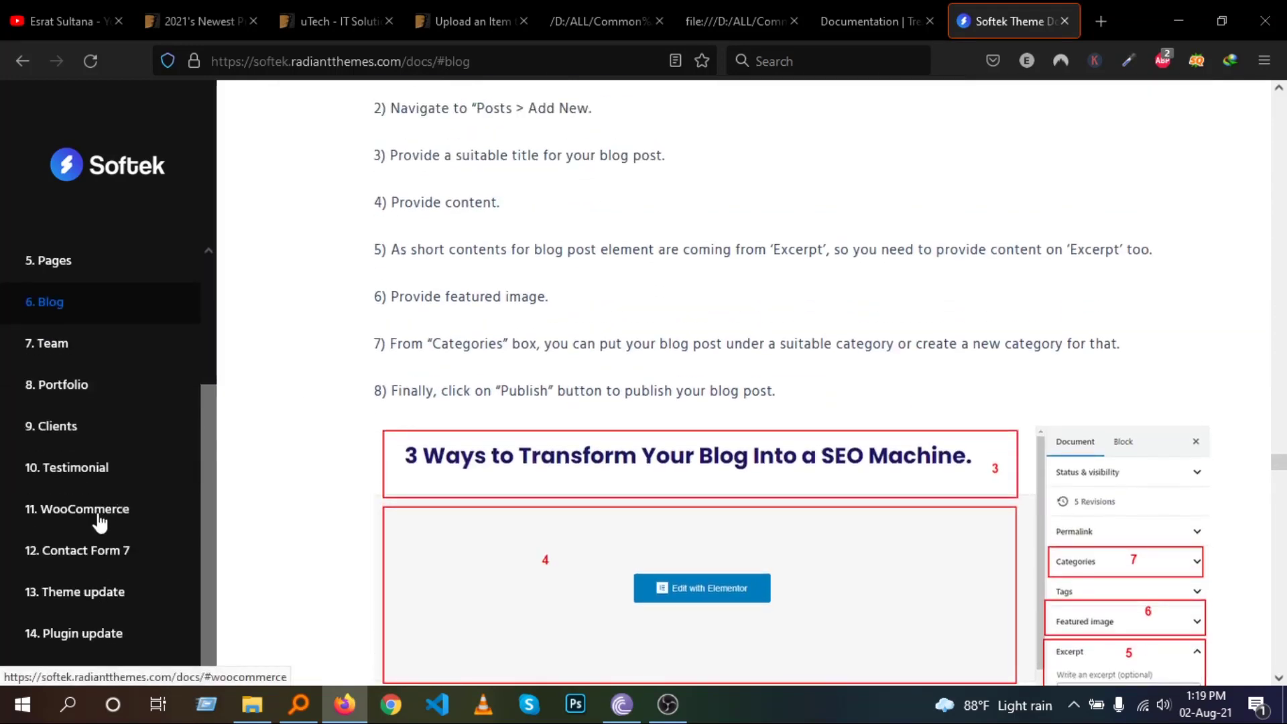
Read through the Team section of the Softek documentation, including its person information and excerpt fields
{"action": "left_click", "coordinate": [79, 355]}
{"action": "scroll", "coordinate": [789, 444], "scroll_direction": "down", "scroll_amount": 8}
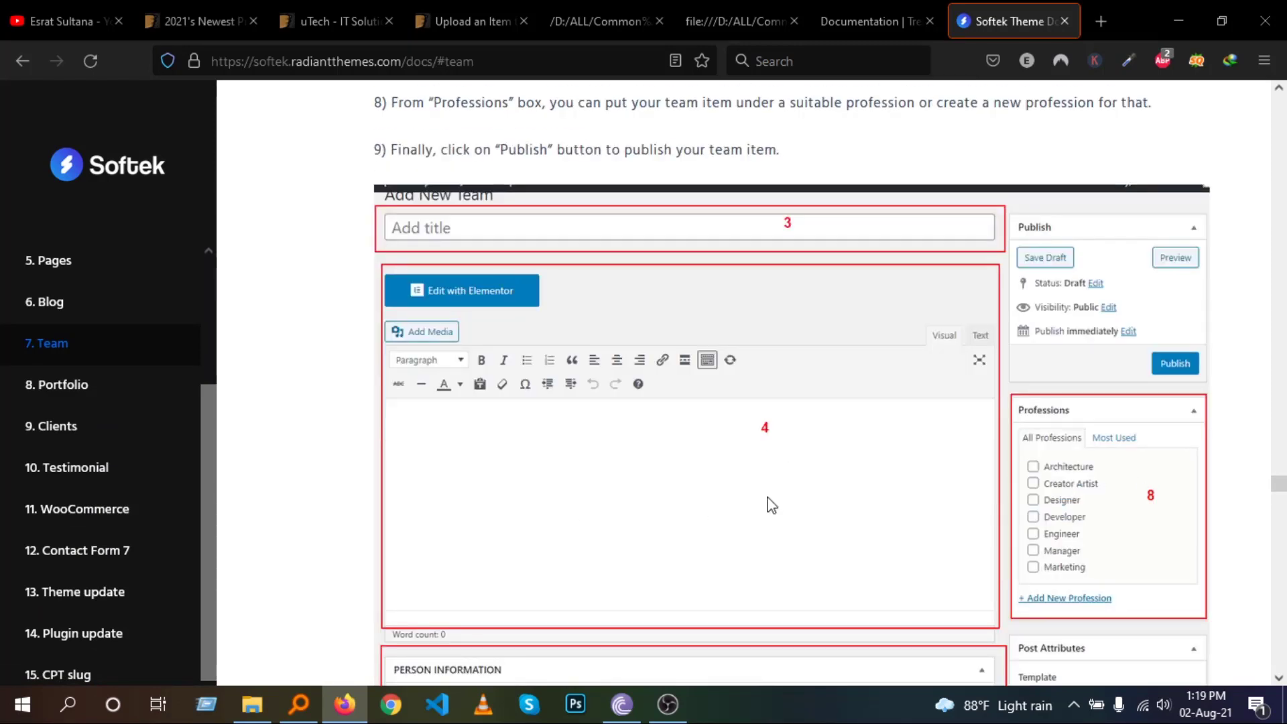
{"action": "scroll", "coordinate": [772, 506], "scroll_direction": "down", "scroll_amount": 4}
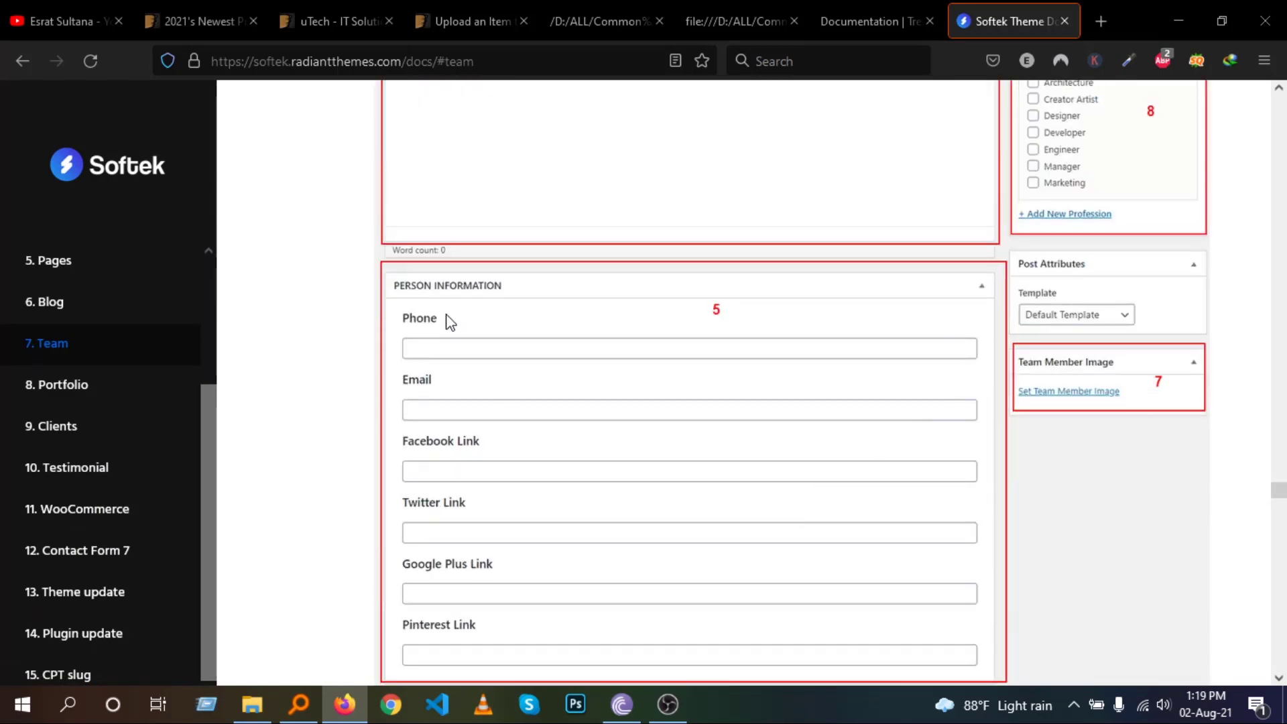
{"action": "scroll", "coordinate": [450, 323], "scroll_direction": "down", "scroll_amount": 5}
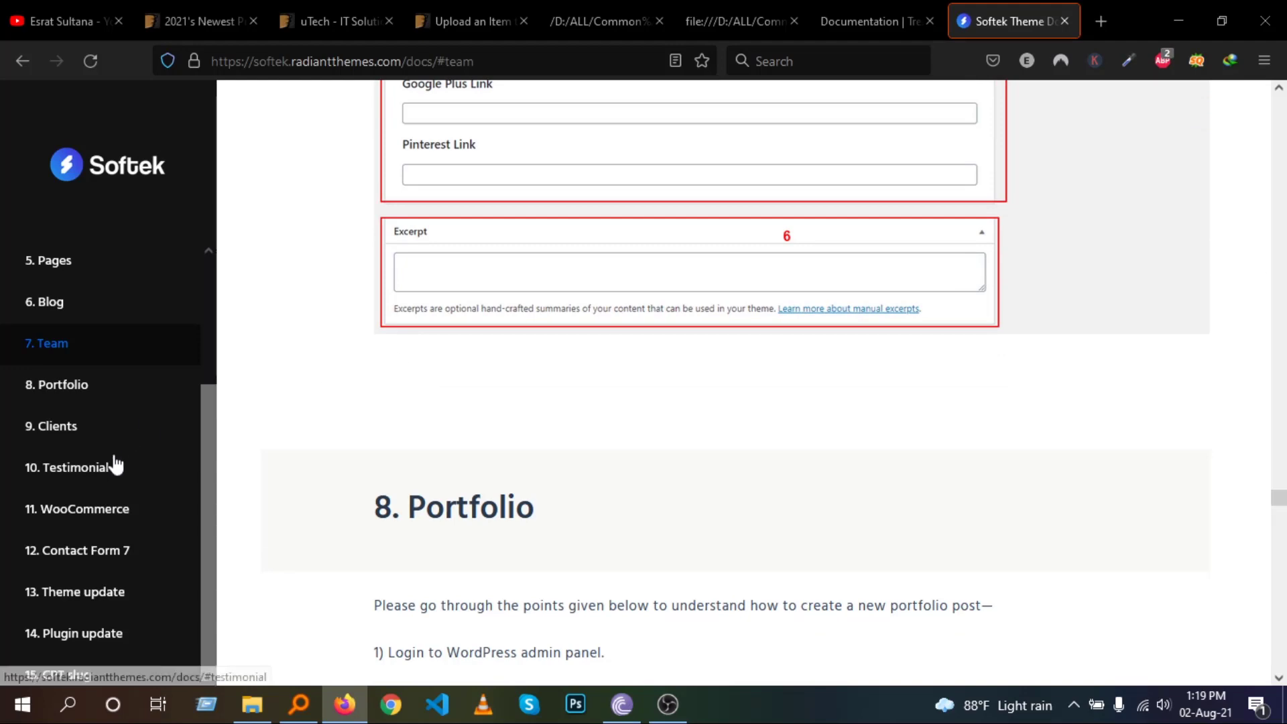
Examine the Contact Form 7, Theme update, Plugin update and CPT slug sections, and return to Getting Started
{"action": "left_click", "coordinate": [95, 556]}
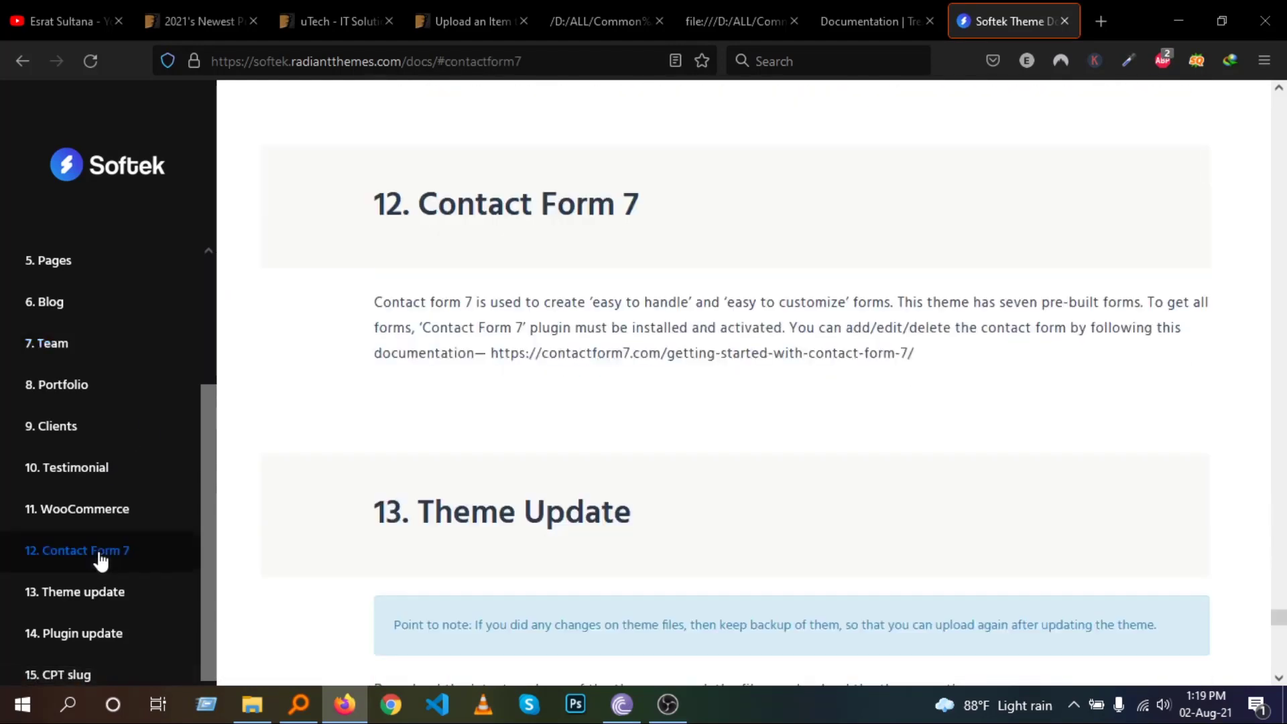
{"action": "left_click", "coordinate": [99, 599]}
{"action": "scroll", "coordinate": [561, 474], "scroll_direction": "down", "scroll_amount": 4}
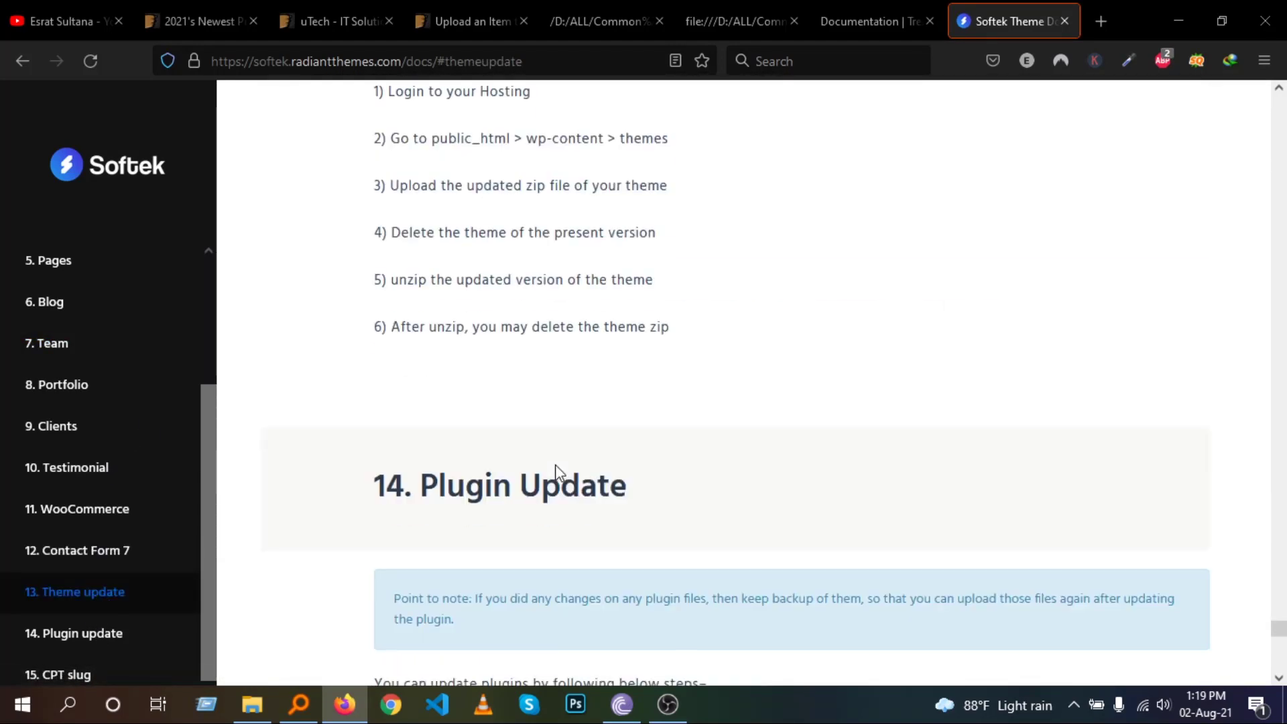
{"action": "left_click", "coordinate": [107, 634]}
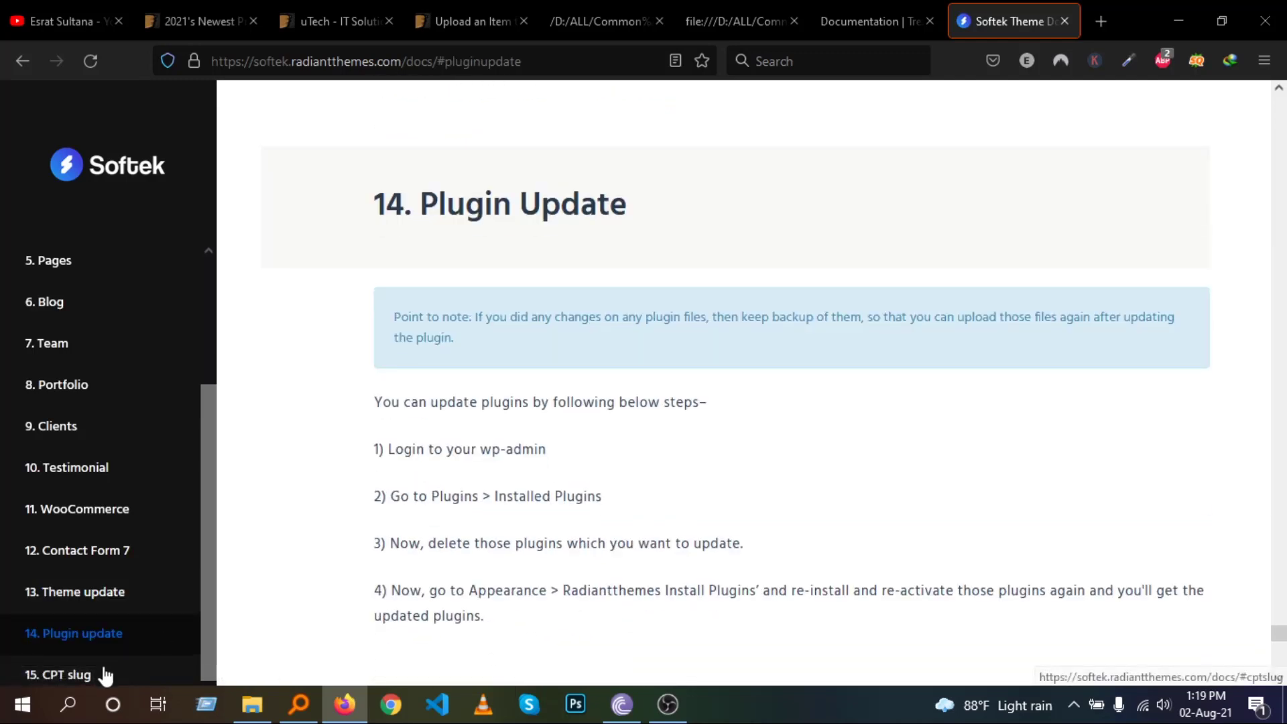
{"action": "left_click", "coordinate": [78, 675]}
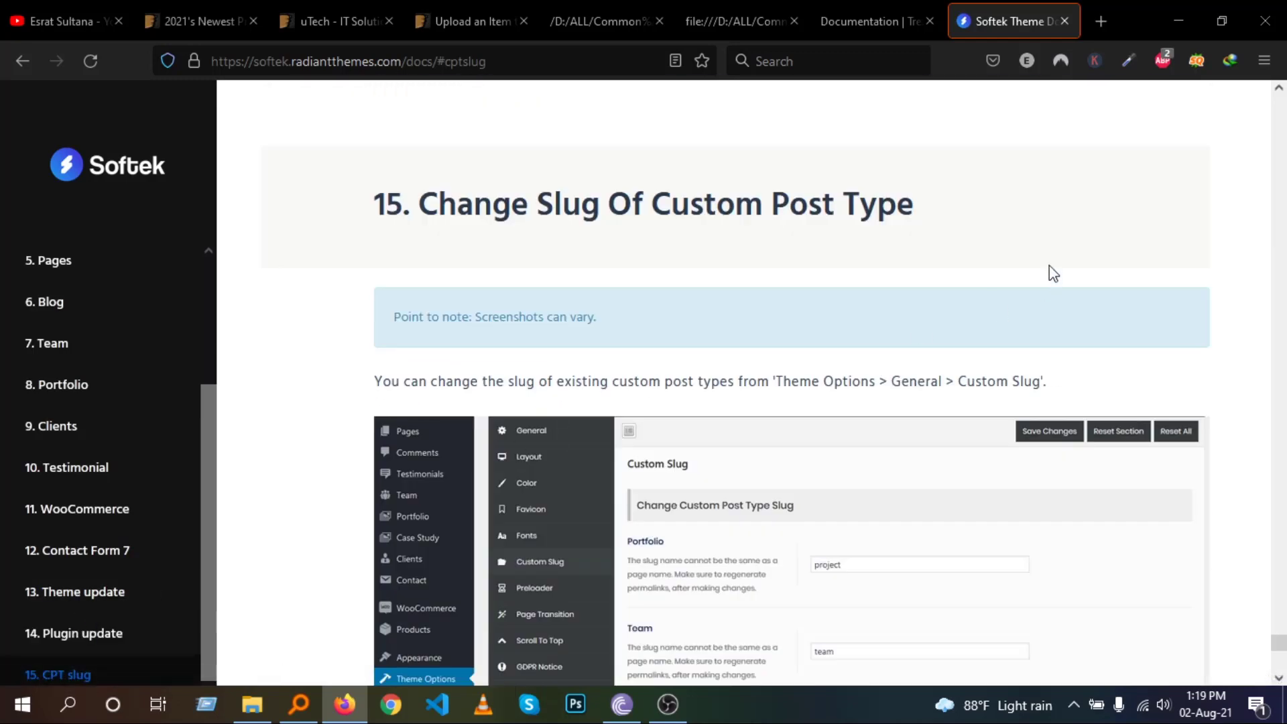
{"action": "scroll", "coordinate": [587, 273], "scroll_direction": "down", "scroll_amount": 10}
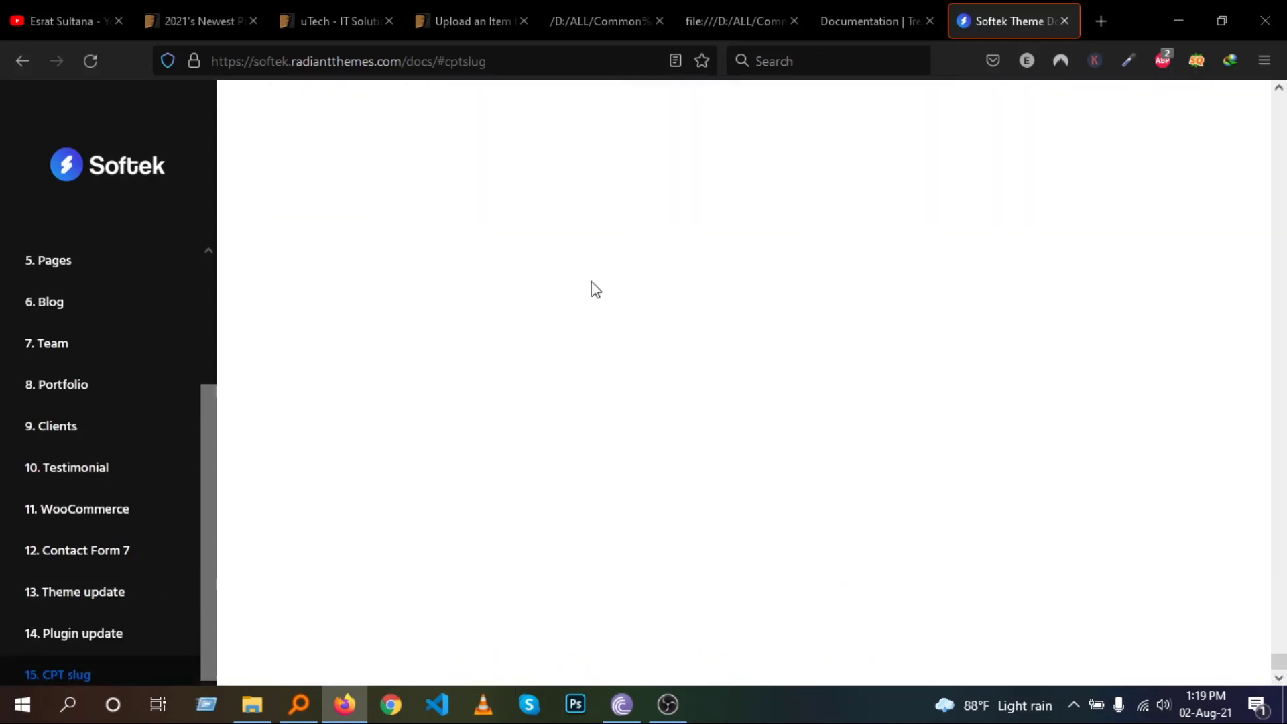
{"action": "scroll", "coordinate": [601, 288], "scroll_direction": "up", "scroll_amount": 20}
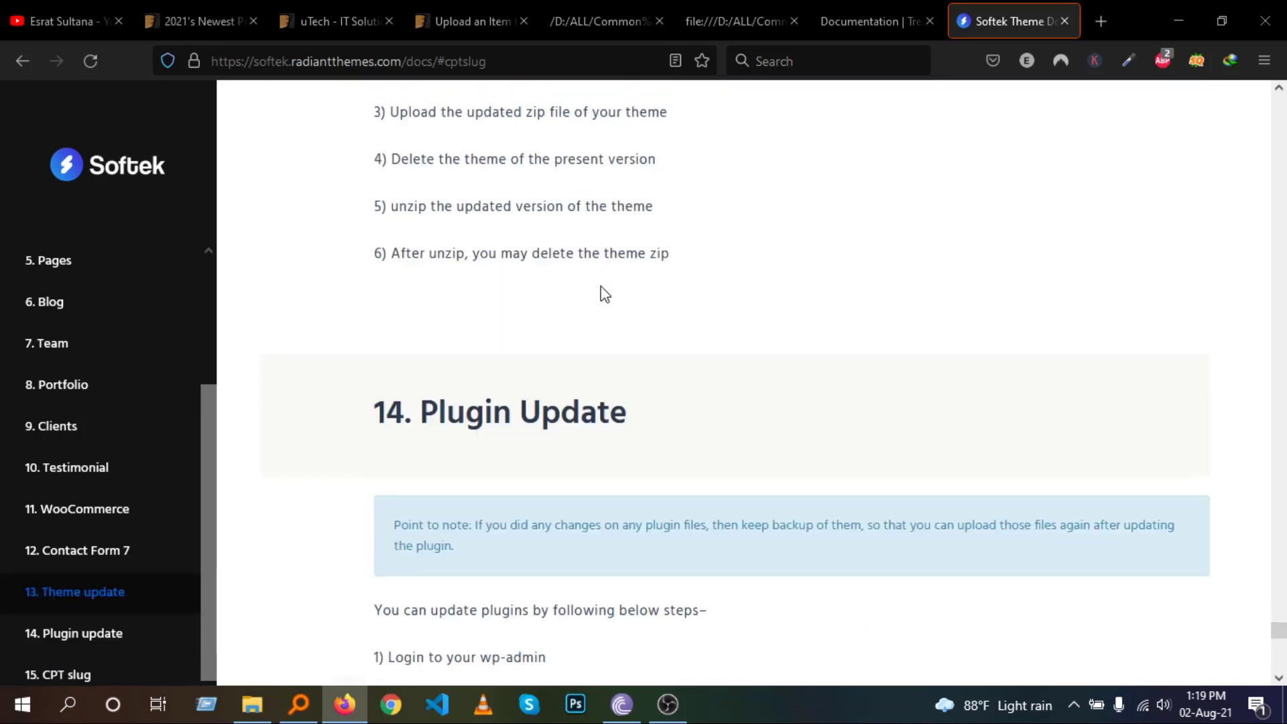
{"action": "left_click_drag", "start_coordinate": [1278, 623], "coordinate": [1278, 102]}
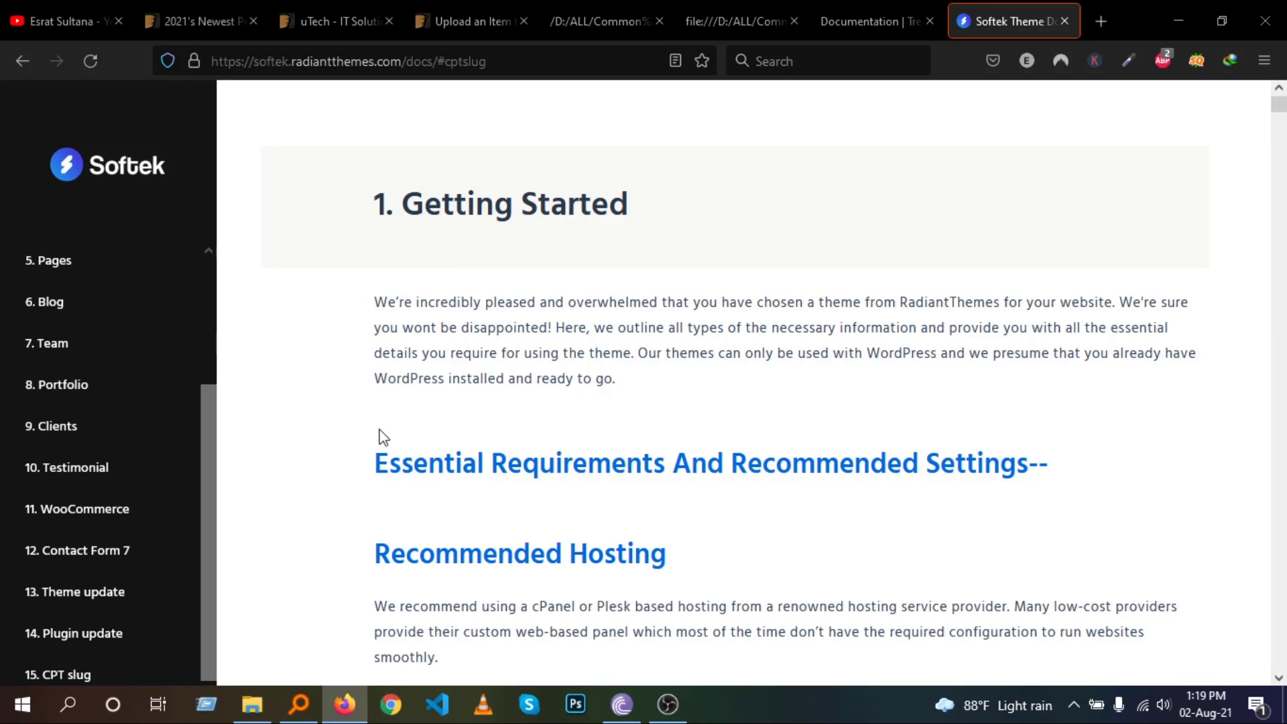
{"action": "left_click", "coordinate": [252, 704]}
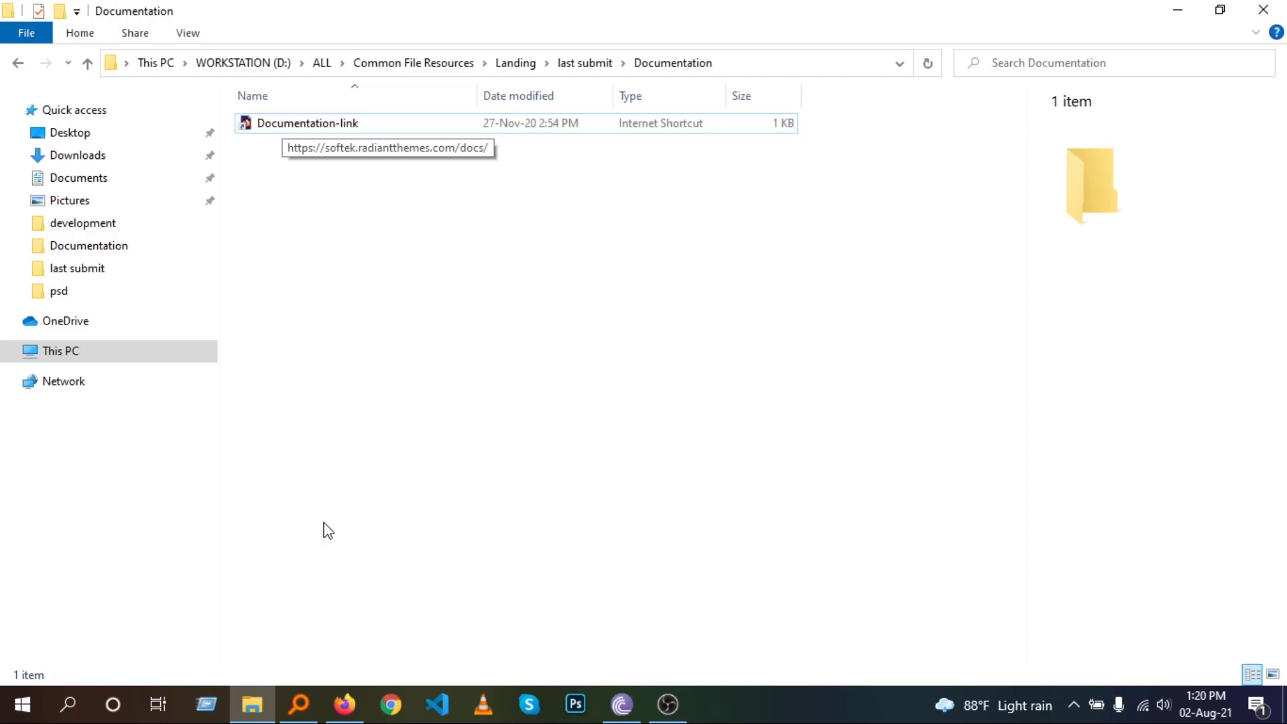
{"action": "left_click", "coordinate": [344, 703]}
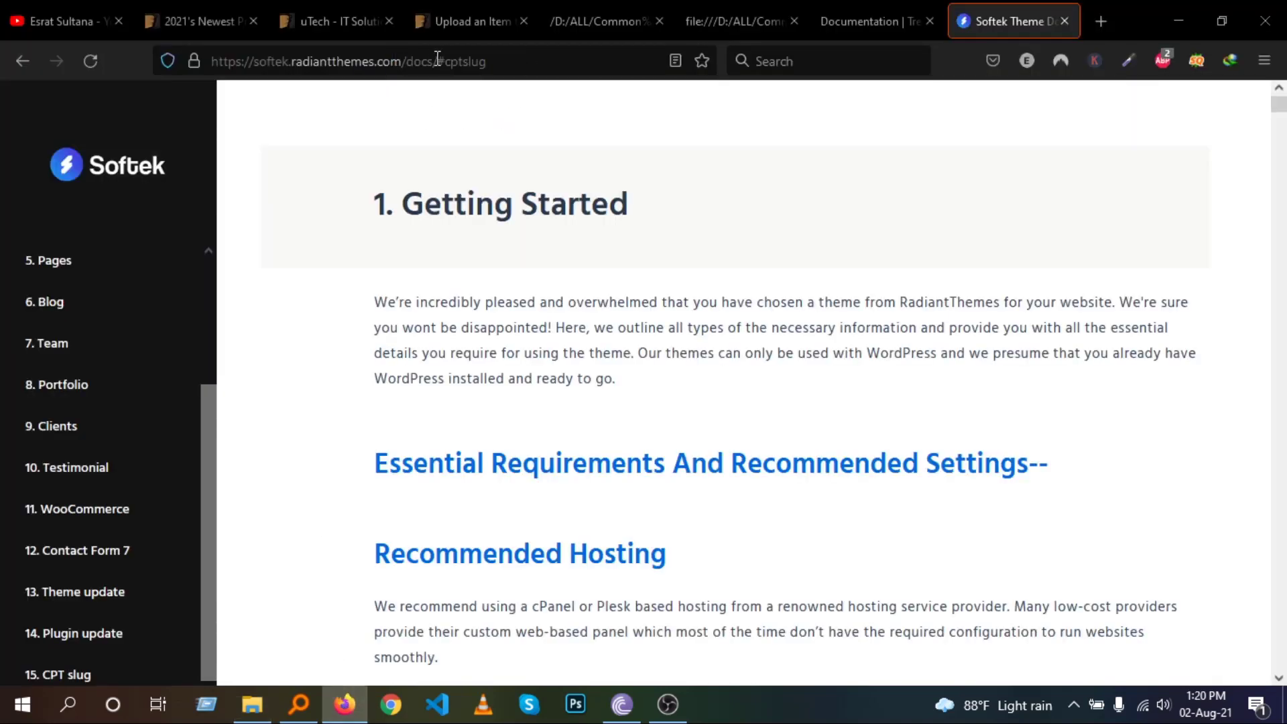
{"action": "left_click_drag", "start_coordinate": [434, 59], "coordinate": [201, 60]}
{"action": "key", "text": "ctrl+c"}
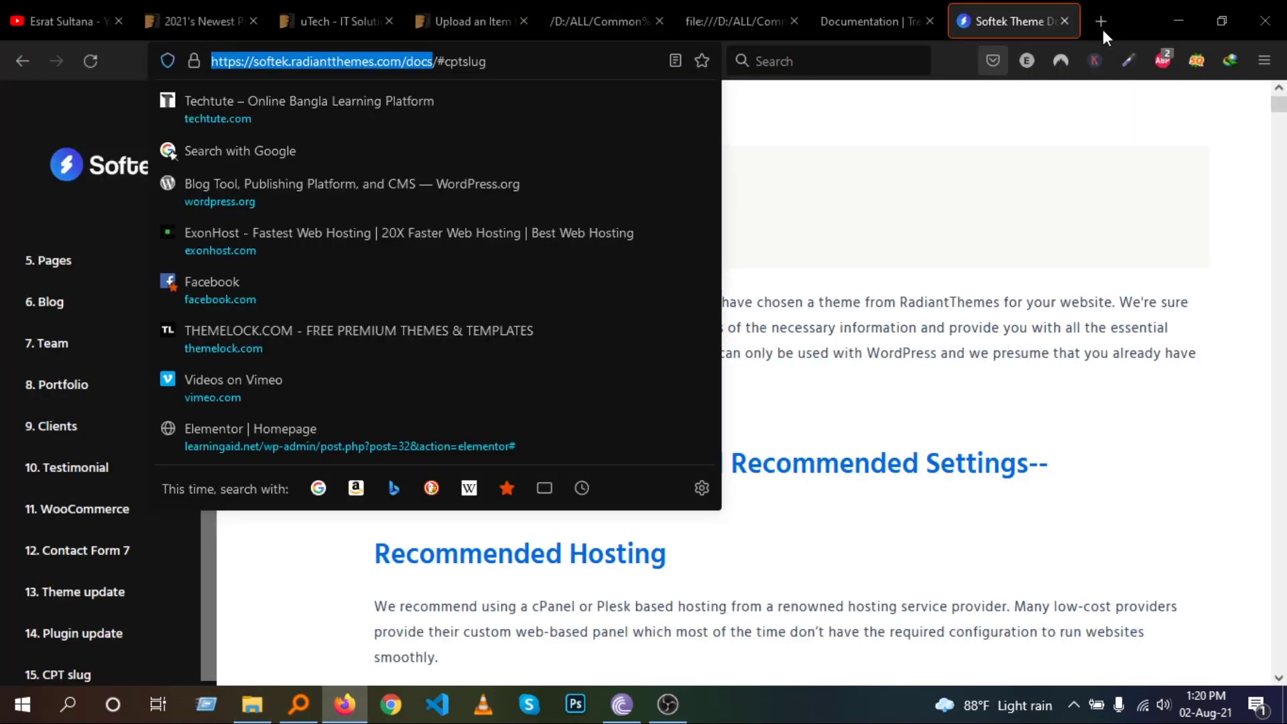
{"action": "key", "text": "Escape"}
{"action": "left_click", "coordinate": [252, 704]}
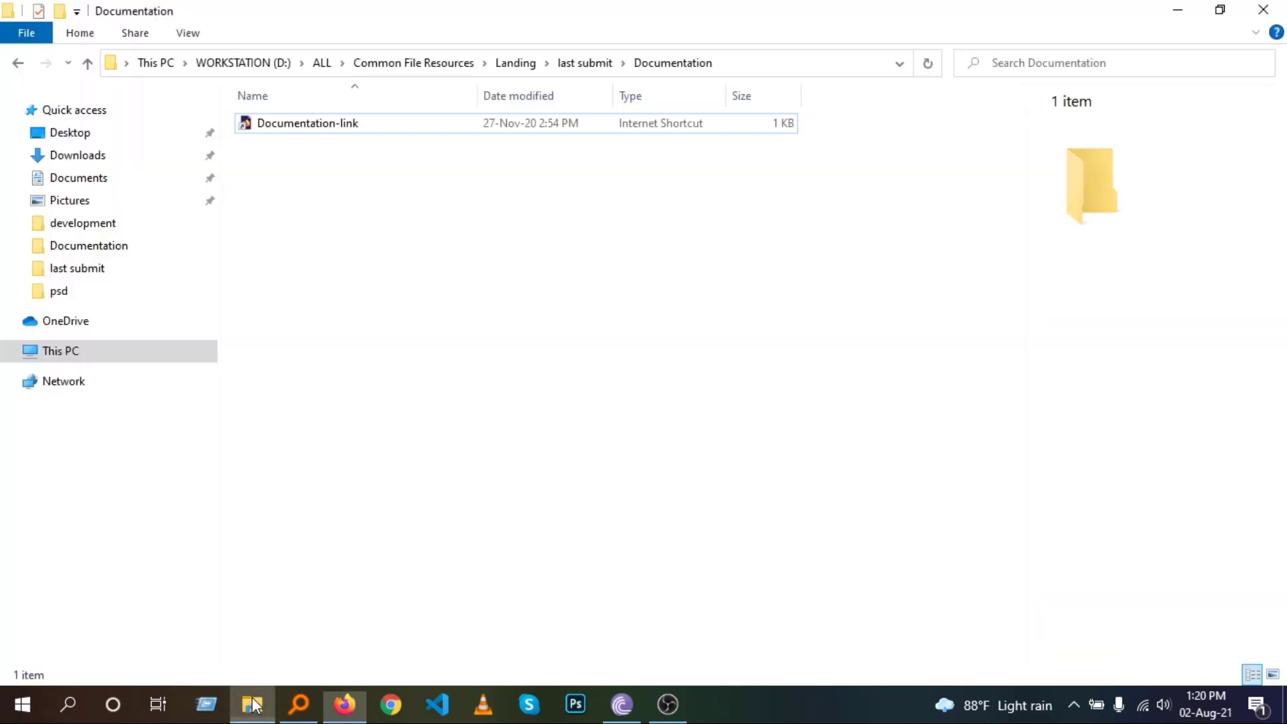
{"action": "right_click", "coordinate": [348, 162]}
{"action": "mouse_move", "coordinate": [371, 392]}
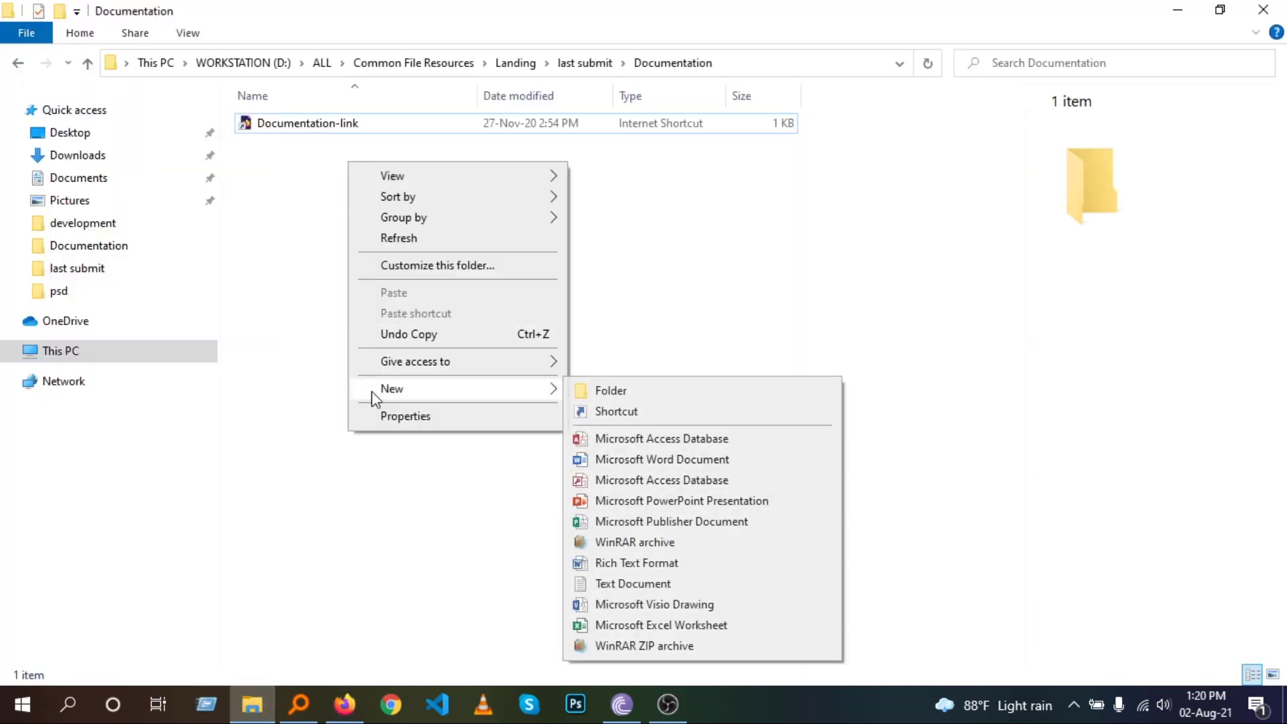
{"action": "left_click", "coordinate": [662, 418]}
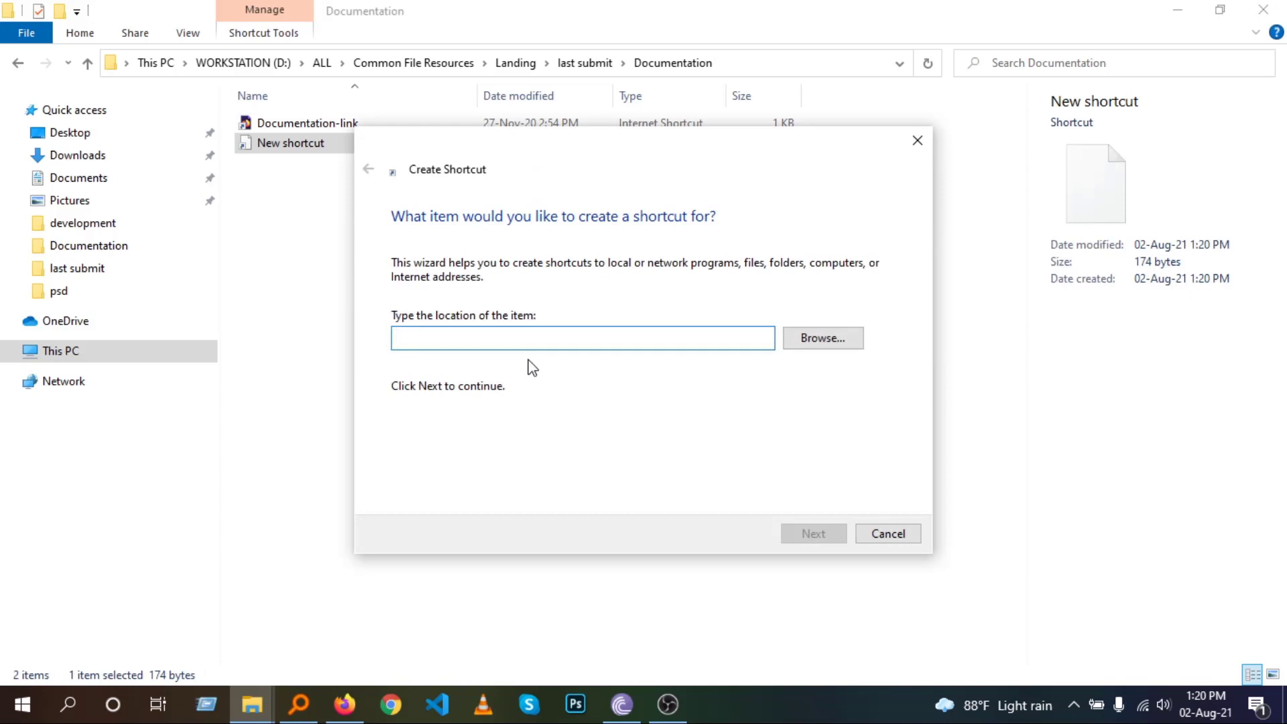
{"action": "key", "text": "ctrl+v"}
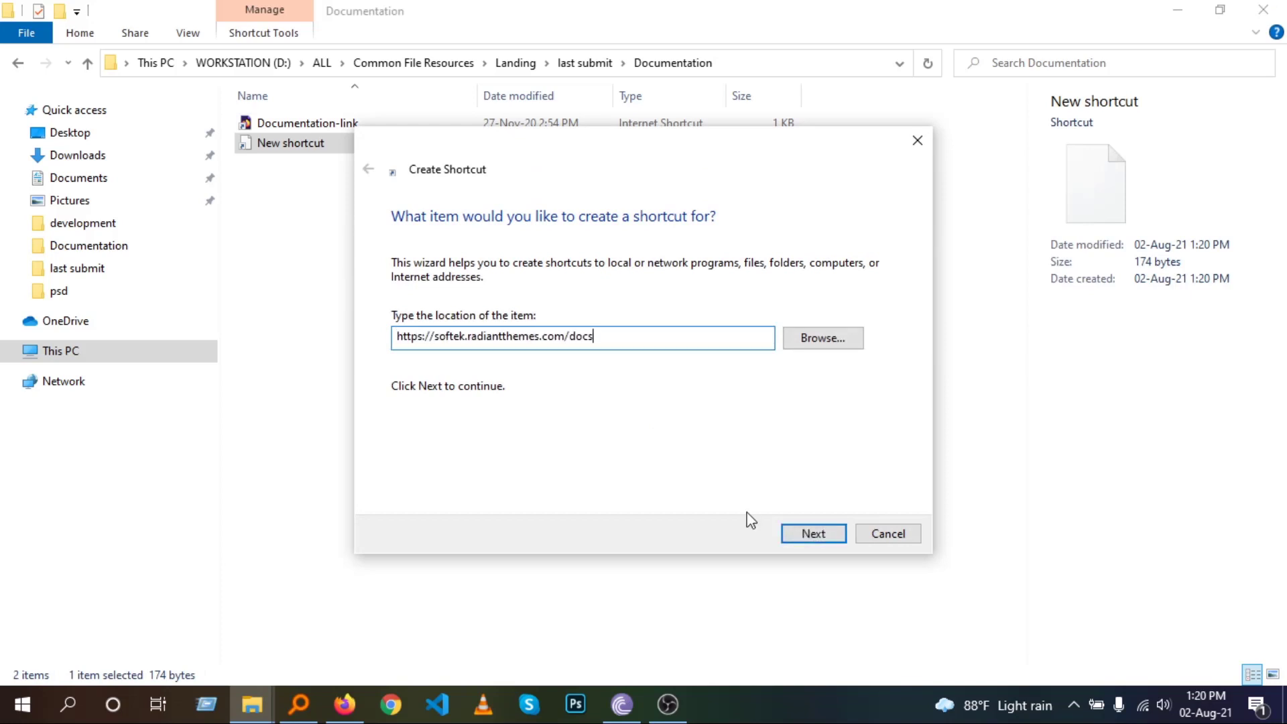
{"action": "left_click", "coordinate": [812, 534]}
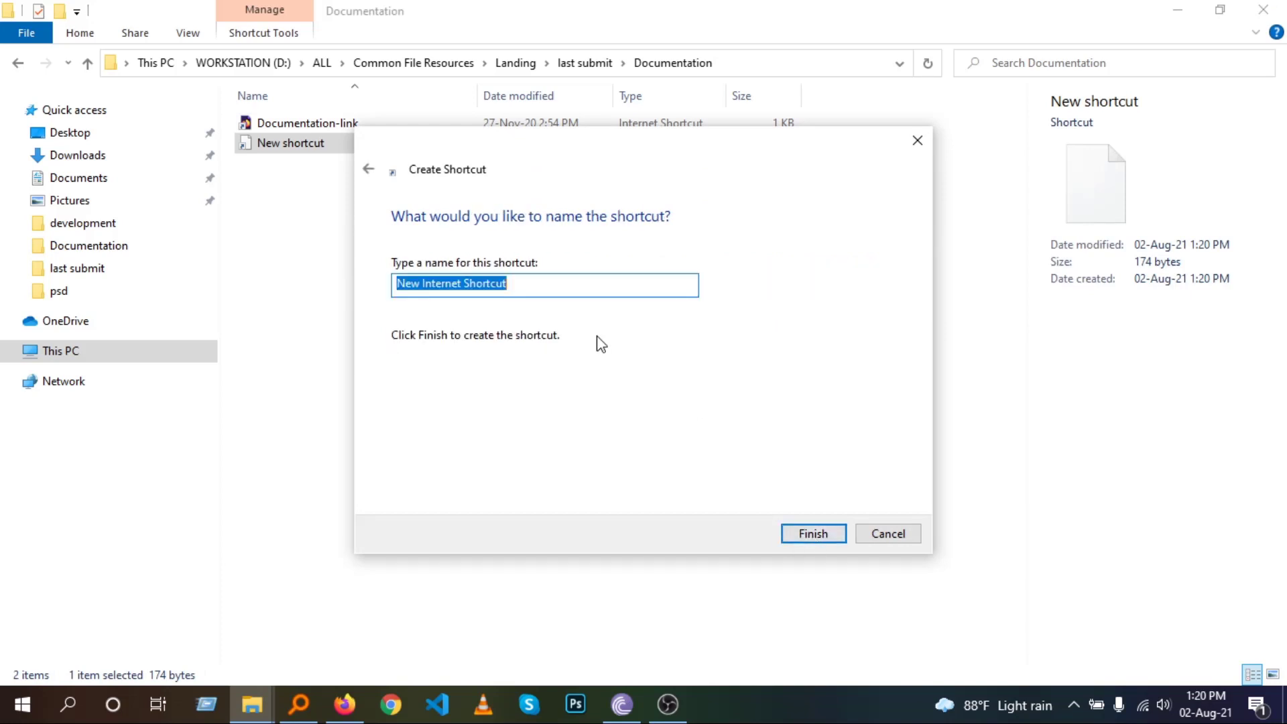
{"action": "type", "text": "Docs"}
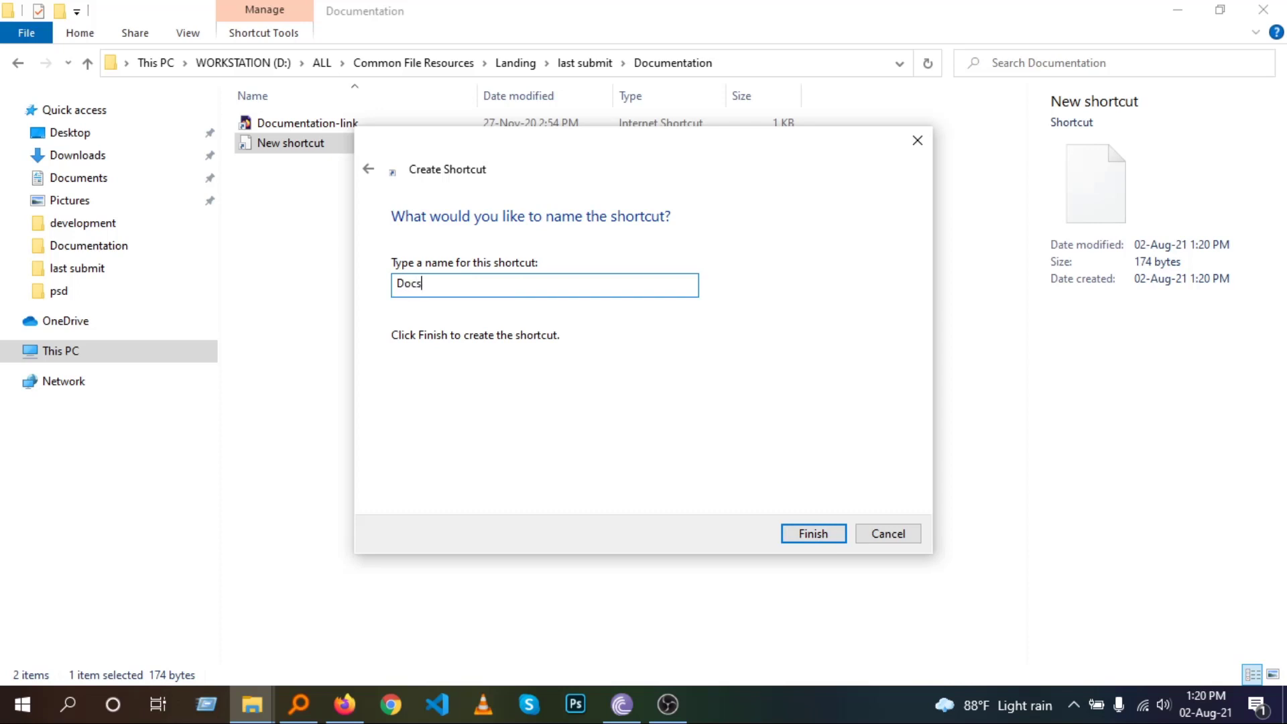
{"action": "key", "text": "Return"}
{"action": "left_click", "coordinate": [331, 232]}
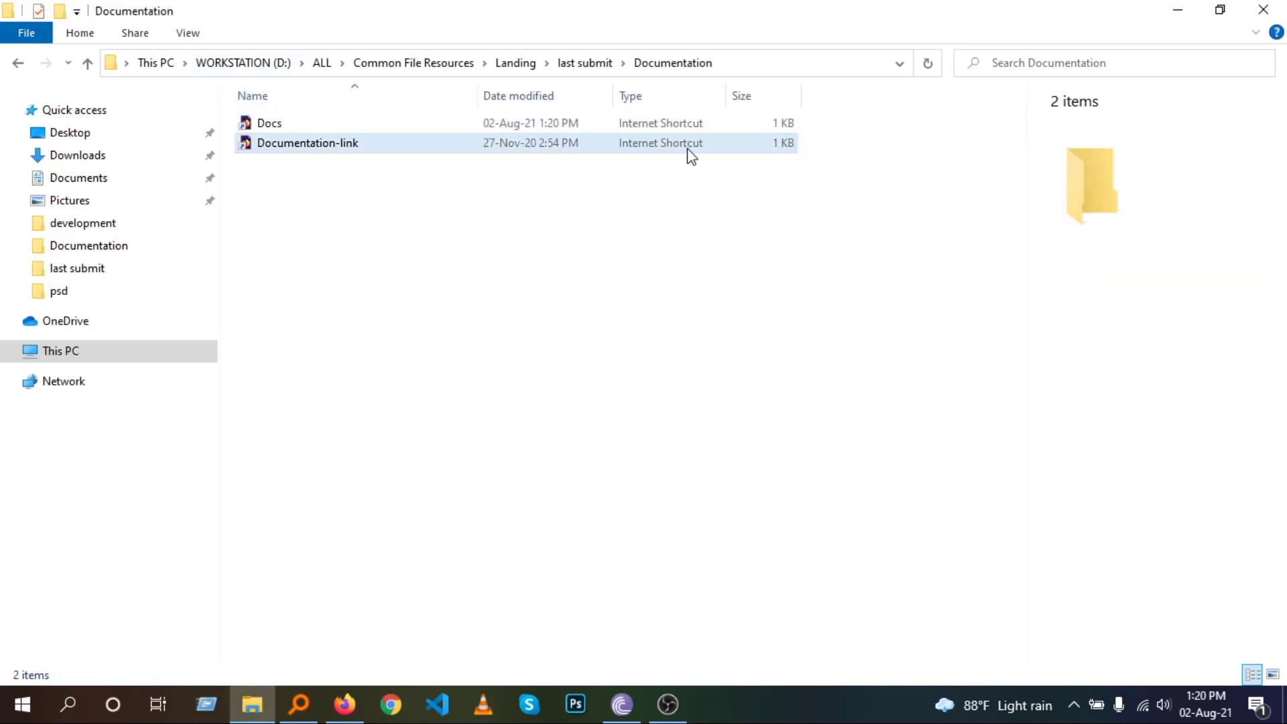
Test the Docs shortcut by viewing the Softek documentation it opens, and close the documentation tabs
{"action": "double_click", "coordinate": [266, 123]}
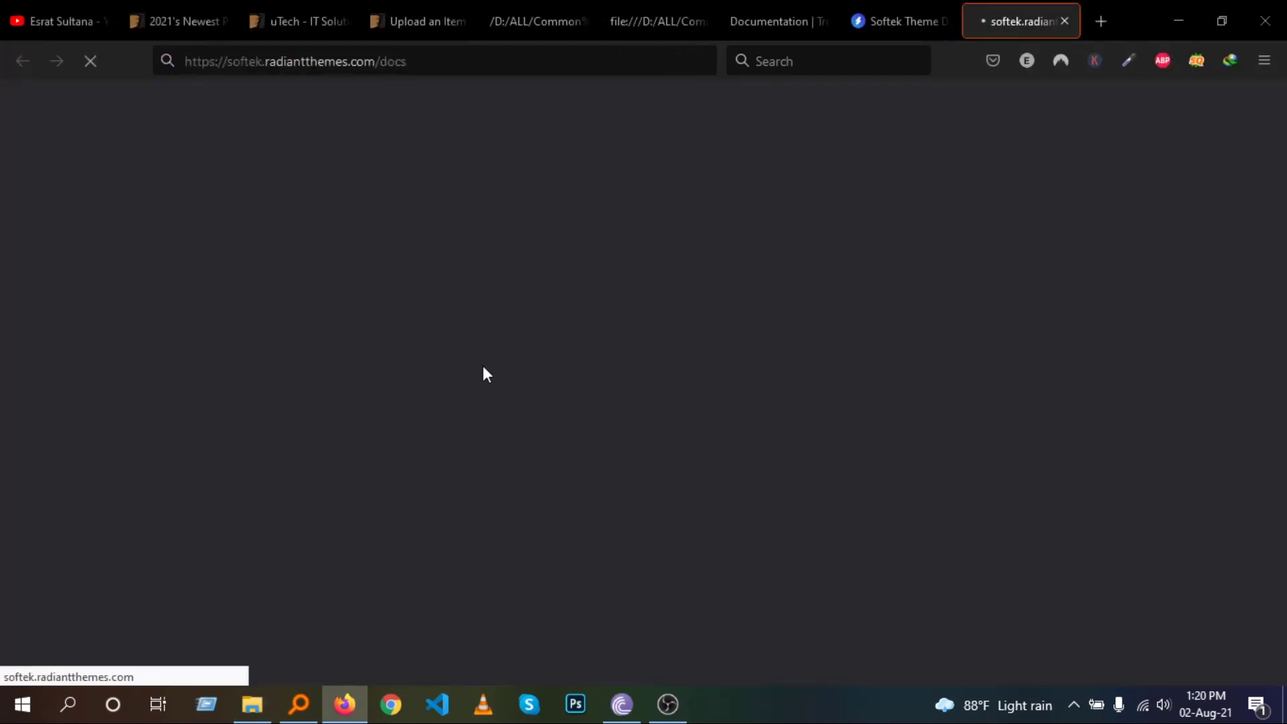
{"action": "scroll", "coordinate": [482, 370], "scroll_direction": "down", "scroll_amount": 10}
{"action": "scroll", "coordinate": [473, 388], "scroll_direction": "down", "scroll_amount": 5}
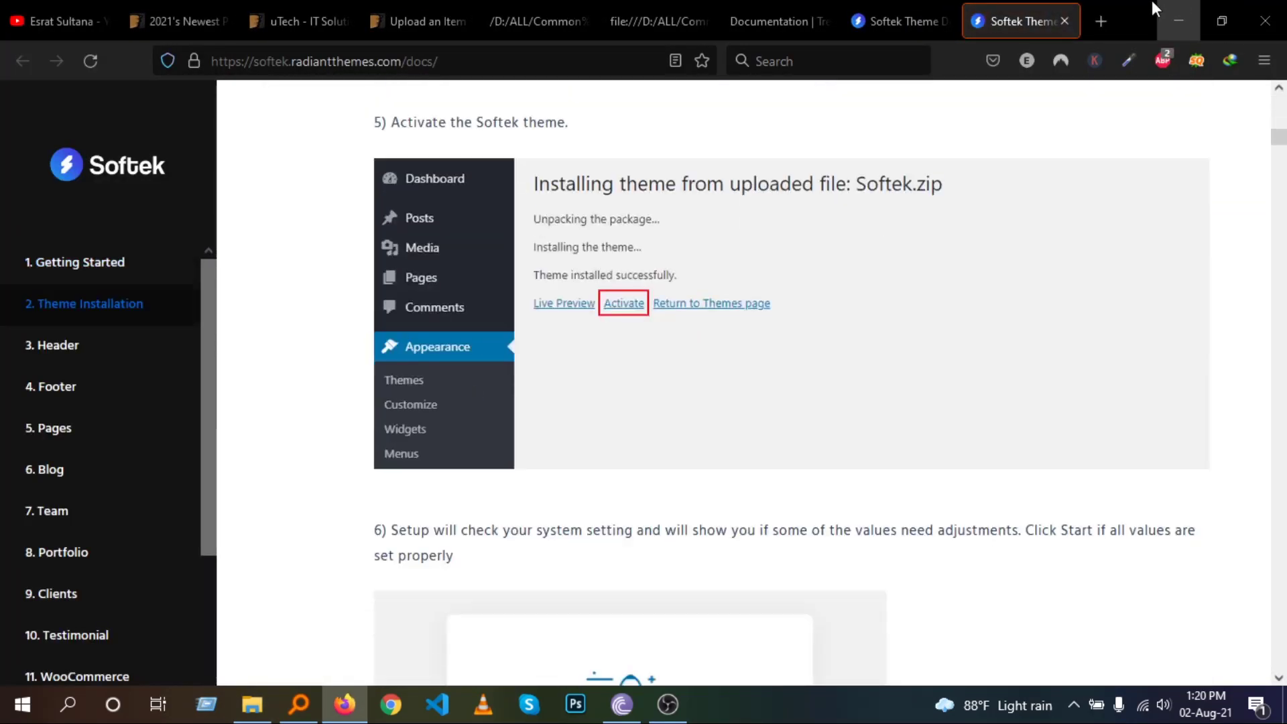
{"action": "left_click", "coordinate": [1064, 20]}
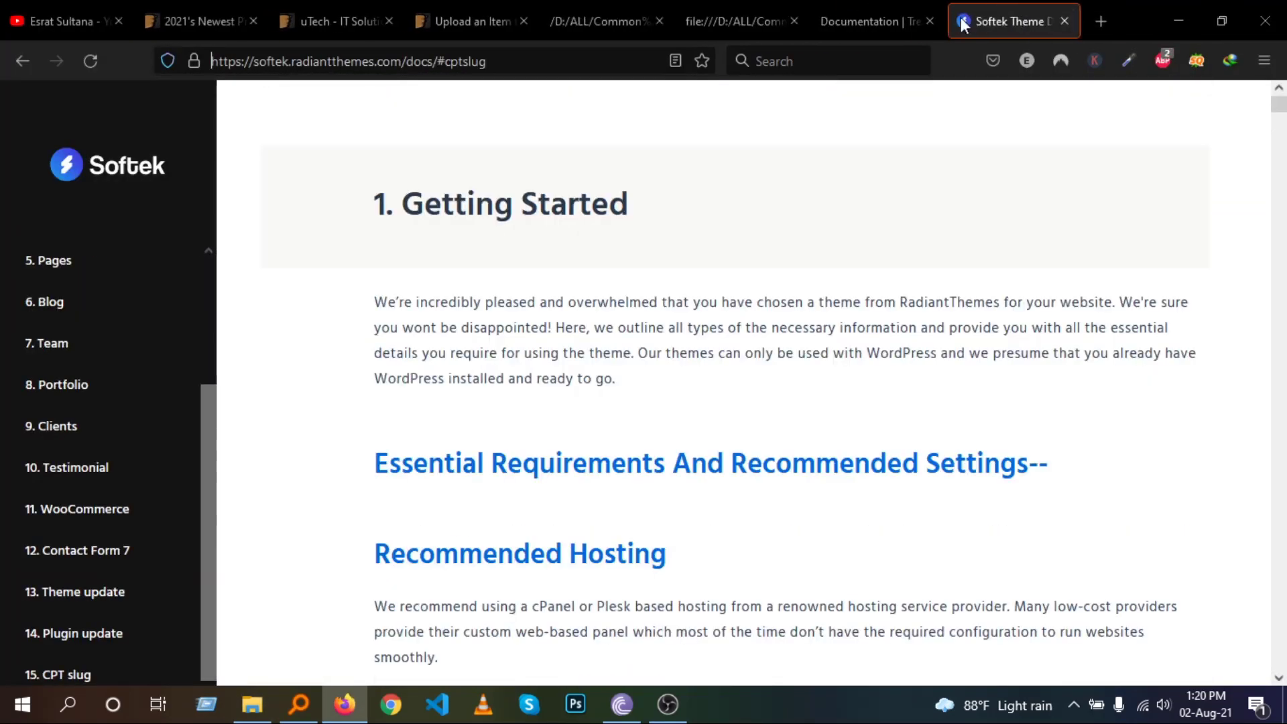
{"action": "left_click", "coordinate": [1064, 21]}
{"action": "left_click", "coordinate": [1064, 21]}
Return to the last submit folder in File Explorer and examine Plugins.zip and the treaser-child, treaser and Documentation folders
{"action": "left_click", "coordinate": [252, 703]}
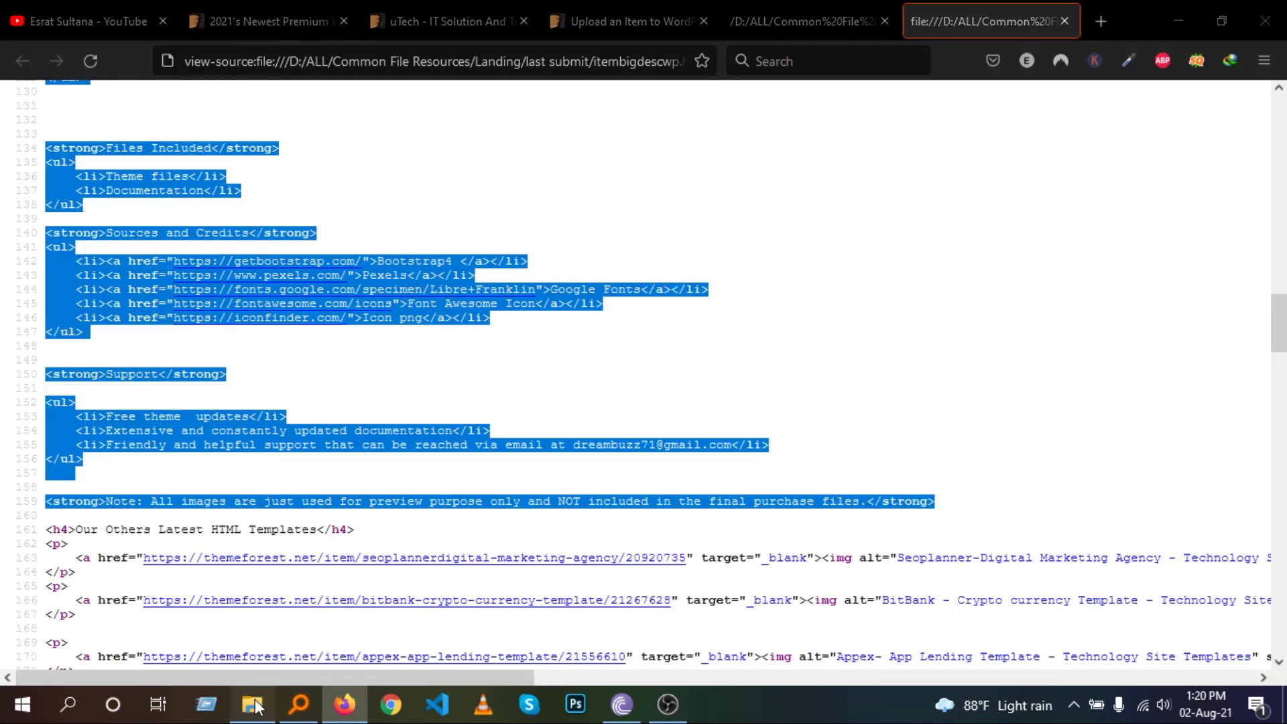
{"action": "left_click", "coordinate": [581, 63]}
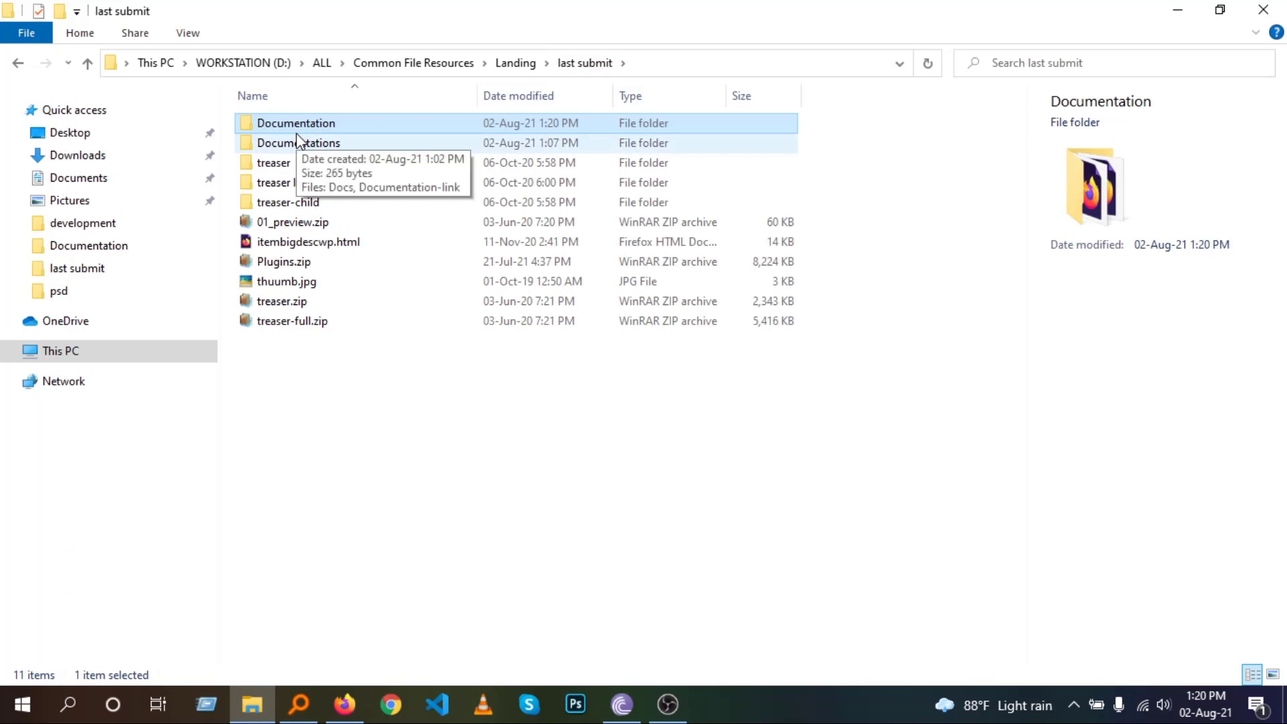
{"action": "left_click", "coordinate": [278, 264]}
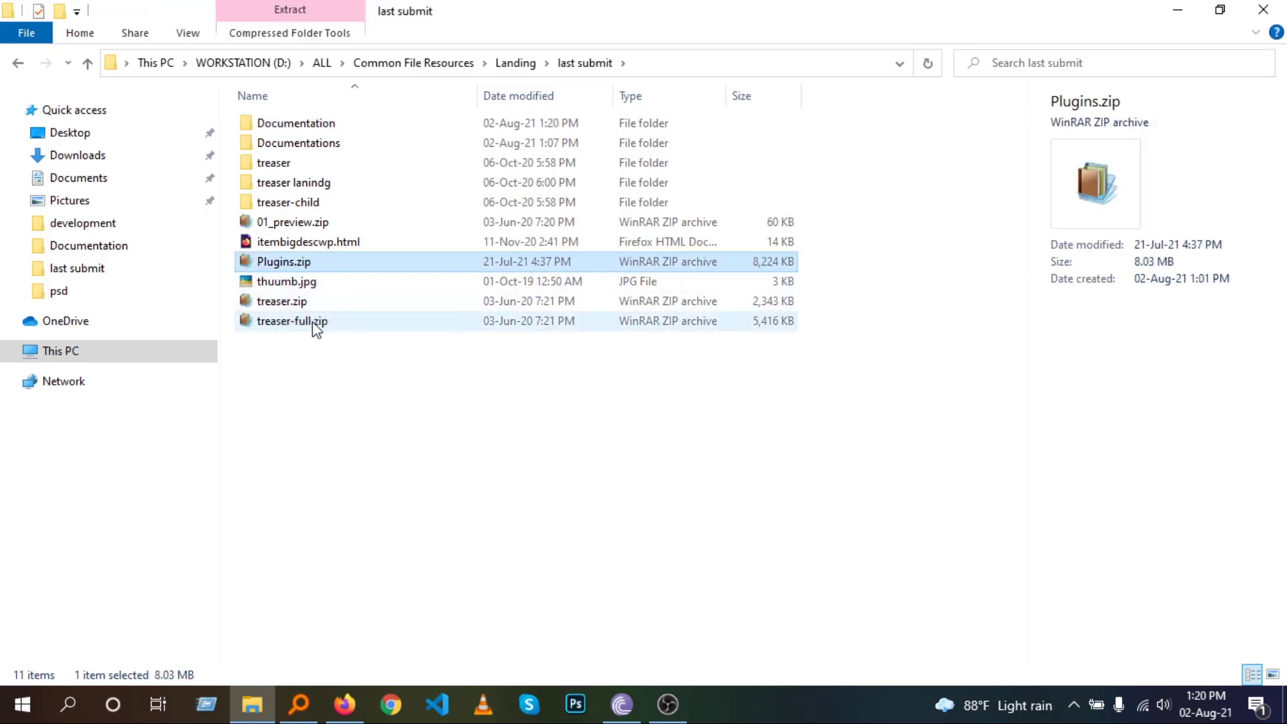
{"action": "left_click", "coordinate": [290, 204]}
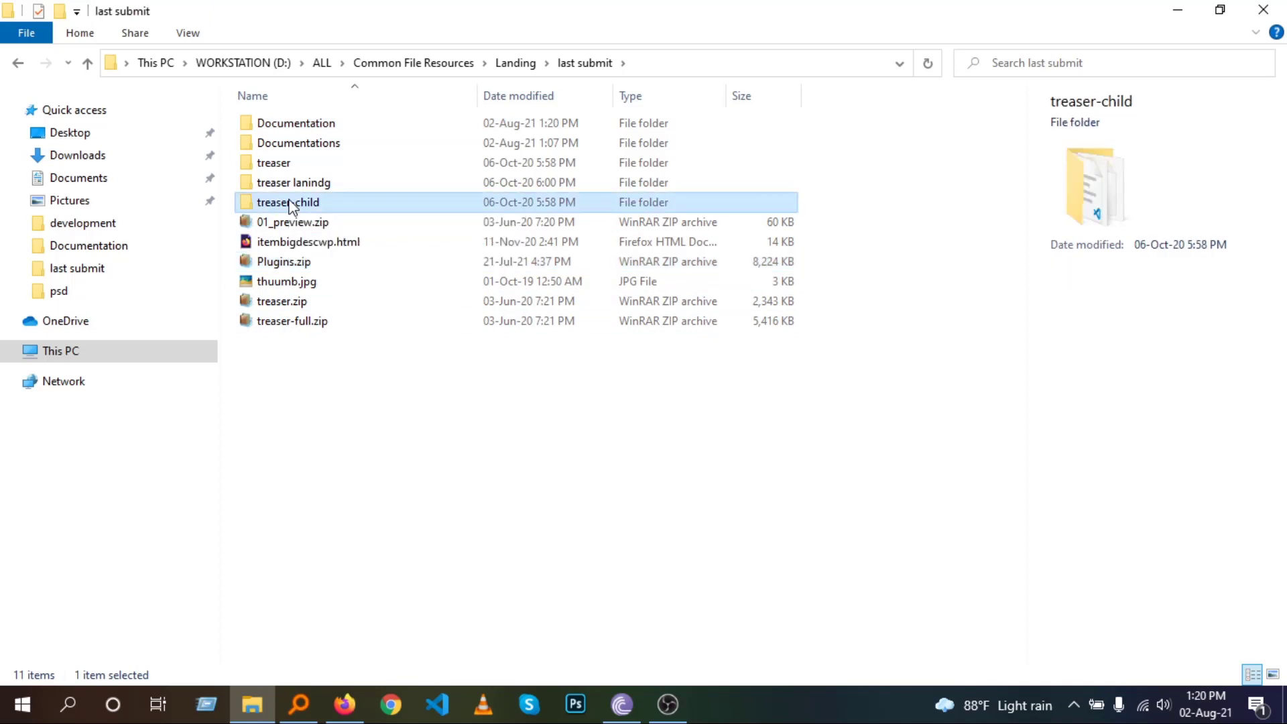
{"action": "double_click", "coordinate": [278, 164]}
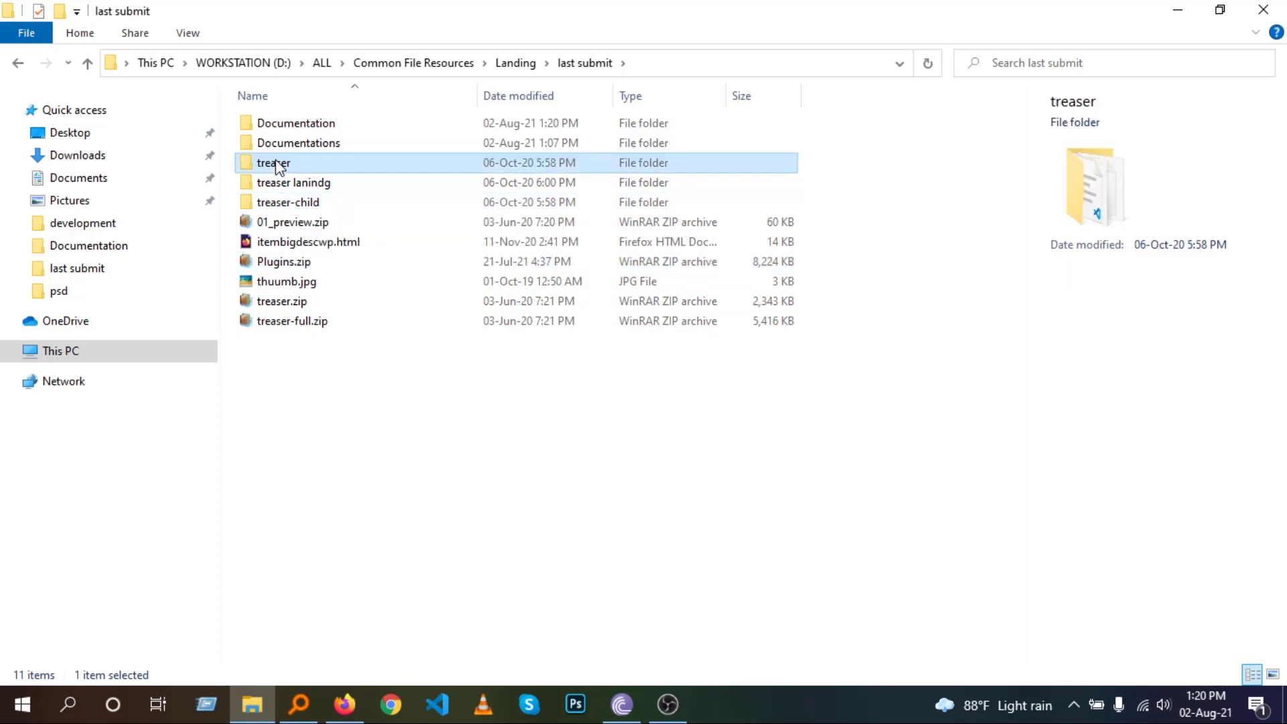
{"action": "left_click", "coordinate": [569, 67]}
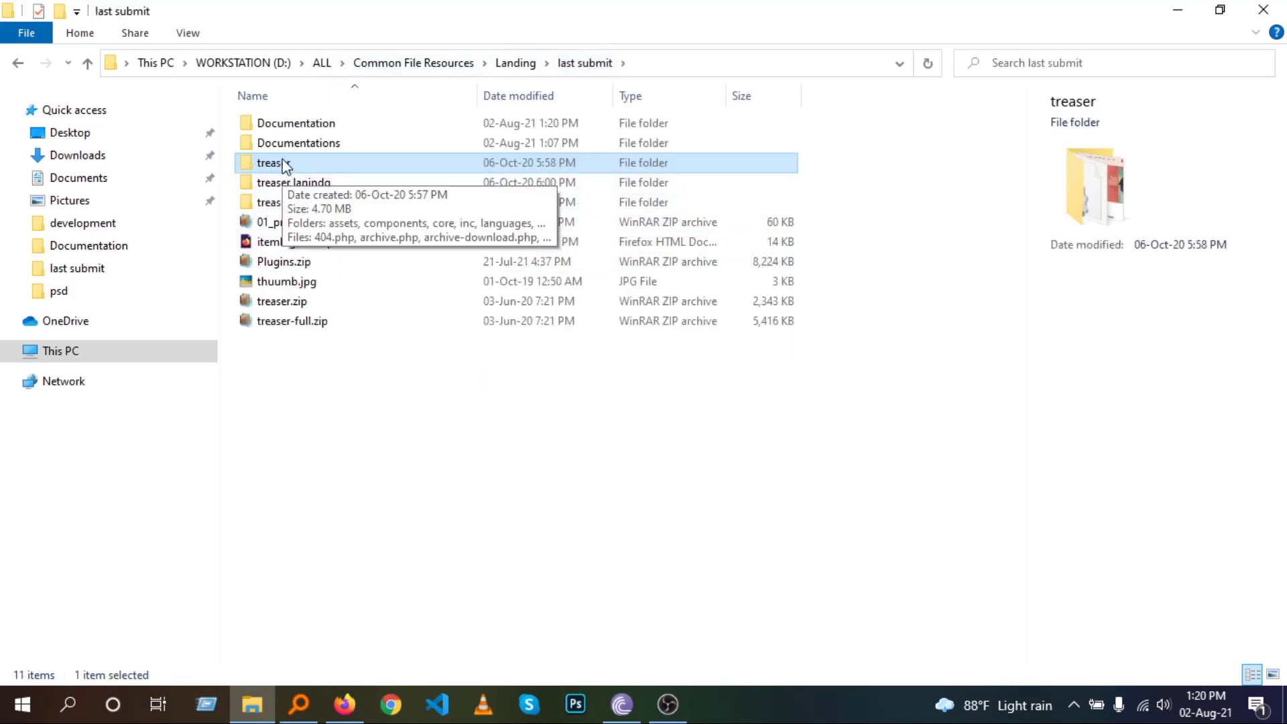
{"action": "double_click", "coordinate": [296, 127]}
{"action": "left_click", "coordinate": [599, 65]}
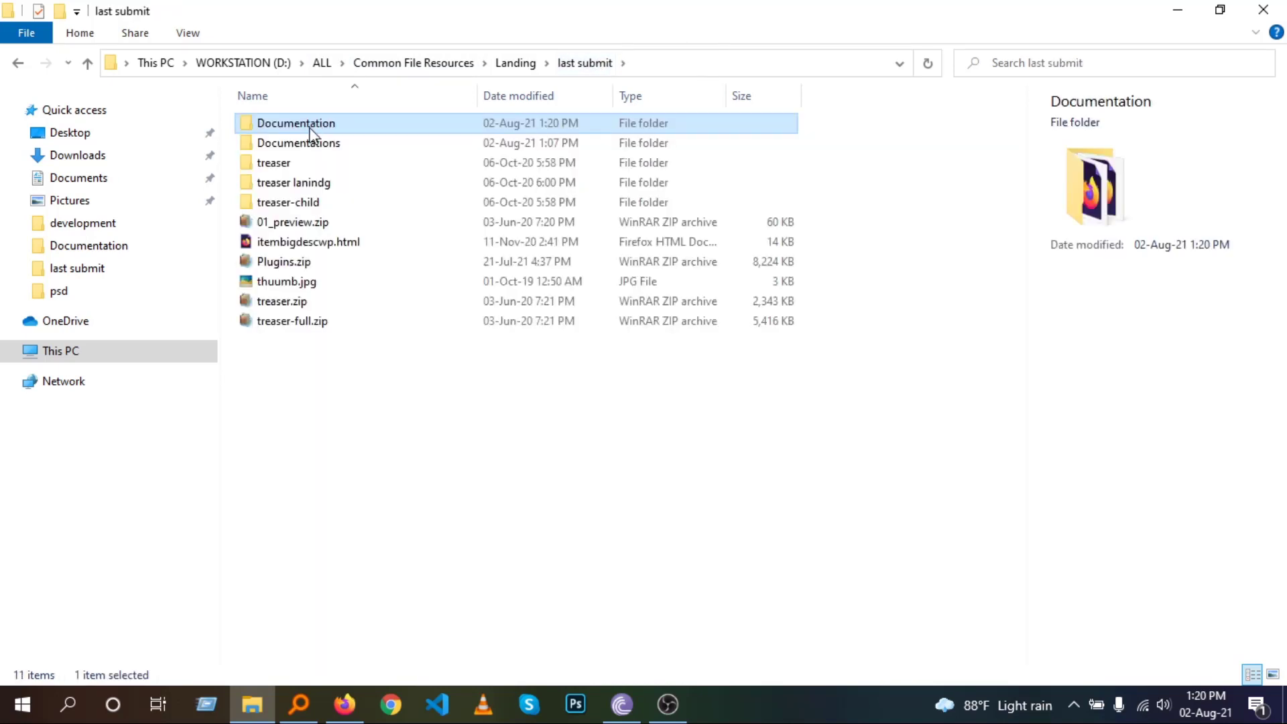
{"action": "left_click", "coordinate": [279, 168], "text": "ctrl"}
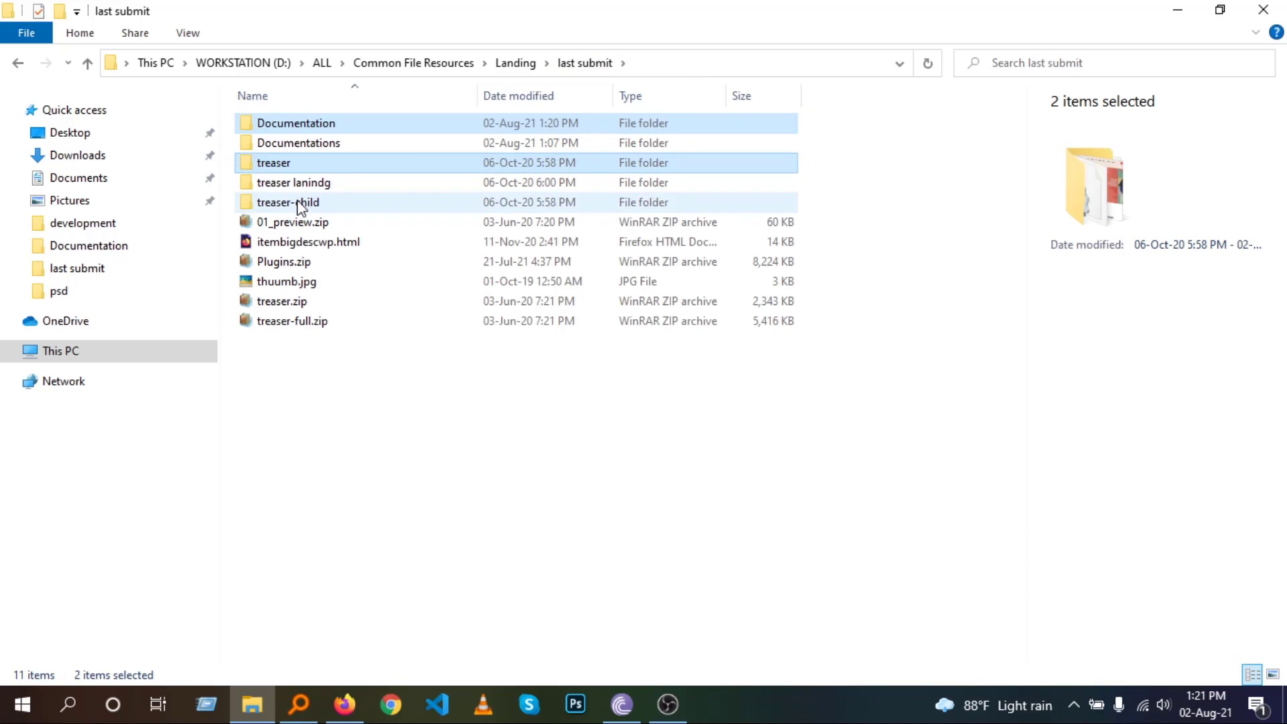
{"action": "left_click", "coordinate": [299, 204], "text": "ctrl"}
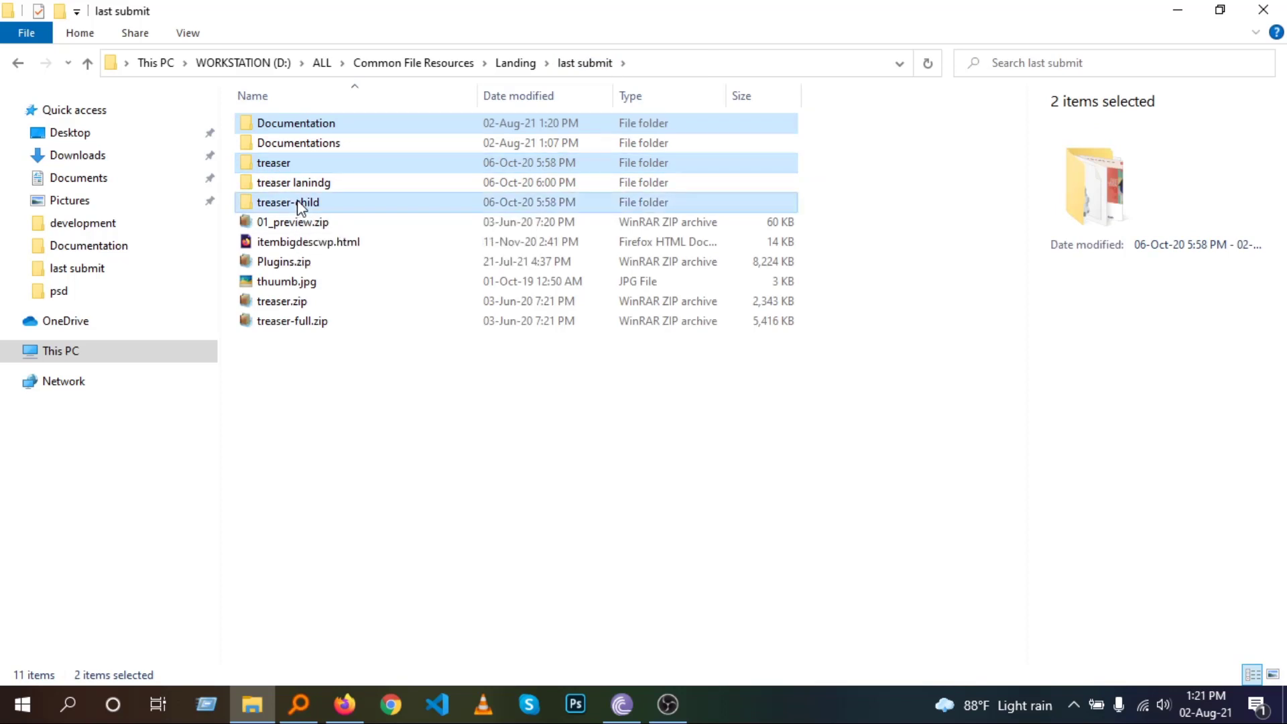
{"action": "left_click", "coordinate": [295, 263], "text": "ctrl"}
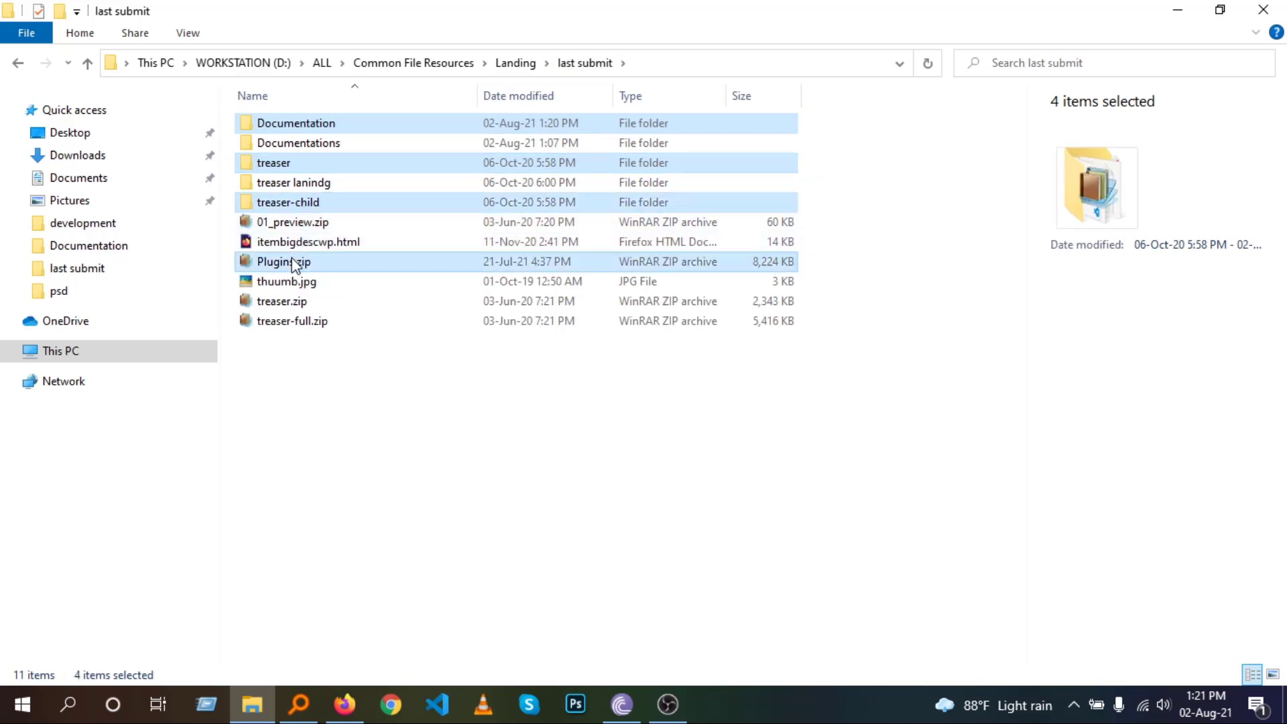
{"action": "left_click", "coordinate": [403, 362]}
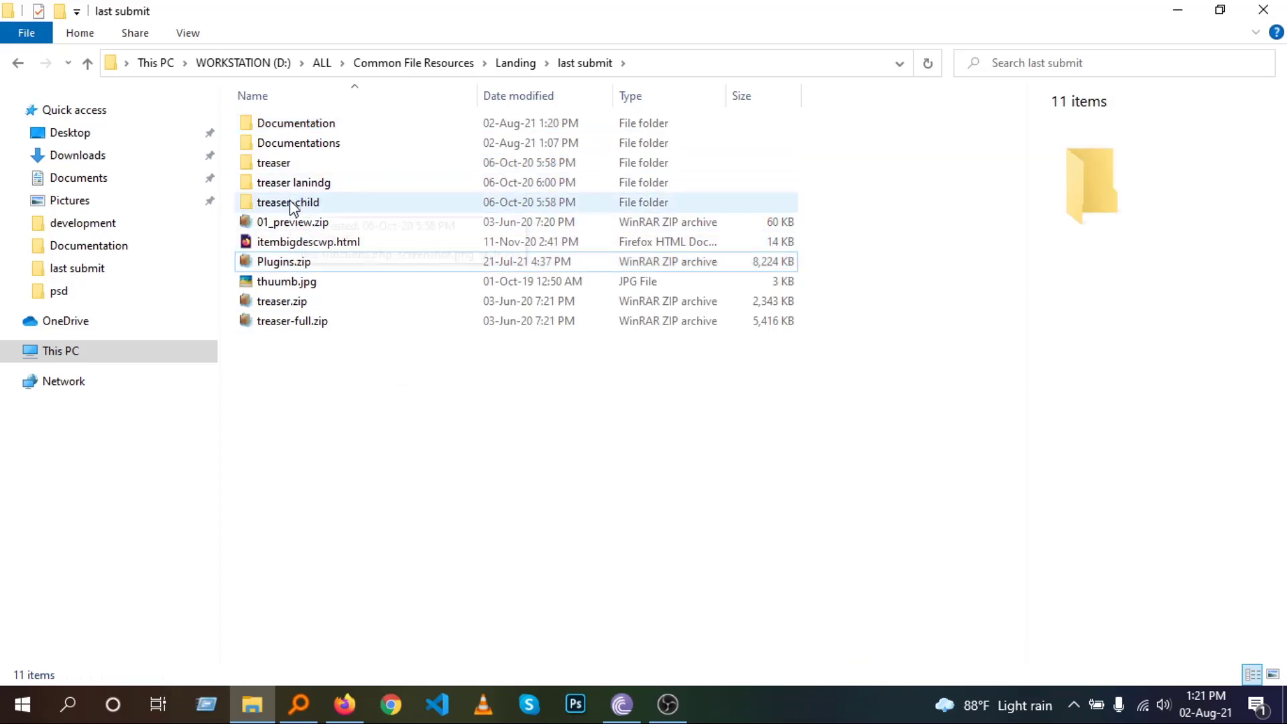
Compress the Documentation, treaser and treaser-child folders into one zip archive named treaser-Main.zip
{"action": "left_click", "coordinate": [287, 164]}
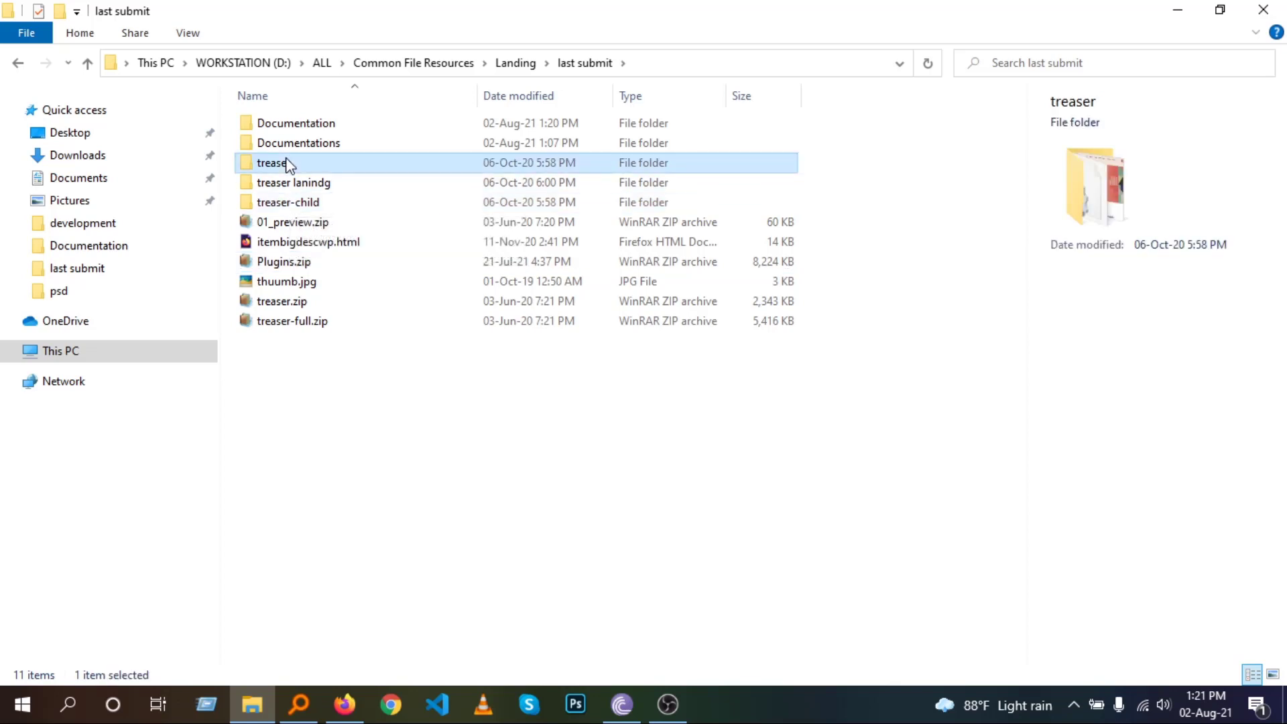
{"action": "left_click", "coordinate": [302, 124], "text": "ctrl"}
{"action": "left_click", "coordinate": [291, 204], "text": "ctrl"}
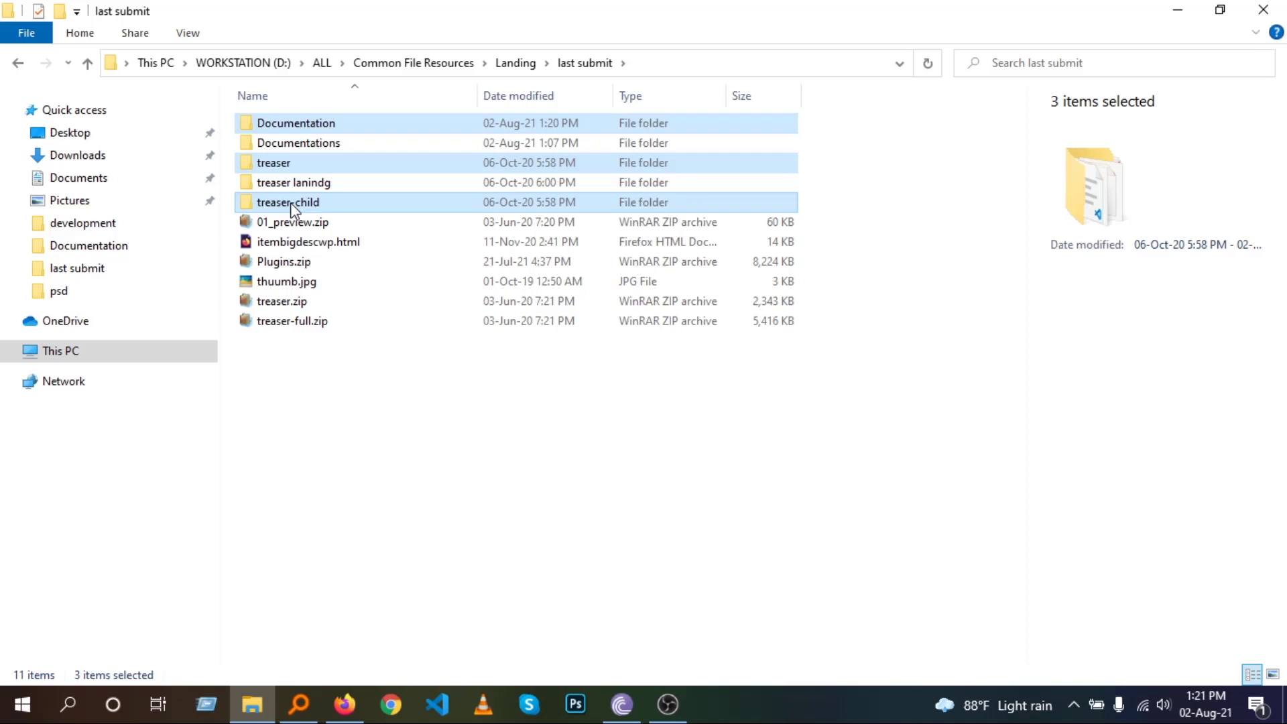
{"action": "right_click", "coordinate": [291, 203]}
{"action": "mouse_move", "coordinate": [385, 453]}
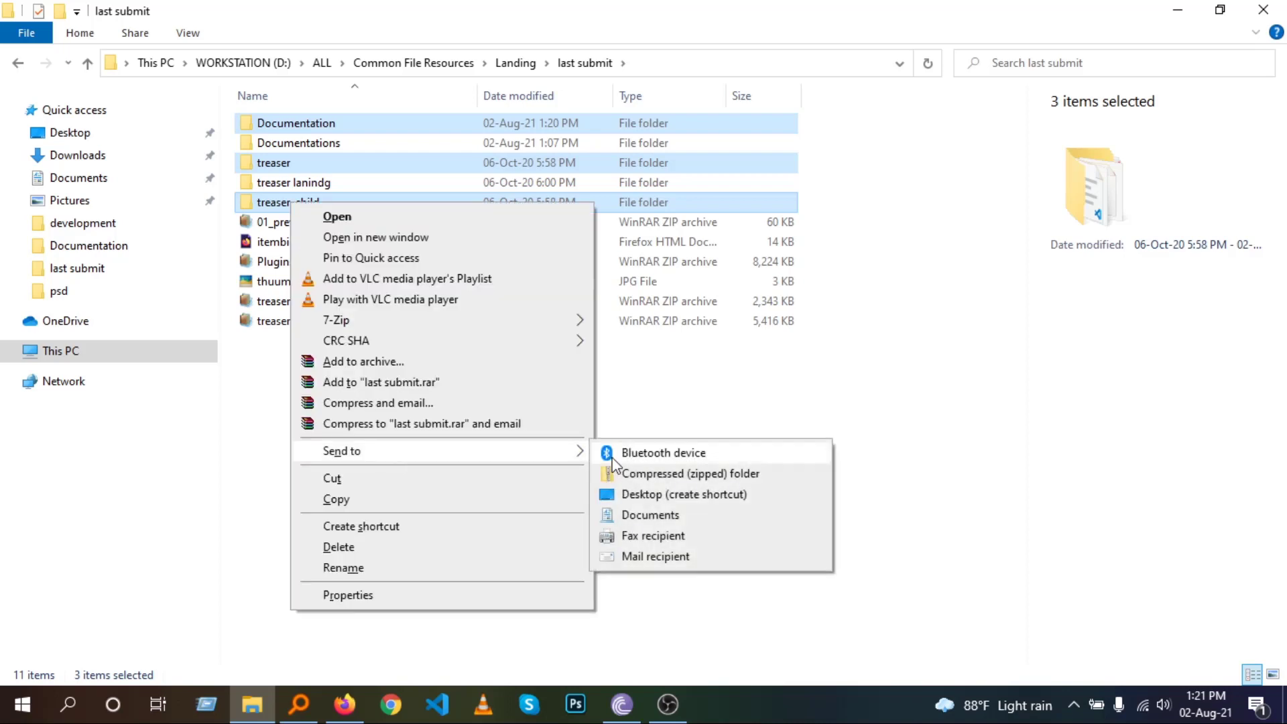
{"action": "left_click", "coordinate": [669, 477]}
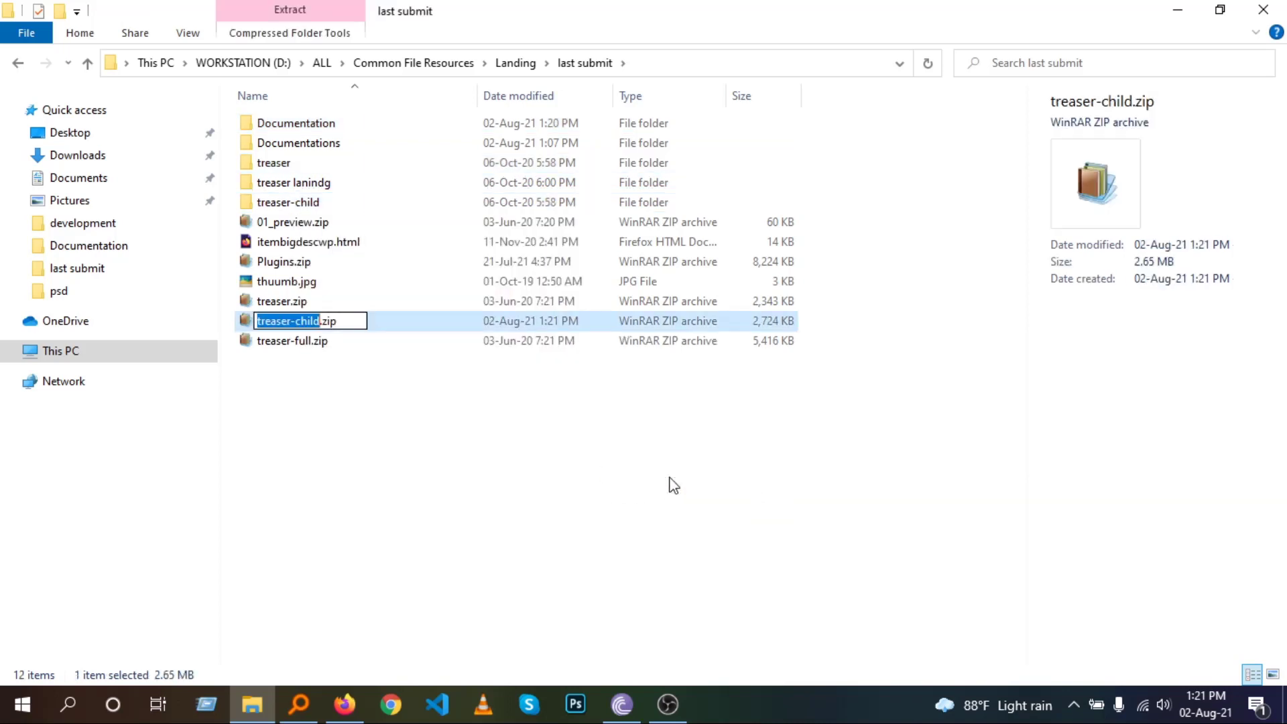
{"action": "left_click", "coordinate": [303, 322]}
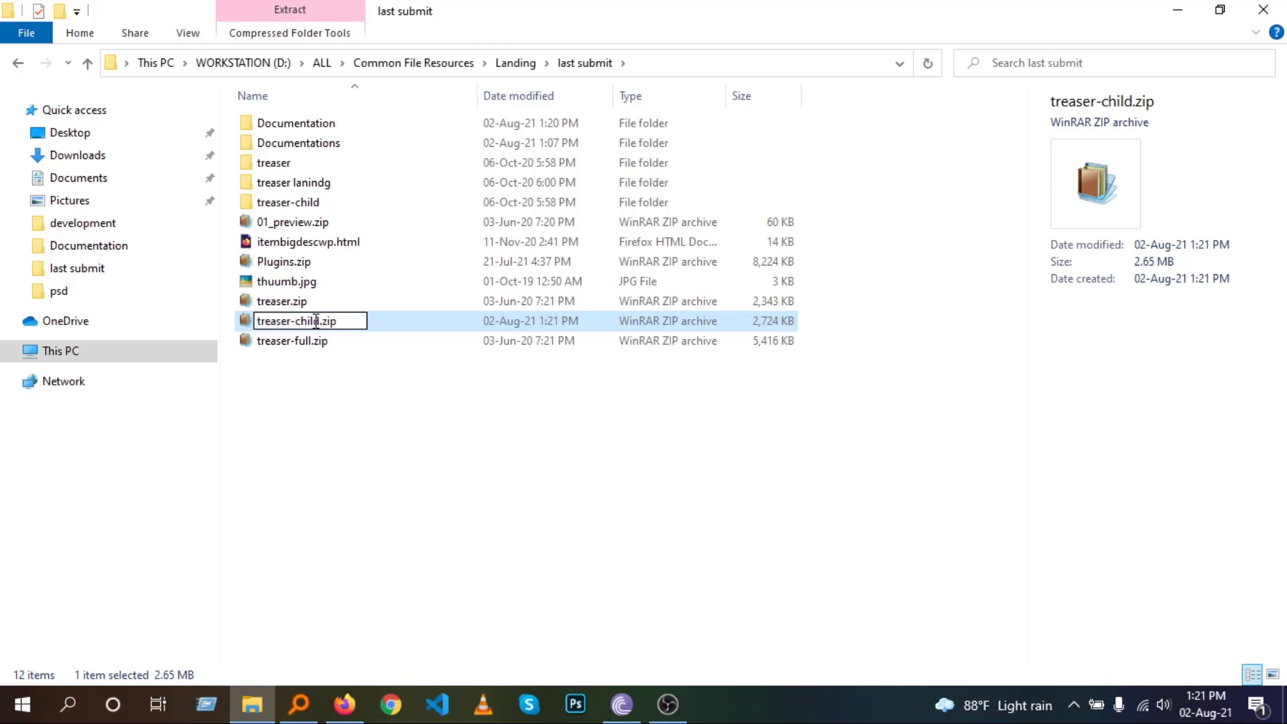
{"action": "type", "text": "Main"}
{"action": "key", "text": "Return"}
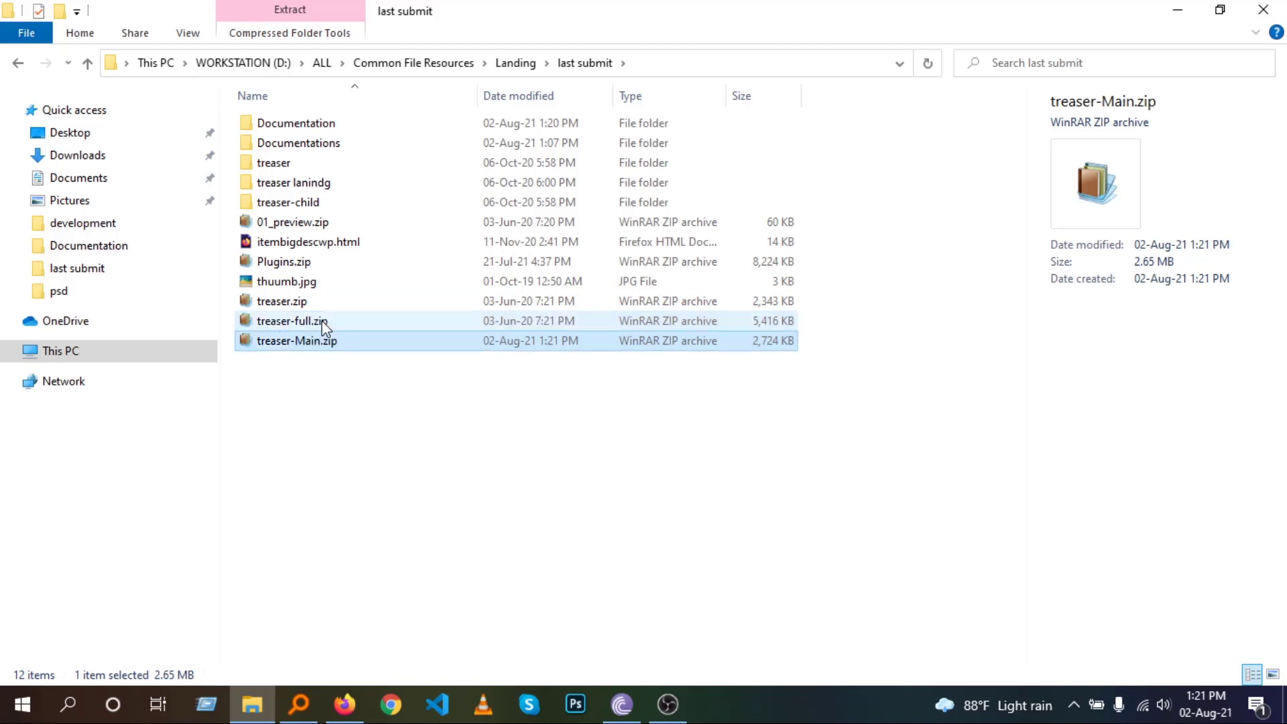
Compress Plugins.zip and treaser-Main.zip together into a zip archive named Treaser-FullTheme.zip
{"action": "left_click", "coordinate": [276, 262], "text": "ctrl"}
{"action": "right_click", "coordinate": [275, 262]}
{"action": "mouse_move", "coordinate": [403, 534]}
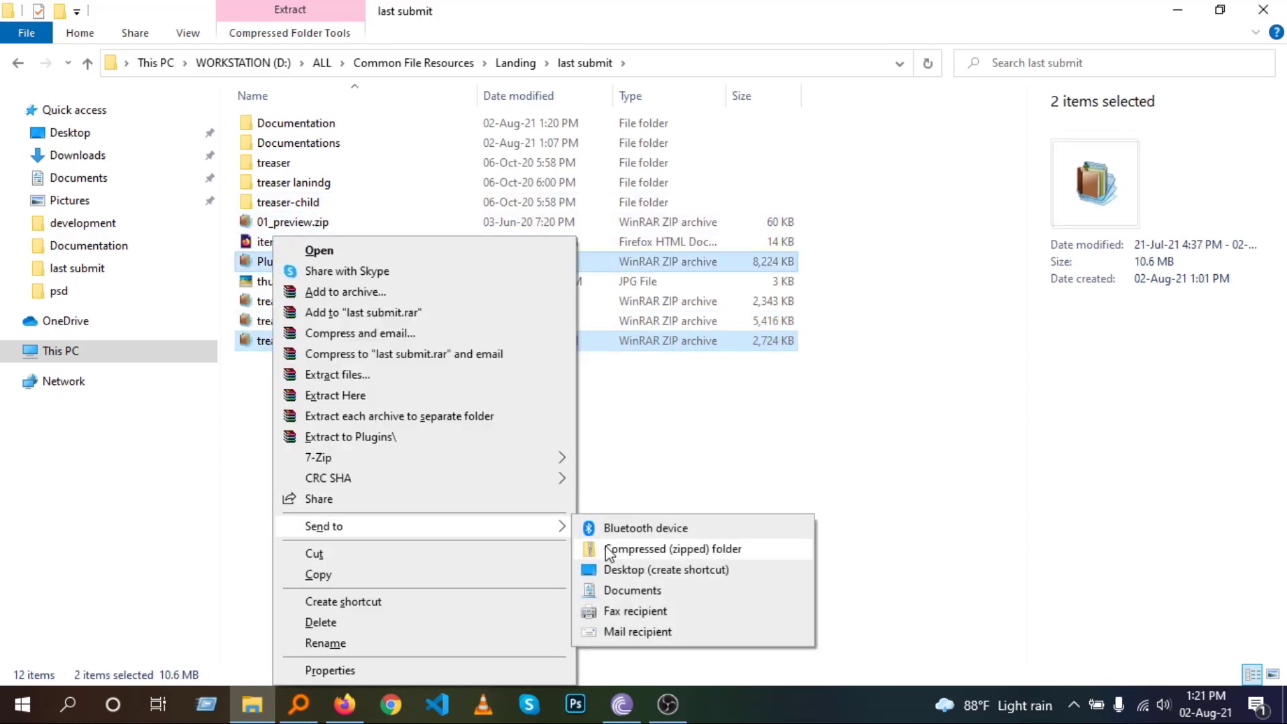
{"action": "left_click", "coordinate": [611, 551]}
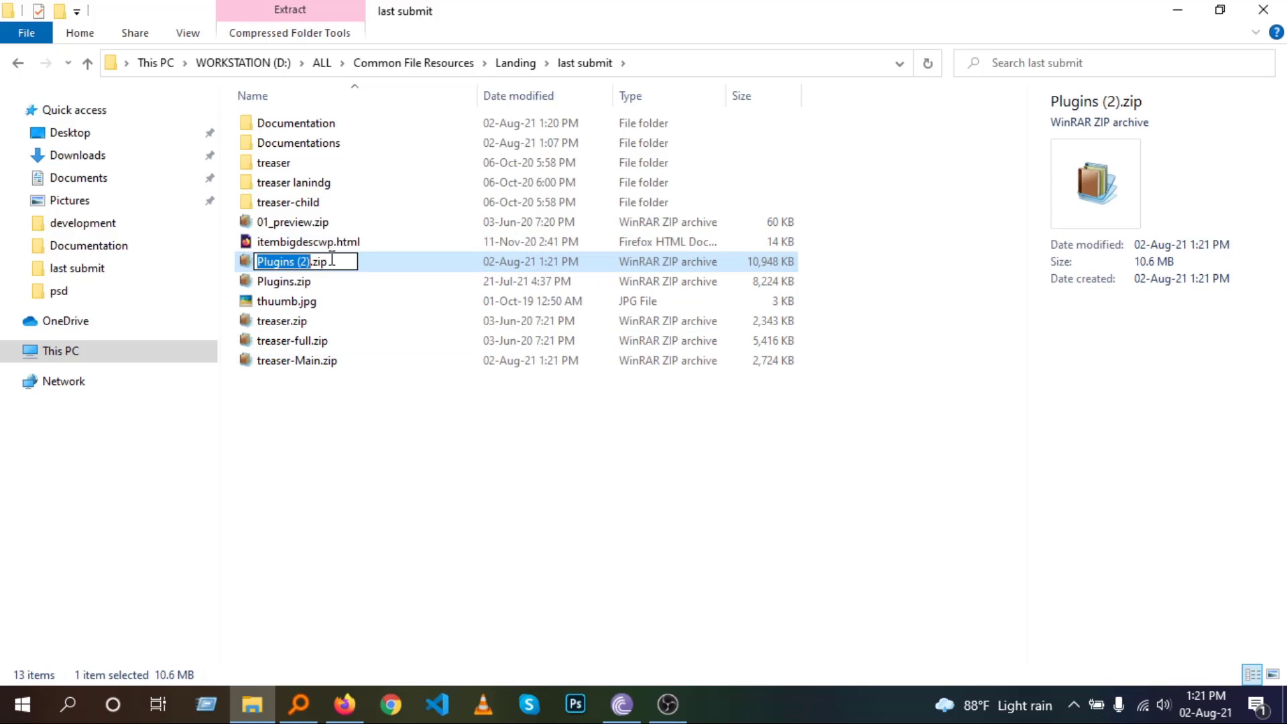
{"action": "type", "text": "Treaser"}
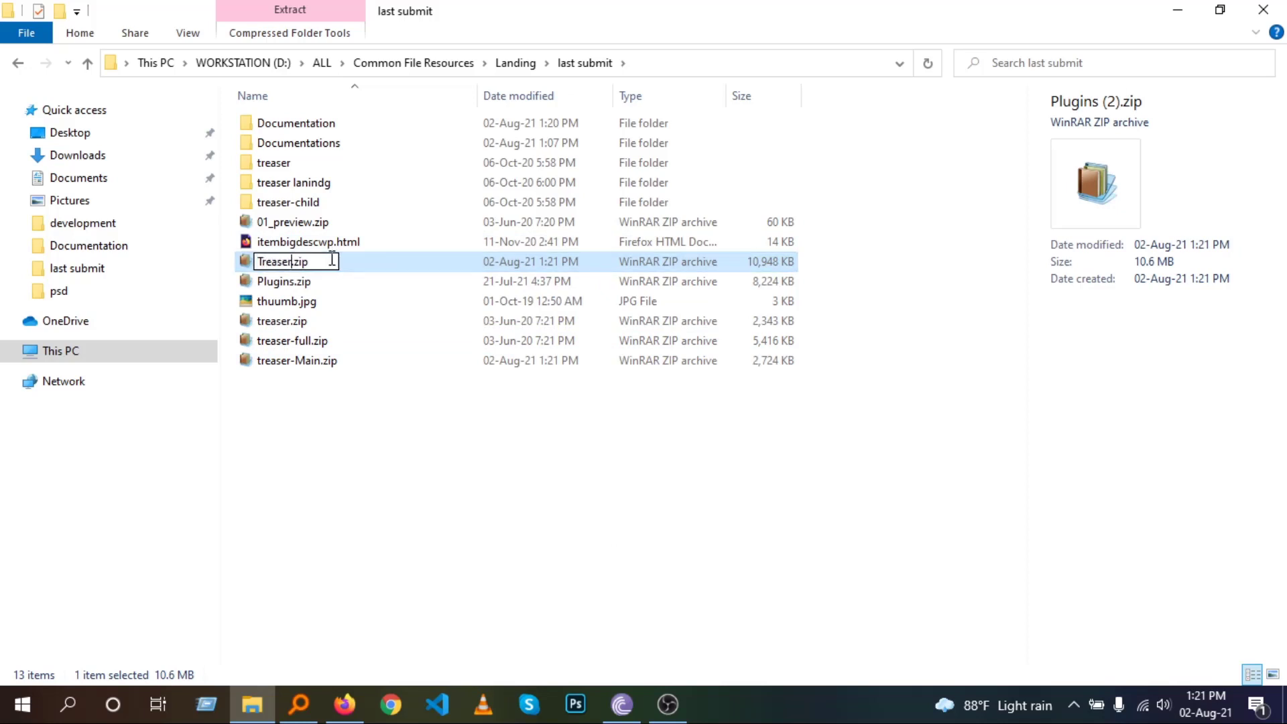
{"action": "type", "text": "-FullTheme"}
{"action": "key", "text": "Return"}
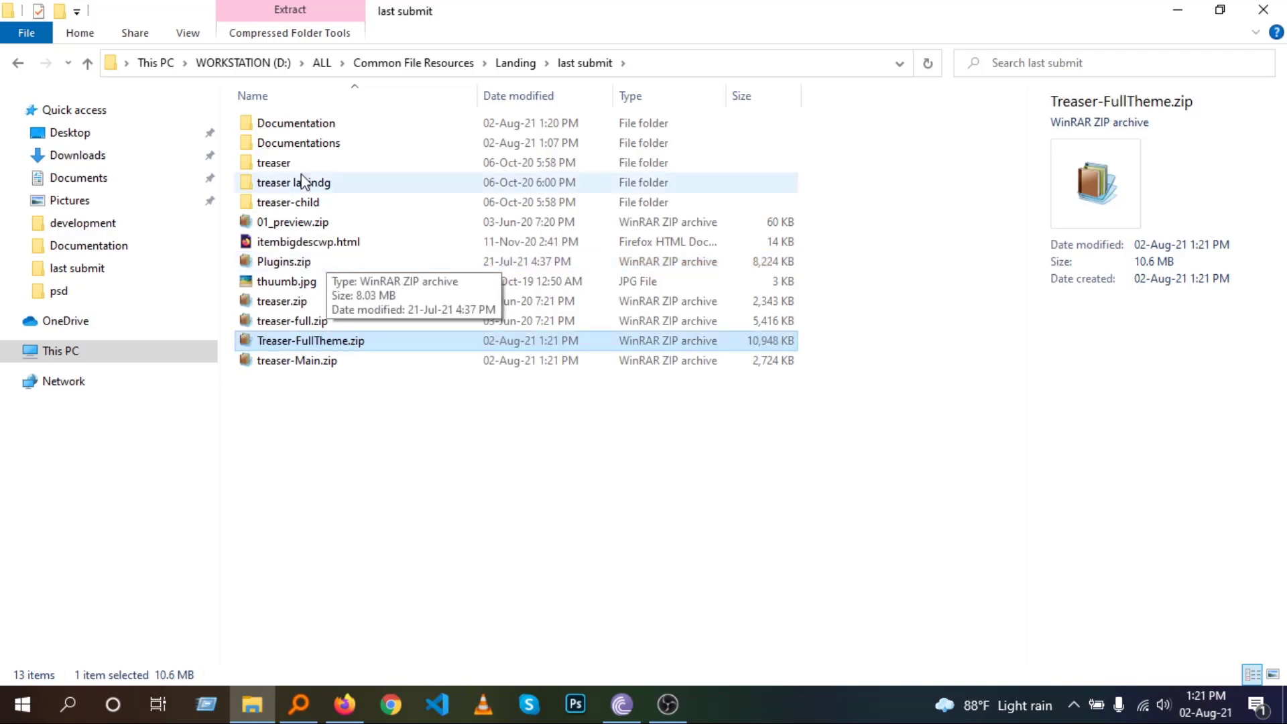
Review Plugins.zip and Treaser-FullTheme.zip in the folder, and view the thumbnail image thuumb.jpg
{"action": "left_click", "coordinate": [284, 261]}
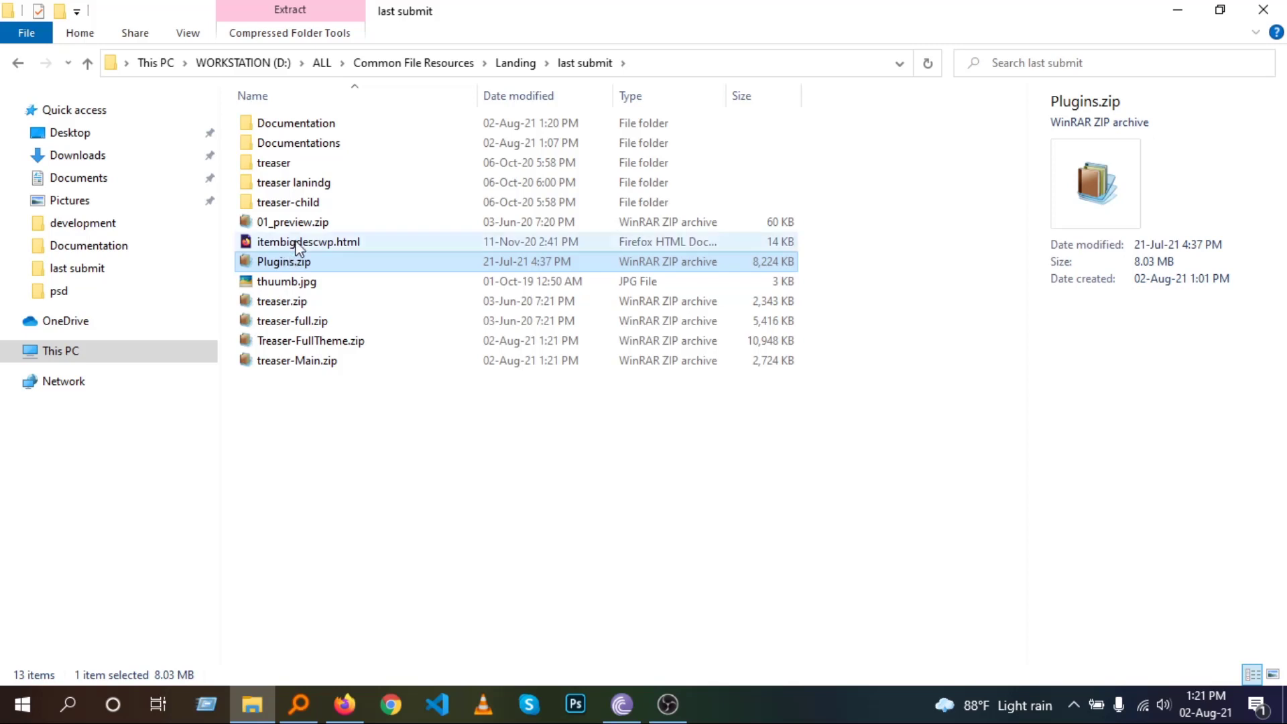
{"action": "left_click", "coordinate": [326, 341]}
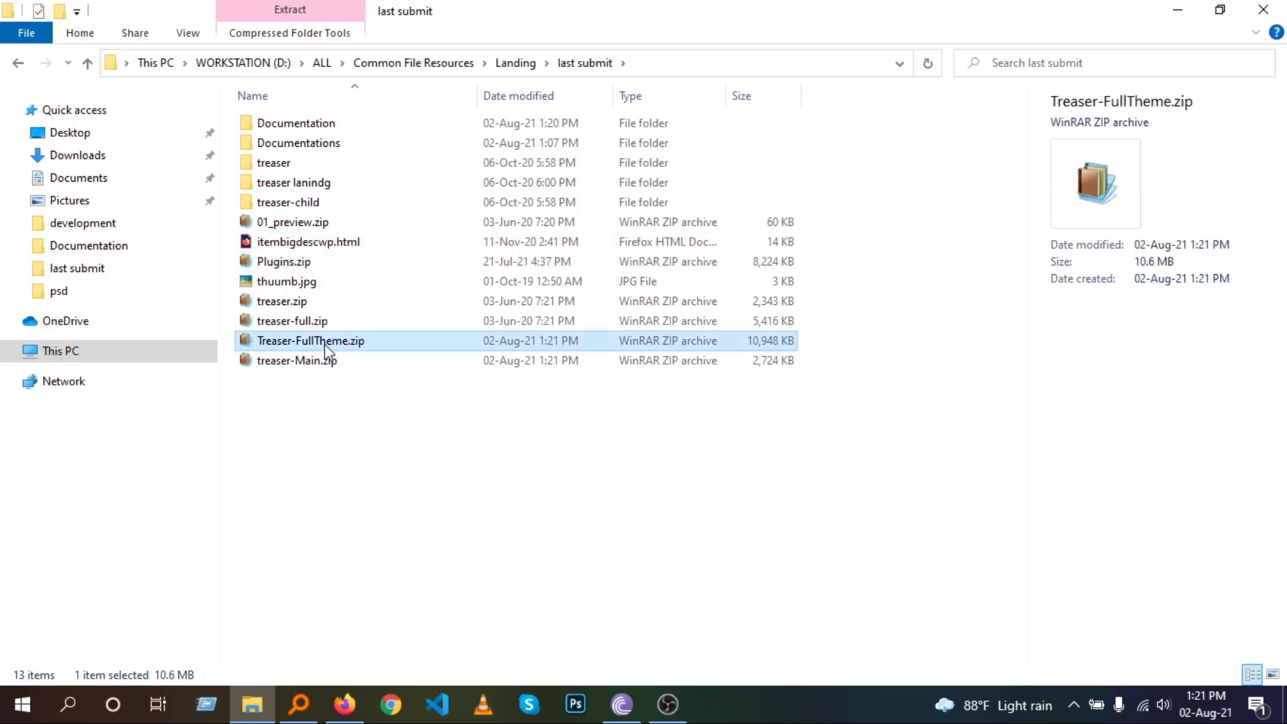
{"action": "double_click", "coordinate": [271, 284]}
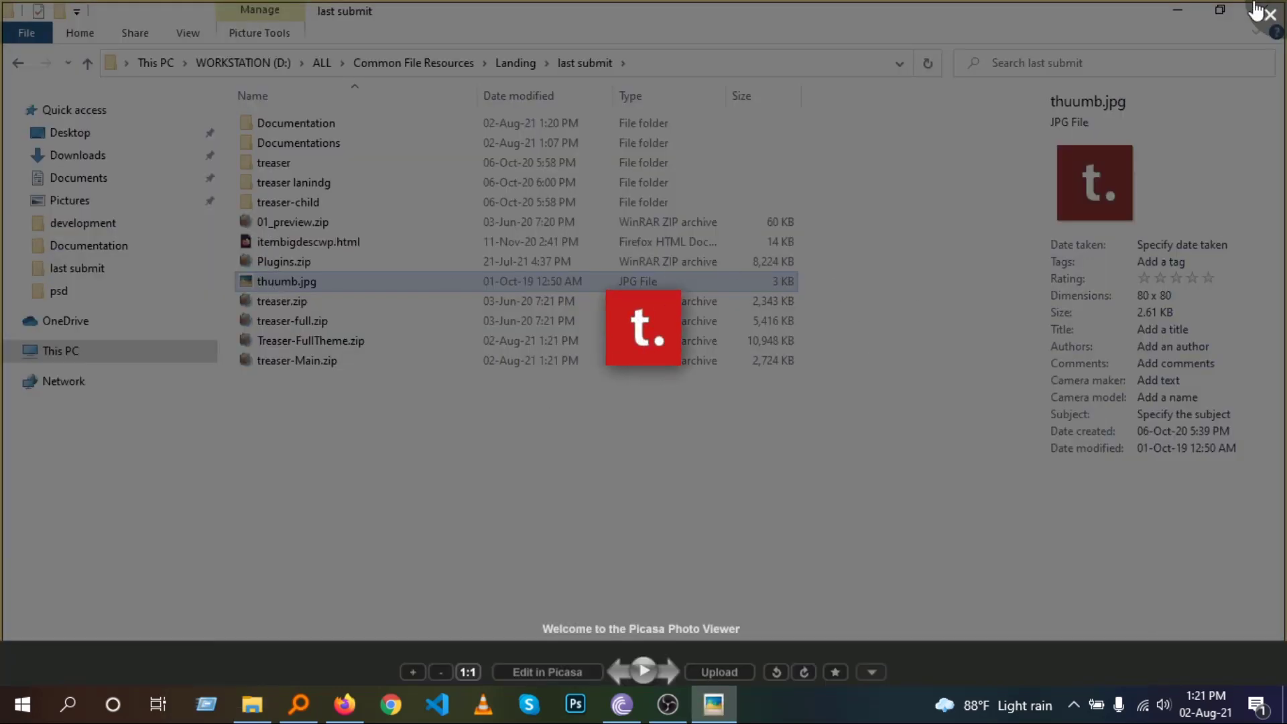
{"action": "left_click", "coordinate": [1271, 17]}
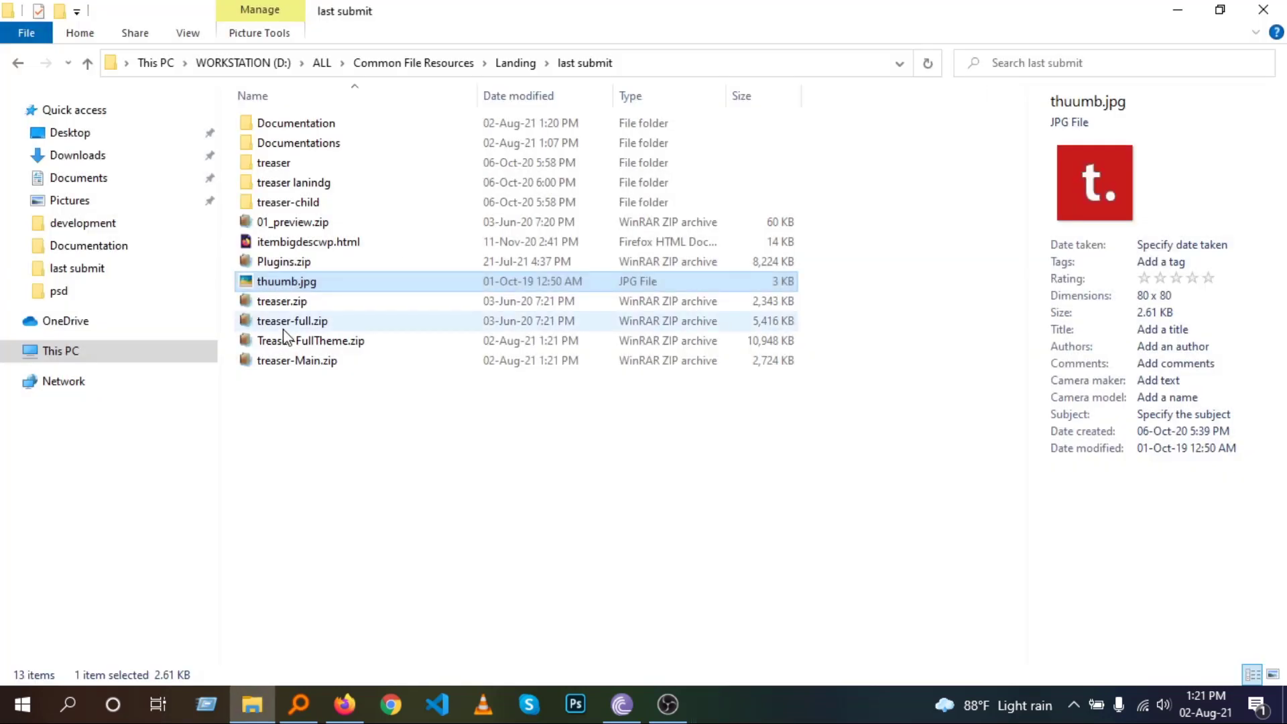
Extract 01_preview.zip into its own 01_preview folder, and open that folder to select the preview image
{"action": "right_click", "coordinate": [293, 223]}
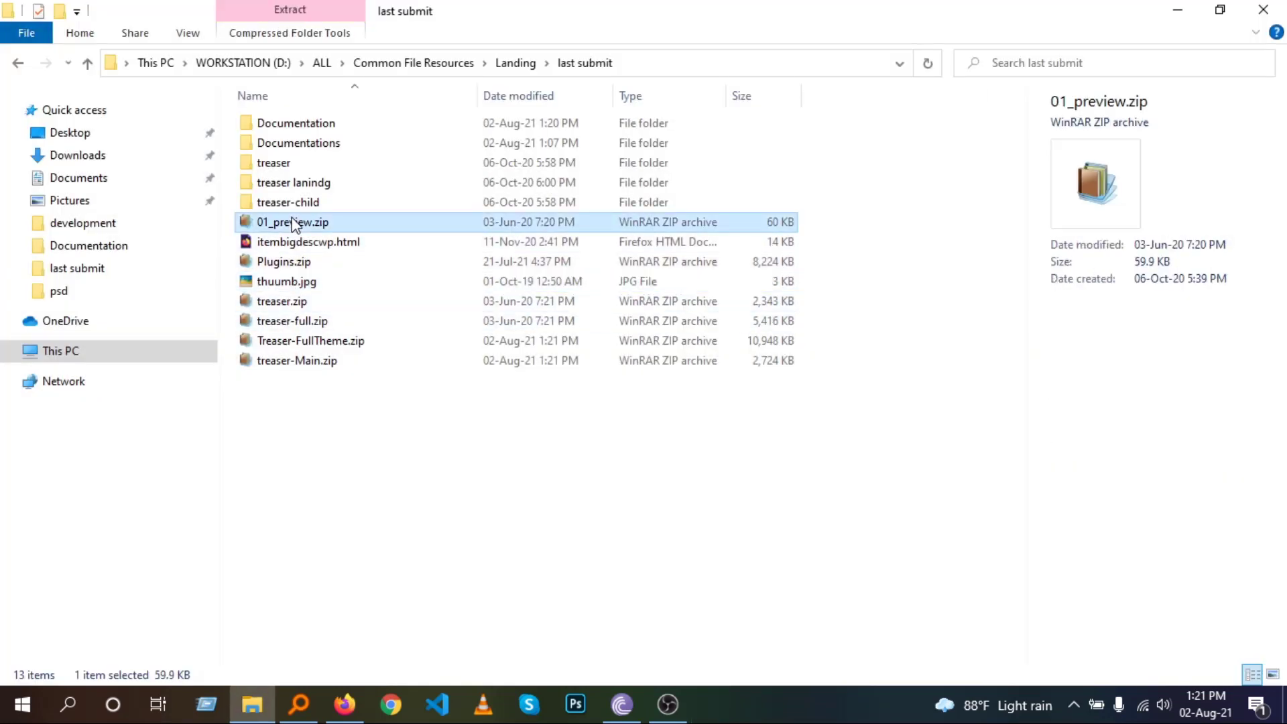
{"action": "left_click", "coordinate": [380, 334]}
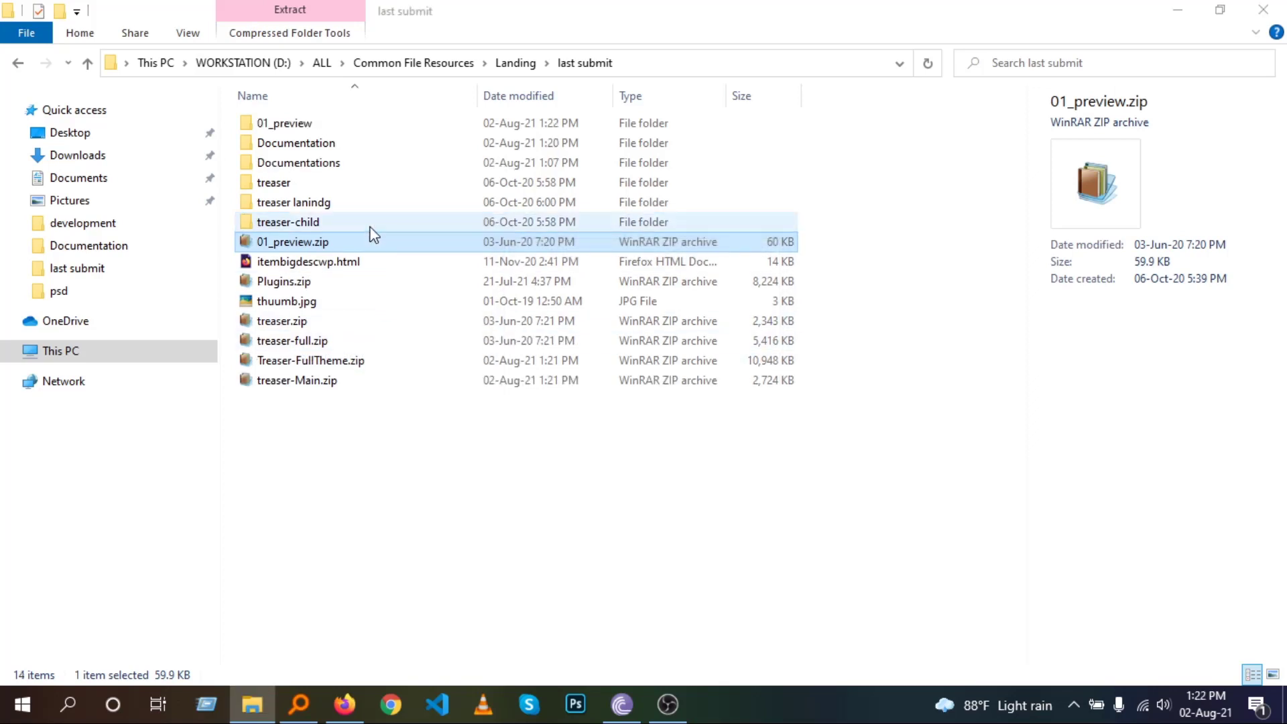
{"action": "double_click", "coordinate": [278, 126]}
{"action": "left_click", "coordinate": [274, 159]}
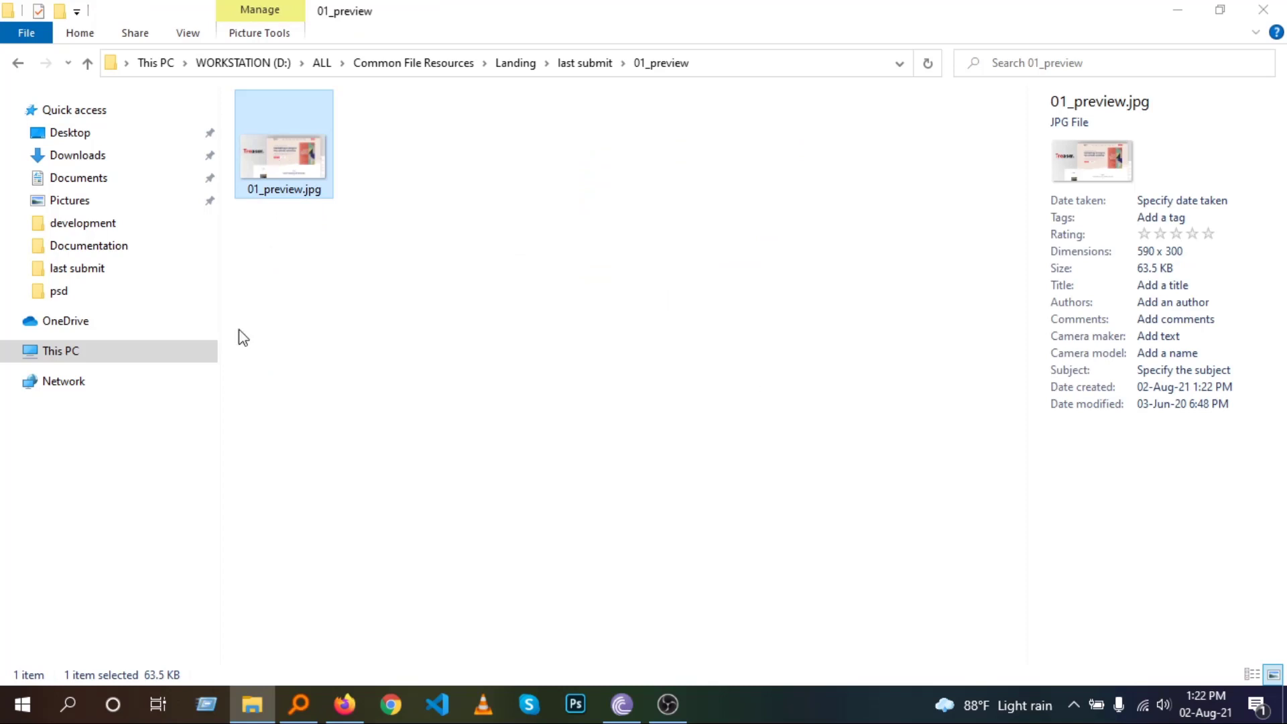
Duplicate 01_preview.jpg in the 01_preview folder and rename the copy 02_homepage.jpg
{"action": "right_click", "coordinate": [286, 169]}
{"action": "left_click", "coordinate": [357, 577]}
{"action": "key", "text": "ctrl+v"}
{"action": "right_click", "coordinate": [408, 144]}
{"action": "left_click", "coordinate": [265, 172]}
{"action": "right_click", "coordinate": [264, 172]}
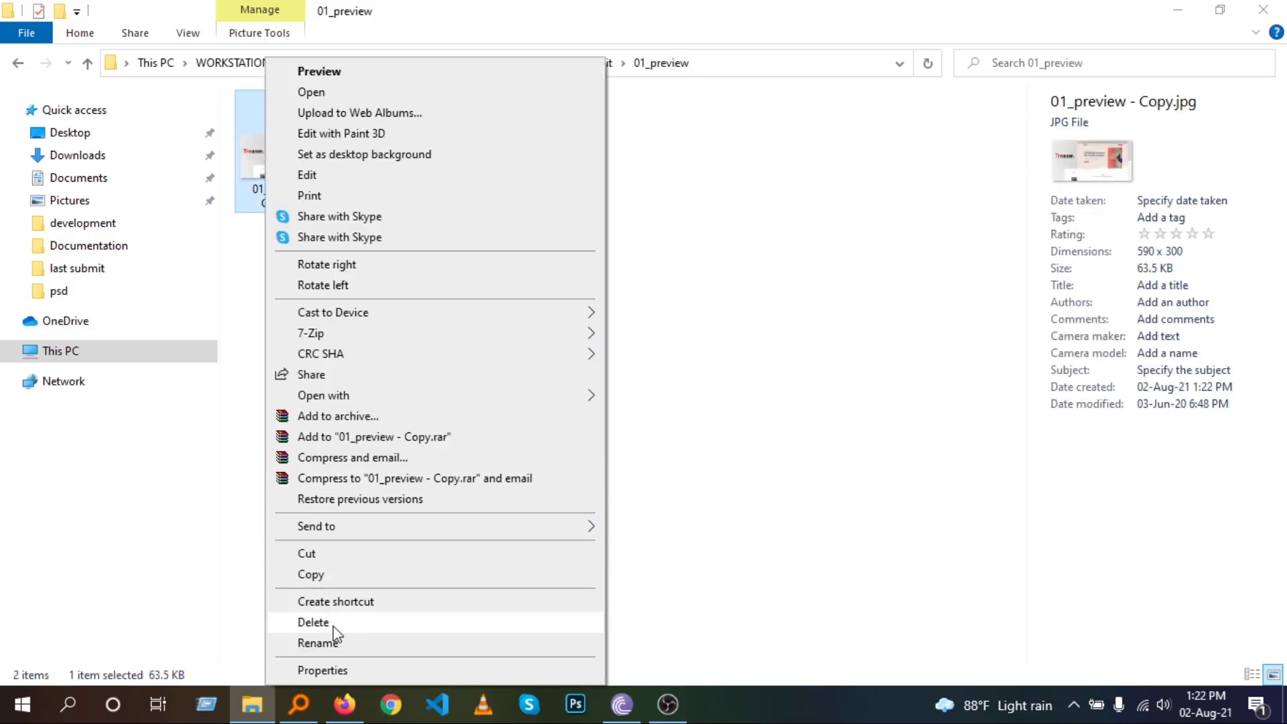
{"action": "left_click", "coordinate": [330, 643]}
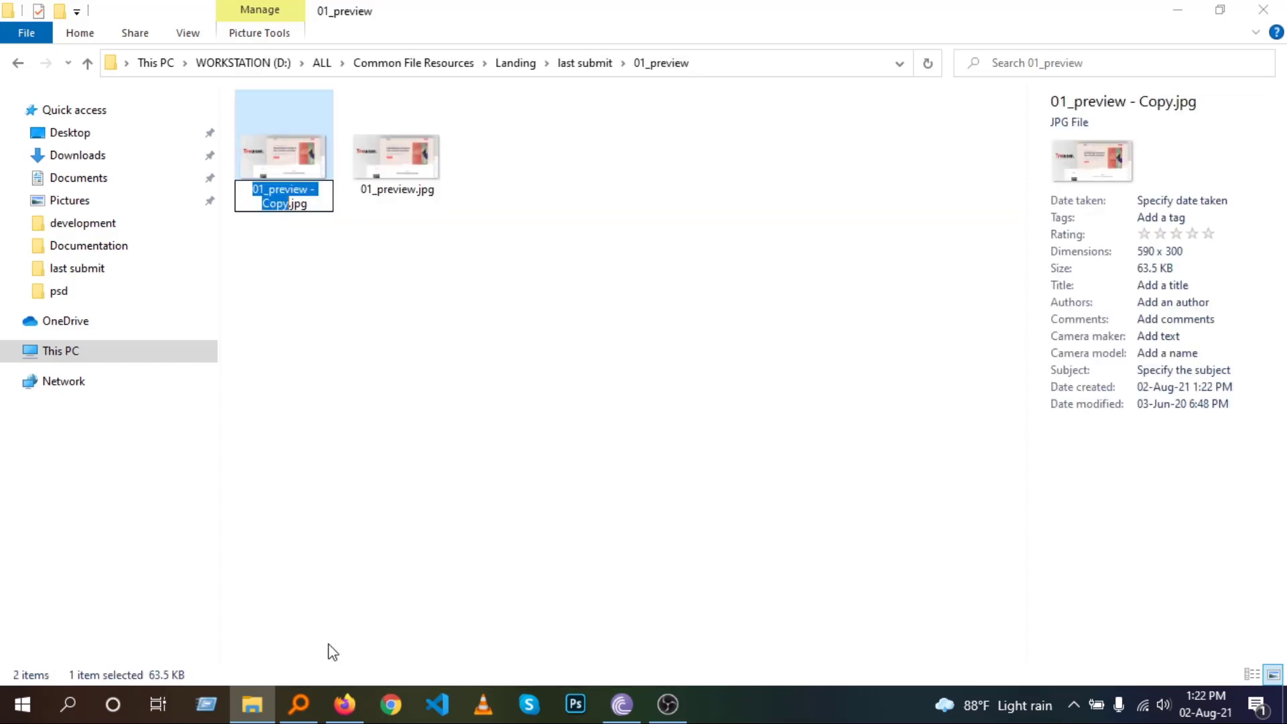
{"action": "type", "text": "02_"}
{"action": "type", "text": "home"}
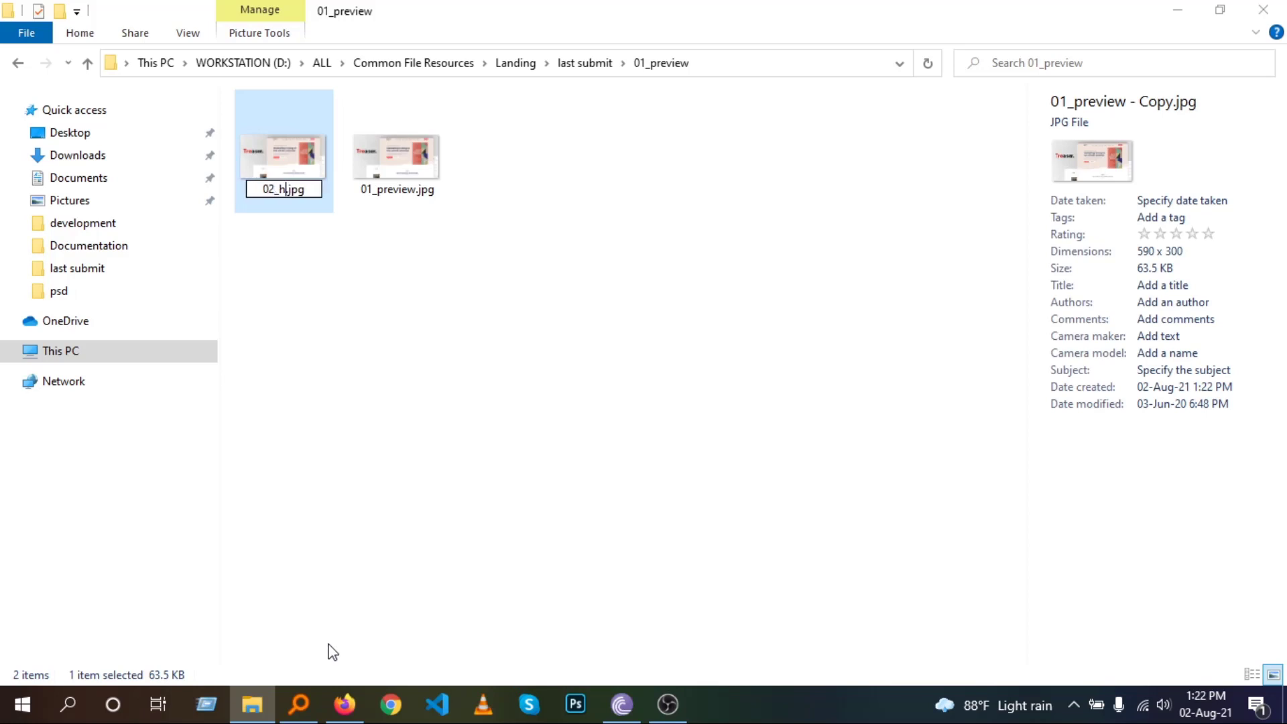
{"action": "type", "text": "page"}
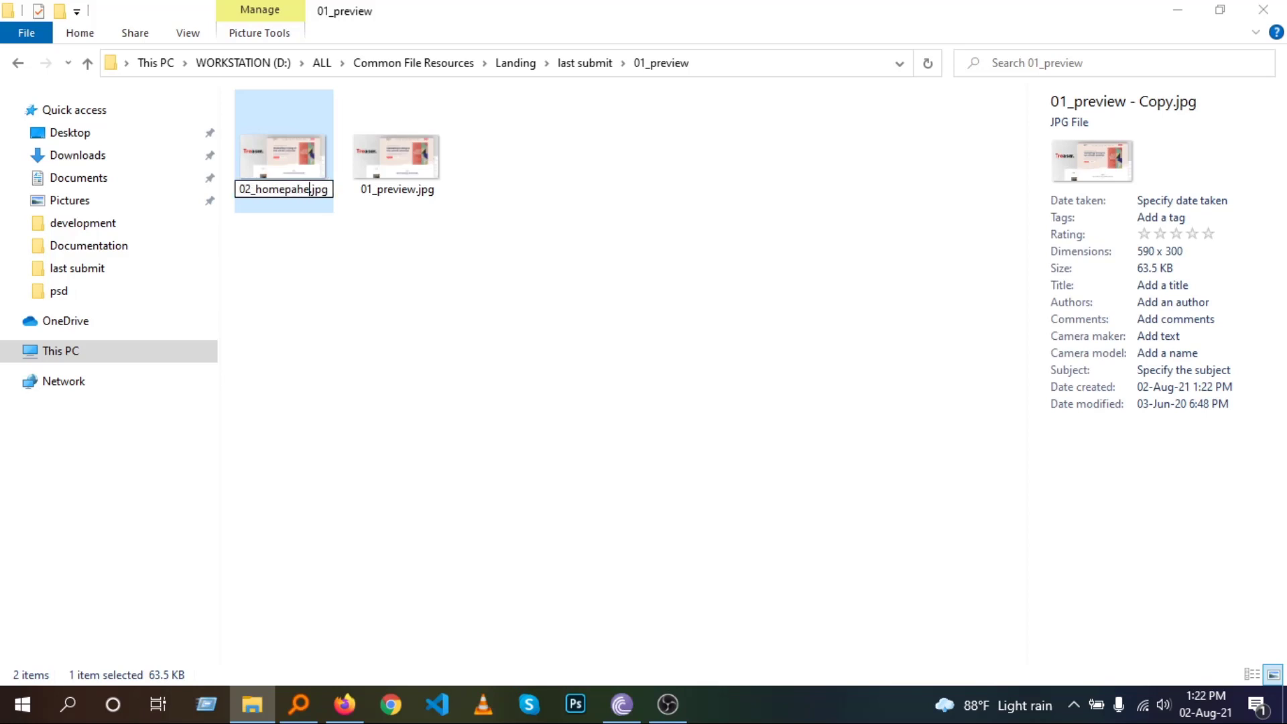
{"action": "key", "text": "Return"}
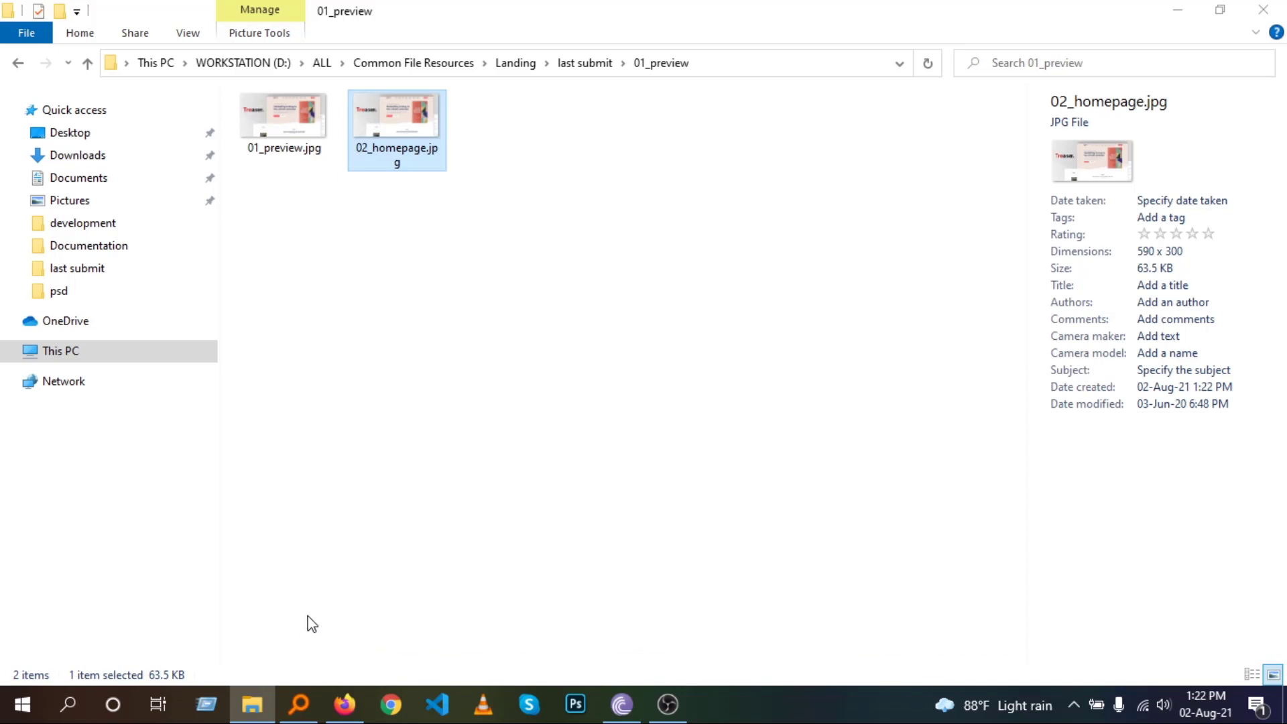
Add another copy of 01_preview.jpg to the folder and rename it 03_about.jpg
{"action": "key", "text": "ctrl+v"}
{"action": "right_click", "coordinate": [275, 163]}
{"action": "left_click", "coordinate": [340, 640]}
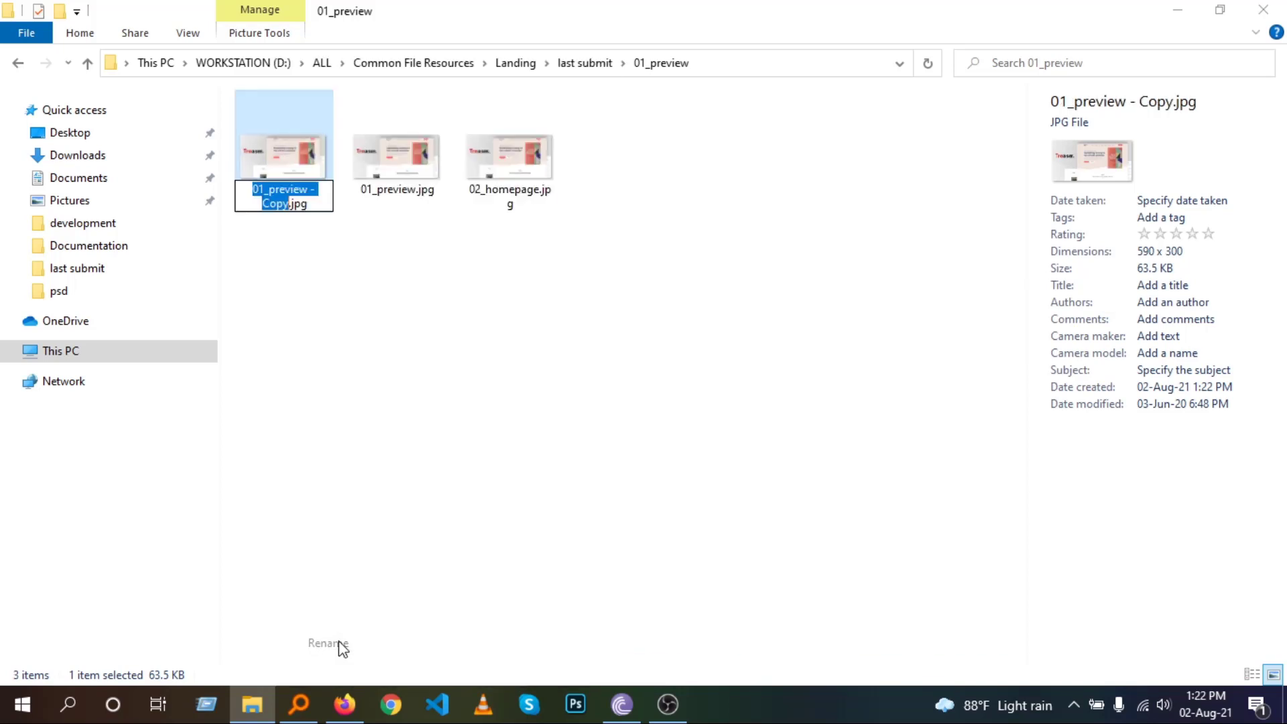
{"action": "type", "text": "03_"}
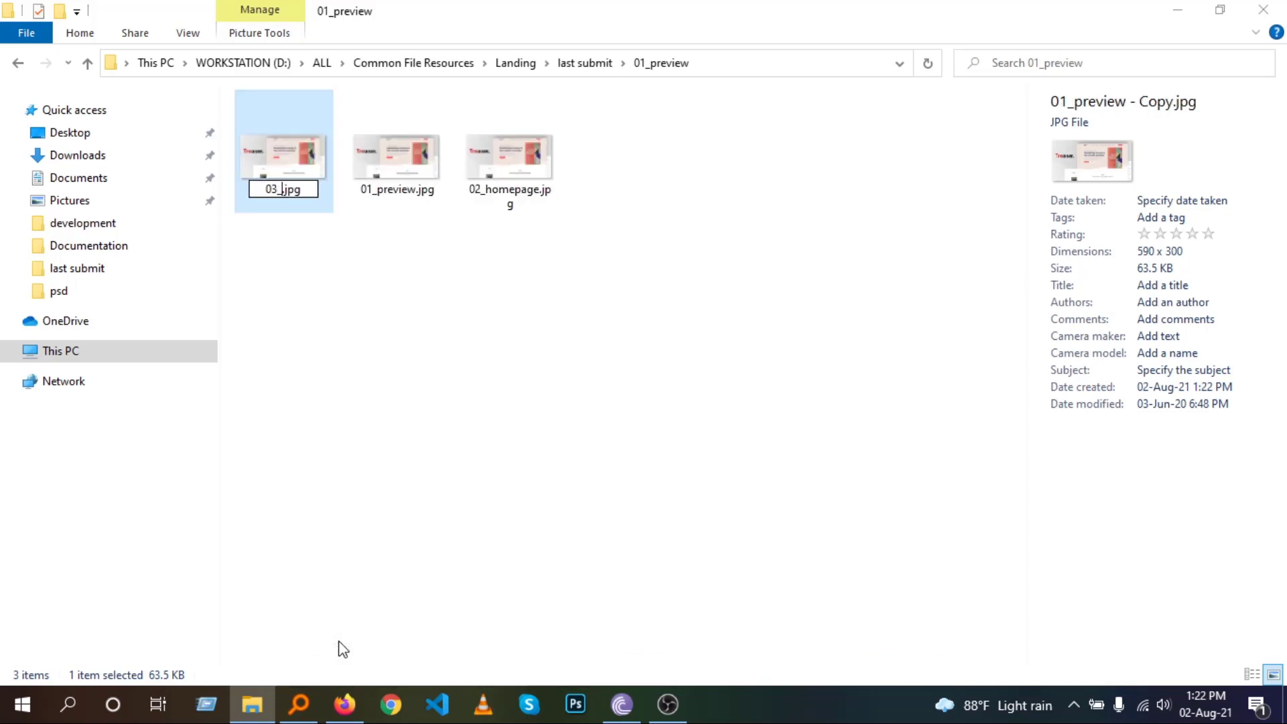
{"action": "type", "text": "about"}
{"action": "key", "text": "Return"}
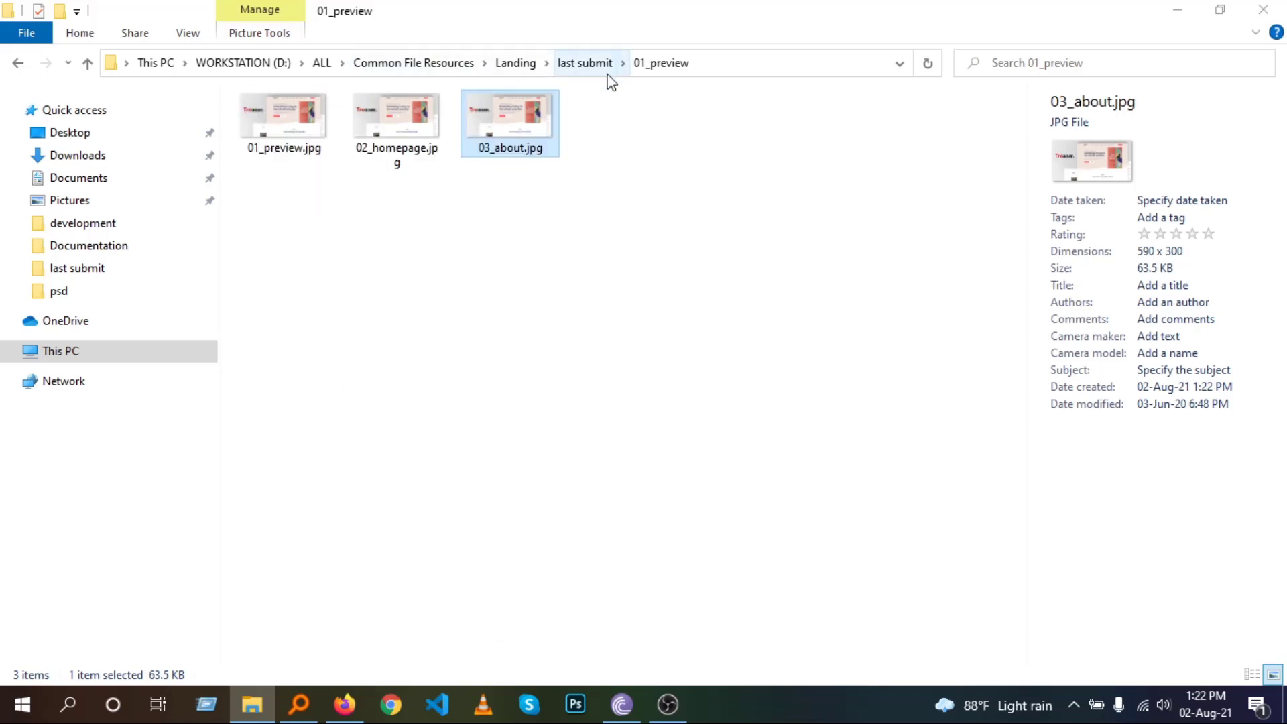
Compress the 01_preview folder in last submit into a zip archive named preview.zip, and copy the last submit folder's path
{"action": "left_click", "coordinate": [590, 67]}
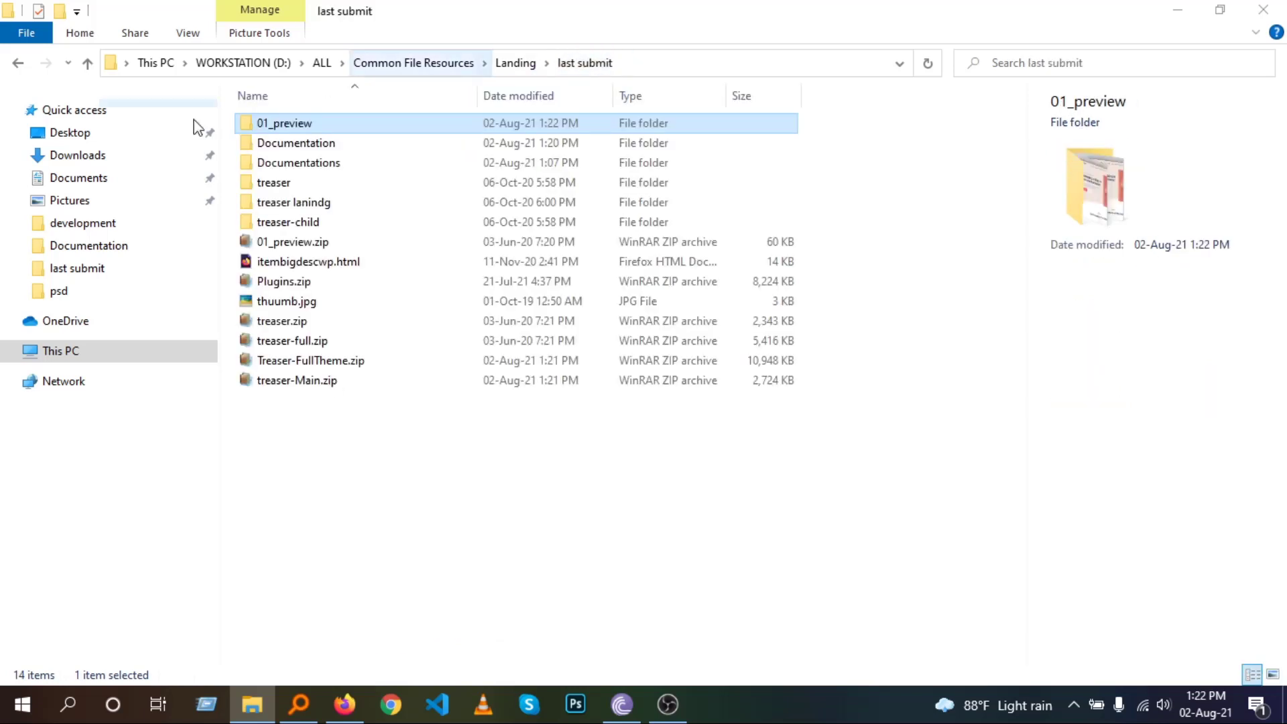
{"action": "right_click", "coordinate": [303, 122]}
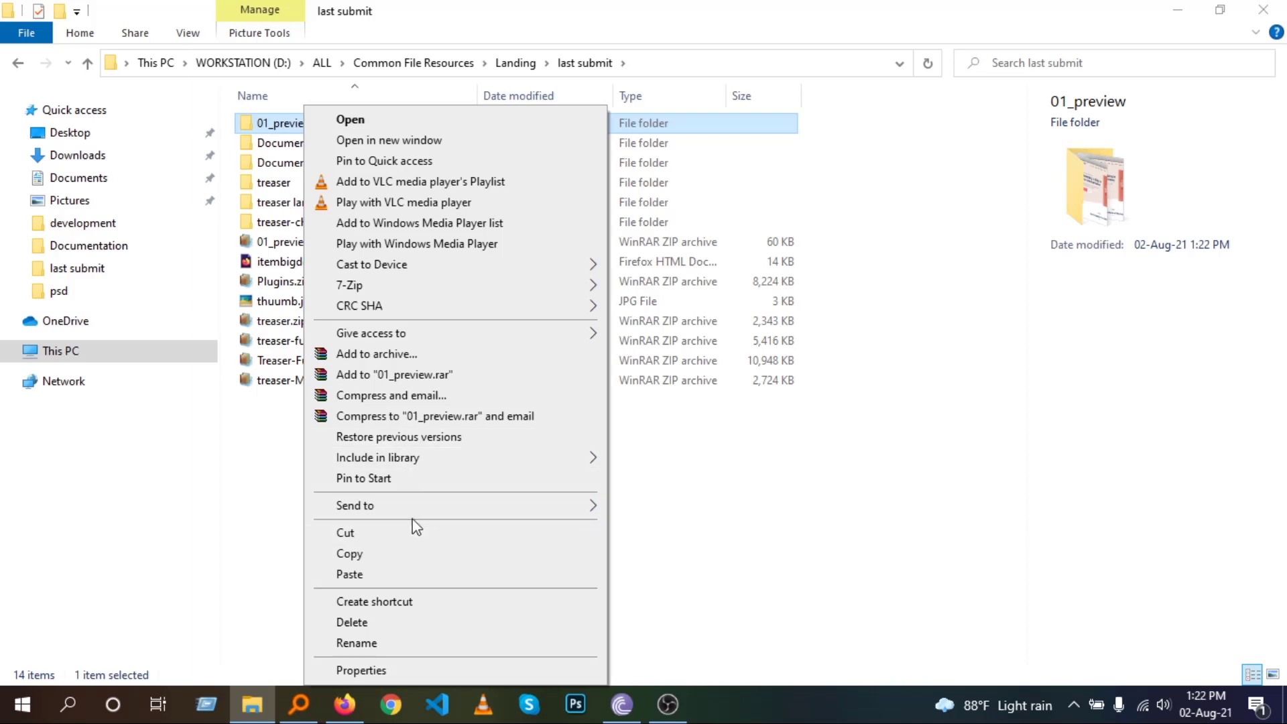
{"action": "mouse_move", "coordinate": [435, 507]}
{"action": "left_click", "coordinate": [756, 529]}
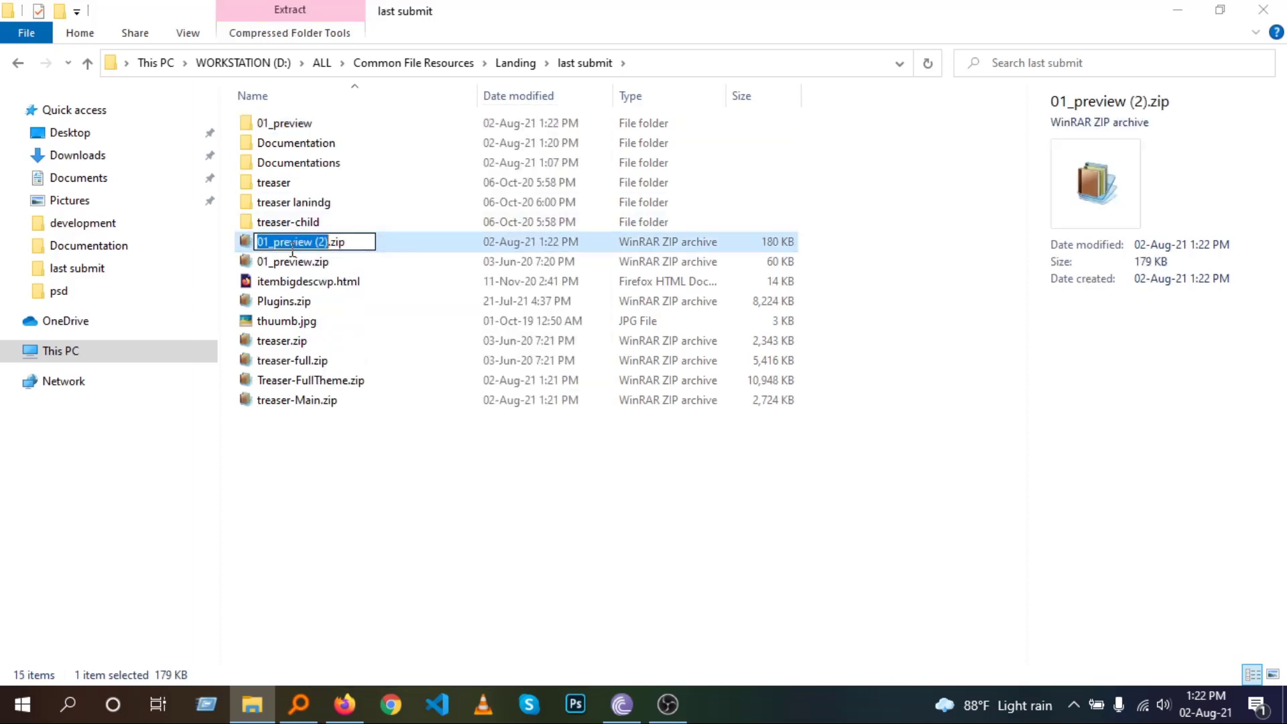
{"action": "left_click", "coordinate": [274, 245]}
{"action": "left_click_drag", "start_coordinate": [274, 244], "coordinate": [242, 244]}
{"action": "key", "text": "BackSpace"}
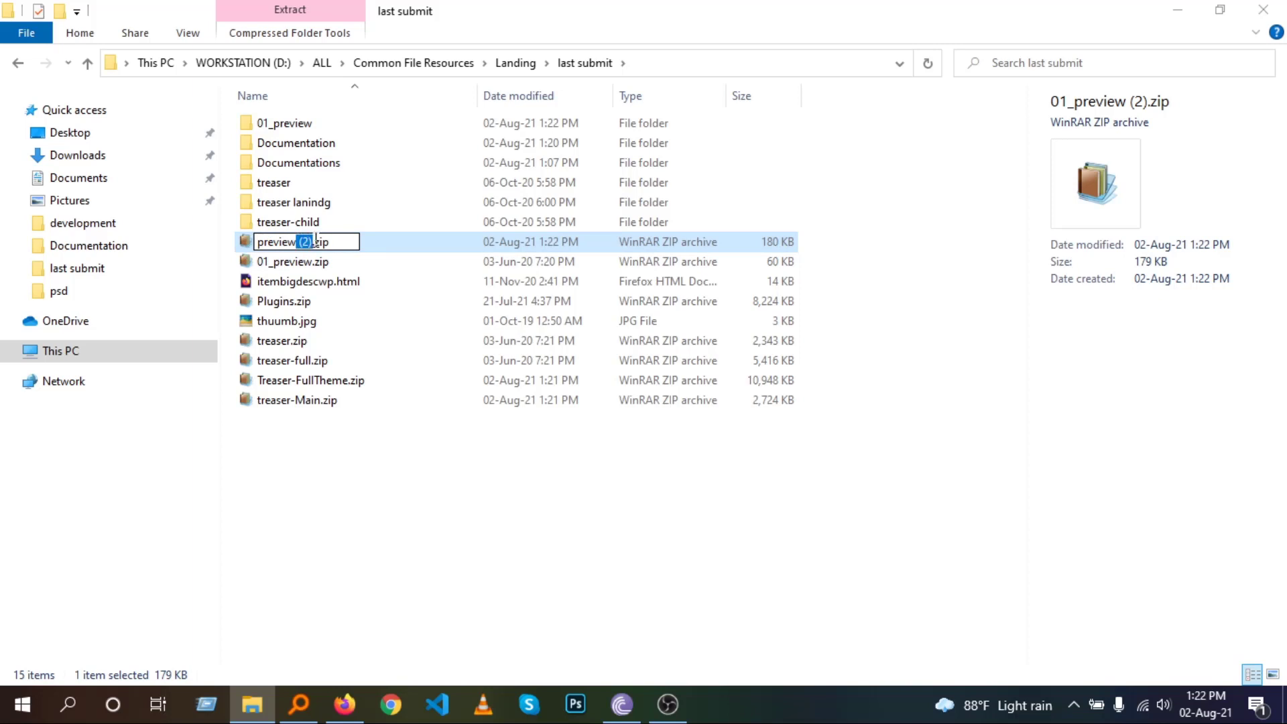
{"action": "key", "text": "BackSpace"}
{"action": "key", "text": "Return"}
{"action": "left_click", "coordinate": [718, 68]}
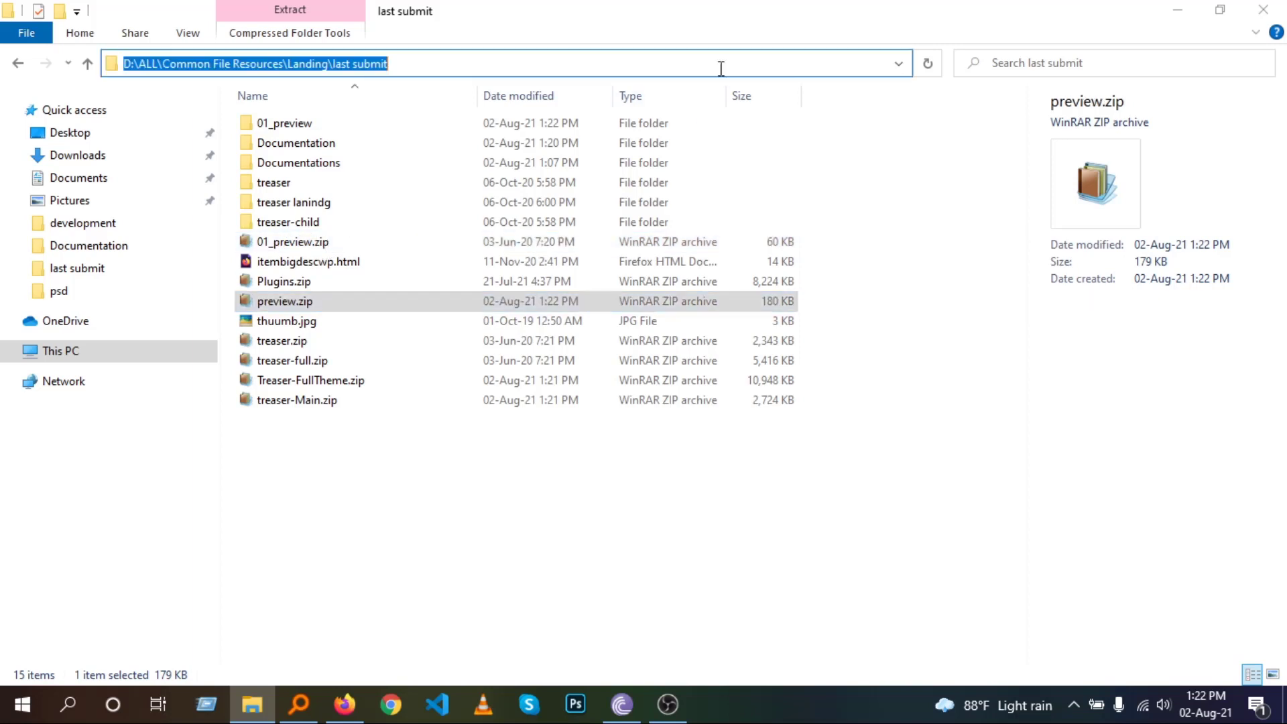
{"action": "left_click", "coordinate": [368, 482]}
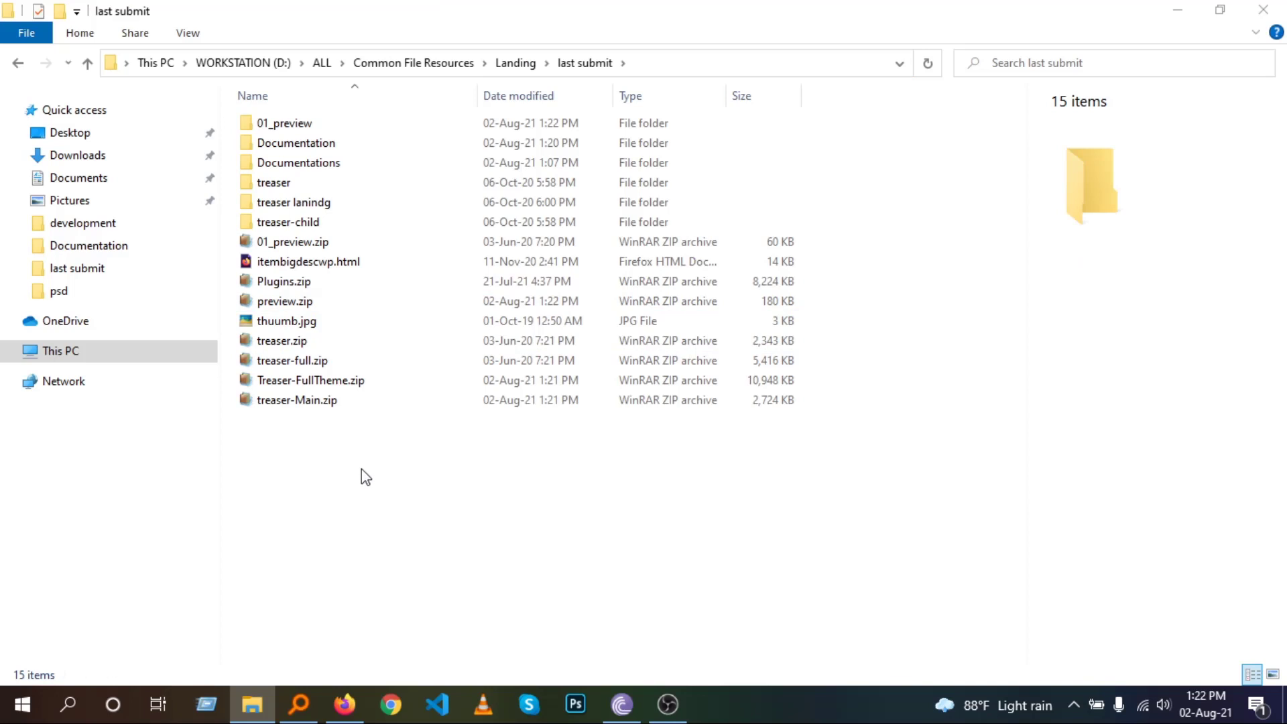
Compare the treaser folder's contents and treaser.zip with the upload form's requirement for an installable WordPress theme zip
{"action": "left_click", "coordinate": [261, 185]}
{"action": "left_click", "coordinate": [299, 343]}
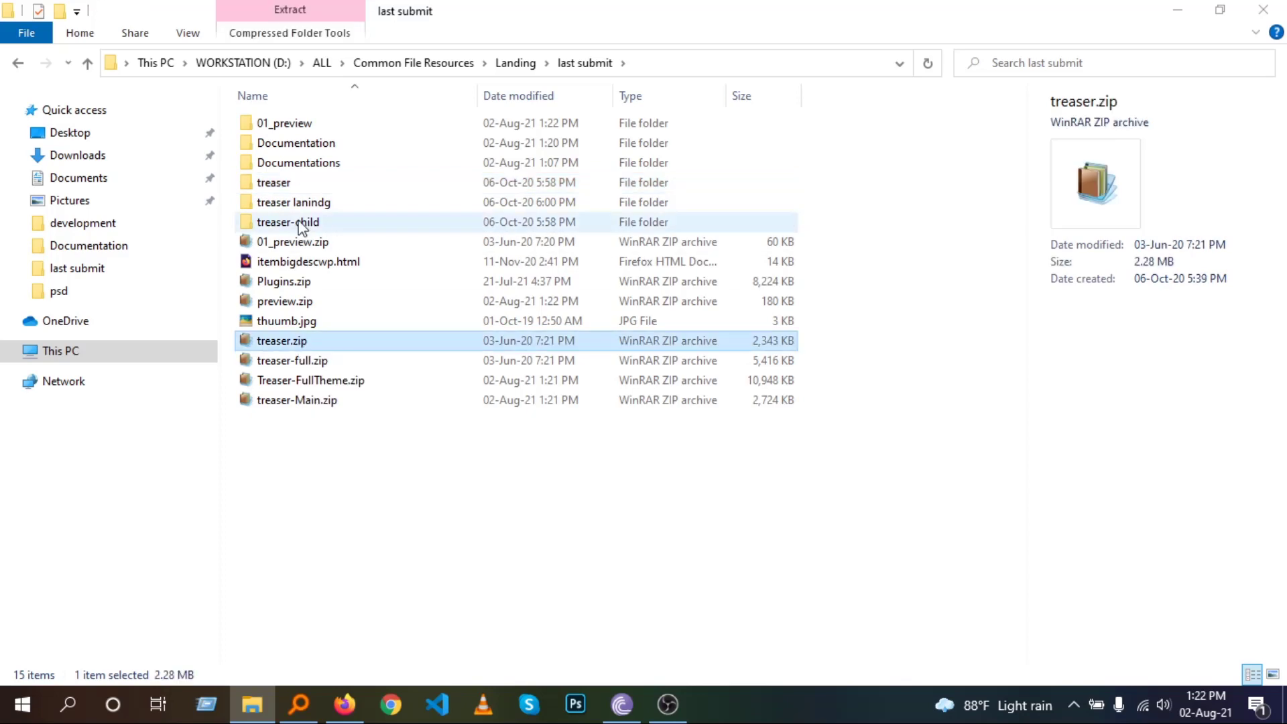
{"action": "left_click", "coordinate": [275, 184]}
{"action": "left_click", "coordinate": [345, 705]}
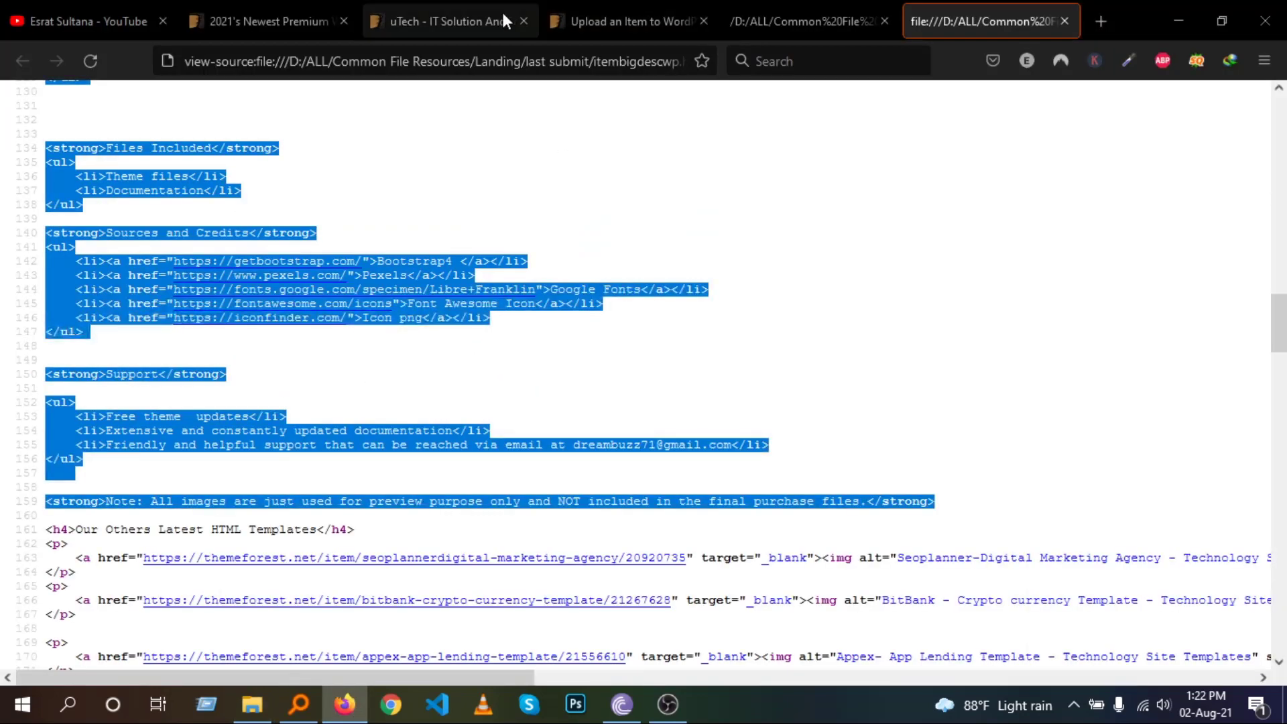
{"action": "left_click", "coordinate": [640, 20]}
{"action": "scroll", "coordinate": [280, 483], "scroll_direction": "down", "scroll_amount": 3}
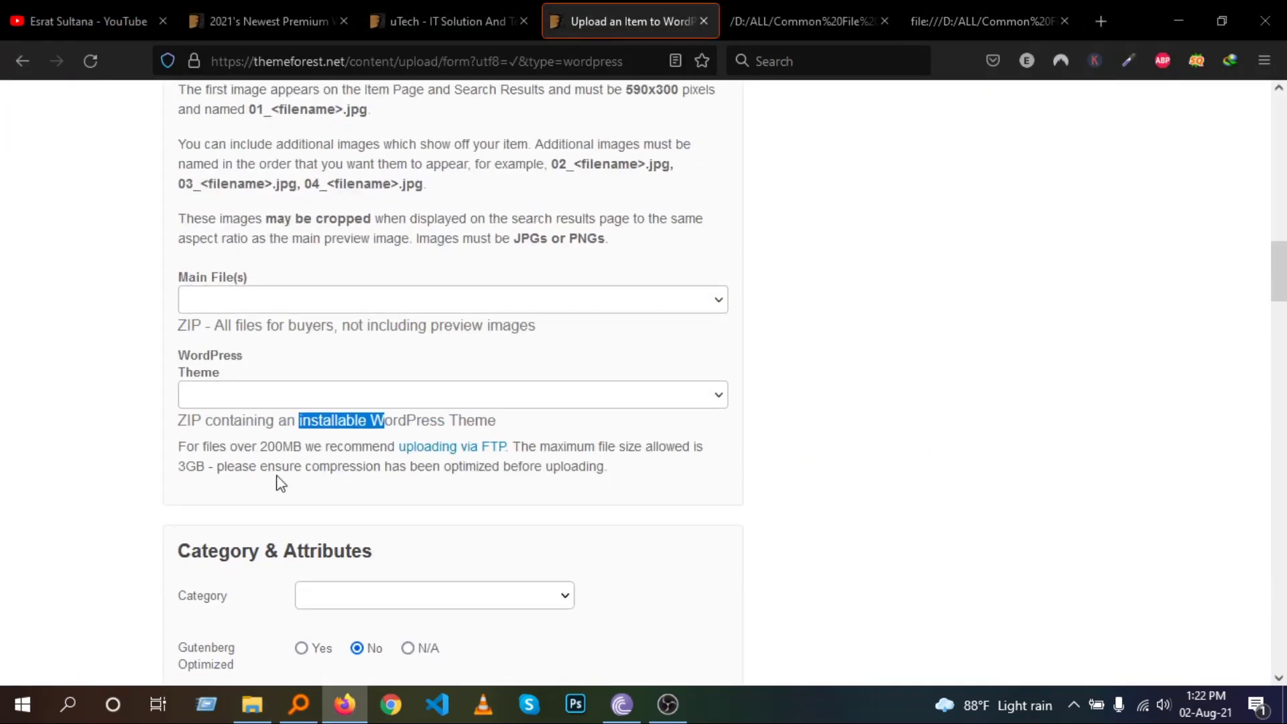
{"action": "left_click", "coordinate": [252, 704]}
{"action": "double_click", "coordinate": [279, 184]}
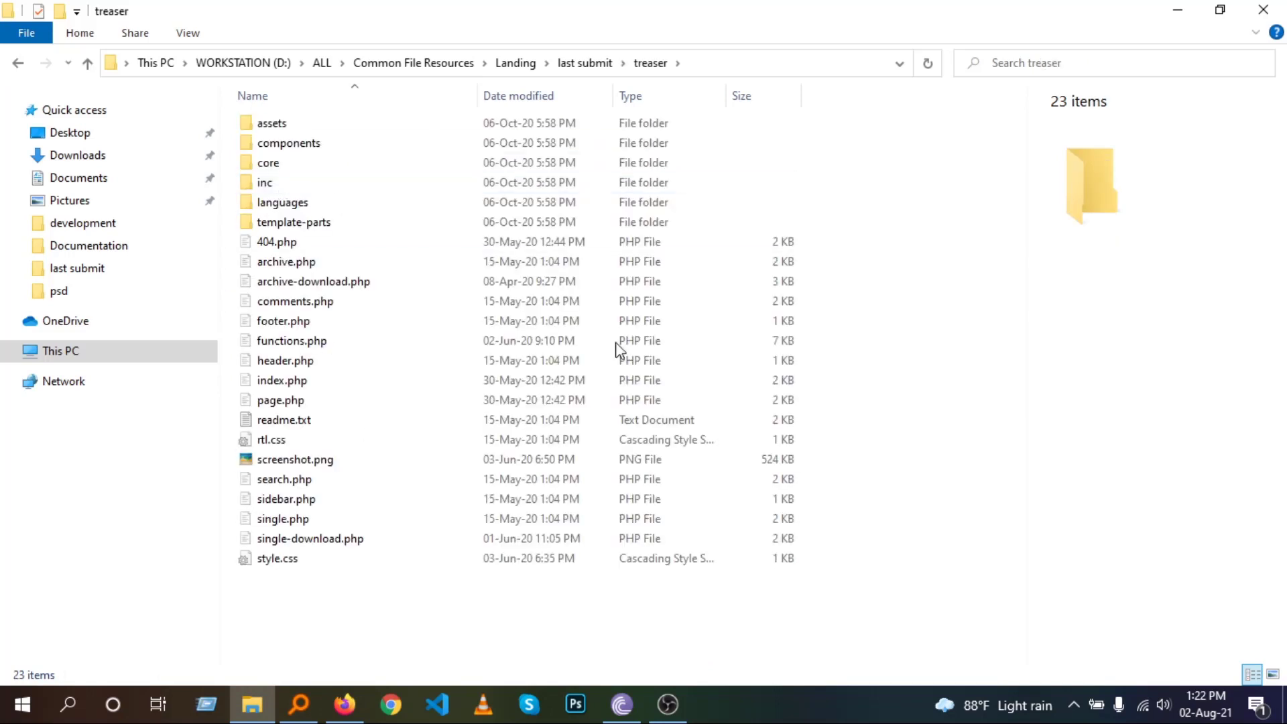
{"action": "left_click", "coordinate": [588, 62]}
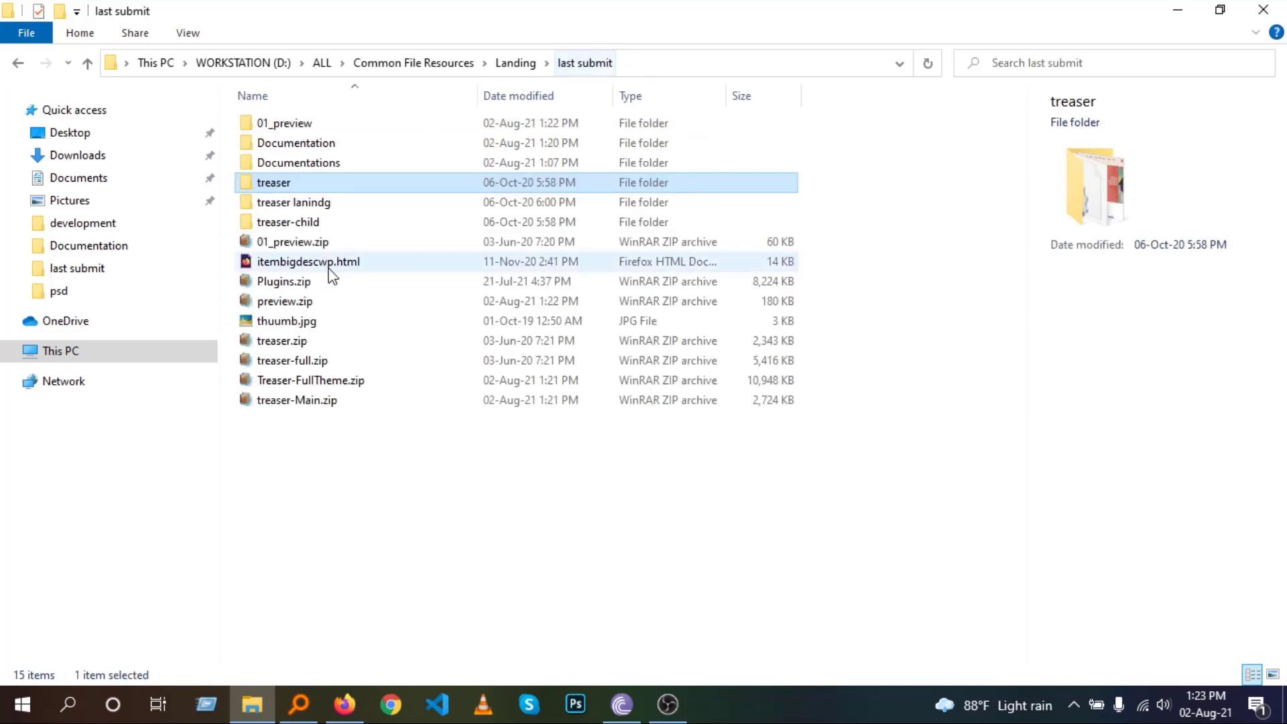
{"action": "left_click", "coordinate": [287, 342]}
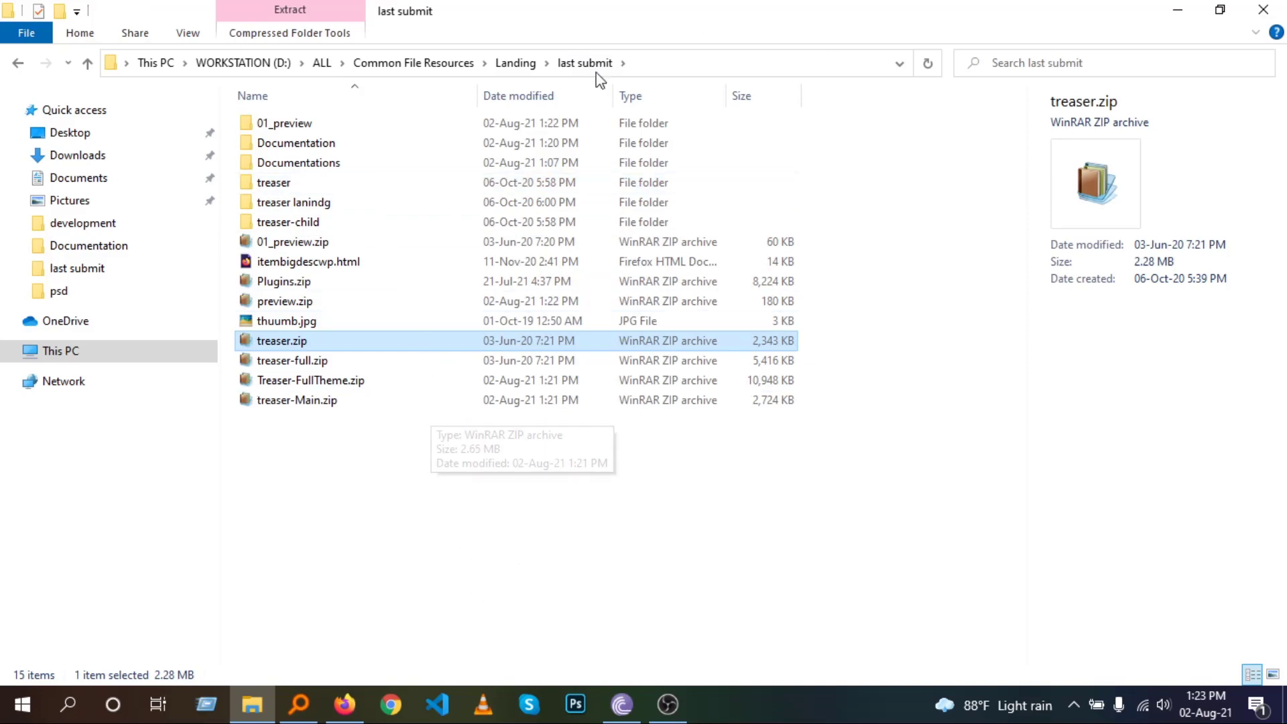
Upload thuumb.jpg, treaser.zip, Treaser-FullTheme.zip and preview.zip from the last submit folder to the Files section of the upload form
{"action": "left_click", "coordinate": [345, 704]}
{"action": "scroll", "coordinate": [509, 365], "scroll_direction": "up", "scroll_amount": 5}
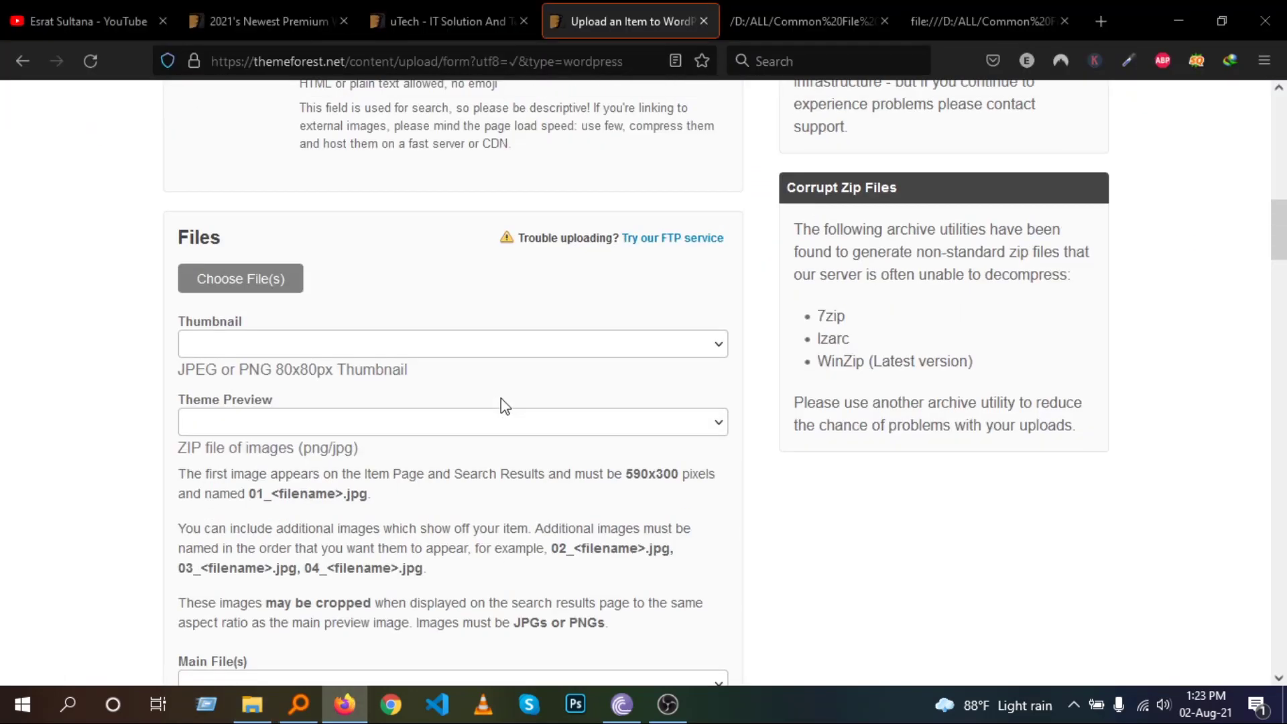
{"action": "left_click", "coordinate": [239, 278]}
{"action": "key", "text": "ctrl+v"}
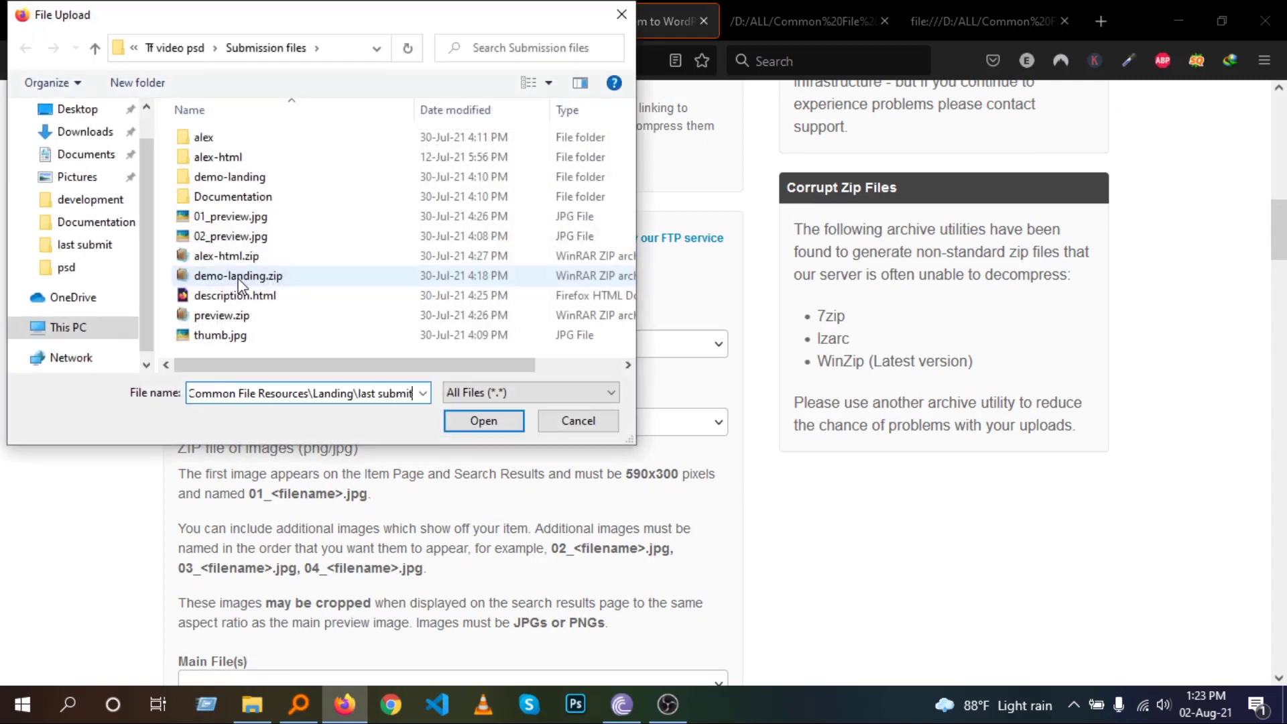
{"action": "key", "text": "Return"}
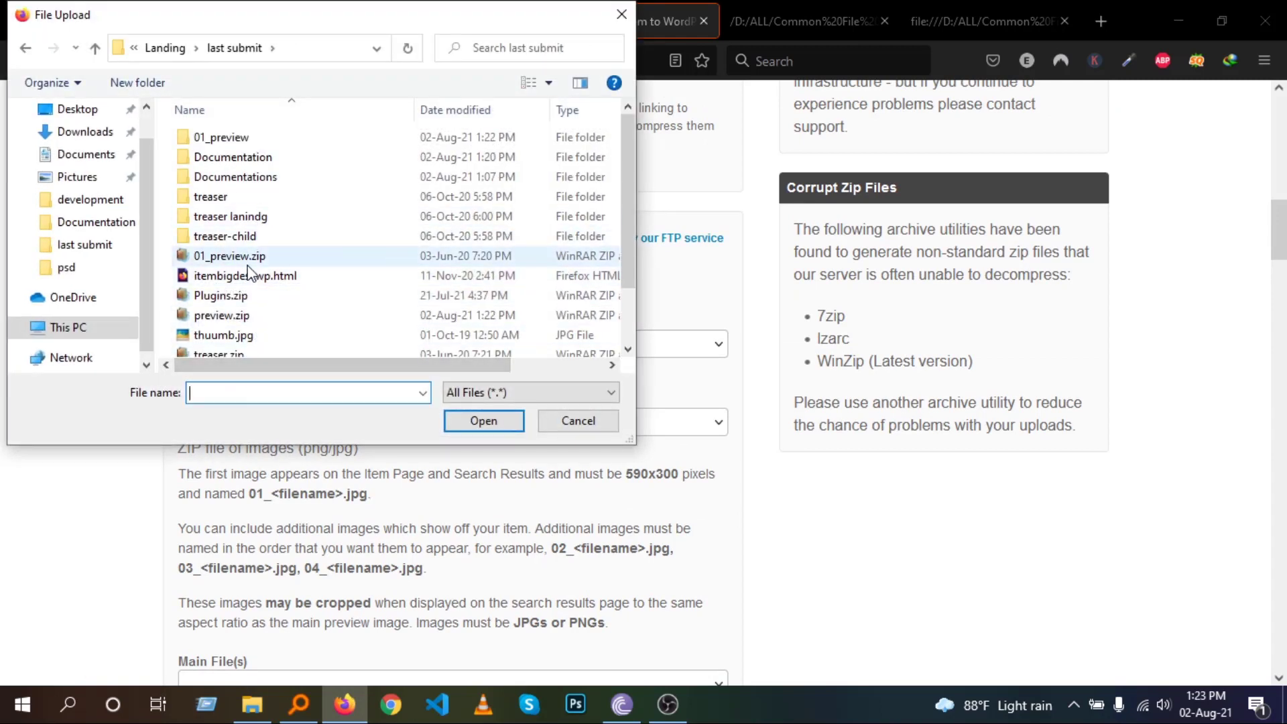
{"action": "scroll", "coordinate": [242, 285], "scroll_direction": "down", "scroll_amount": 2}
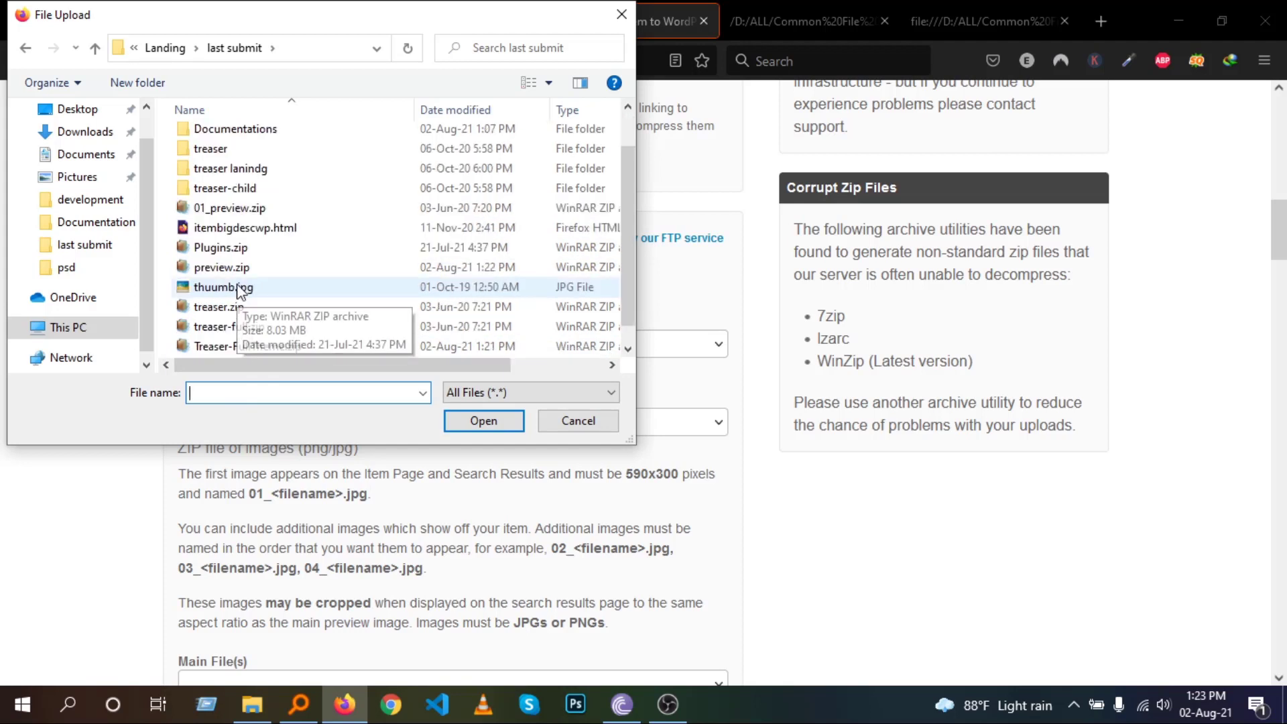
{"action": "left_click", "coordinate": [233, 268]}
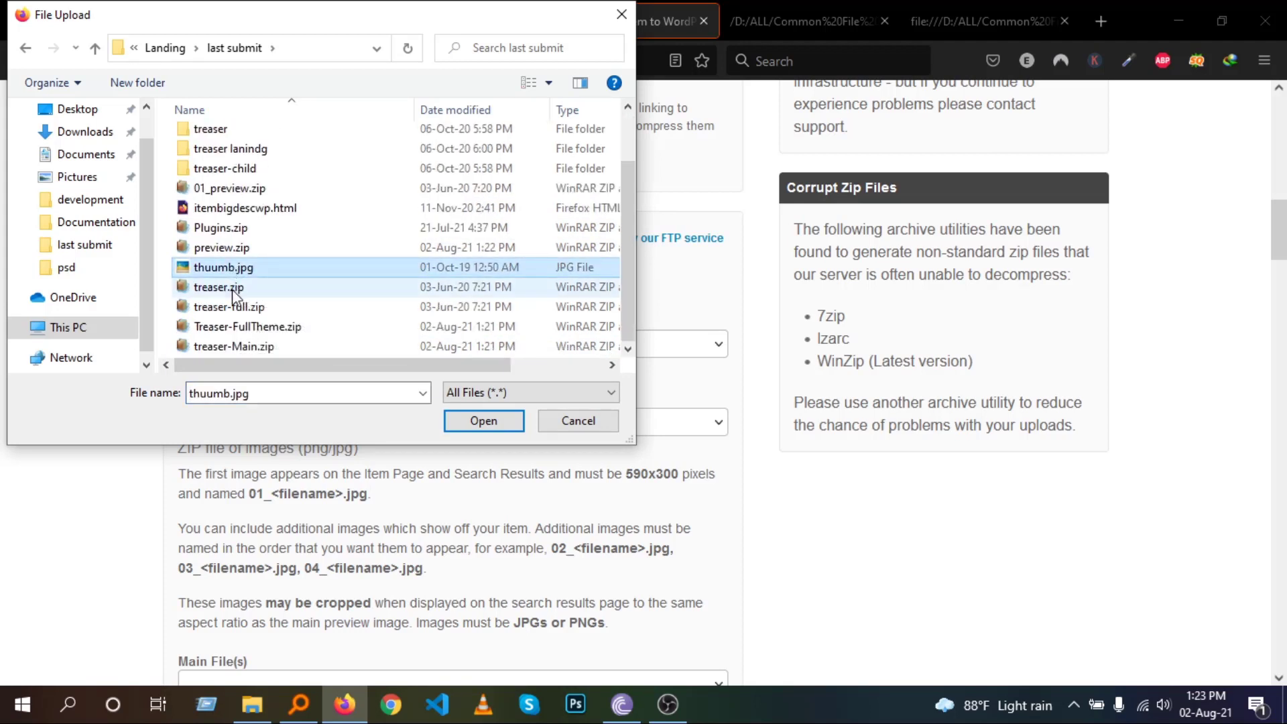
{"action": "left_click", "coordinate": [236, 287], "text": "ctrl"}
{"action": "left_click", "coordinate": [236, 327], "text": "ctrl"}
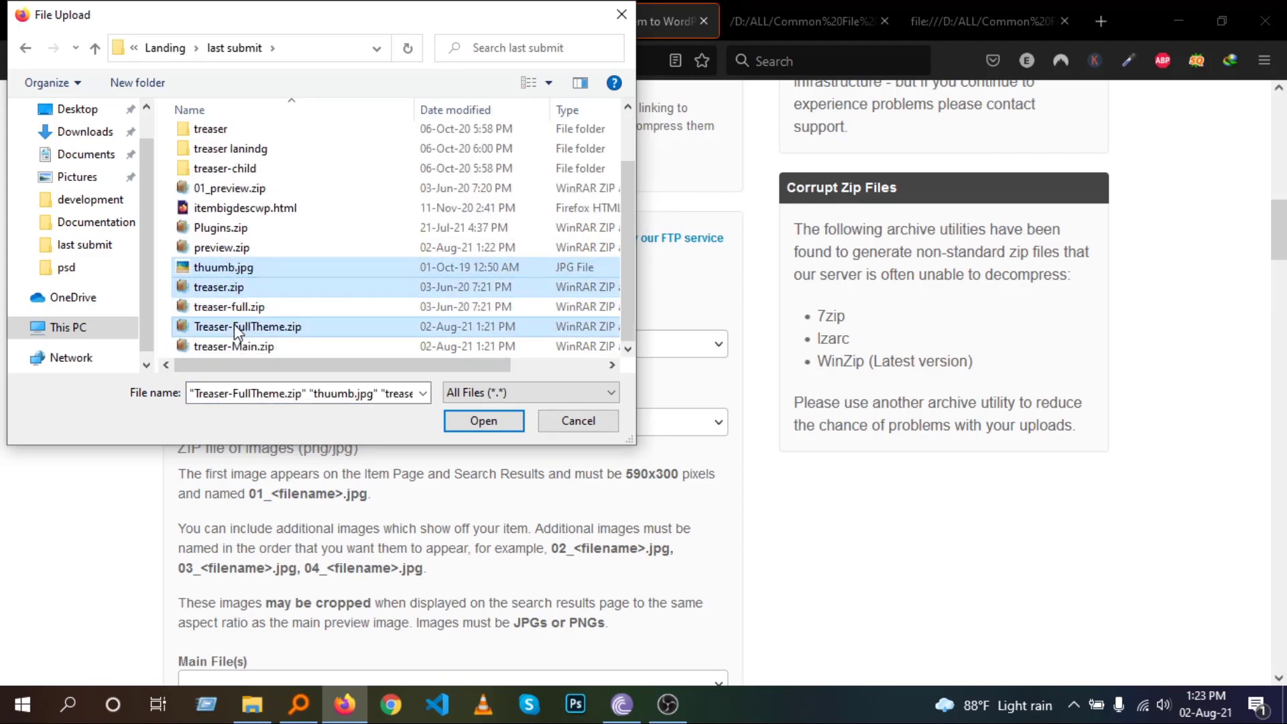
{"action": "left_click", "coordinate": [241, 248], "text": "ctrl"}
{"action": "left_click", "coordinate": [483, 420]}
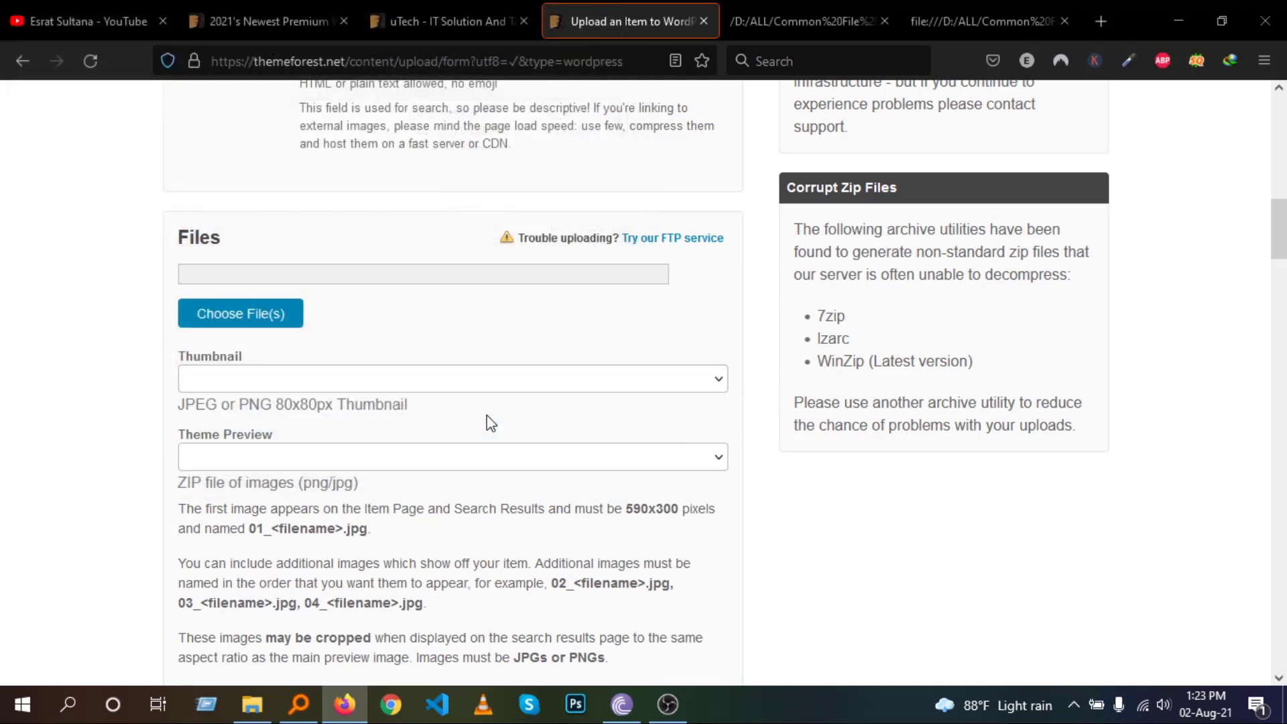
Set the item's category to Portfolio under Creative in the Category & Attributes section
{"action": "scroll", "coordinate": [491, 422], "scroll_direction": "down", "scroll_amount": 12}
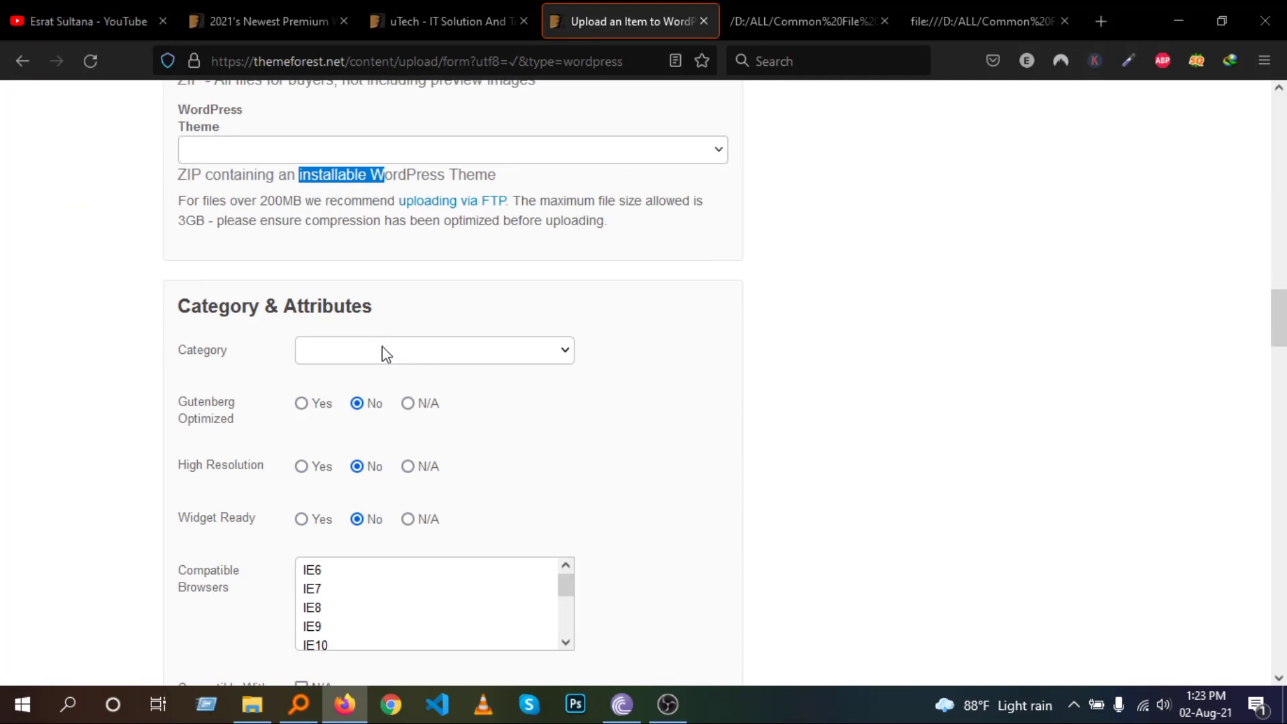
{"action": "left_click", "coordinate": [387, 356]}
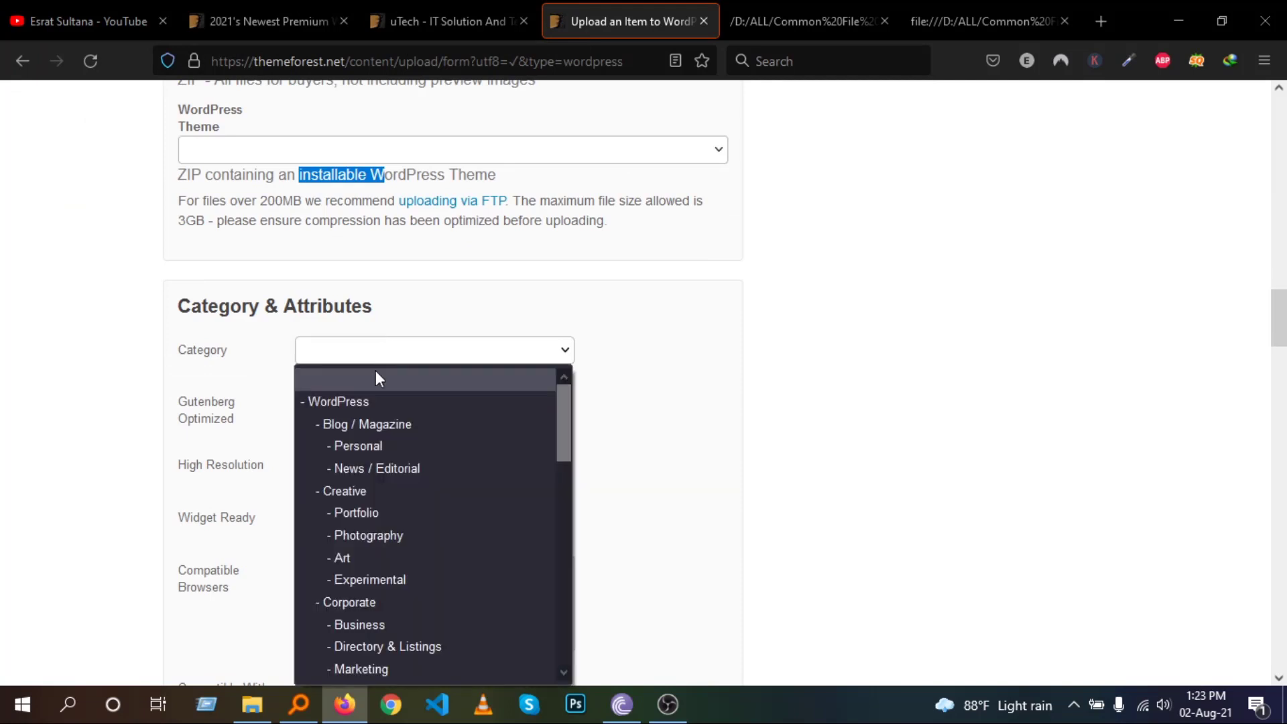
{"action": "scroll", "coordinate": [378, 402], "scroll_direction": "down", "scroll_amount": 4}
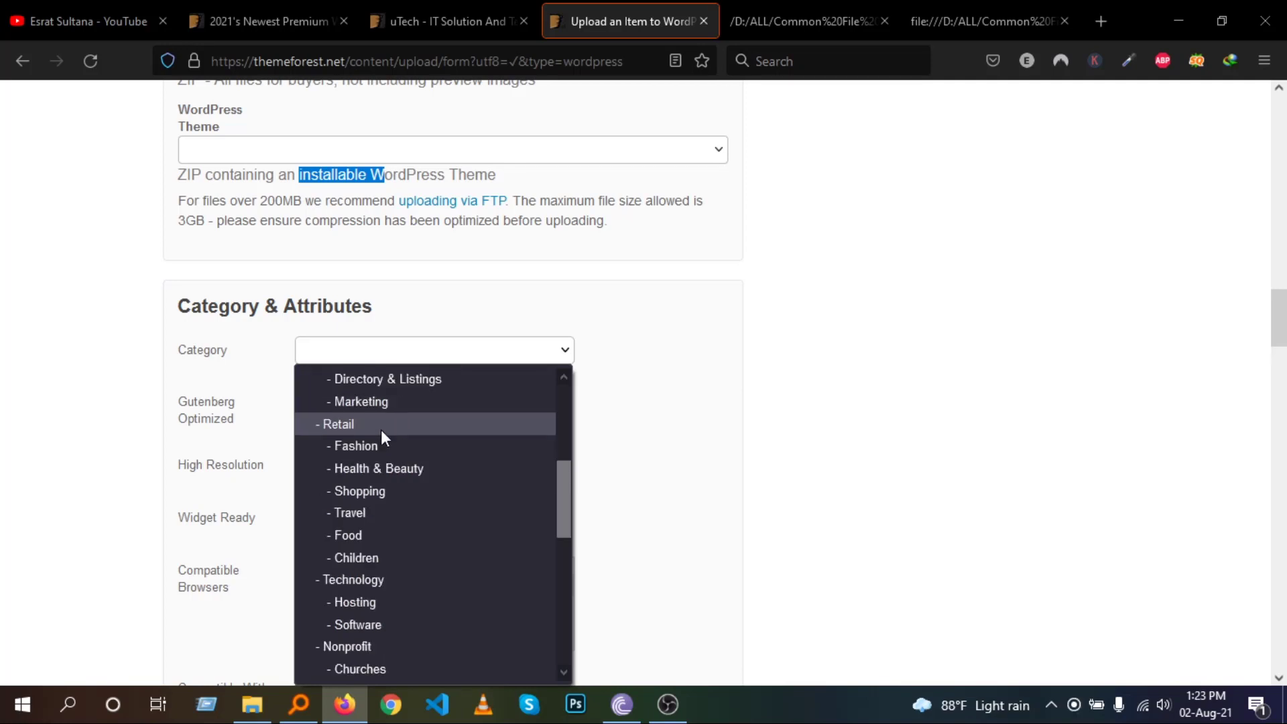
{"action": "scroll", "coordinate": [382, 433], "scroll_direction": "down", "scroll_amount": 2}
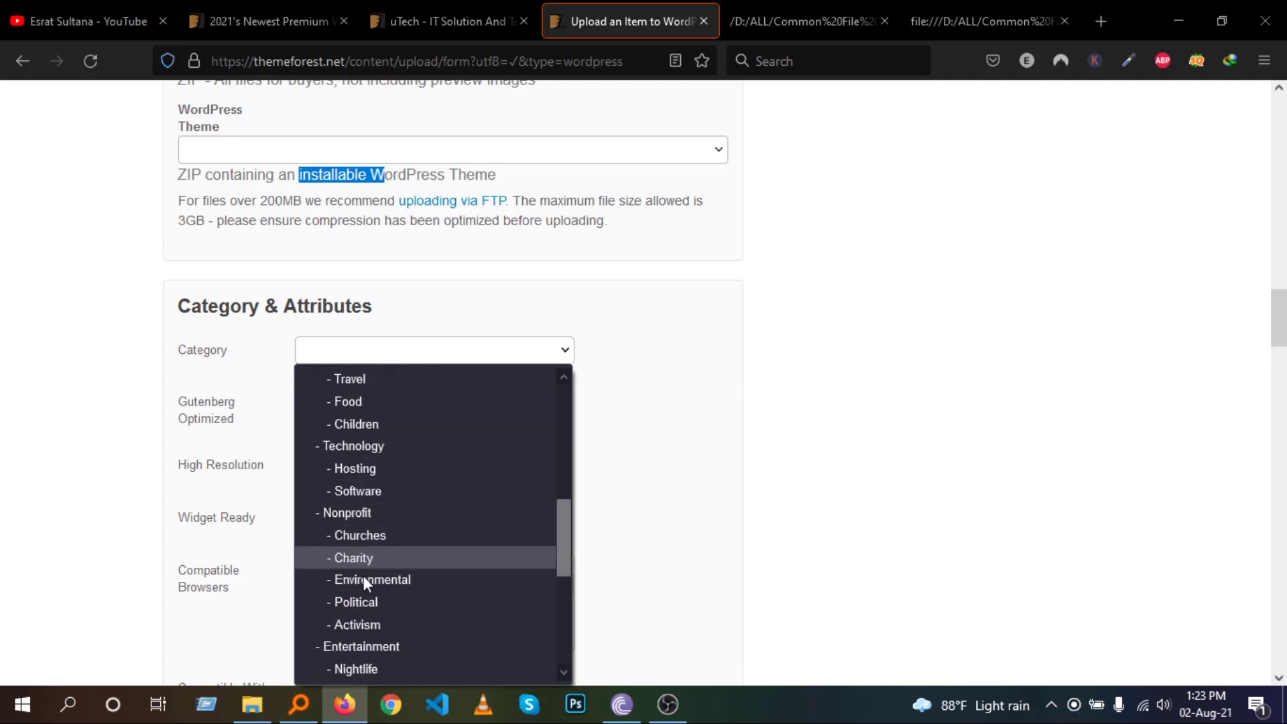
{"action": "scroll", "coordinate": [373, 579], "scroll_direction": "up", "scroll_amount": 6}
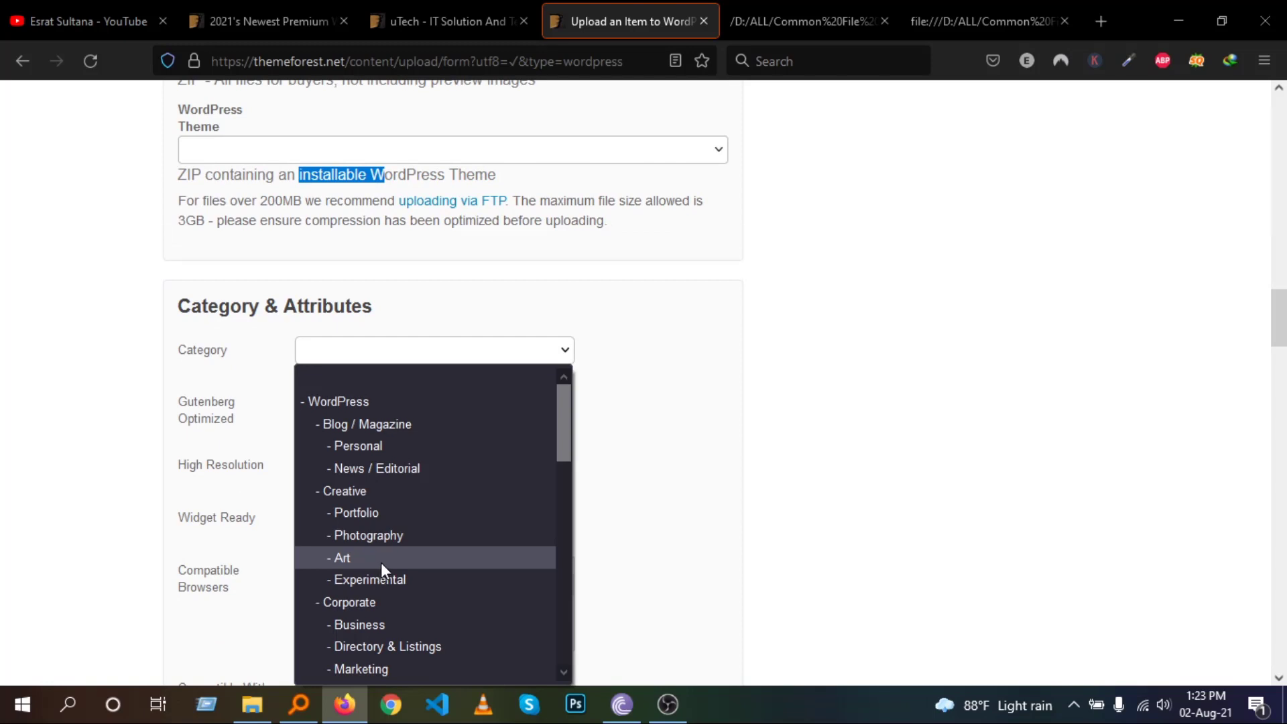
{"action": "left_click", "coordinate": [357, 512]}
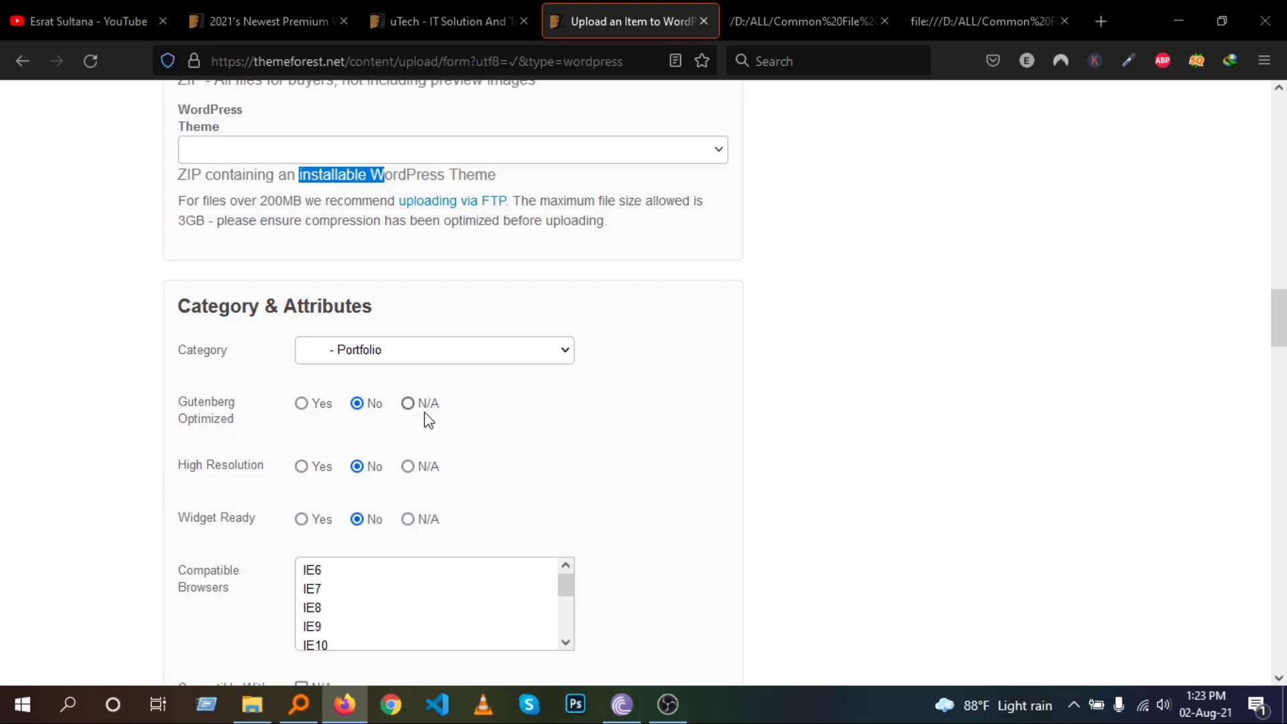
Try the Gutenberg Optimized choices and set the attribute to Yes
{"action": "left_click", "coordinate": [309, 405]}
{"action": "left_click", "coordinate": [358, 405]}
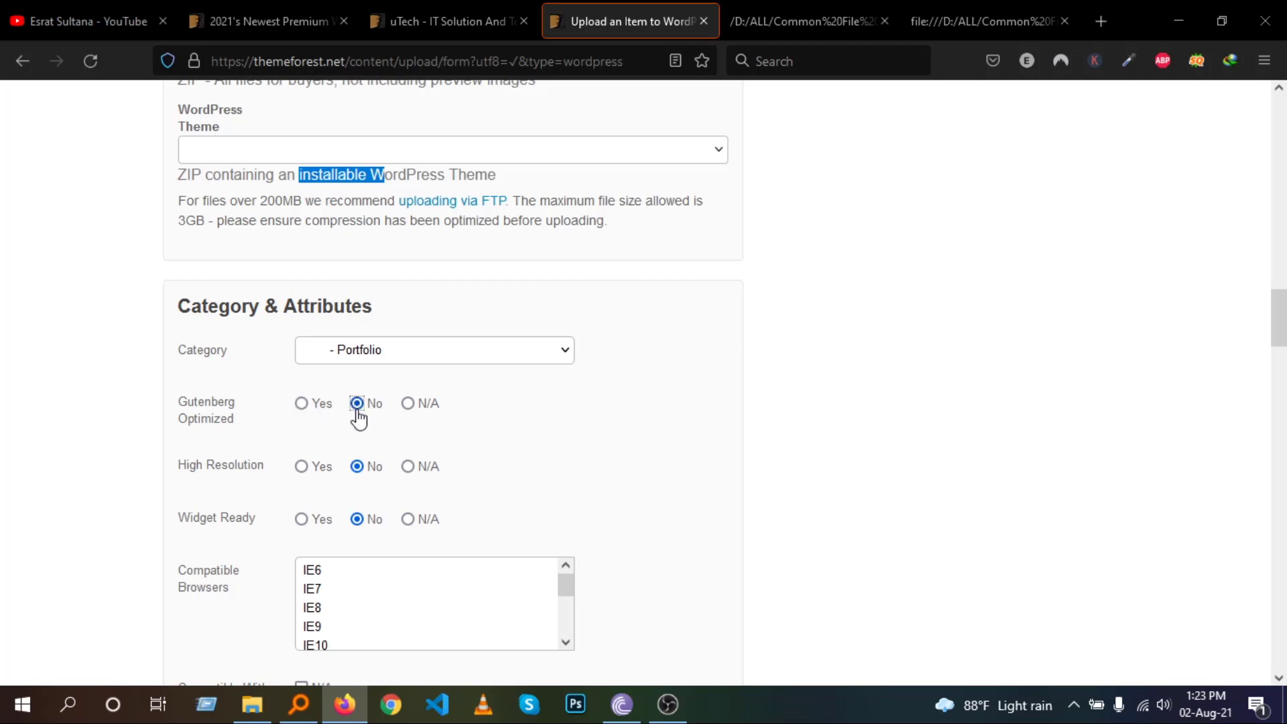
{"action": "left_click", "coordinate": [409, 406]}
{"action": "left_click", "coordinate": [443, 410]}
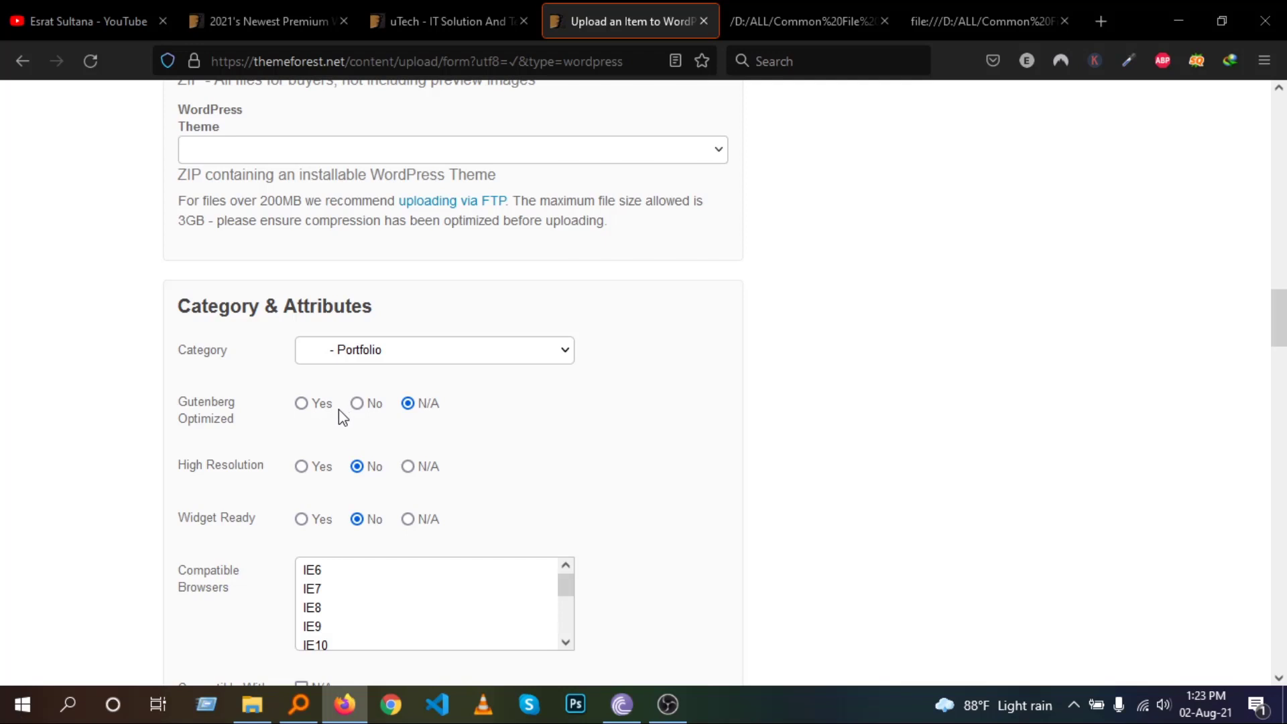
{"action": "left_click", "coordinate": [301, 407]}
Set the High Resolution attribute to N/A and Widget Ready to Yes
{"action": "scroll", "coordinate": [405, 474], "scroll_direction": "up", "scroll_amount": 1}
{"action": "scroll", "coordinate": [407, 496], "scroll_direction": "down", "scroll_amount": 2}
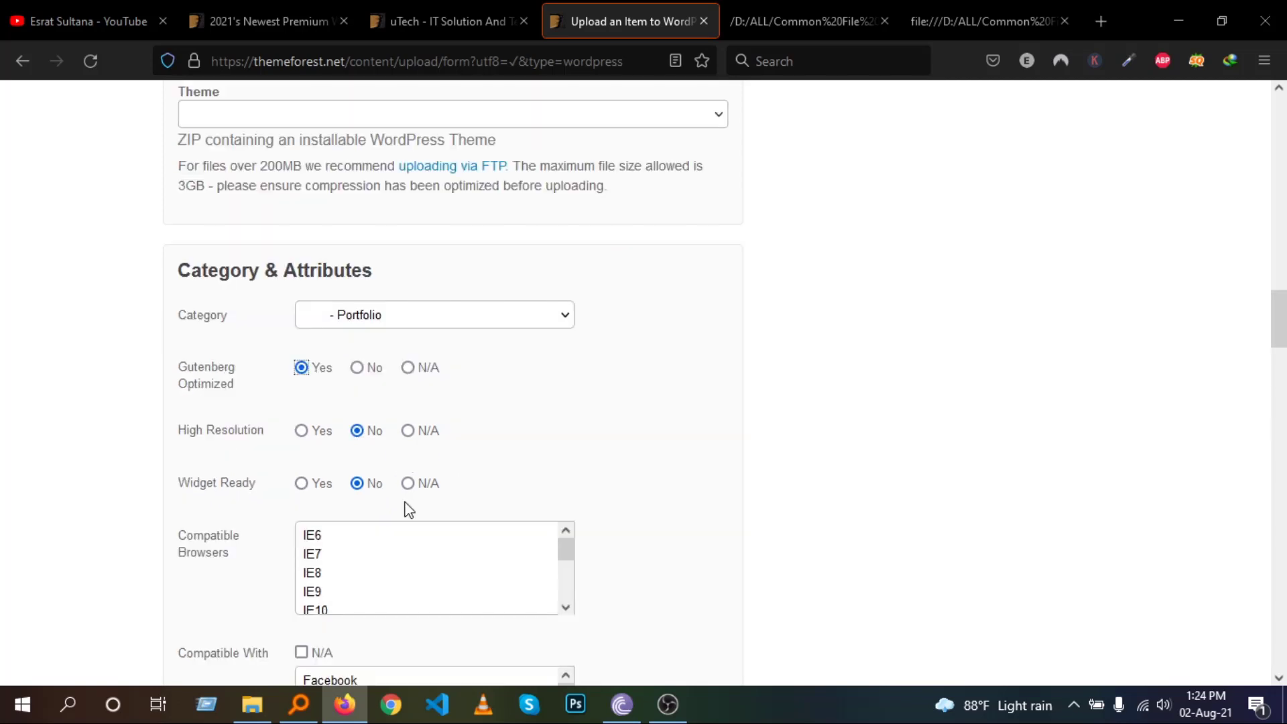
{"action": "left_click", "coordinate": [408, 430]}
{"action": "scroll", "coordinate": [528, 439], "scroll_direction": "down", "scroll_amount": 5}
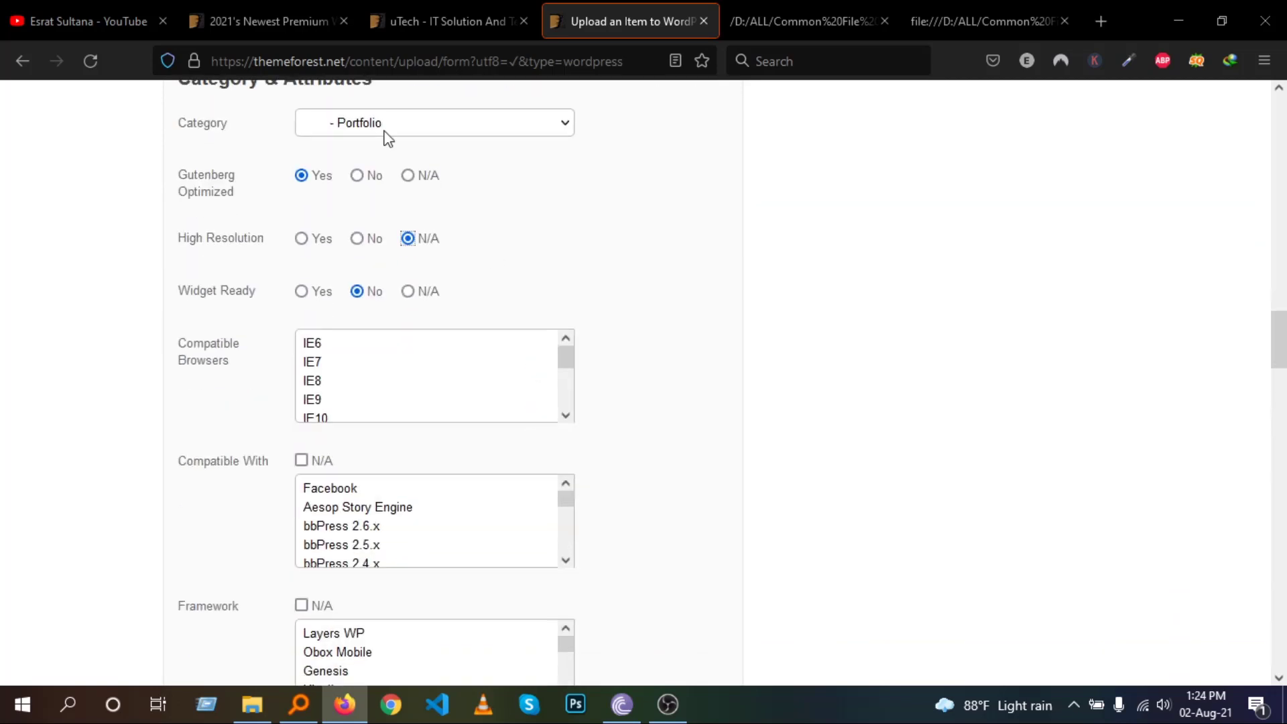
{"action": "left_click", "coordinate": [303, 290]}
Select the compatible browsers IE9, IE10, Firefox, Safari, Opera, Chrome and Edge
{"action": "left_click", "coordinate": [320, 400]}
{"action": "left_click", "coordinate": [322, 418], "text": "ctrl"}
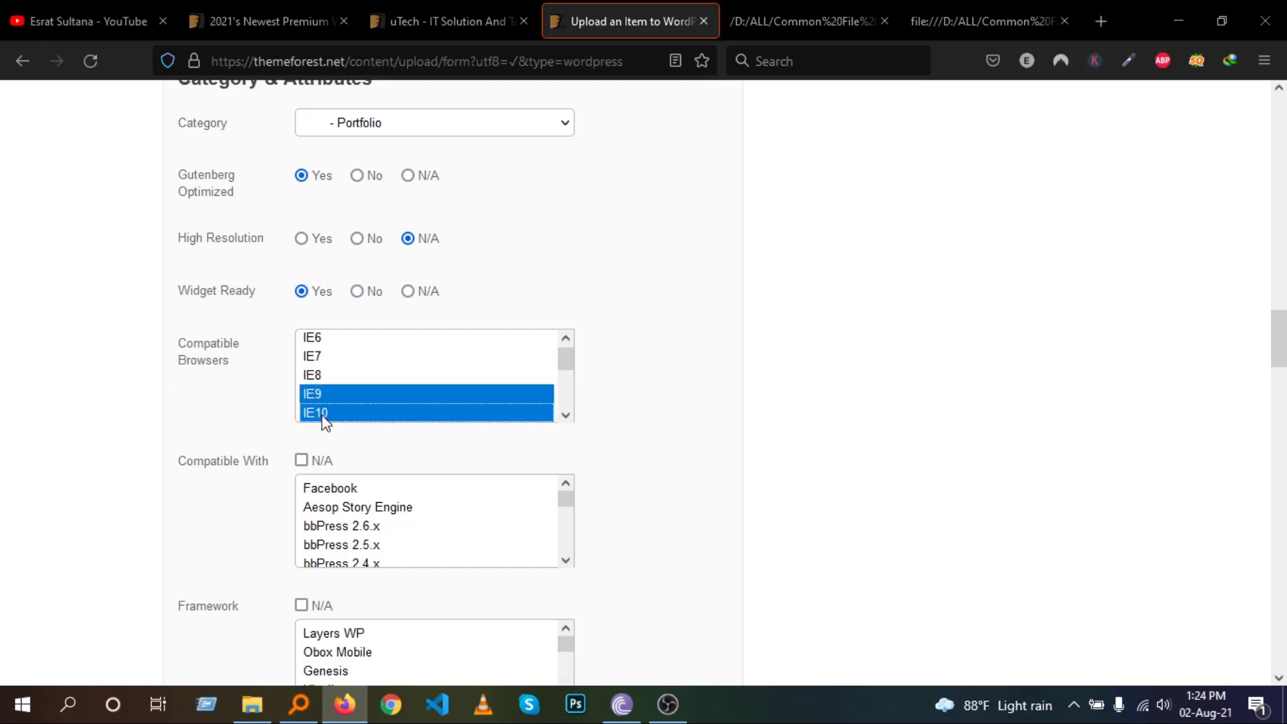
{"action": "scroll", "coordinate": [323, 402], "scroll_direction": "down", "scroll_amount": 2}
{"action": "left_click_drag", "start_coordinate": [324, 344], "coordinate": [323, 414]}
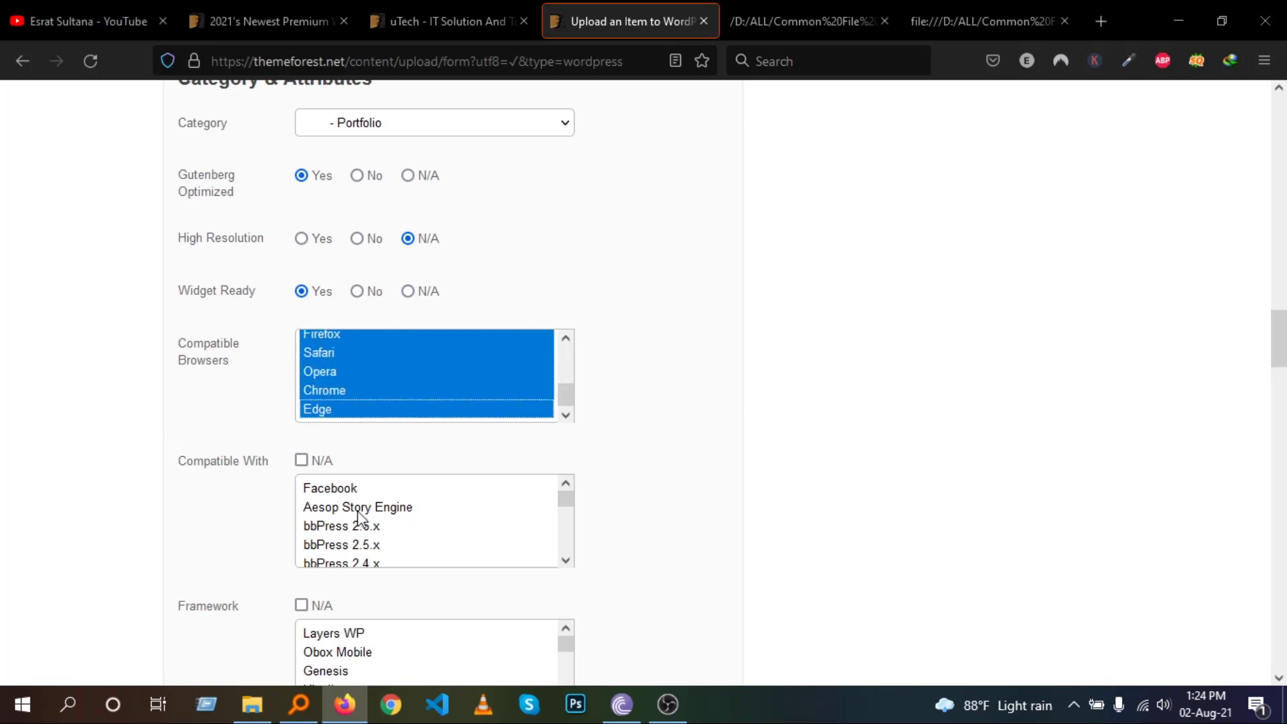
Select Bootstrap 5.x in the Compatible With list of the theme's attributes
{"action": "scroll", "coordinate": [362, 517], "scroll_direction": "down", "scroll_amount": 4}
{"action": "scroll", "coordinate": [643, 525], "scroll_direction": "down", "scroll_amount": 3}
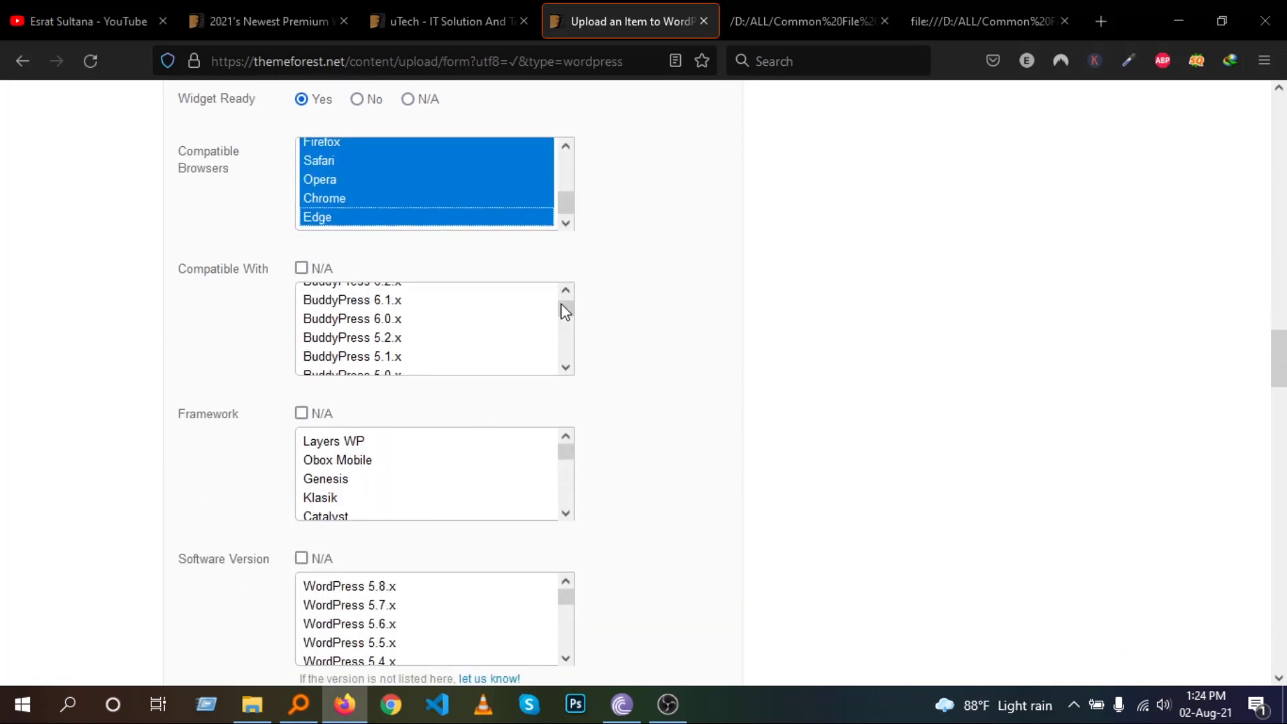
{"action": "left_click_drag", "start_coordinate": [565, 312], "coordinate": [565, 356]}
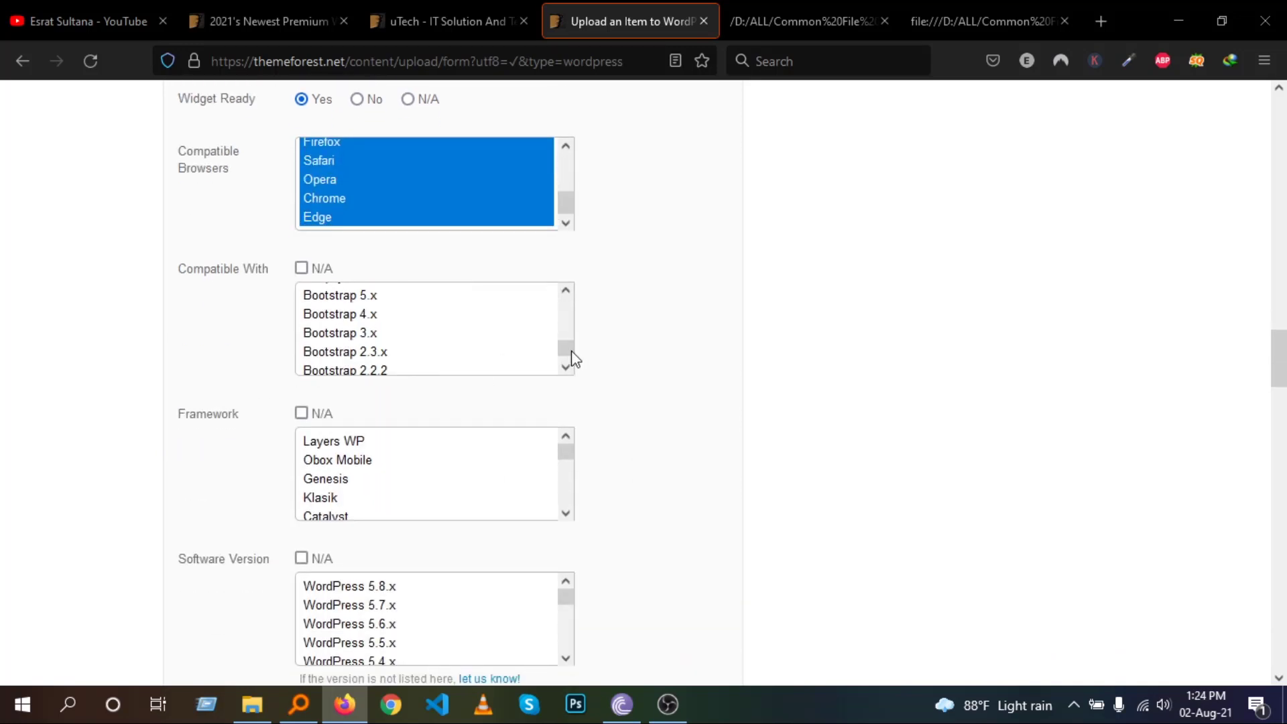
{"action": "left_click", "coordinate": [325, 293]}
Look through the other Compatible With options, such as the WPBakery Page Builder, WooCommerce, Visual Composer and Bootstrap versions
{"action": "scroll", "coordinate": [416, 332], "scroll_direction": "up", "scroll_amount": 8}
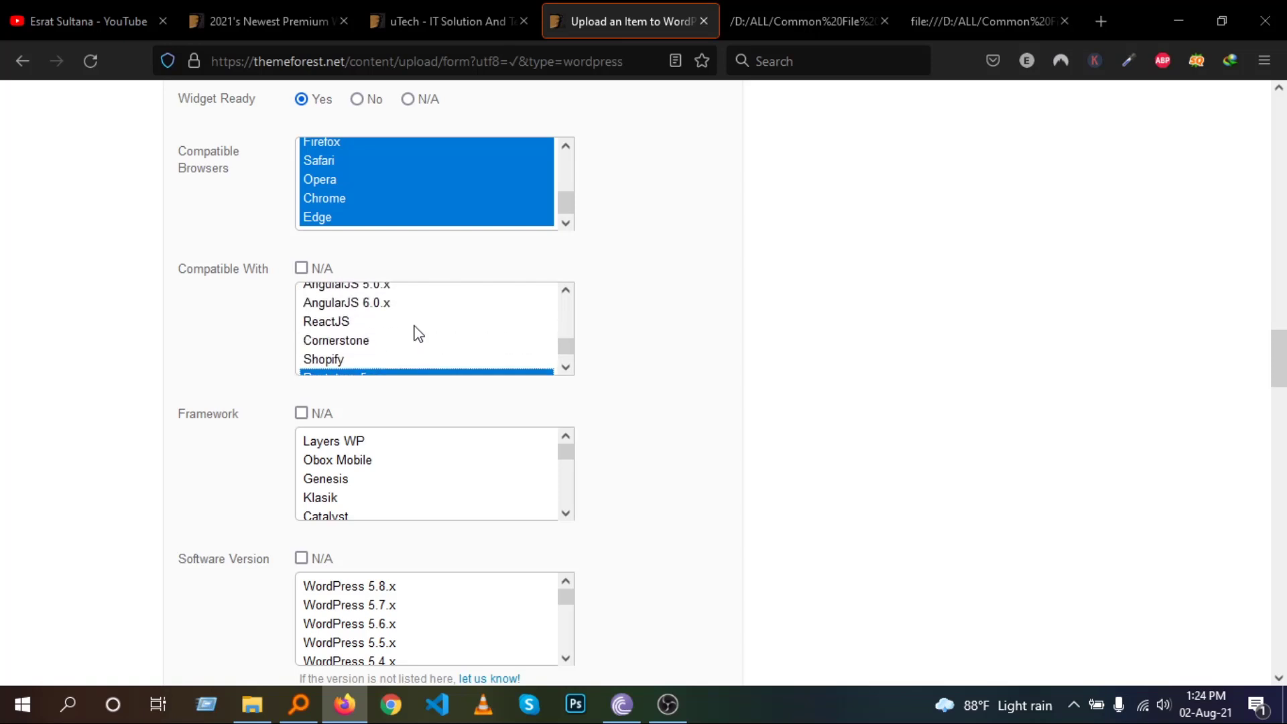
{"action": "scroll", "coordinate": [416, 331], "scroll_direction": "up", "scroll_amount": 10}
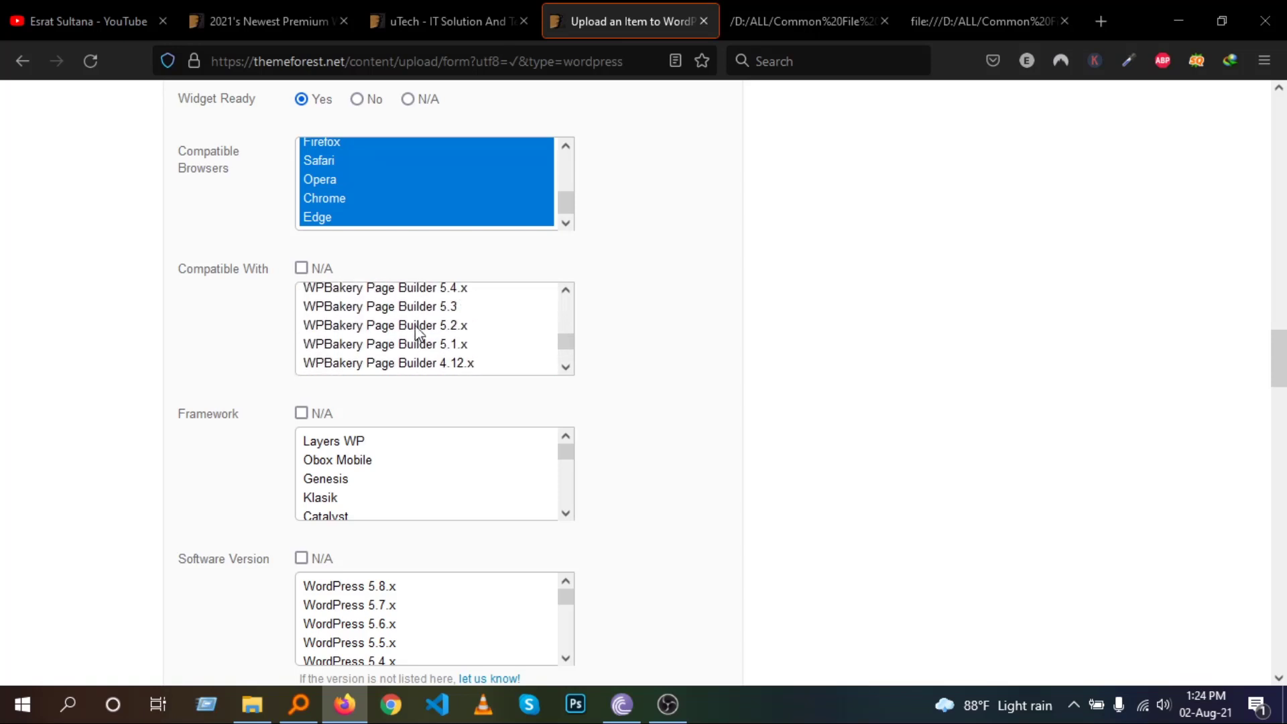
{"action": "scroll", "coordinate": [418, 333], "scroll_direction": "down", "scroll_amount": 2}
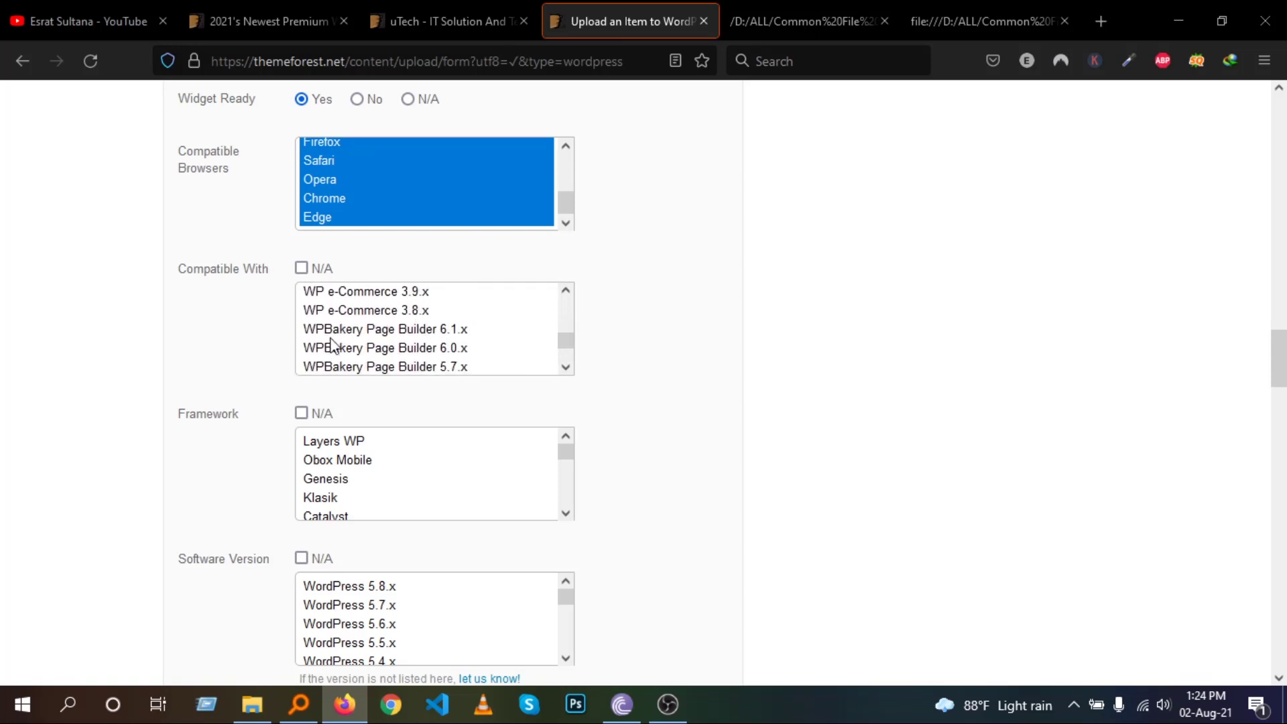
{"action": "scroll", "coordinate": [394, 347], "scroll_direction": "up", "scroll_amount": 6}
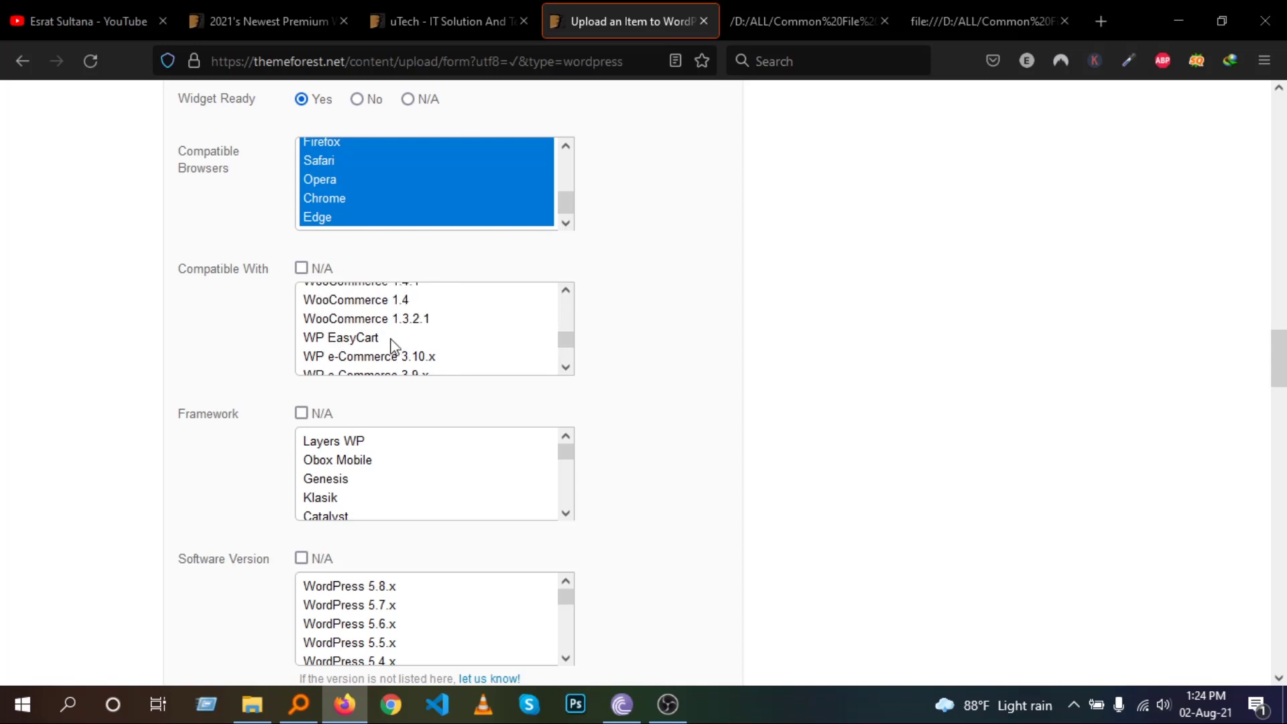
{"action": "scroll", "coordinate": [394, 347], "scroll_direction": "up", "scroll_amount": 12}
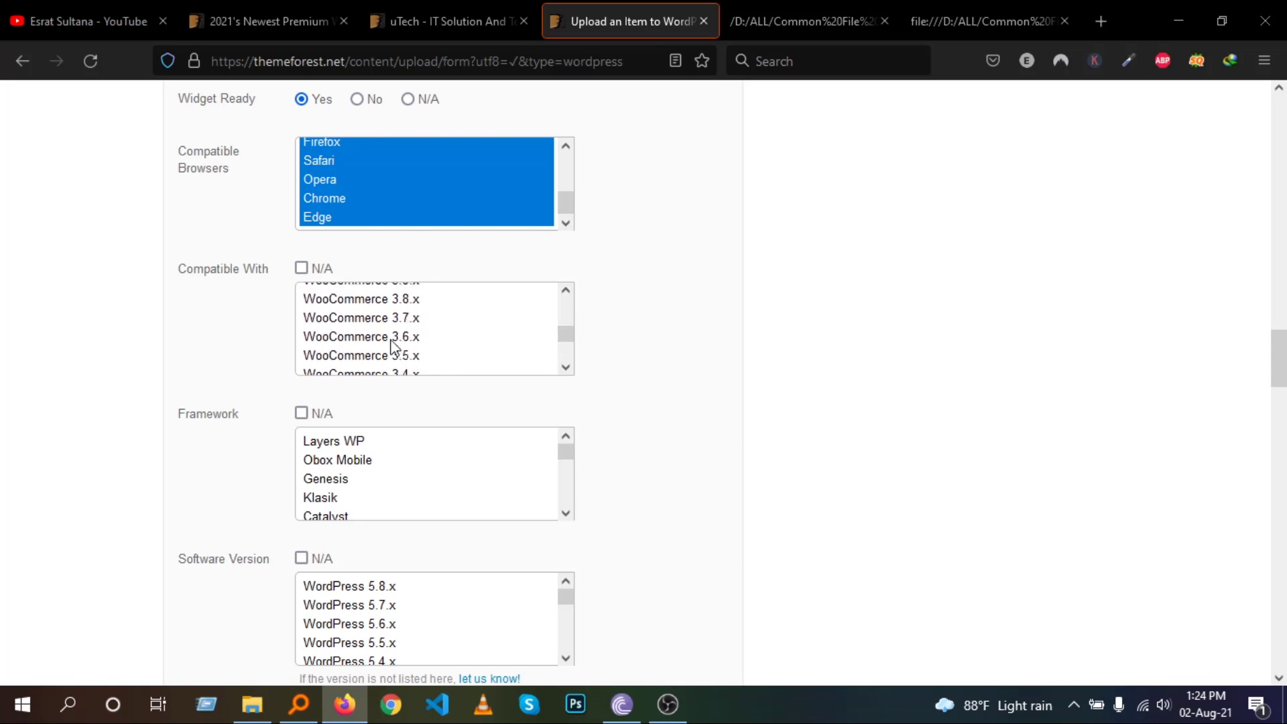
{"action": "scroll", "coordinate": [394, 348], "scroll_direction": "up", "scroll_amount": 8}
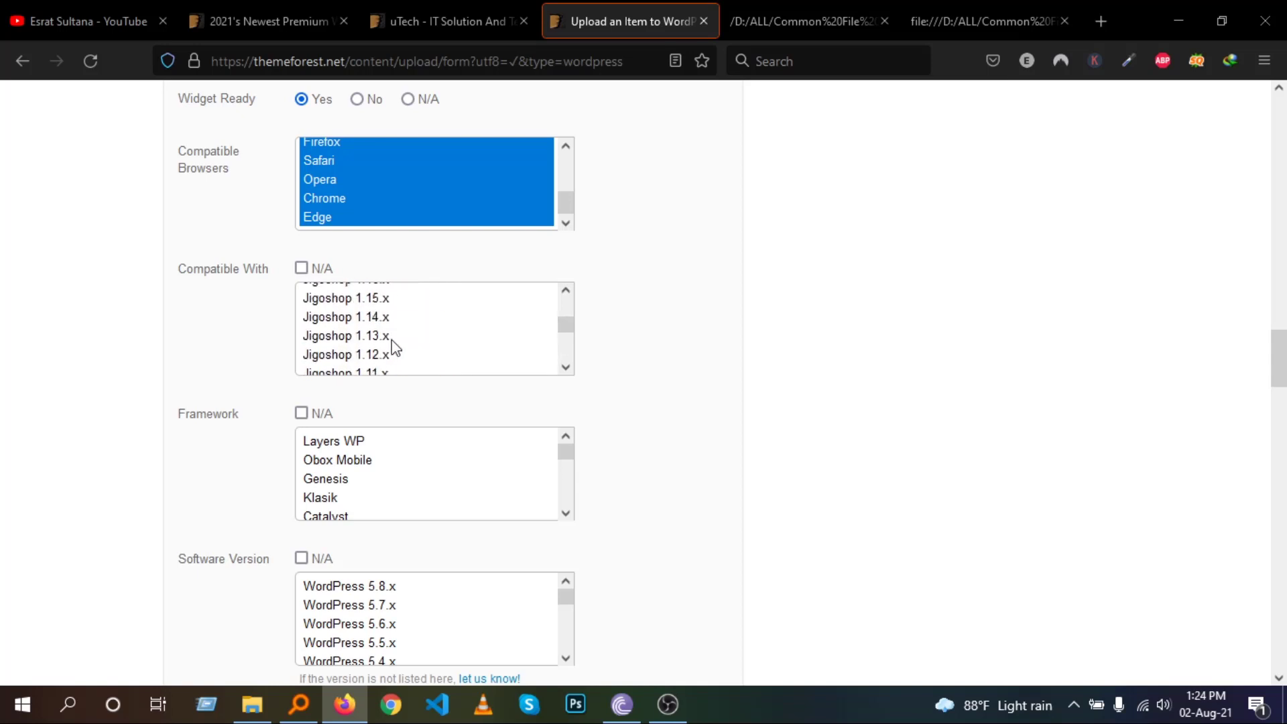
{"action": "scroll", "coordinate": [394, 347], "scroll_direction": "down", "scroll_amount": 5}
{"action": "scroll", "coordinate": [395, 347], "scroll_direction": "down", "scroll_amount": 3}
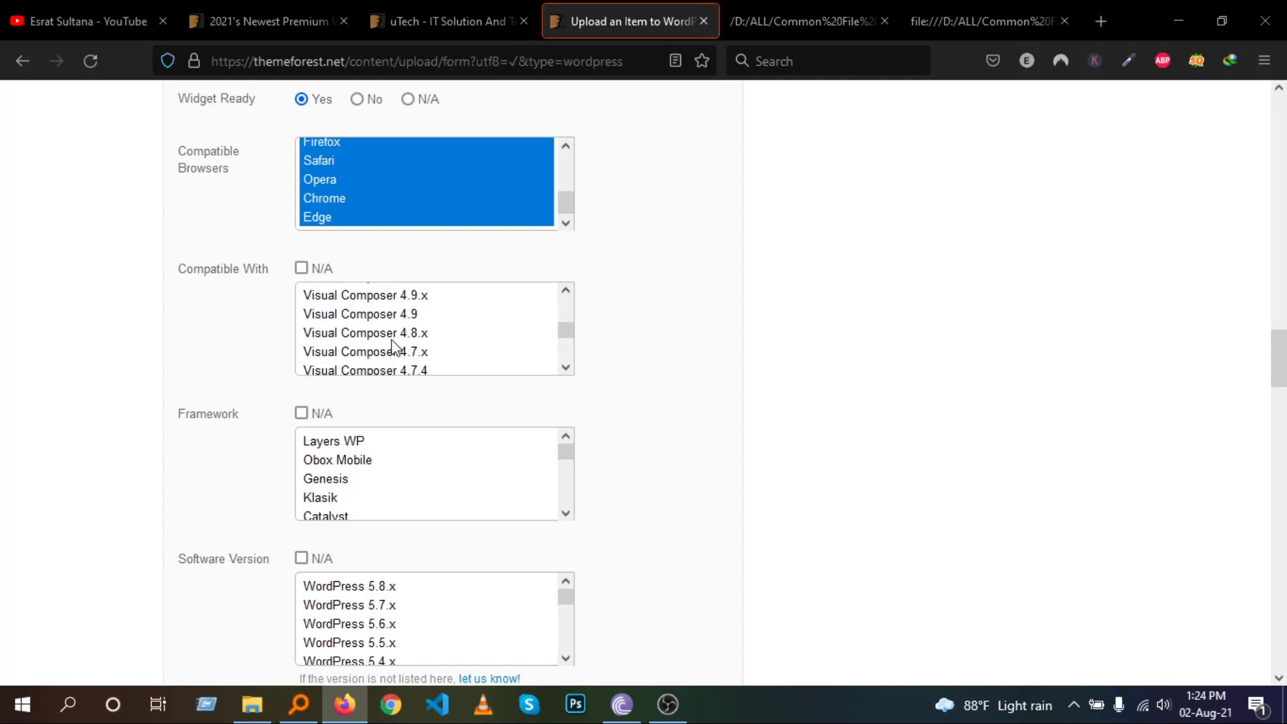
{"action": "scroll", "coordinate": [396, 347], "scroll_direction": "up", "scroll_amount": 9}
{"action": "scroll", "coordinate": [394, 347], "scroll_direction": "up", "scroll_amount": 10}
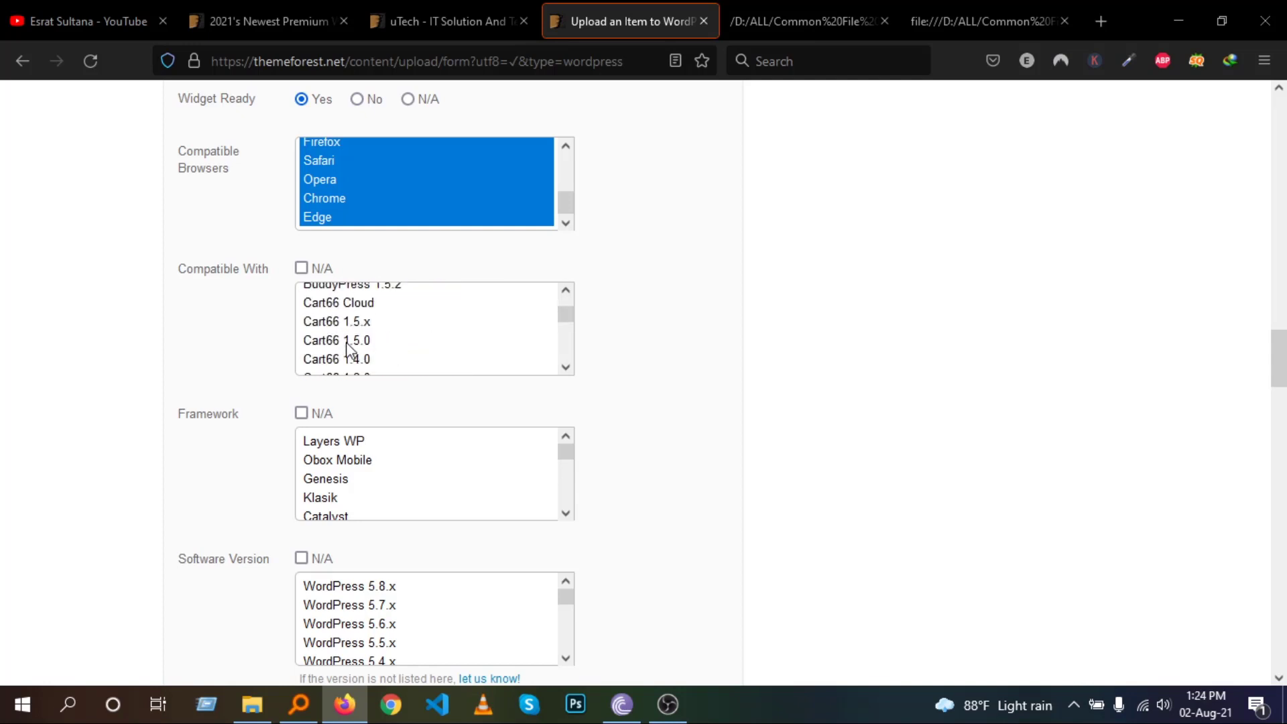
{"action": "scroll", "coordinate": [365, 328], "scroll_direction": "up", "scroll_amount": 2}
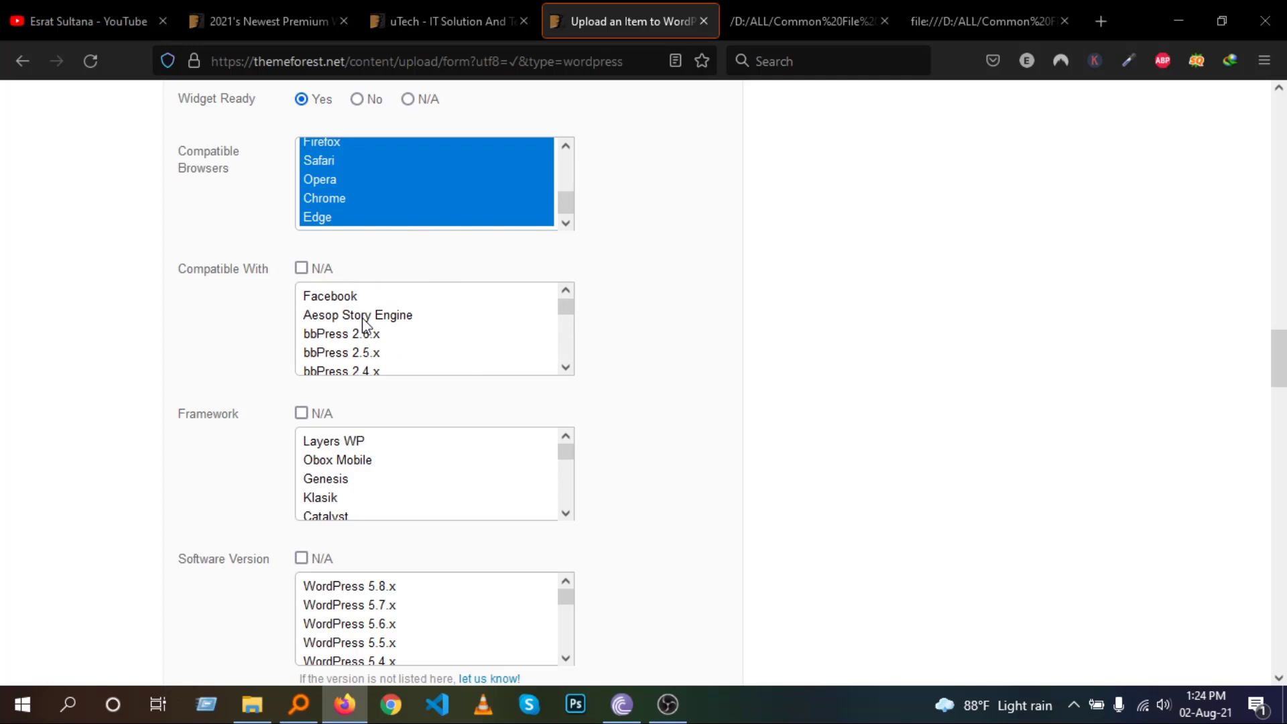
{"action": "scroll", "coordinate": [365, 328], "scroll_direction": "down", "scroll_amount": 8}
{"action": "left_click_drag", "start_coordinate": [560, 329], "coordinate": [569, 376]}
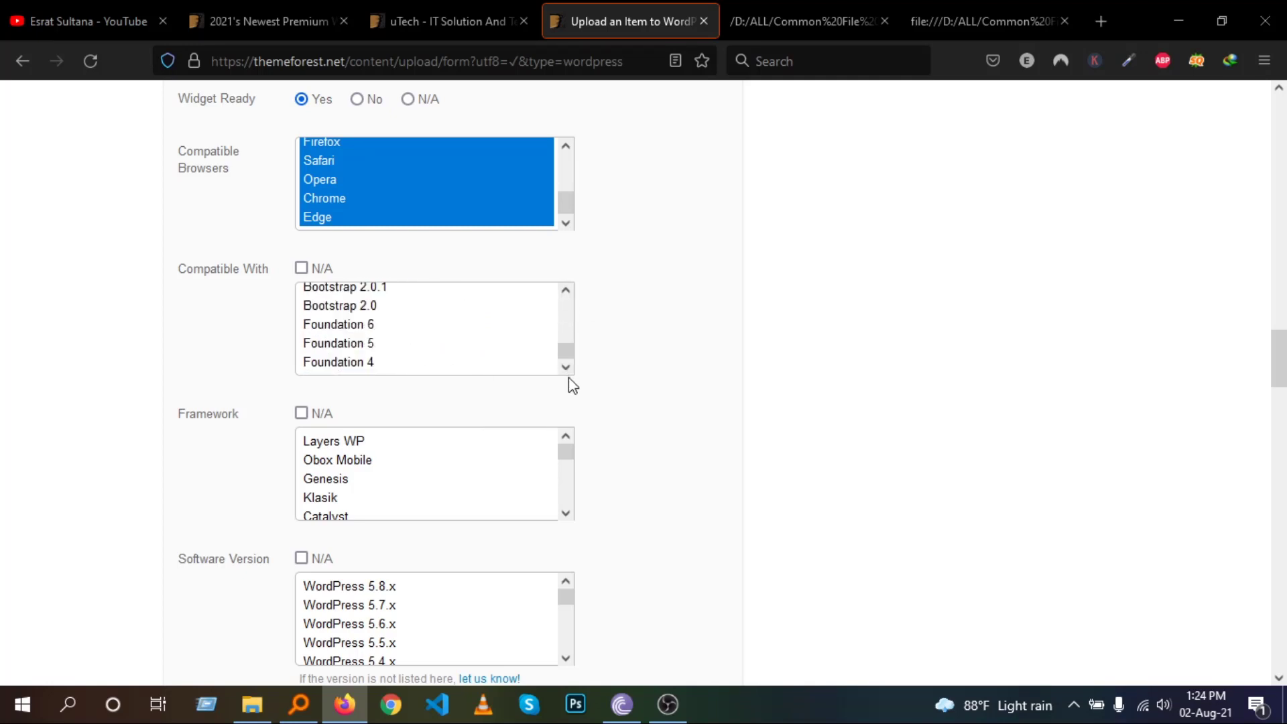
{"action": "scroll", "coordinate": [417, 338], "scroll_direction": "up", "scroll_amount": 5}
{"action": "left_click", "coordinate": [417, 333]}
{"action": "scroll", "coordinate": [421, 347], "scroll_direction": "down", "scroll_amount": 3}
{"action": "scroll", "coordinate": [421, 348], "scroll_direction": "up", "scroll_amount": 8}
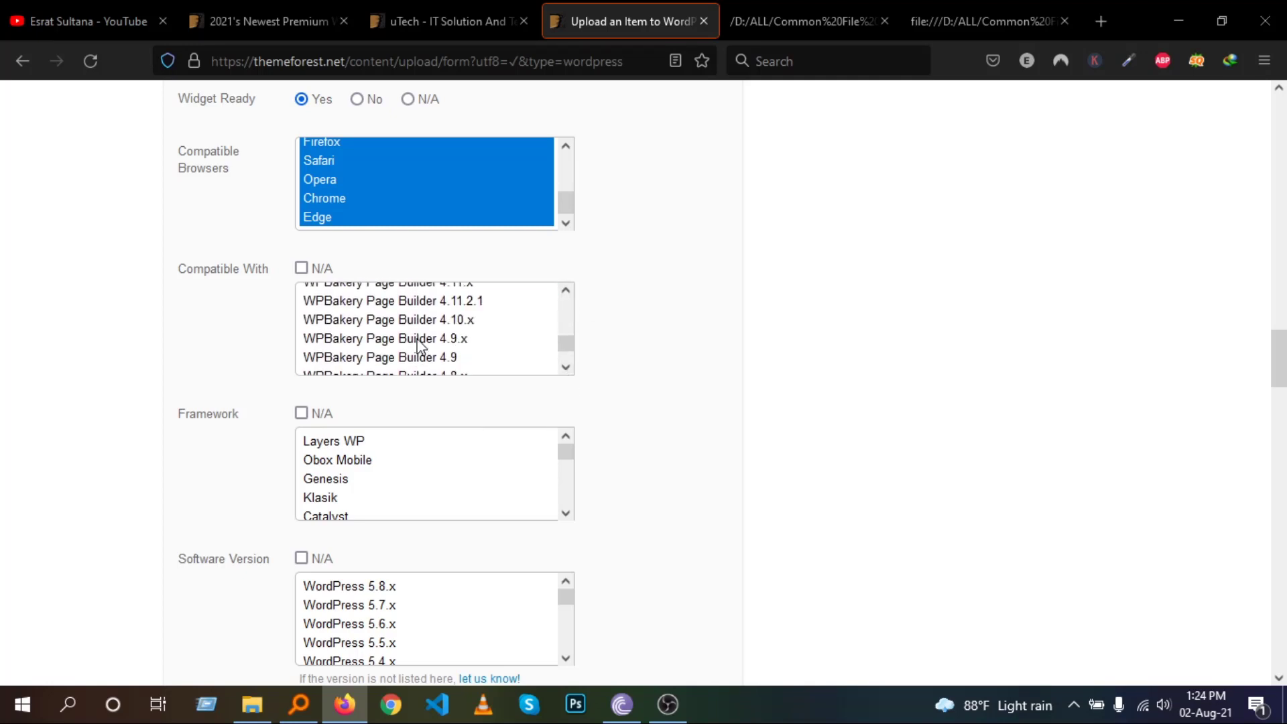
{"action": "scroll", "coordinate": [421, 347], "scroll_direction": "down", "scroll_amount": 3}
{"action": "scroll", "coordinate": [421, 348], "scroll_direction": "up", "scroll_amount": 2}
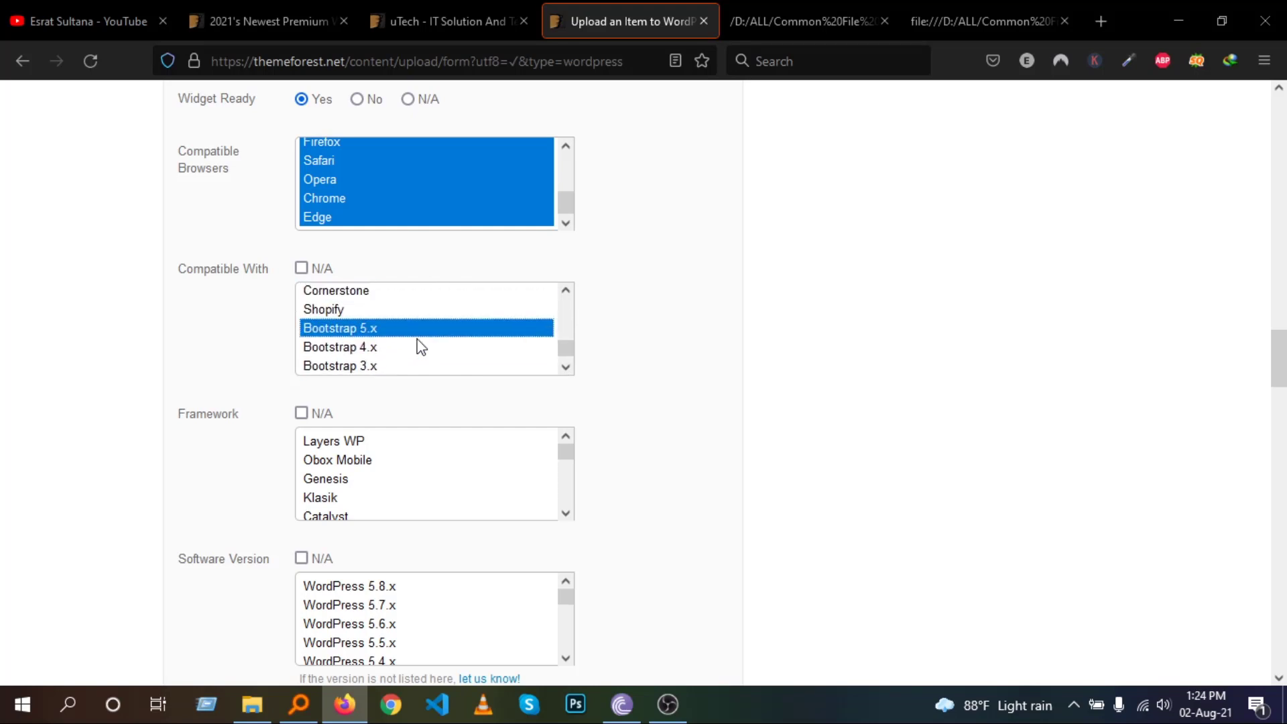
{"action": "scroll", "coordinate": [421, 347], "scroll_direction": "down", "scroll_amount": 5}
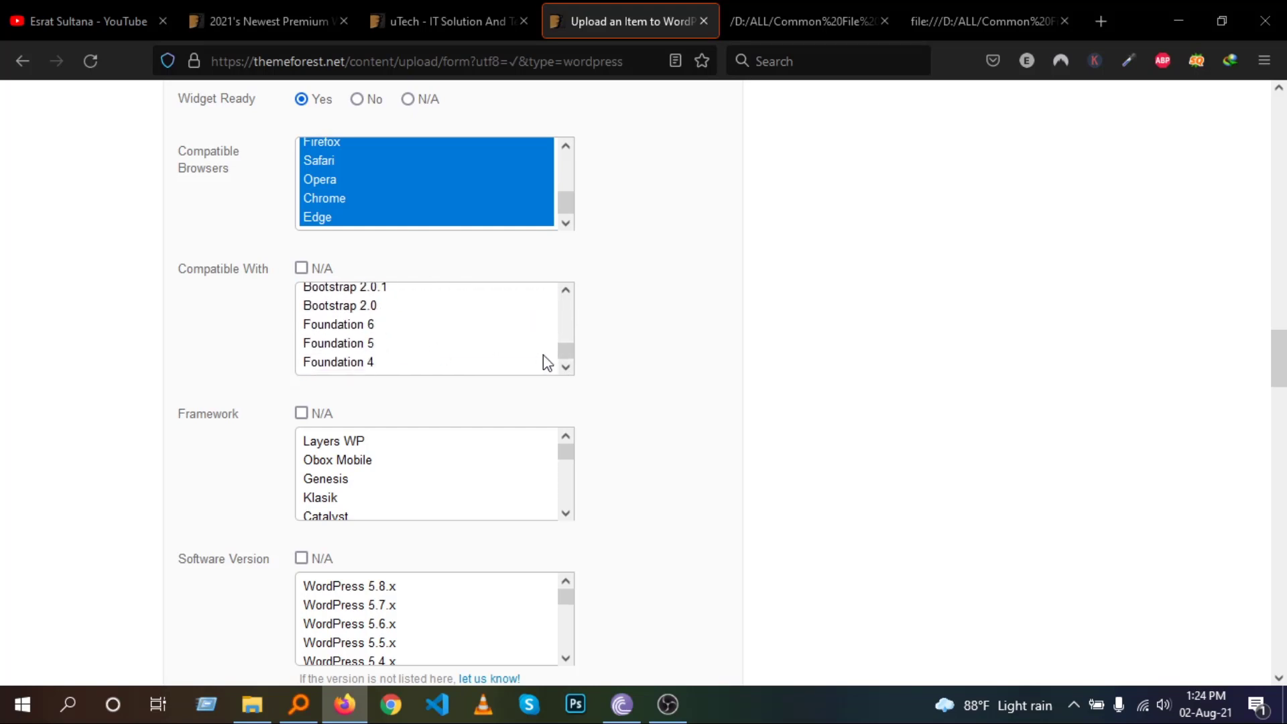
{"action": "mouse_move", "coordinate": [567, 357]}
{"action": "left_mouse_down"}
{"action": "mouse_move", "coordinate": [572, 313]}
{"action": "mouse_move", "coordinate": [569, 355]}
{"action": "left_mouse_up"}
Select Underscores as the theme's framework and look through the remaining framework options
{"action": "scroll", "coordinate": [469, 409], "scroll_direction": "down", "scroll_amount": 2}
{"action": "scroll", "coordinate": [311, 367], "scroll_direction": "down", "scroll_amount": 8}
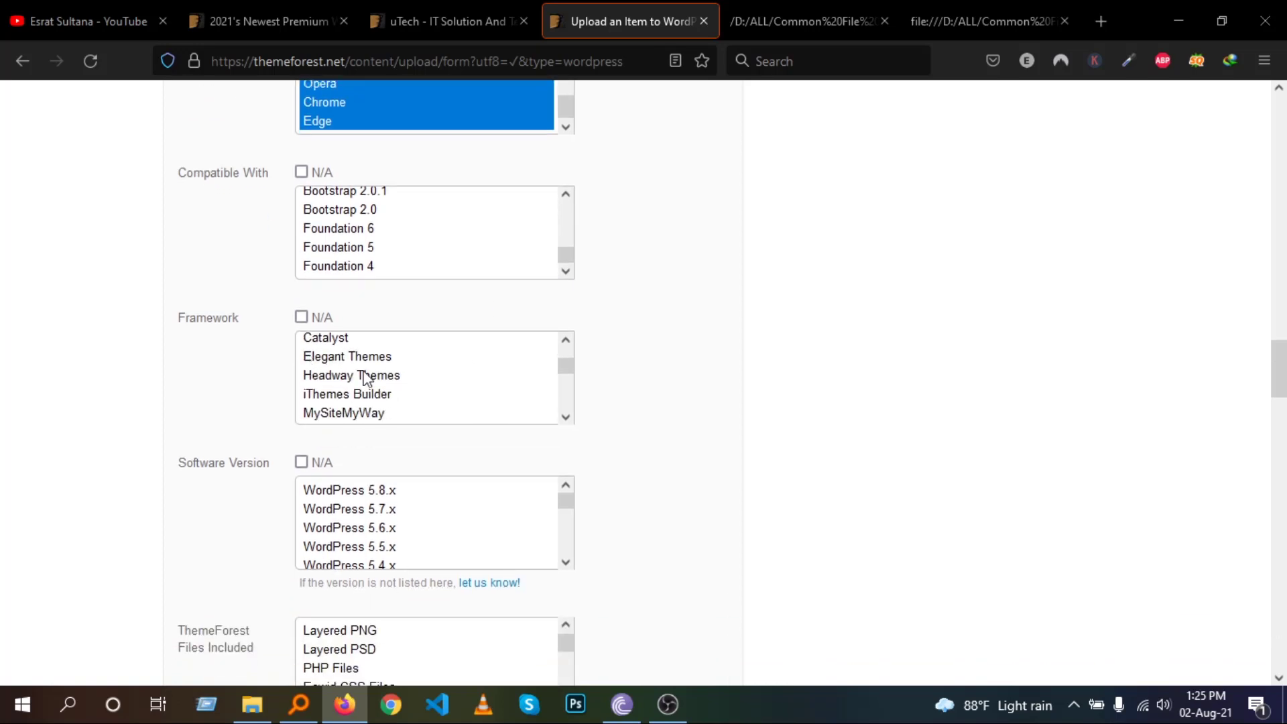
{"action": "scroll", "coordinate": [364, 372], "scroll_direction": "down", "scroll_amount": 1}
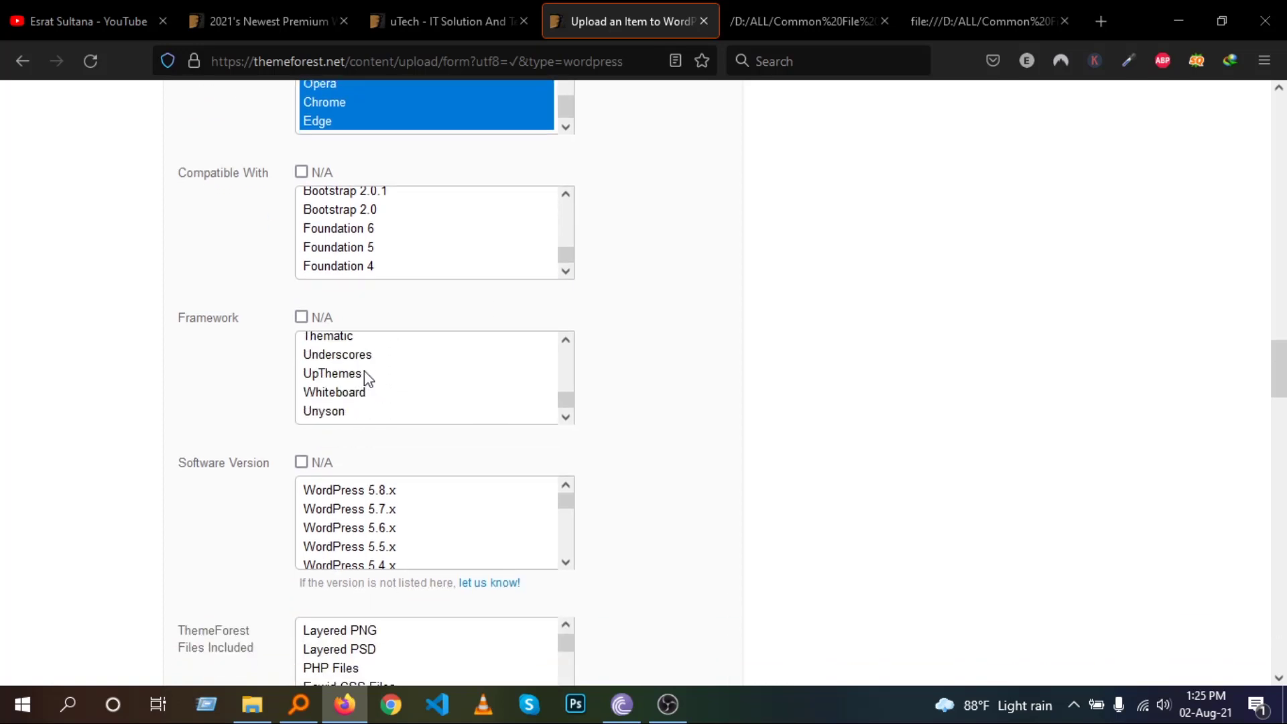
{"action": "left_click", "coordinate": [349, 357]}
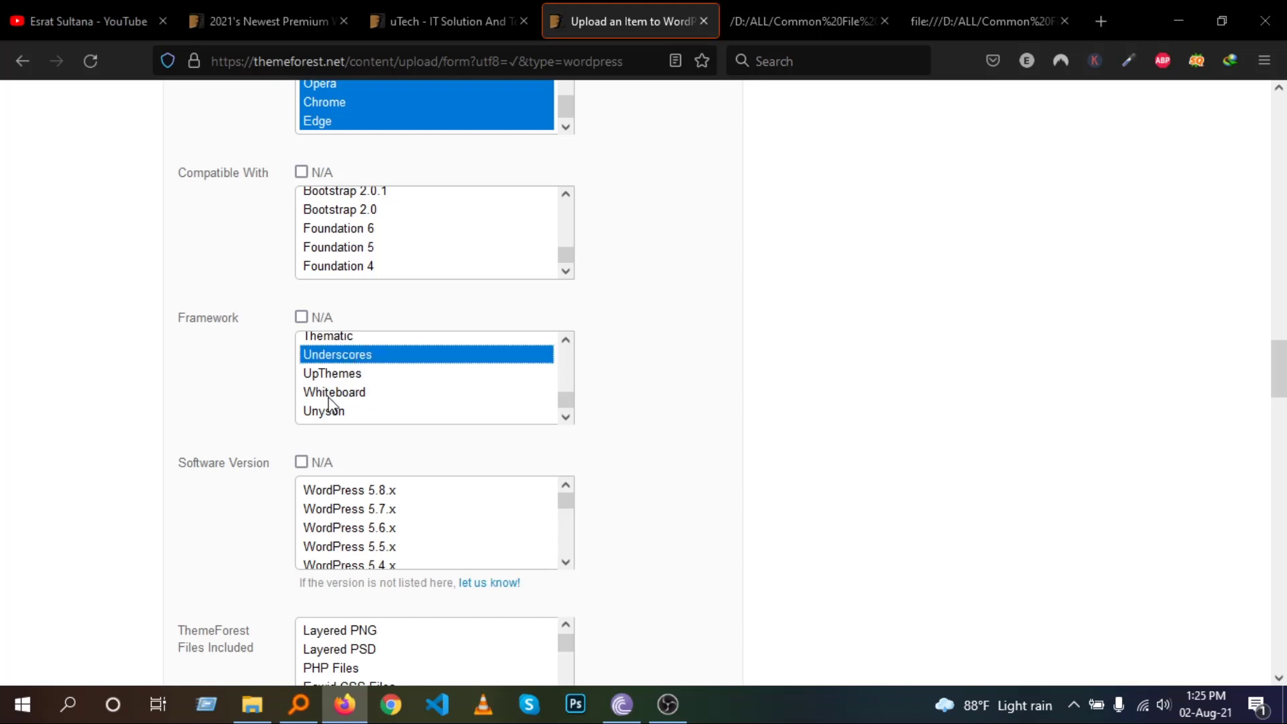
{"action": "scroll", "coordinate": [328, 402], "scroll_direction": "up", "scroll_amount": 9}
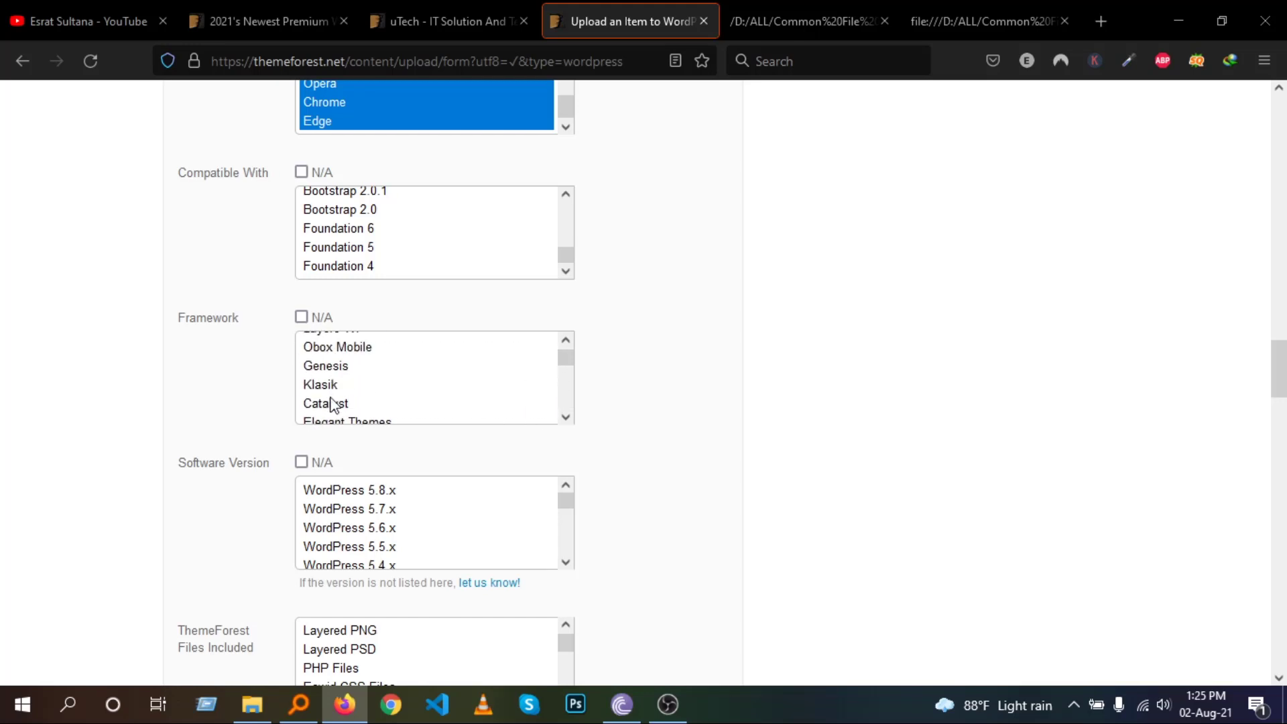
{"action": "scroll", "coordinate": [331, 402], "scroll_direction": "up", "scroll_amount": 1}
{"action": "scroll", "coordinate": [312, 387], "scroll_direction": "down", "scroll_amount": 2}
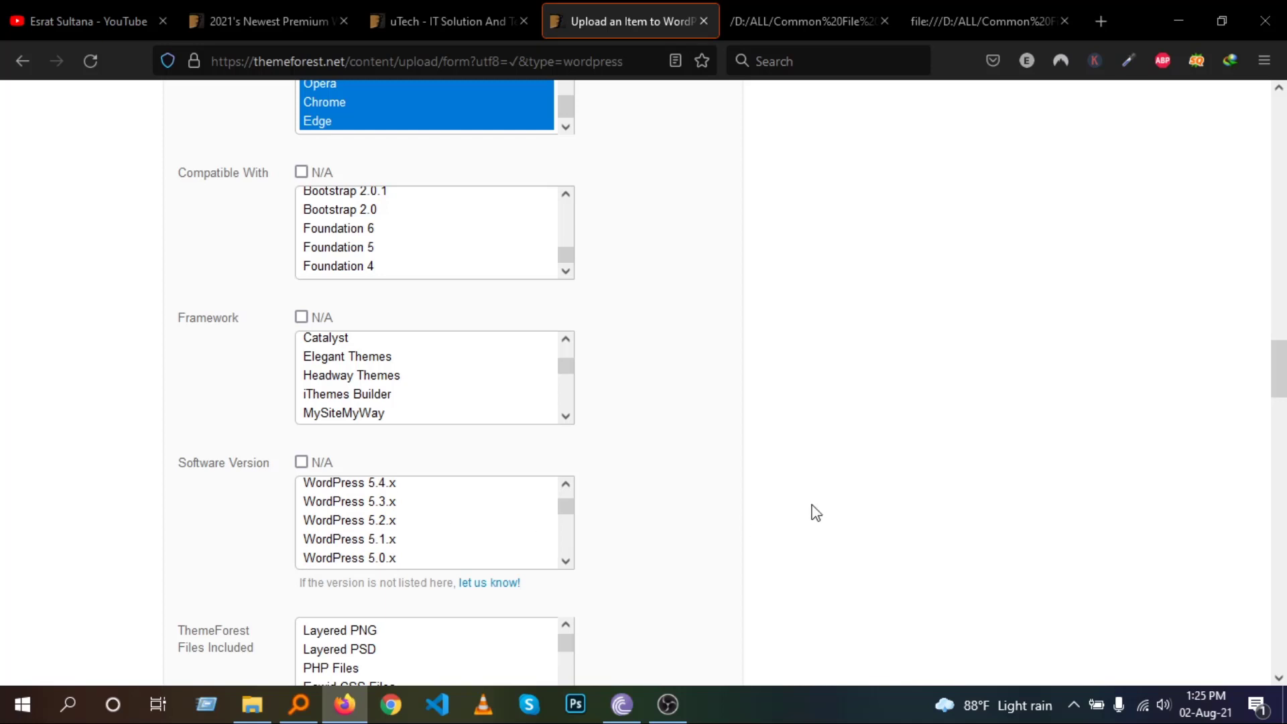
Select WordPress 5.8.x, 5.7.x, 5.6.x and 5.5.x as the supported software versions
{"action": "scroll", "coordinate": [739, 492], "scroll_direction": "down", "scroll_amount": 3}
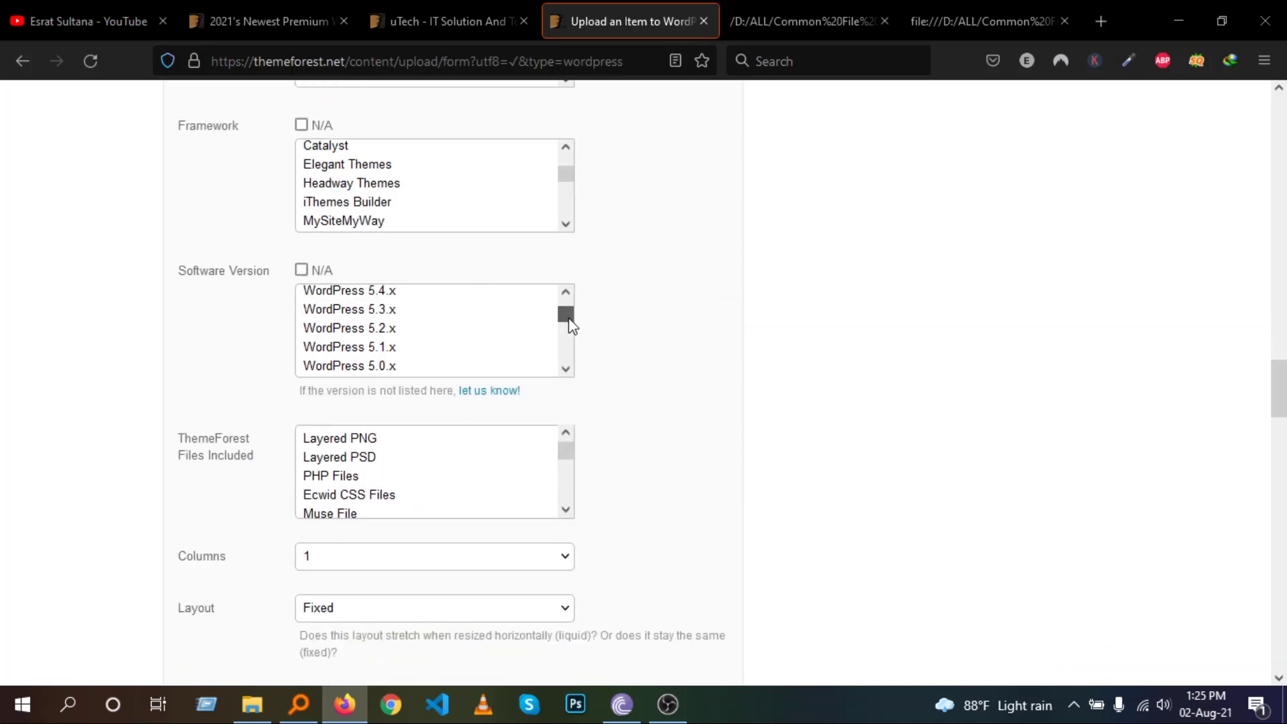
{"action": "mouse_move", "coordinate": [568, 320]}
{"action": "left_mouse_down"}
{"action": "mouse_move", "coordinate": [568, 366]}
{"action": "mouse_move", "coordinate": [577, 302]}
{"action": "left_mouse_up"}
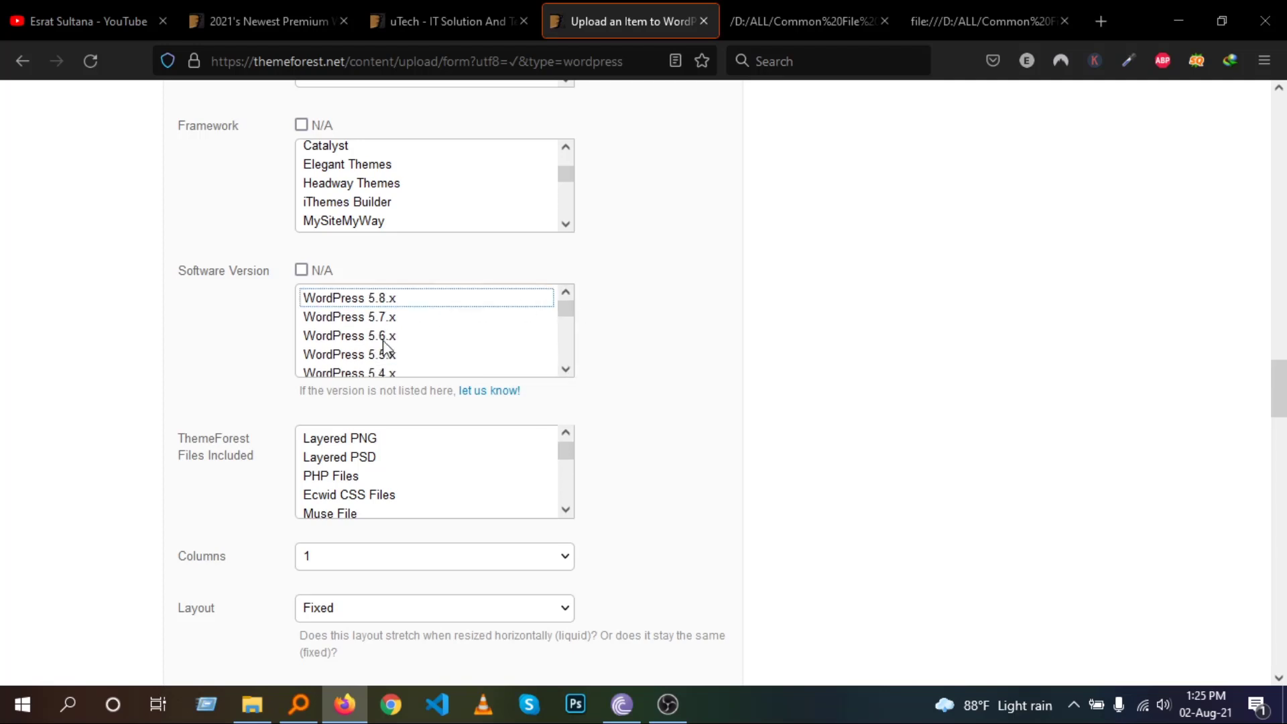
{"action": "left_click_drag", "start_coordinate": [374, 351], "coordinate": [369, 295]}
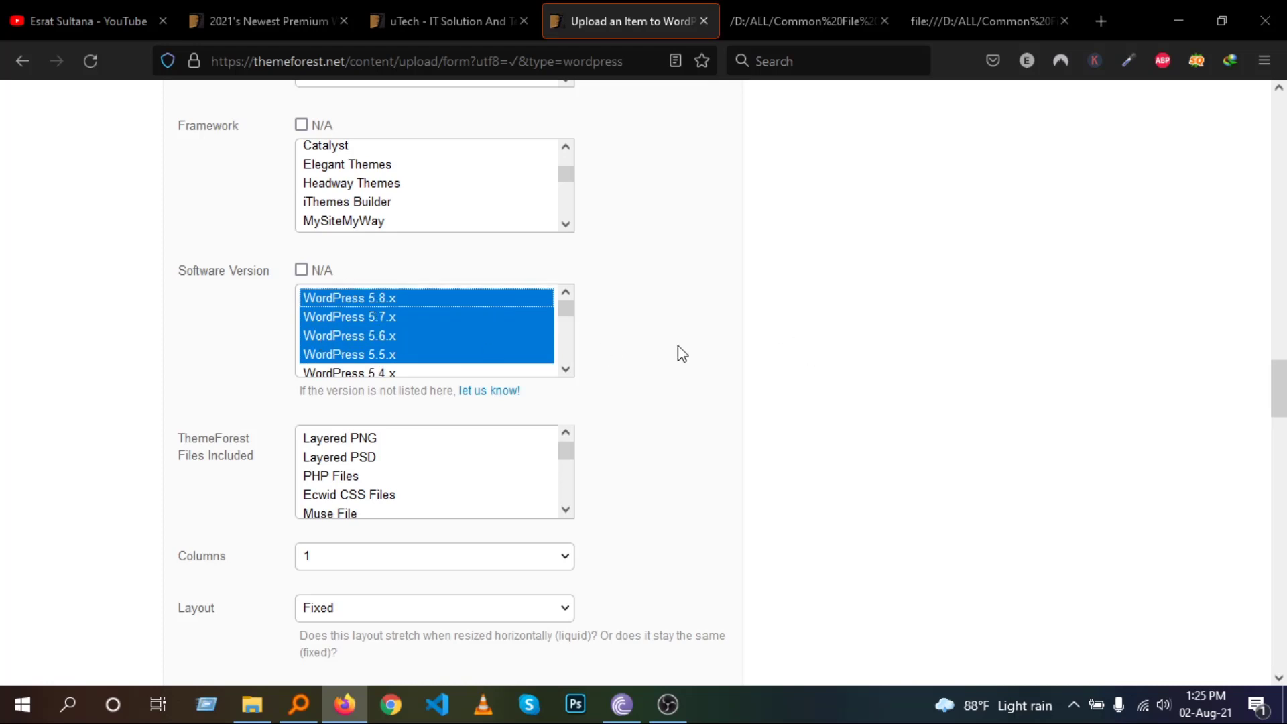
Select PHP Files, CSS Files and JS Files in the ThemeForest Files Included list
{"action": "scroll", "coordinate": [677, 348], "scroll_direction": "down", "scroll_amount": 3}
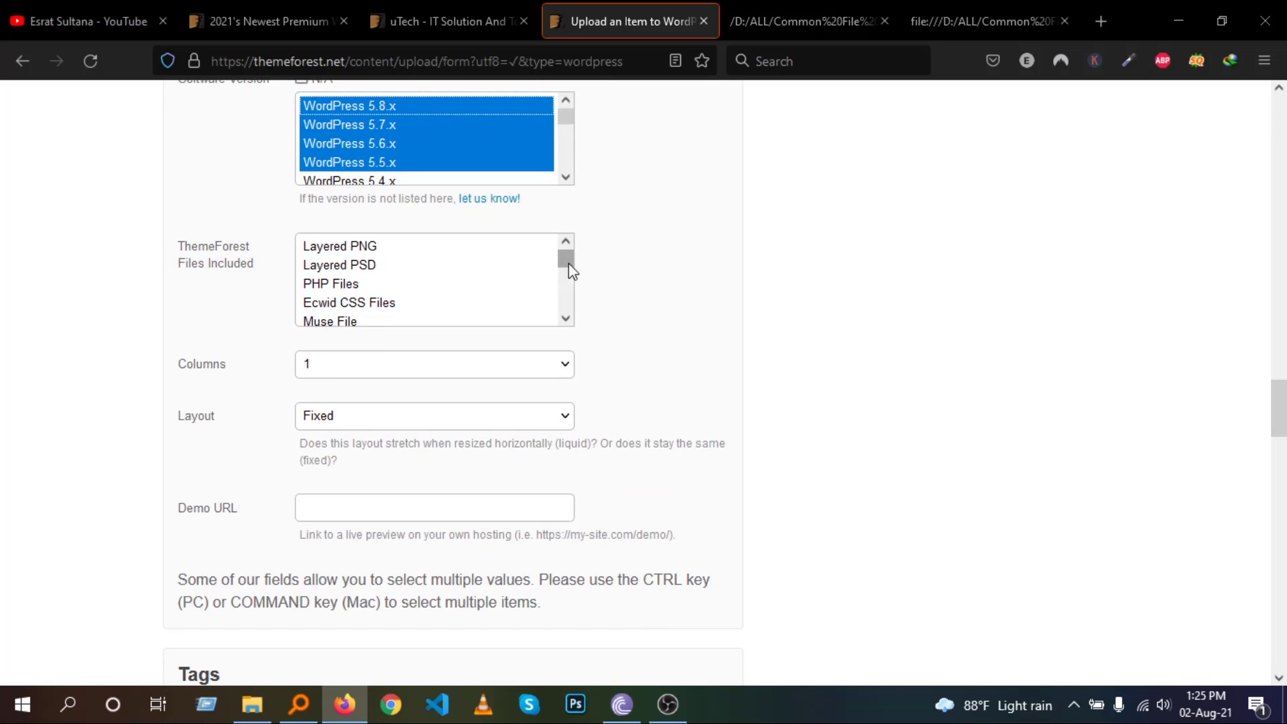
{"action": "left_click", "coordinate": [332, 285]}
{"action": "scroll", "coordinate": [366, 297], "scroll_direction": "down", "scroll_amount": 2}
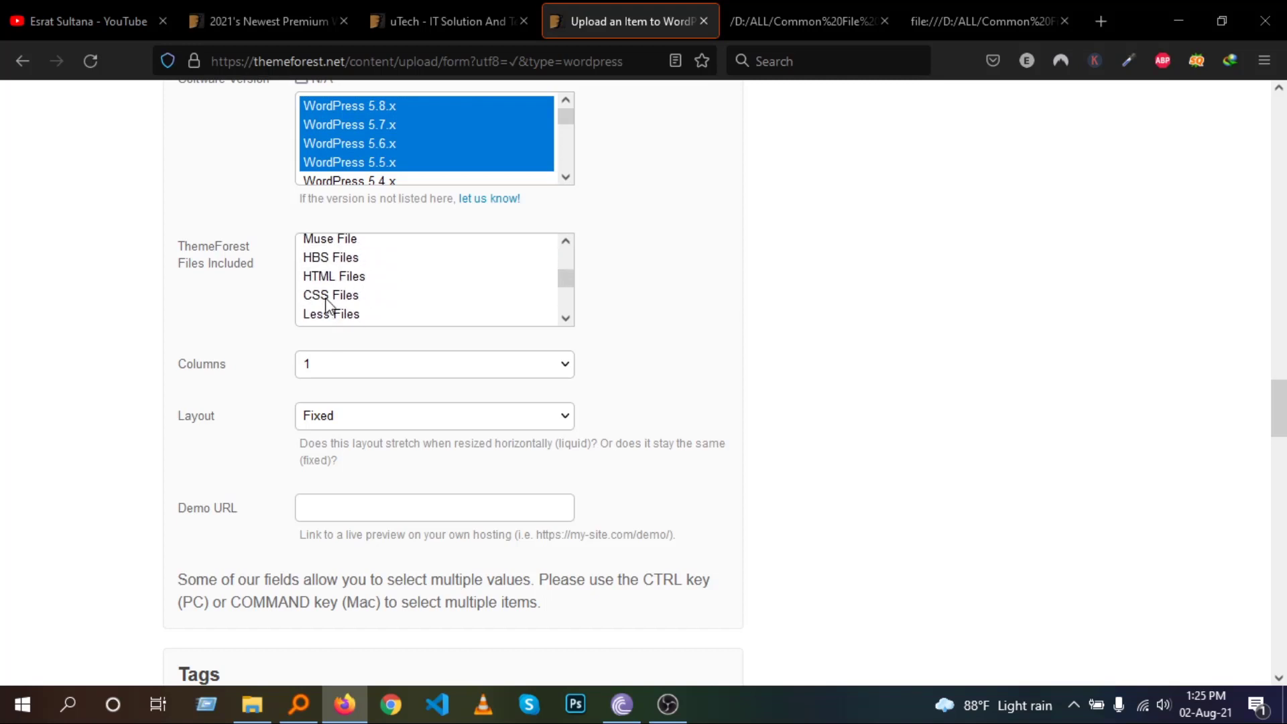
{"action": "left_click", "coordinate": [360, 295], "text": "ctrl"}
{"action": "scroll", "coordinate": [355, 296], "scroll_direction": "down", "scroll_amount": 3}
{"action": "left_click", "coordinate": [339, 293], "text": "ctrl"}
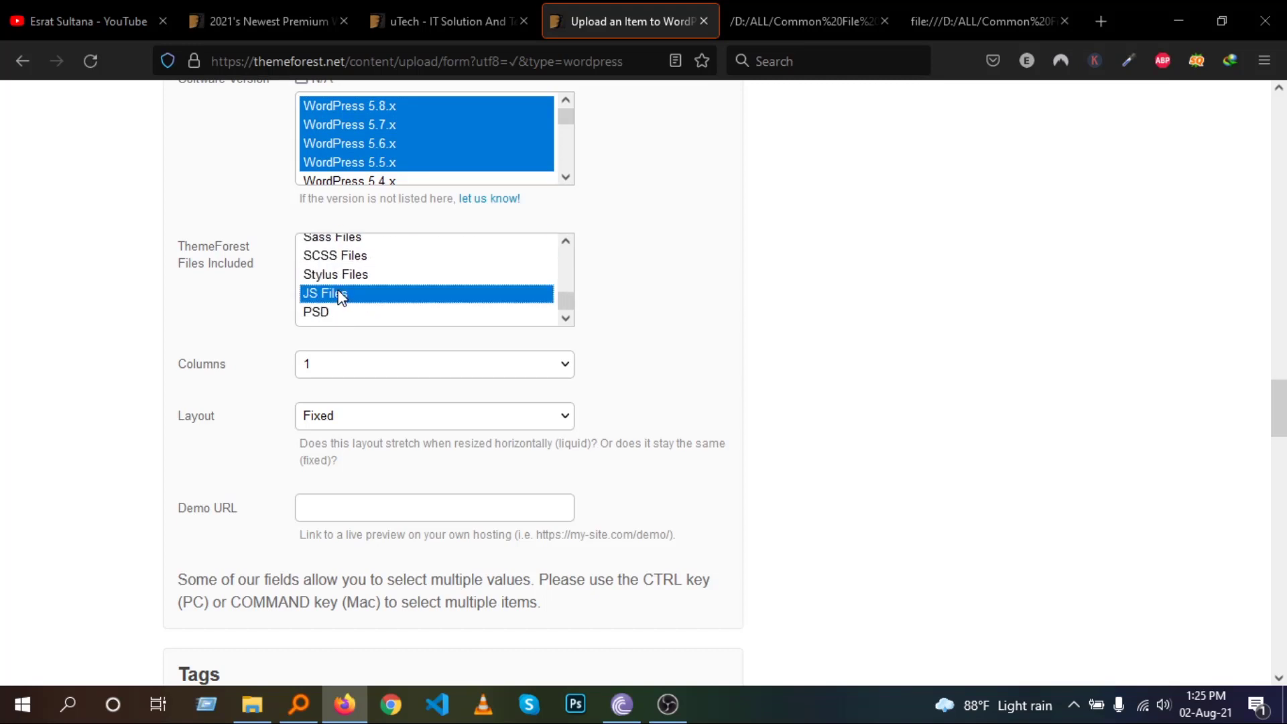
{"action": "scroll", "coordinate": [339, 295], "scroll_direction": "down", "scroll_amount": 1}
{"action": "scroll", "coordinate": [636, 228], "scroll_direction": "up", "scroll_amount": 2}
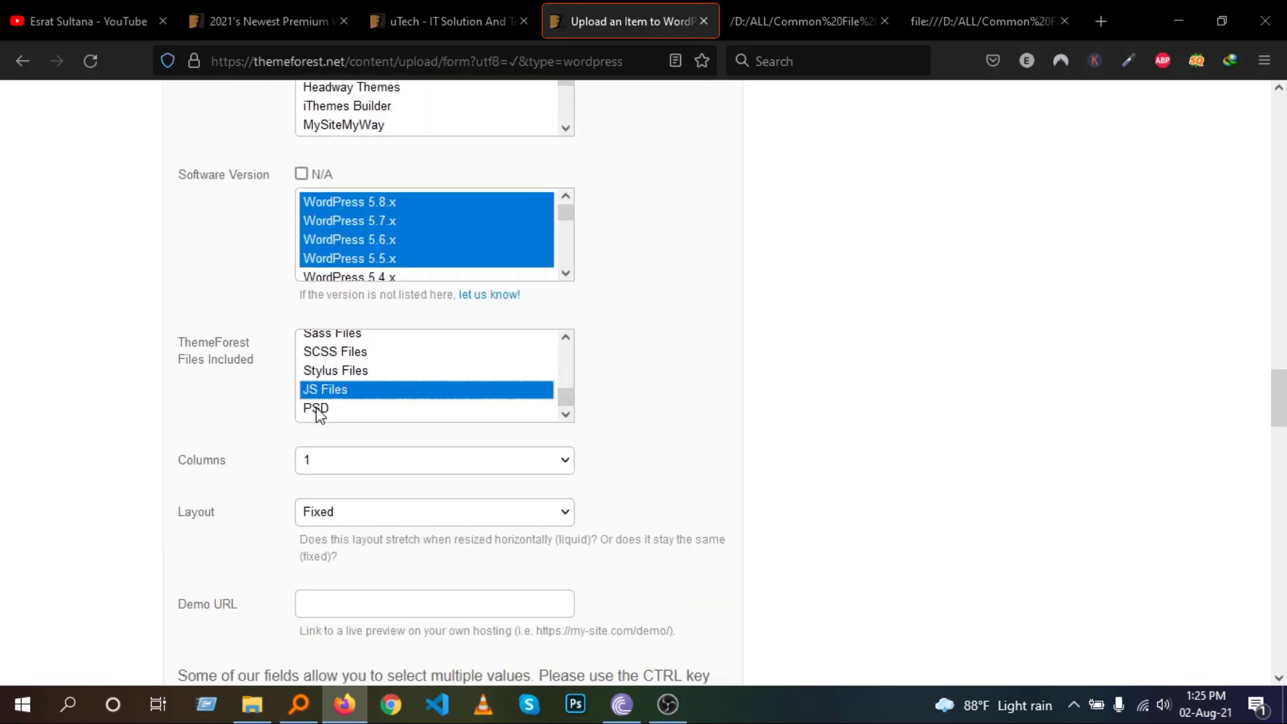
Add HTML Files to the ThemeForest Files Included selection and review the chosen file types
{"action": "scroll", "coordinate": [318, 414], "scroll_direction": "up", "scroll_amount": 2}
{"action": "scroll", "coordinate": [318, 414], "scroll_direction": "down", "scroll_amount": 2}
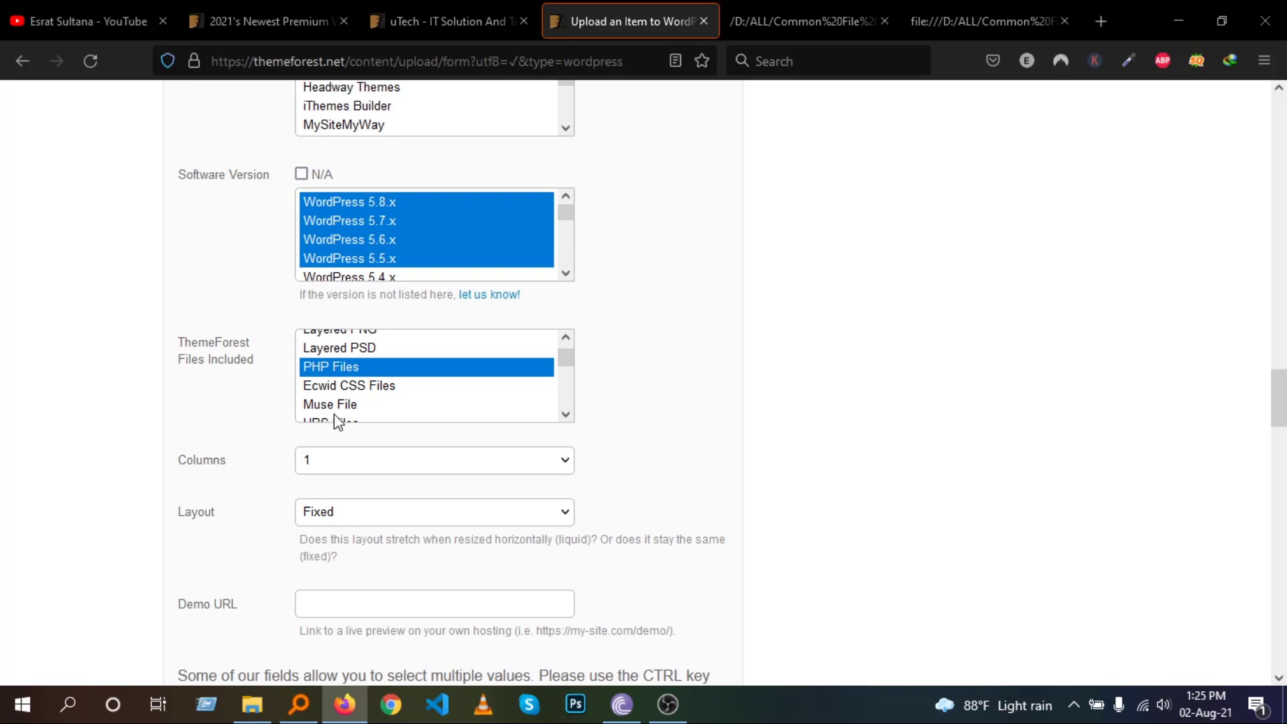
{"action": "scroll", "coordinate": [318, 415], "scroll_direction": "up", "scroll_amount": 2}
{"action": "left_click", "coordinate": [337, 362], "text": "ctrl"}
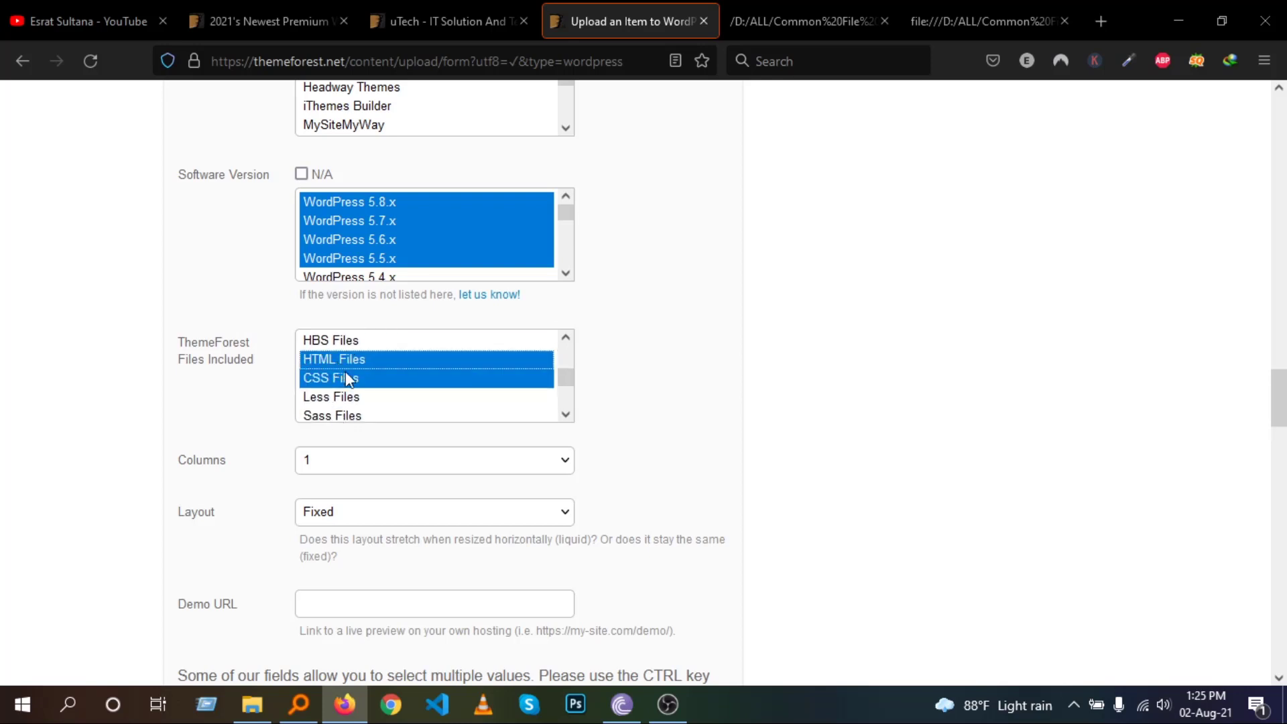
{"action": "scroll", "coordinate": [345, 373], "scroll_direction": "down", "scroll_amount": 3}
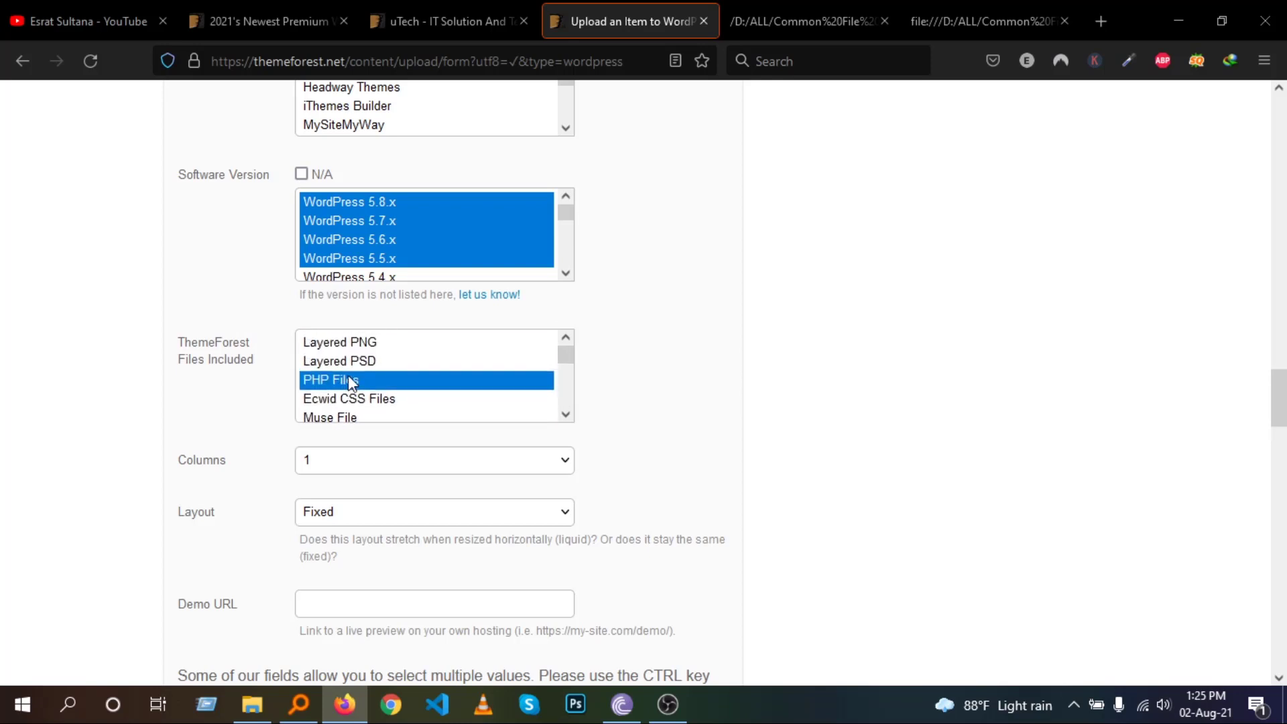
{"action": "scroll", "coordinate": [348, 379], "scroll_direction": "down", "scroll_amount": 2}
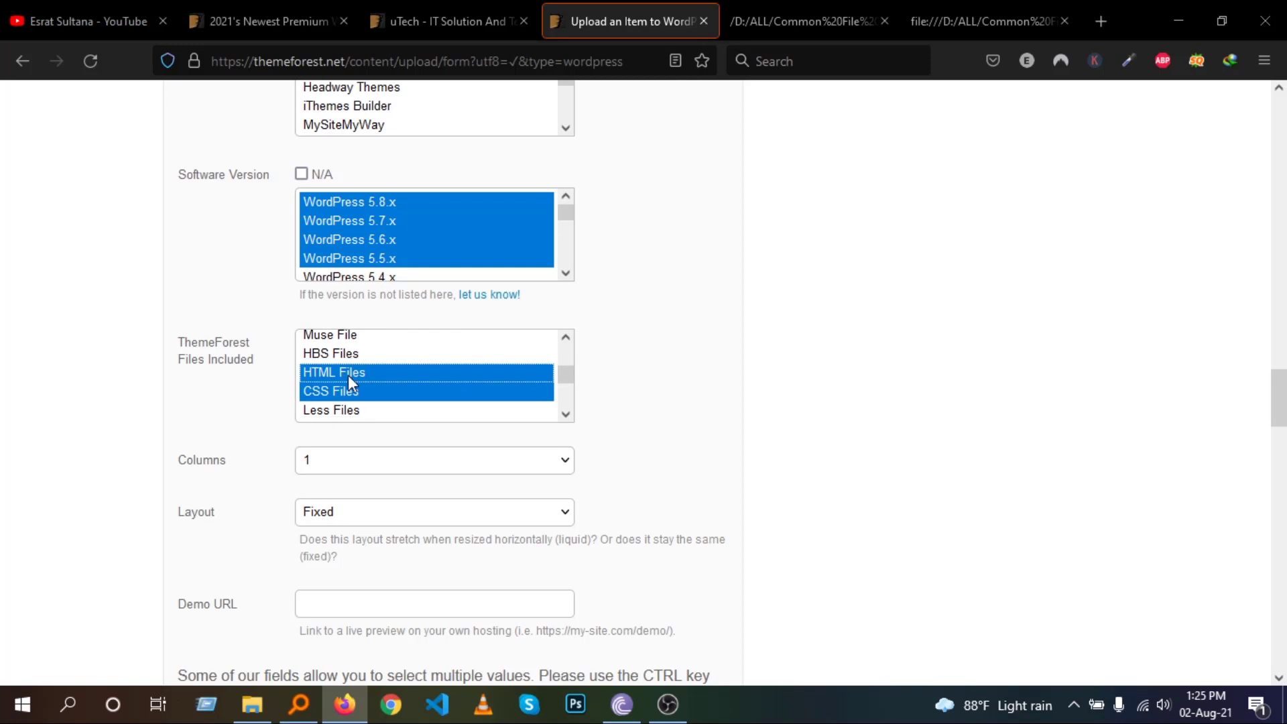
{"action": "left_click", "coordinate": [348, 375], "text": "ctrl"}
{"action": "scroll", "coordinate": [361, 382], "scroll_direction": "up", "scroll_amount": 2}
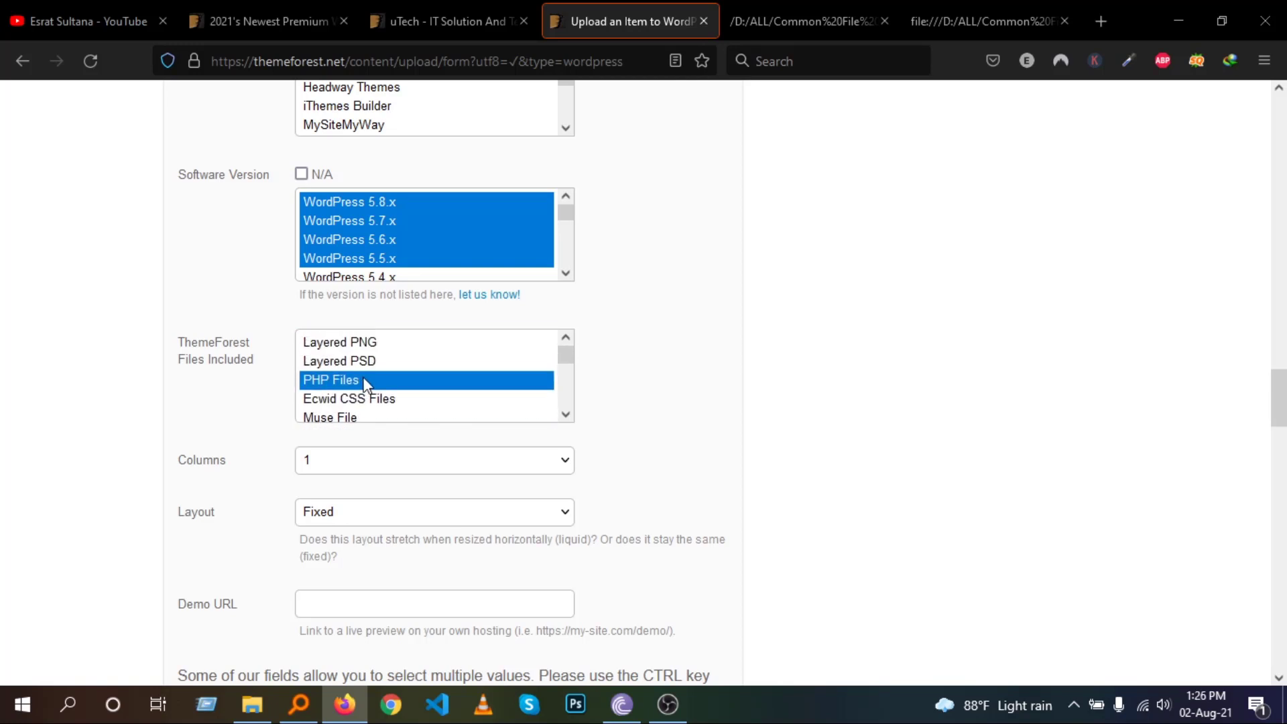
{"action": "scroll", "coordinate": [364, 384], "scroll_direction": "down", "scroll_amount": 4}
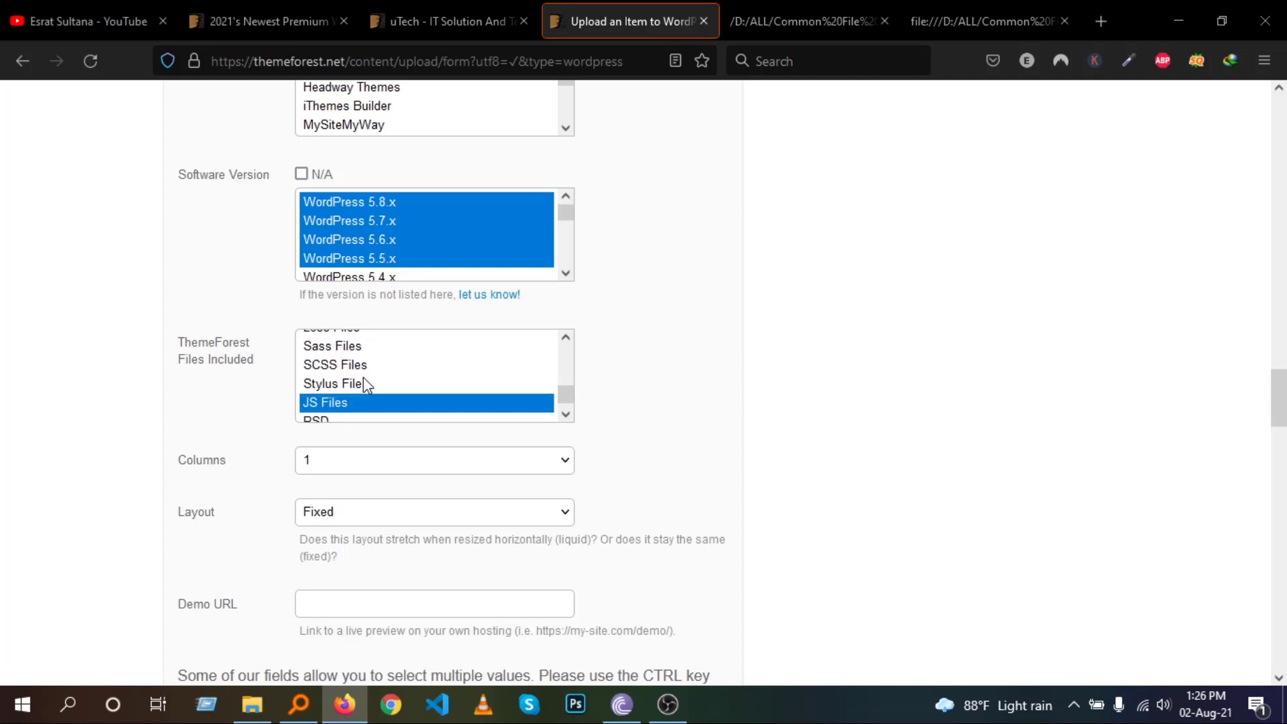
Set the theme's Columns attribute to 4+ and its Layout to Responsive
{"action": "left_click", "coordinate": [333, 460]}
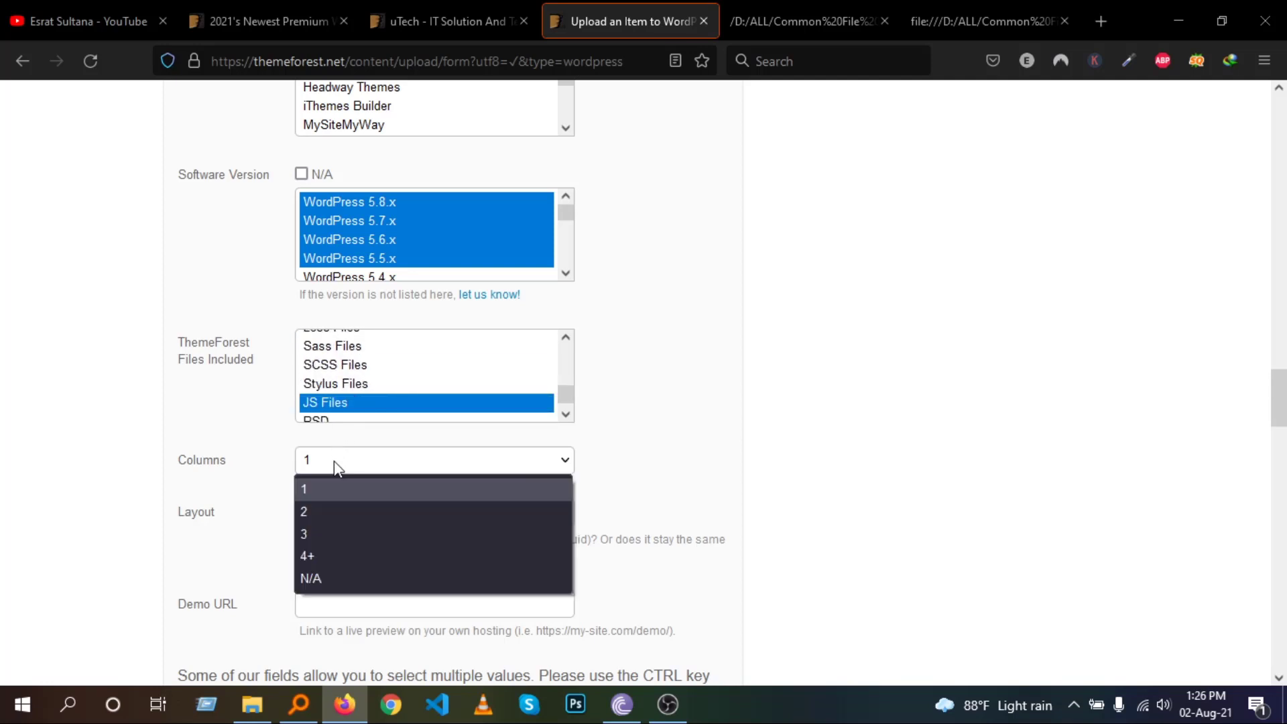
{"action": "left_click", "coordinate": [331, 560]}
{"action": "scroll", "coordinate": [235, 505], "scroll_direction": "down", "scroll_amount": 2}
{"action": "left_click", "coordinate": [368, 418]}
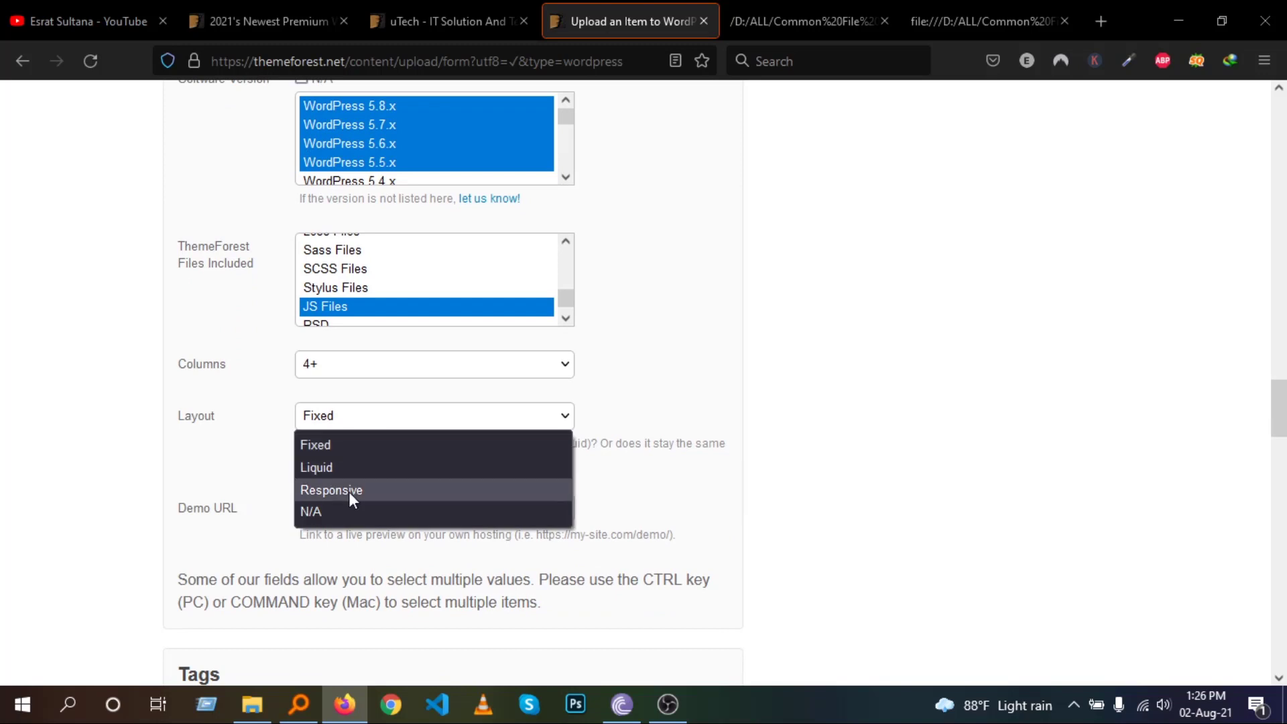
{"action": "left_click", "coordinate": [350, 494]}
{"action": "scroll", "coordinate": [350, 492], "scroll_direction": "down", "scroll_amount": 2}
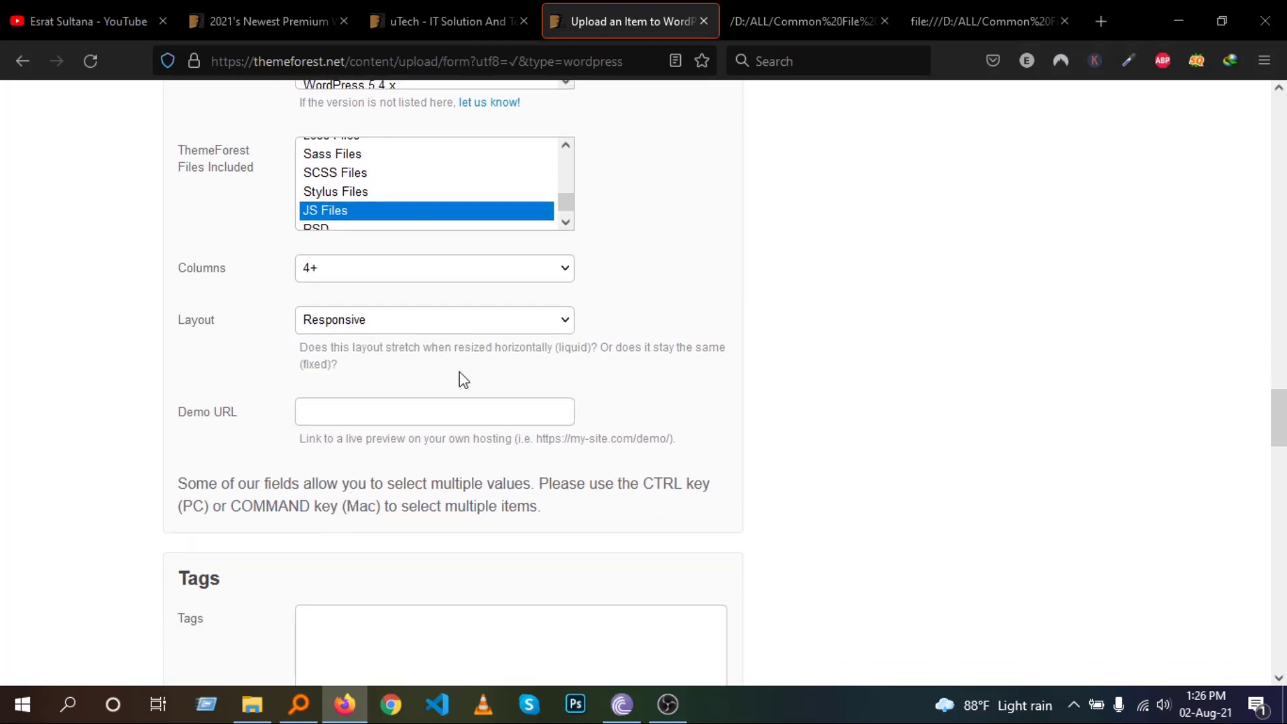
Place the cursor in the Demo URL field and bring up the uTech theme's live demo page
{"action": "left_click", "coordinate": [418, 411]}
{"action": "left_click", "coordinate": [420, 413]}
{"action": "left_click", "coordinate": [424, 413]}
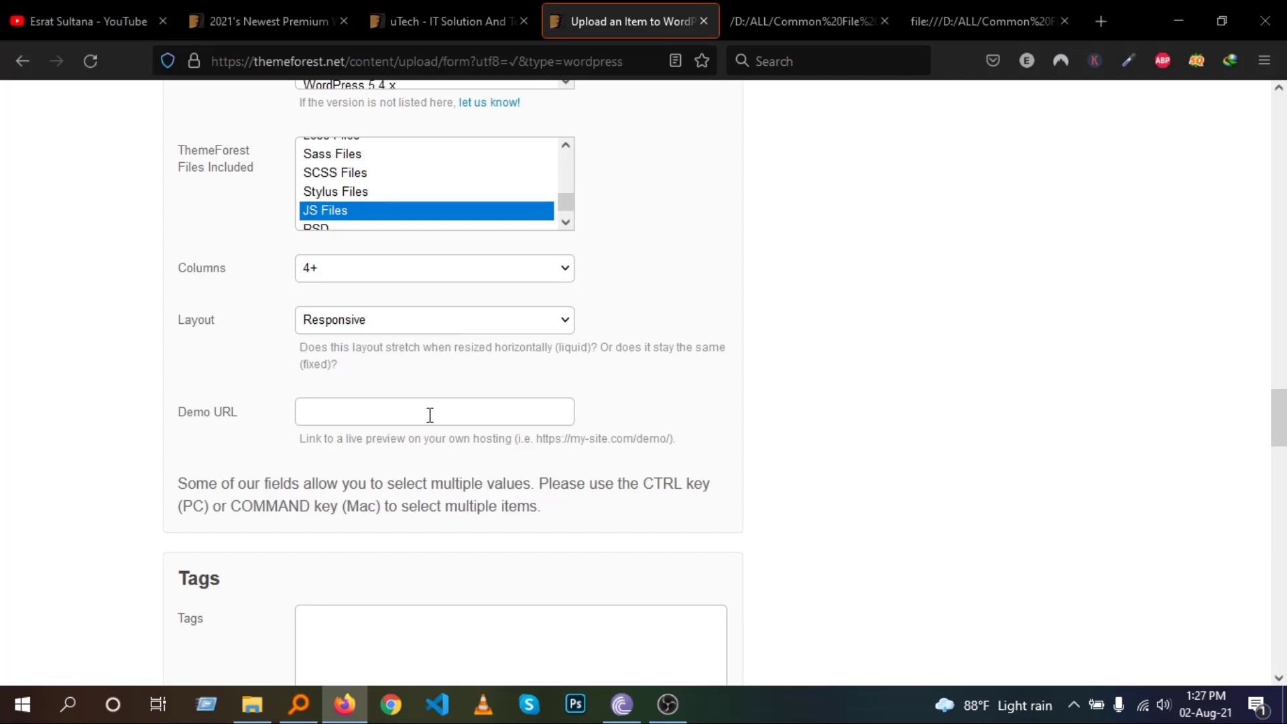
{"action": "left_click", "coordinate": [439, 22]}
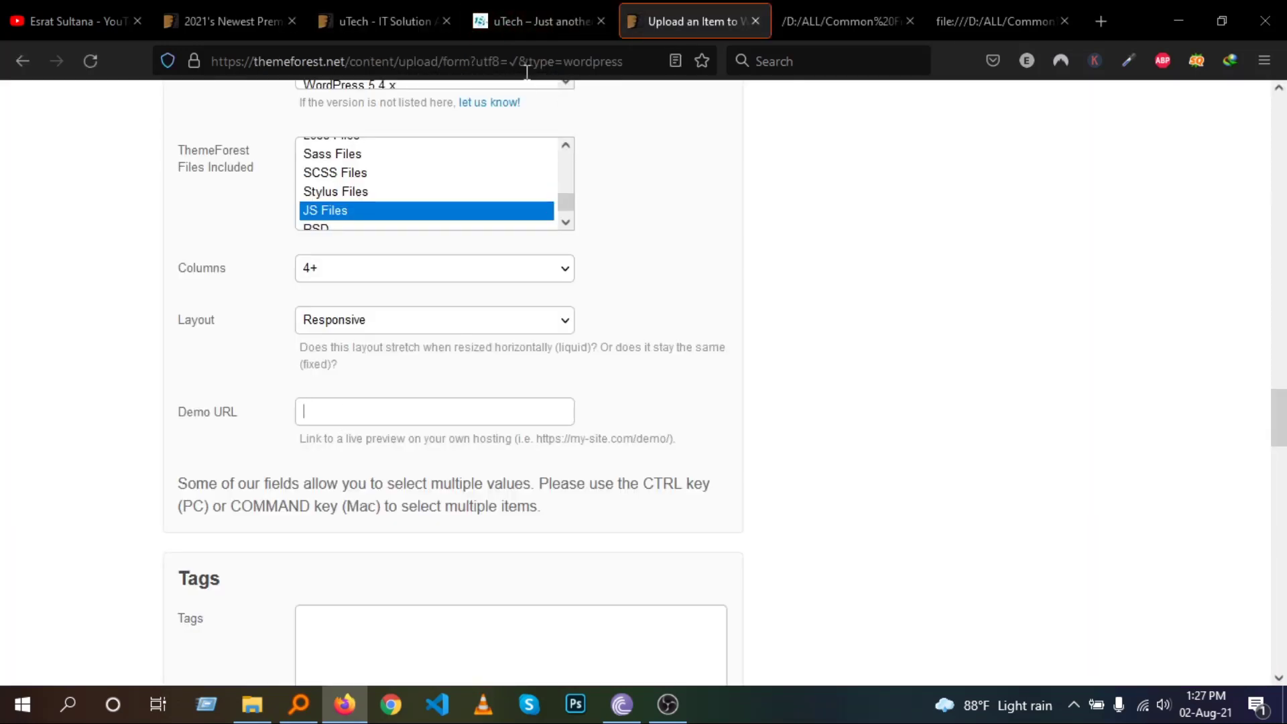
{"action": "left_click", "coordinate": [530, 21]}
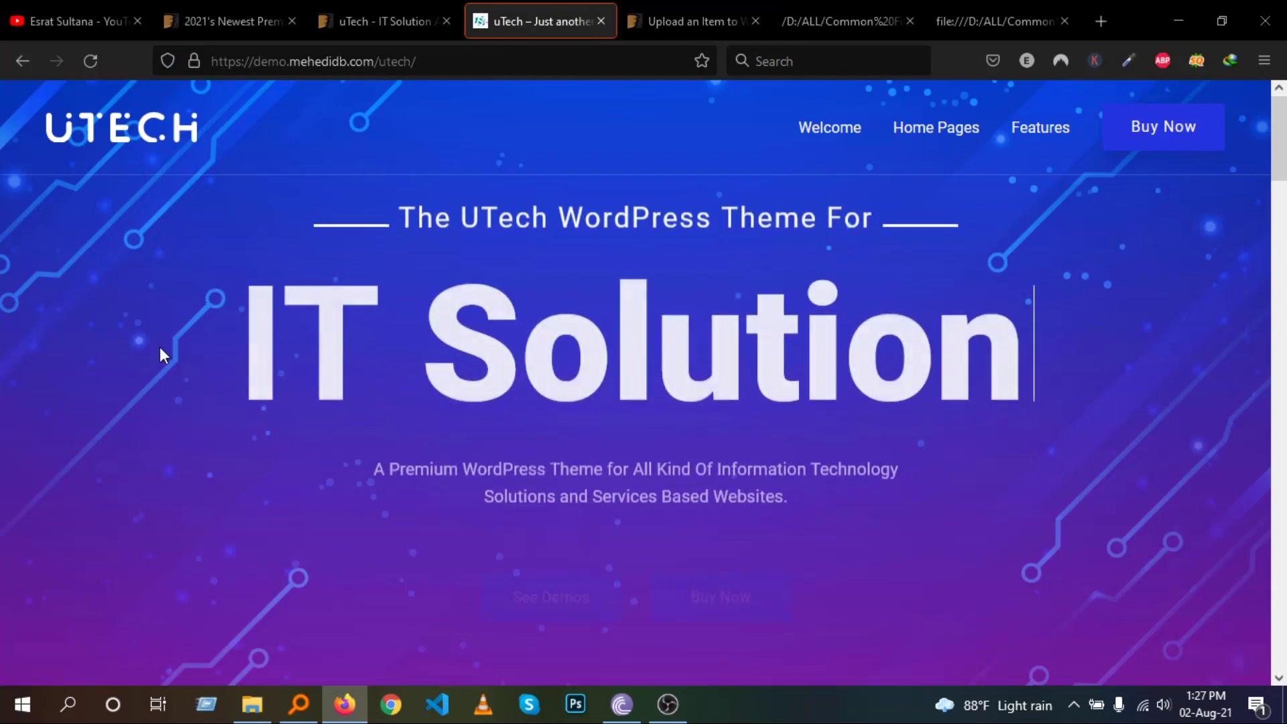
Look through the uTech demo landing page, including its home page versions and core features
{"action": "scroll", "coordinate": [418, 413], "scroll_direction": "down", "scroll_amount": 5}
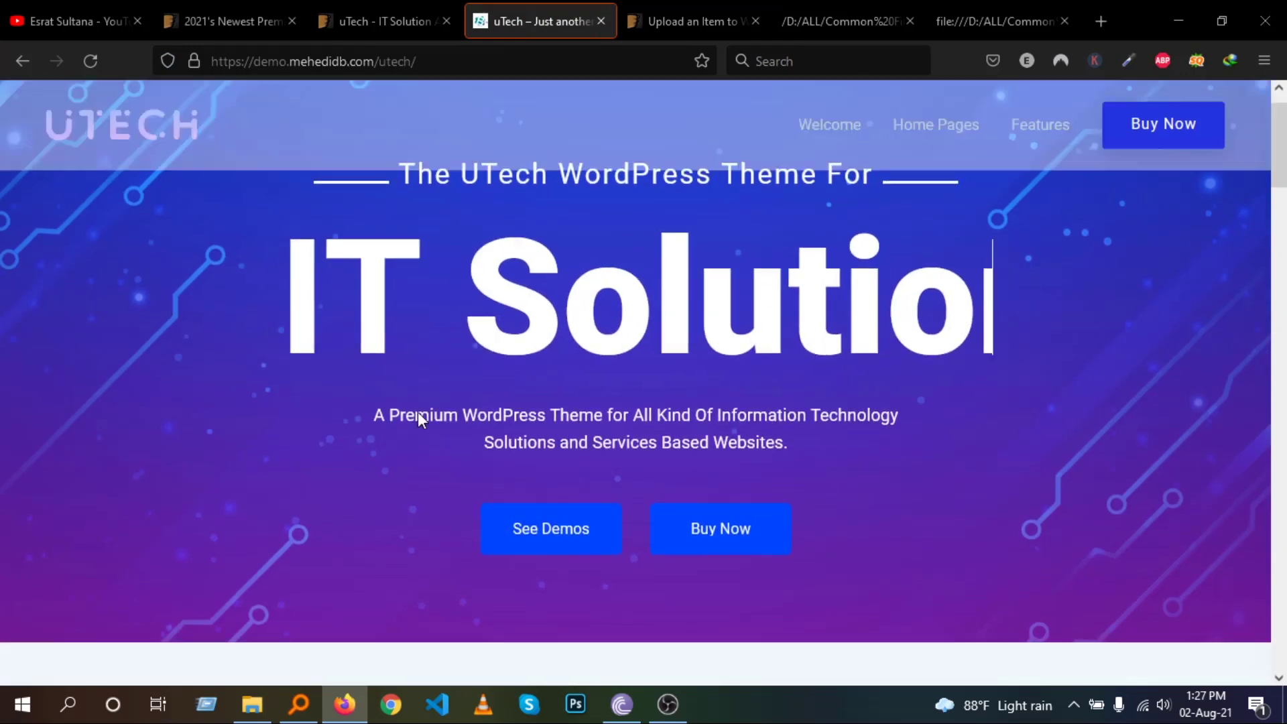
{"action": "scroll", "coordinate": [416, 415], "scroll_direction": "down", "scroll_amount": 7}
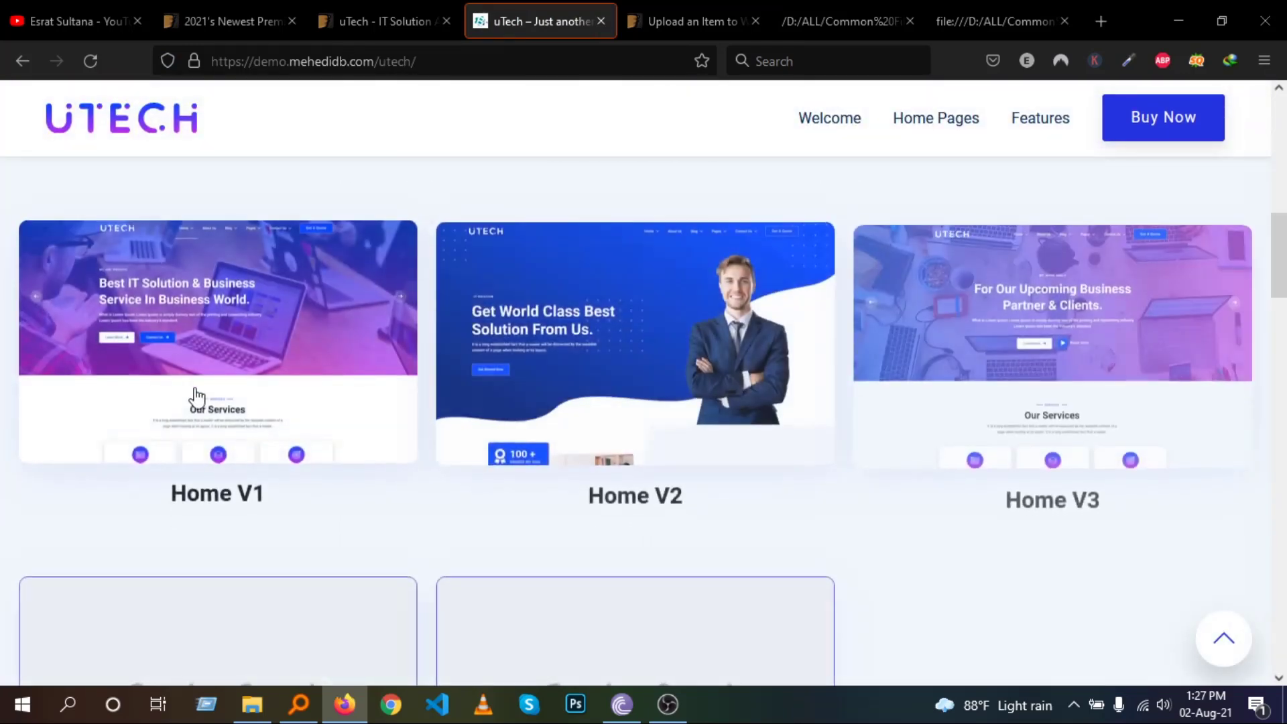
{"action": "scroll", "coordinate": [537, 387], "scroll_direction": "down", "scroll_amount": 8}
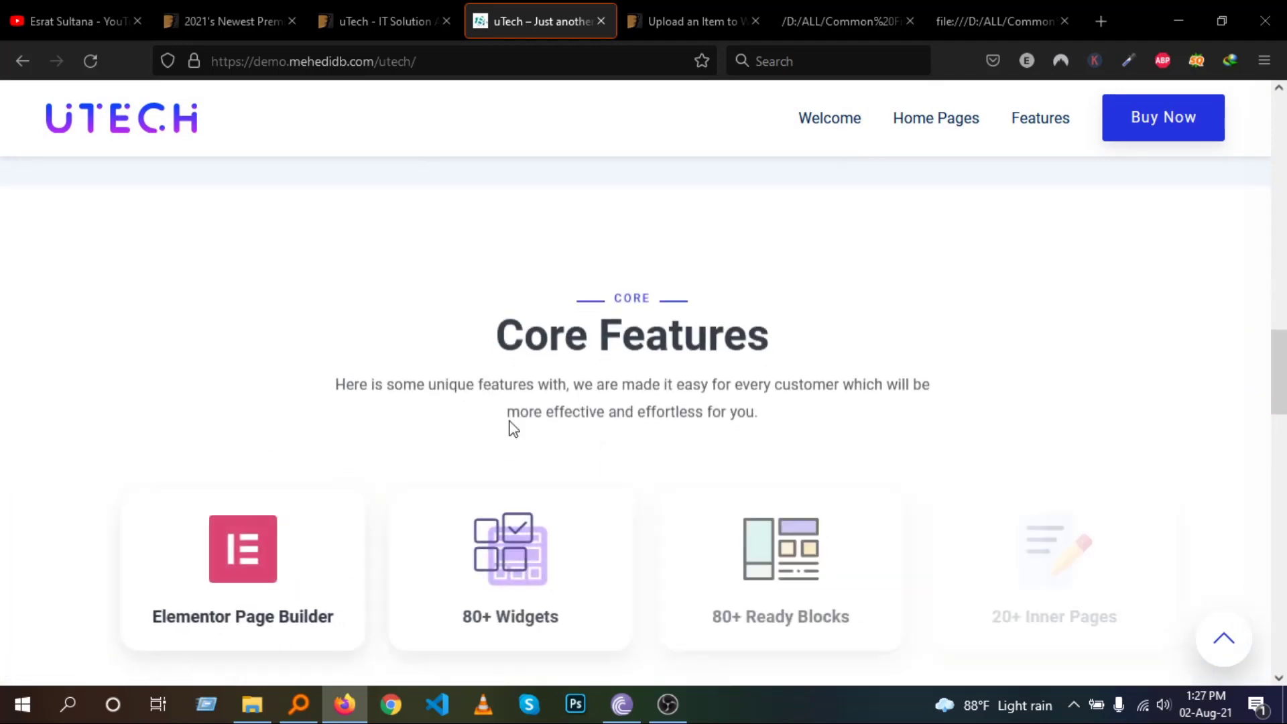
{"action": "scroll", "coordinate": [480, 404], "scroll_direction": "down", "scroll_amount": 5}
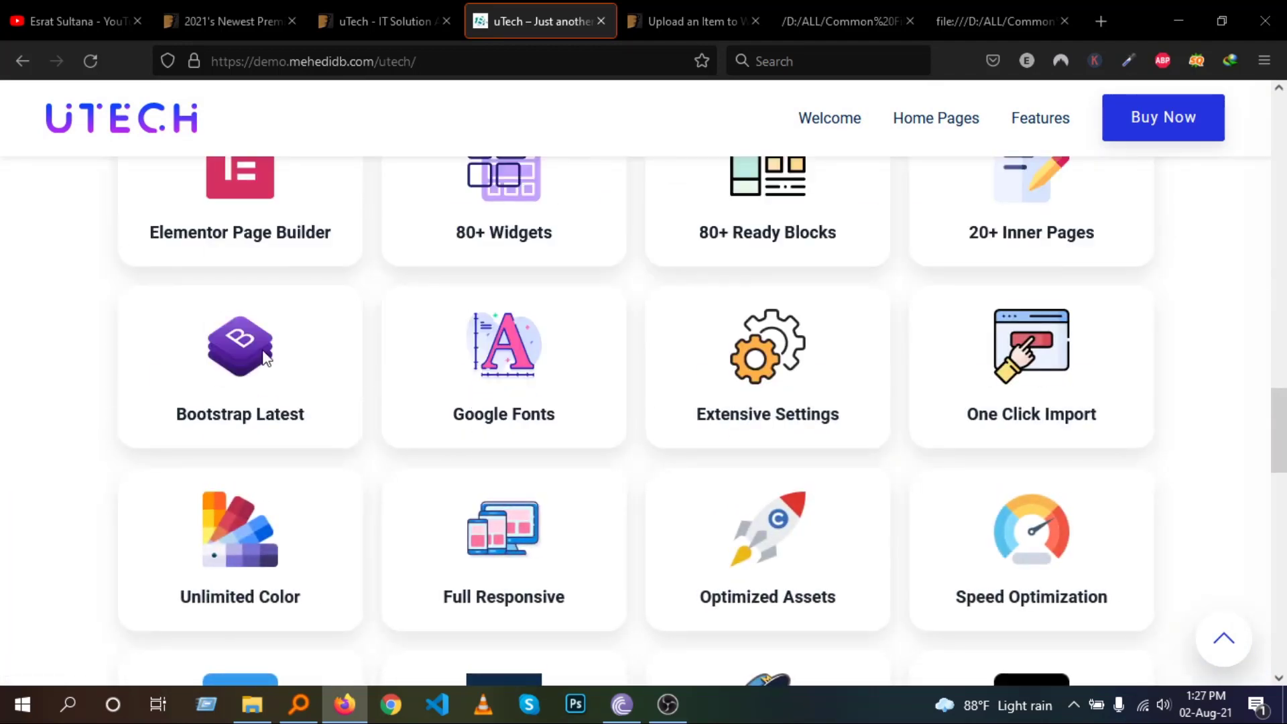
{"action": "scroll", "coordinate": [265, 356], "scroll_direction": "down", "scroll_amount": 5}
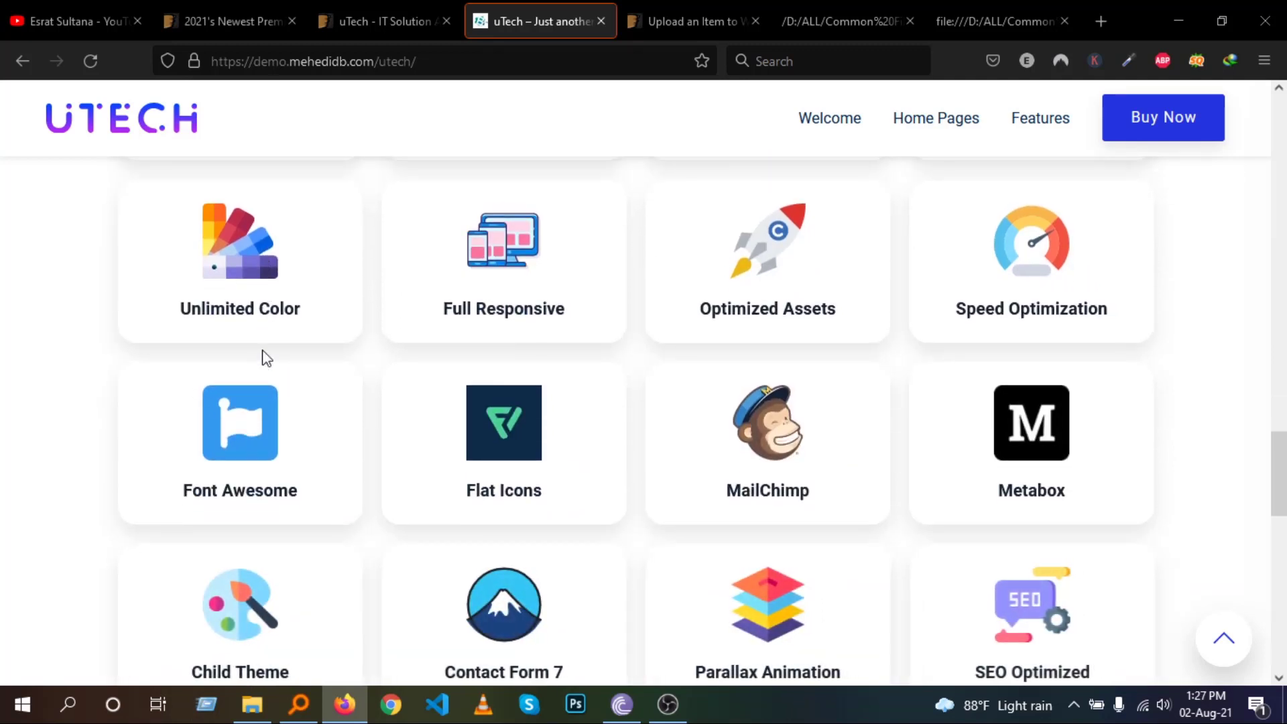
{"action": "scroll", "coordinate": [265, 358], "scroll_direction": "down", "scroll_amount": 6}
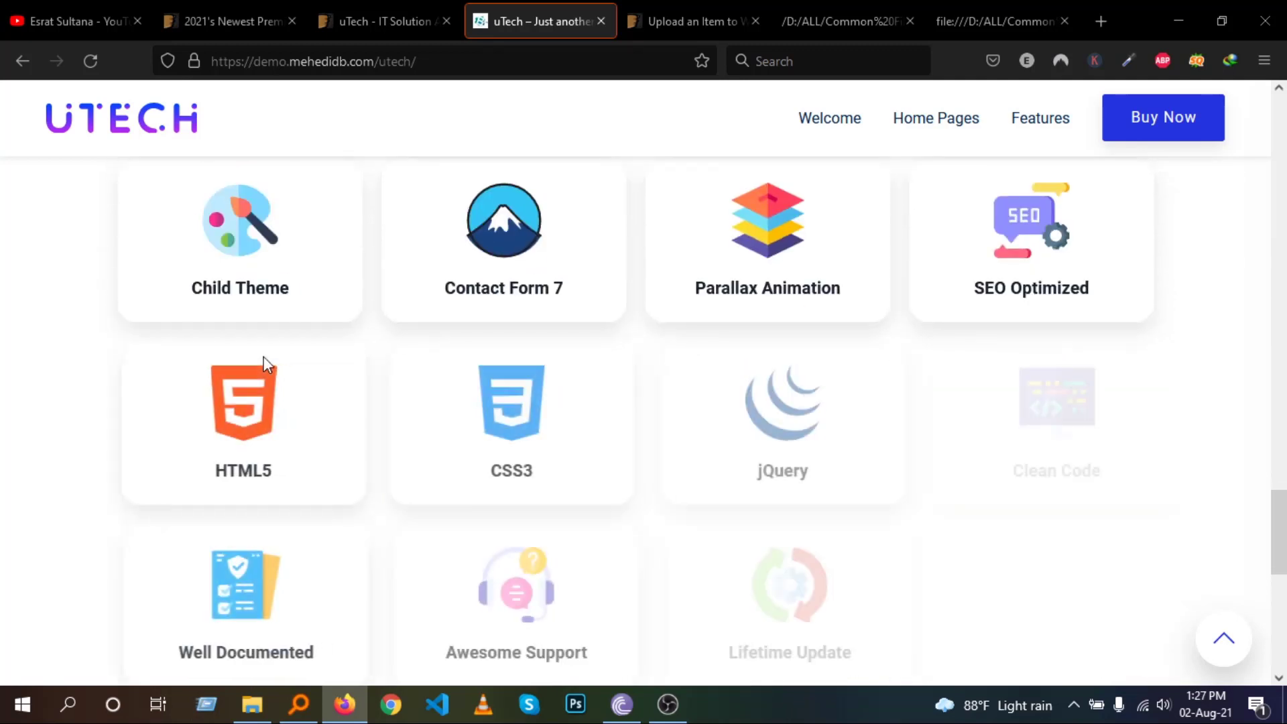
{"action": "scroll", "coordinate": [265, 361], "scroll_direction": "down", "scroll_amount": 5}
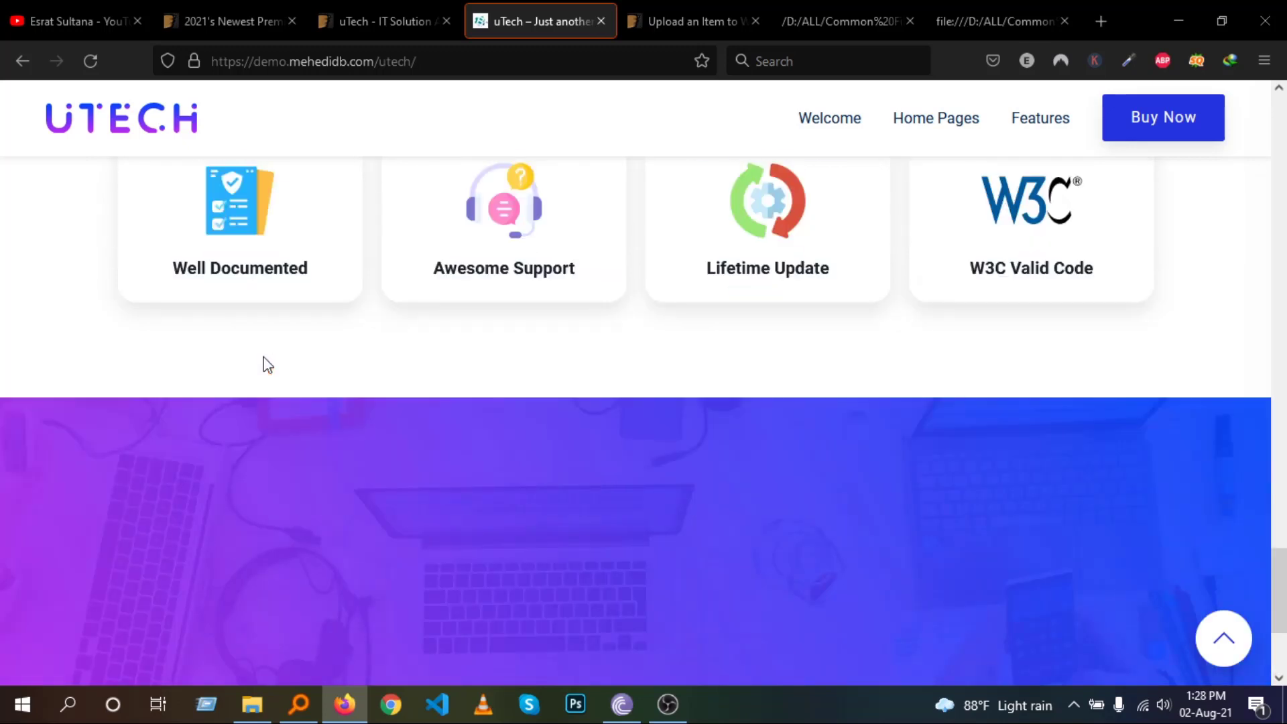
{"action": "scroll", "coordinate": [264, 357], "scroll_direction": "down", "scroll_amount": 4}
{"action": "left_click_drag", "start_coordinate": [1283, 596], "coordinate": [1283, 141]}
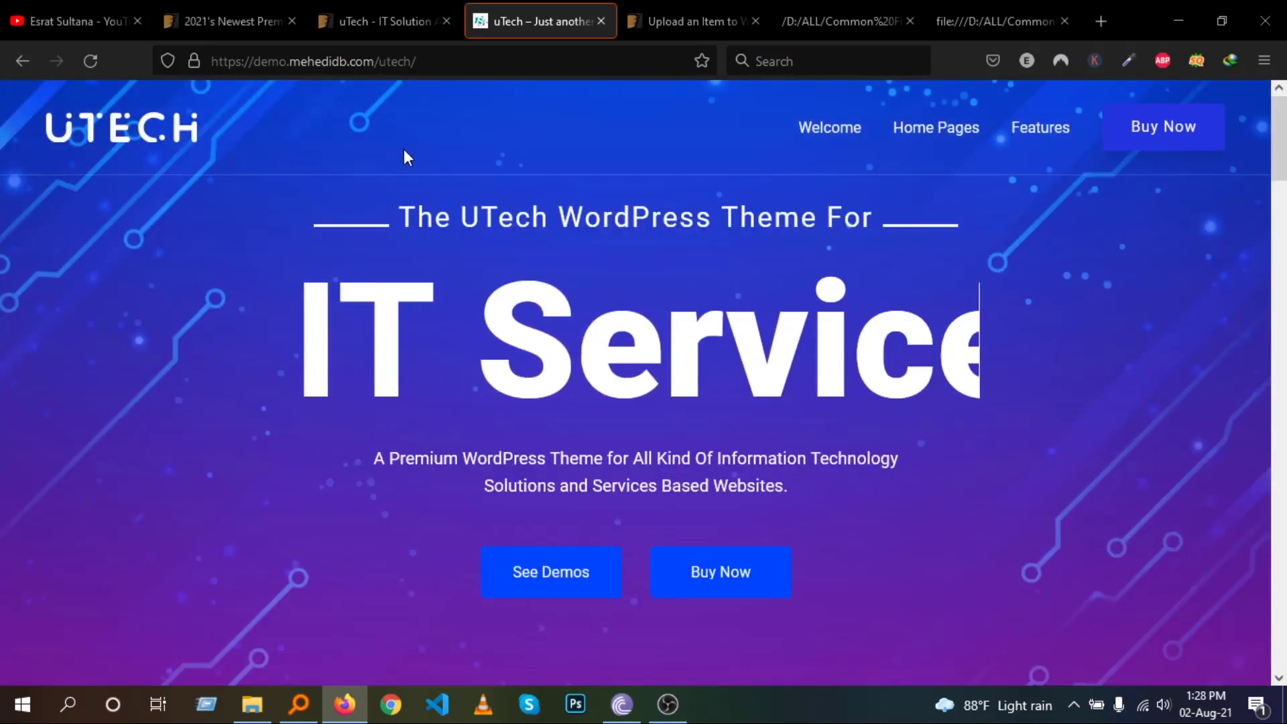
View the Home V1 and Home V2 demos from the landing page, closing each one after viewing
{"action": "scroll", "coordinate": [284, 415], "scroll_direction": "down", "scroll_amount": 12}
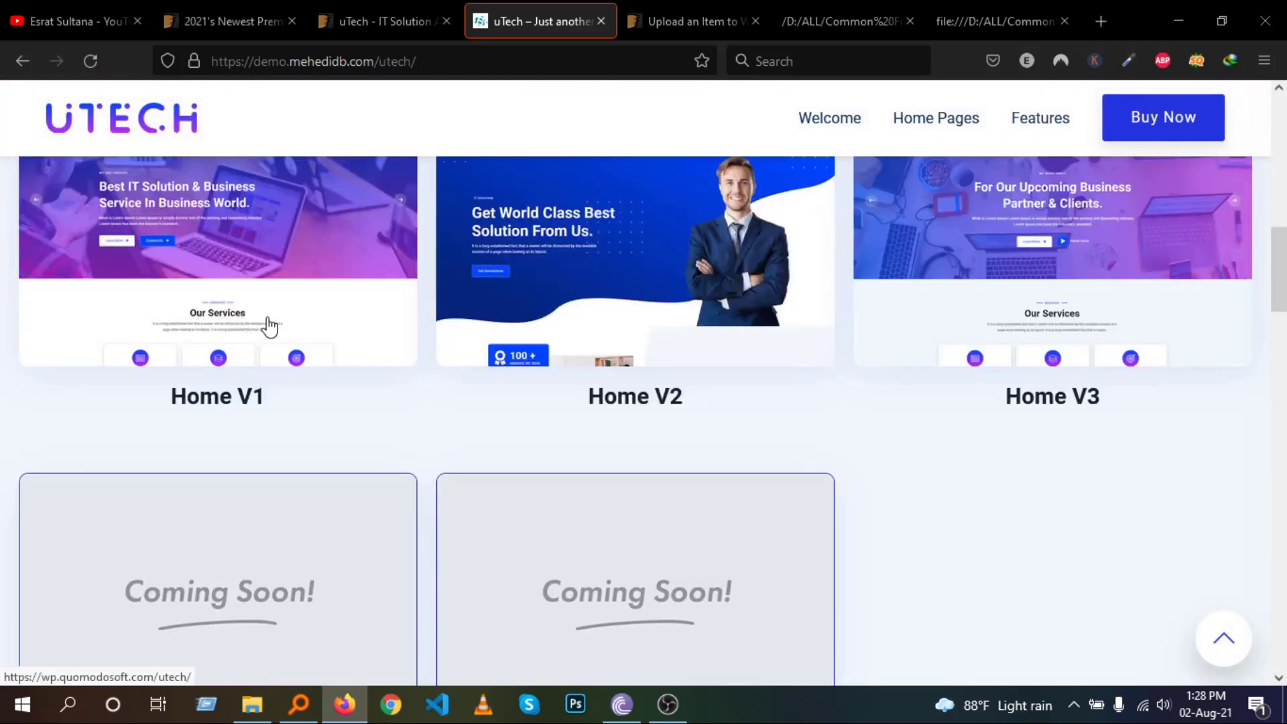
{"action": "left_click", "coordinate": [268, 320]}
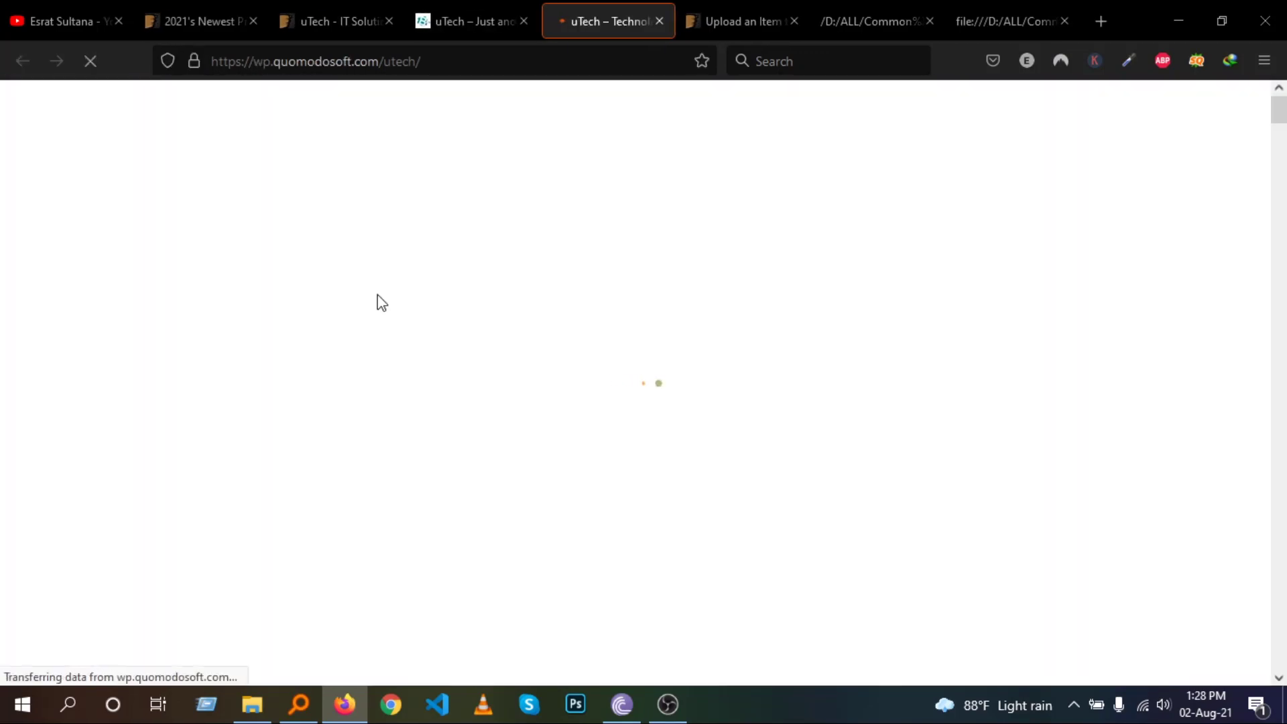
{"action": "left_click", "coordinate": [433, 19]}
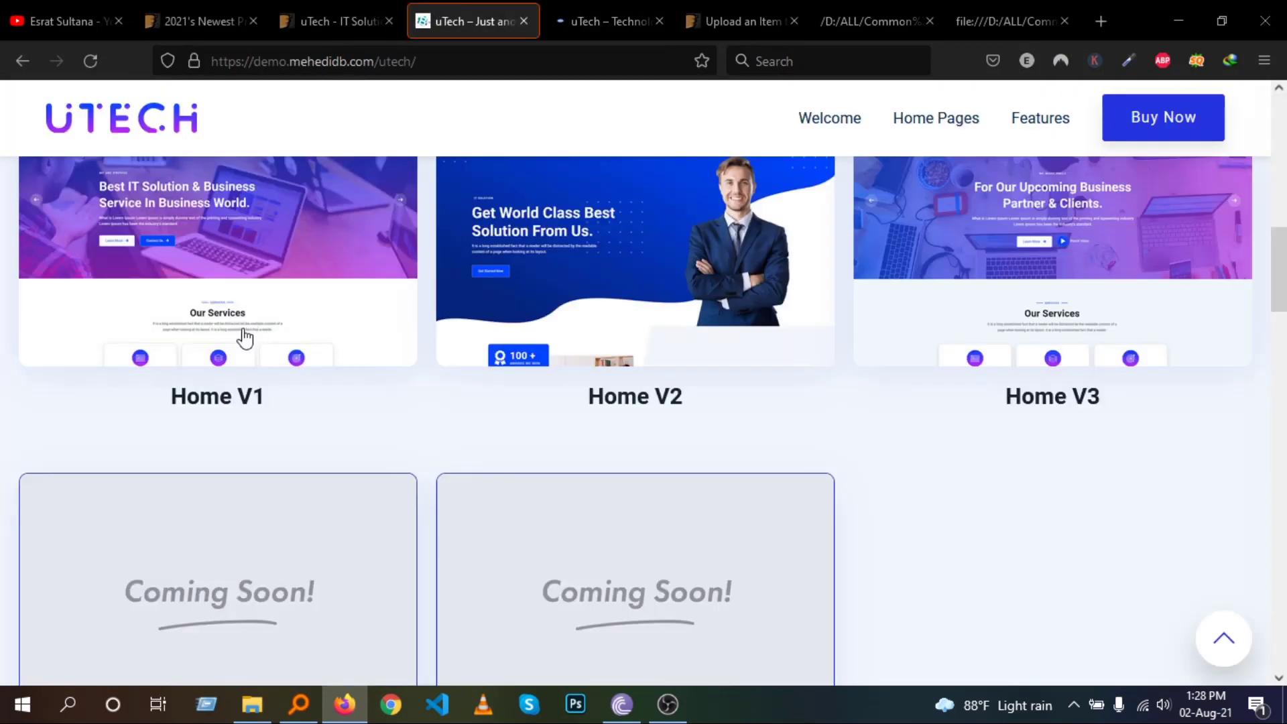
{"action": "left_click", "coordinate": [578, 12]}
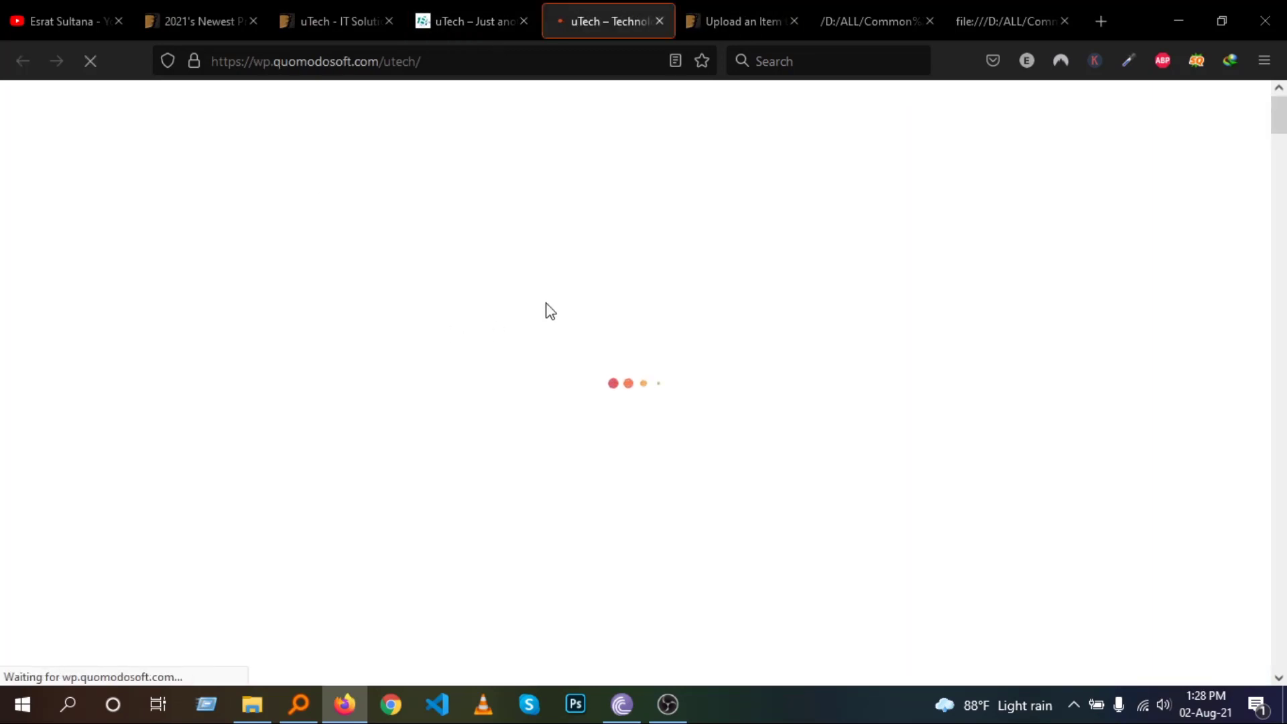
{"action": "left_click", "coordinate": [658, 18]}
{"action": "left_click", "coordinate": [482, 18]}
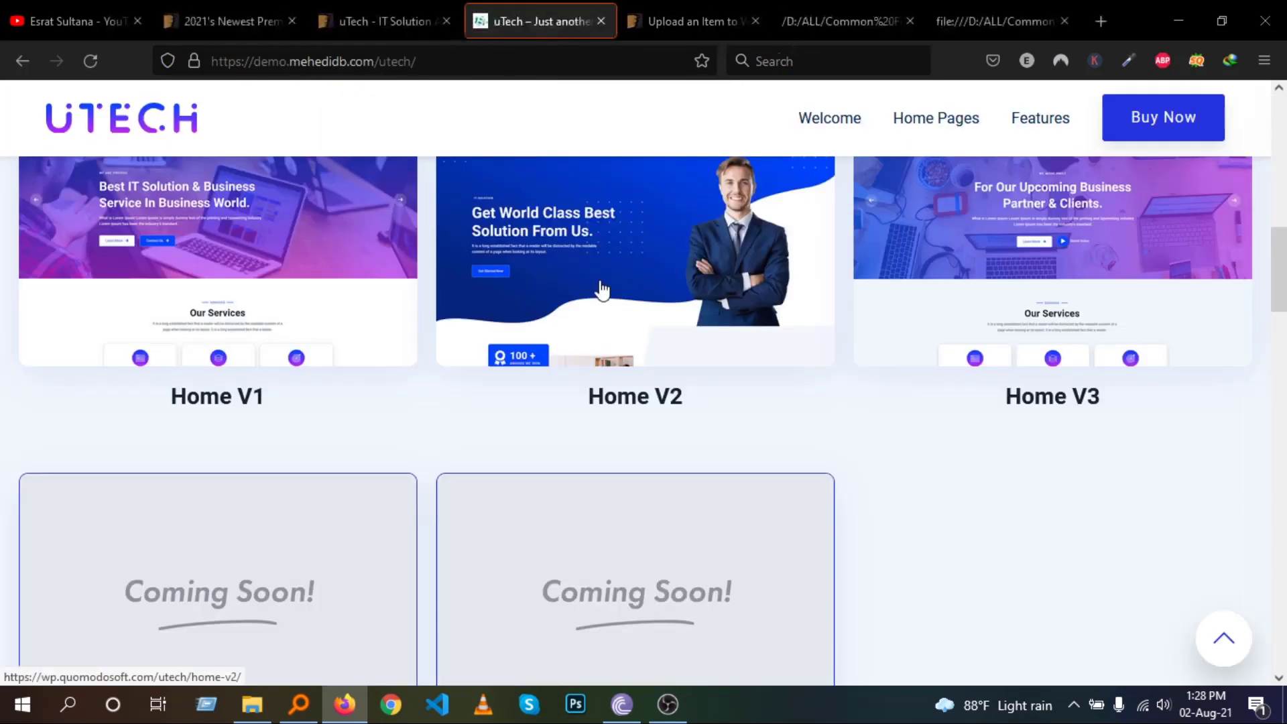
{"action": "left_click", "coordinate": [602, 289]}
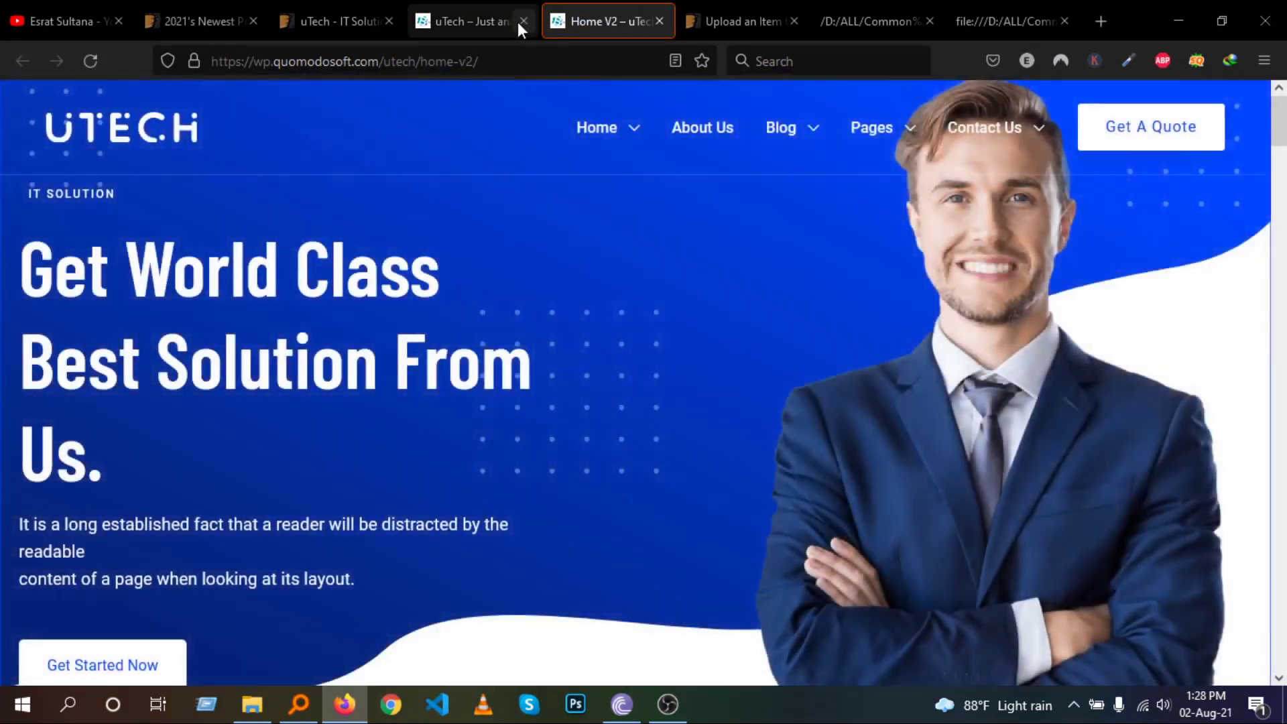
{"action": "key", "text": "ctrl+w"}
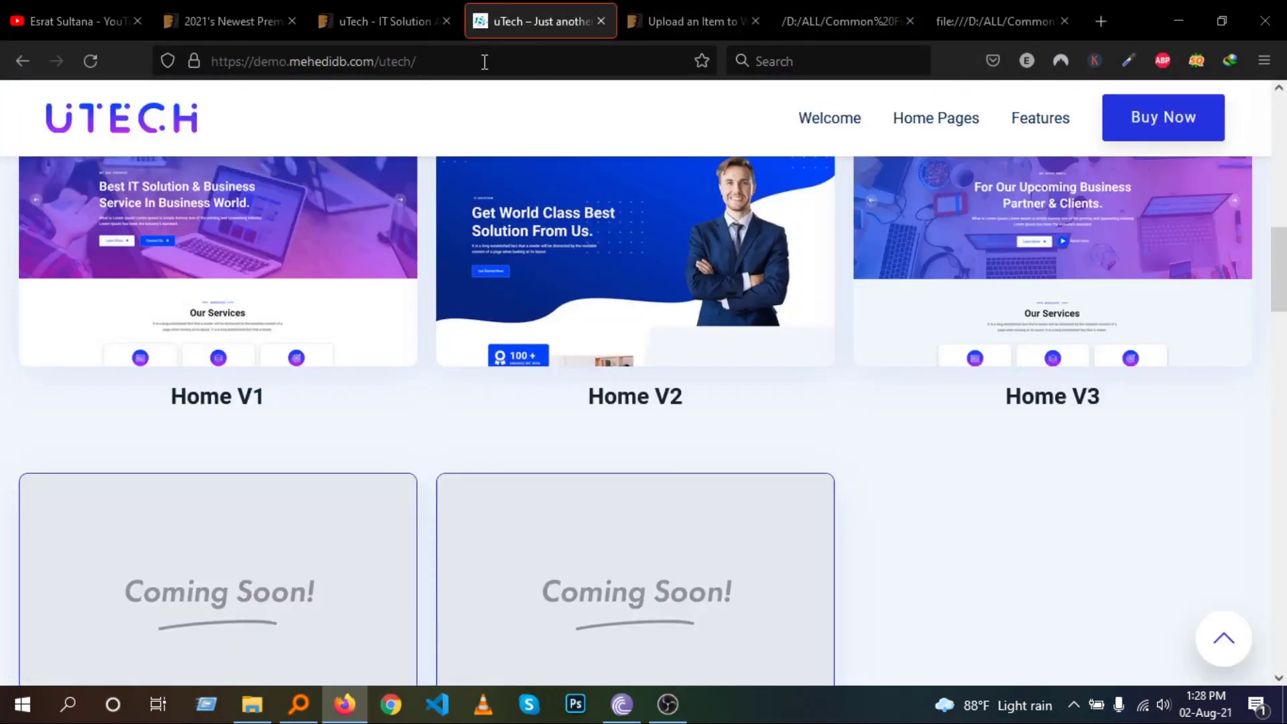
{"action": "left_click", "coordinate": [729, 7]}
{"action": "type", "text": "https://demo.mehedidb.com/utech/"}
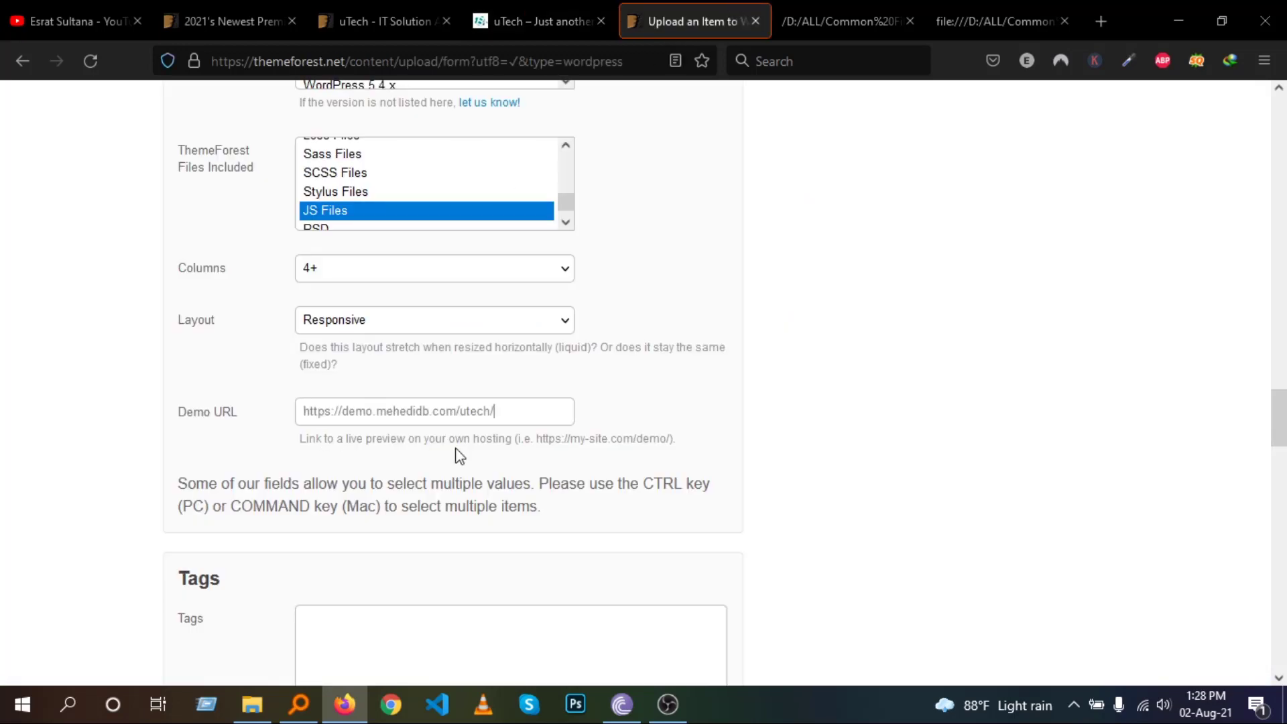
{"action": "scroll", "coordinate": [460, 455], "scroll_direction": "down", "scroll_amount": 3}
Switch to the uTech item page and copy its full list of tags, from agency through technology
{"action": "left_click", "coordinate": [361, 4]}
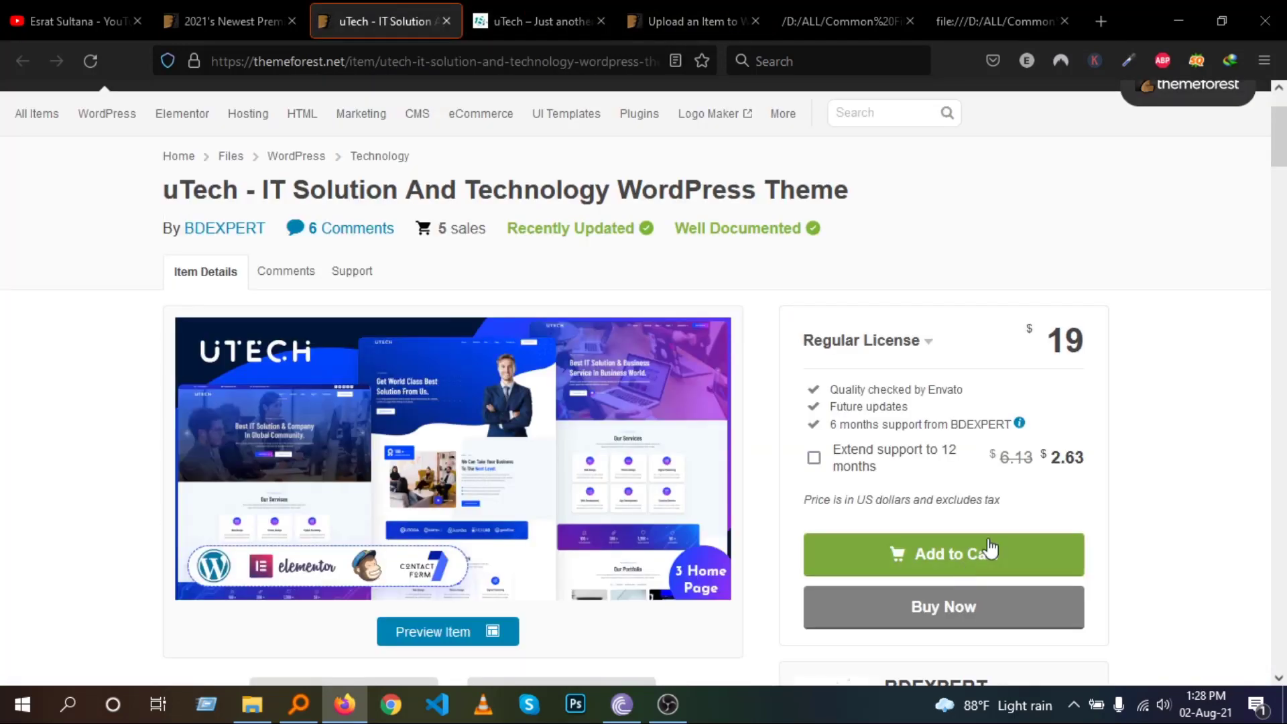
{"action": "left_click_drag", "start_coordinate": [1278, 175], "coordinate": [1277, 319]}
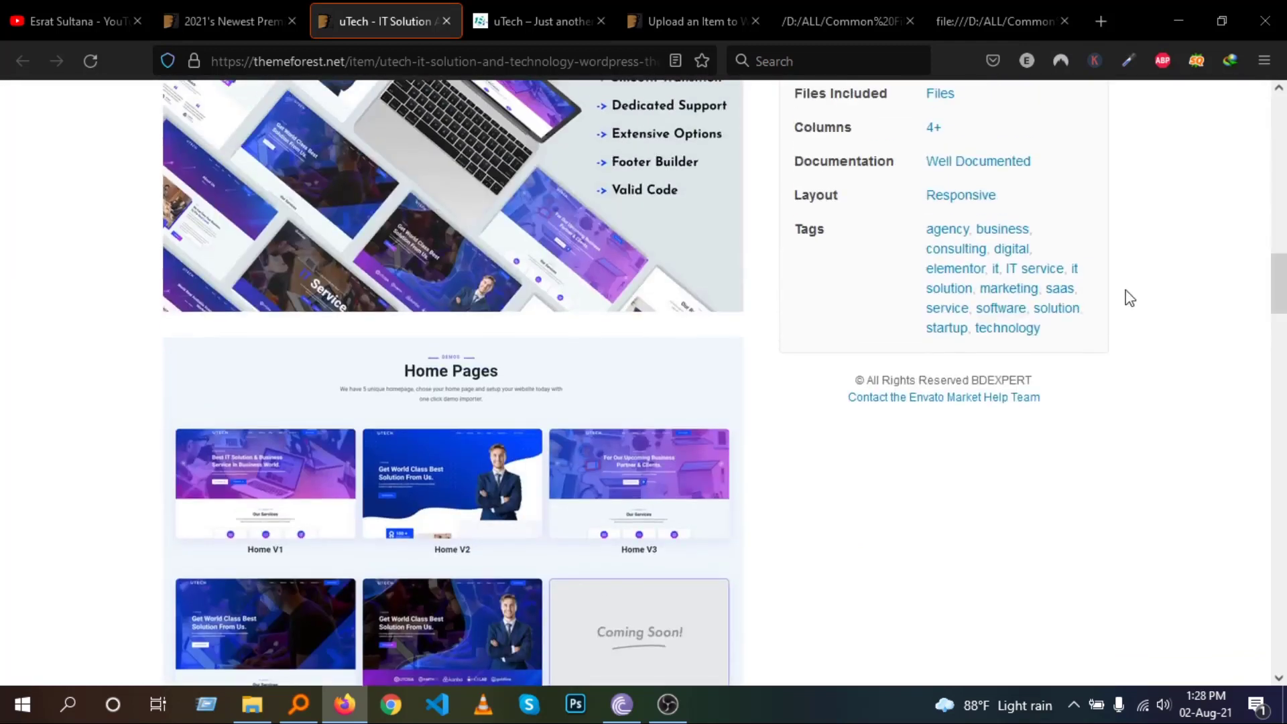
{"action": "left_click_drag", "start_coordinate": [923, 229], "coordinate": [1081, 357]}
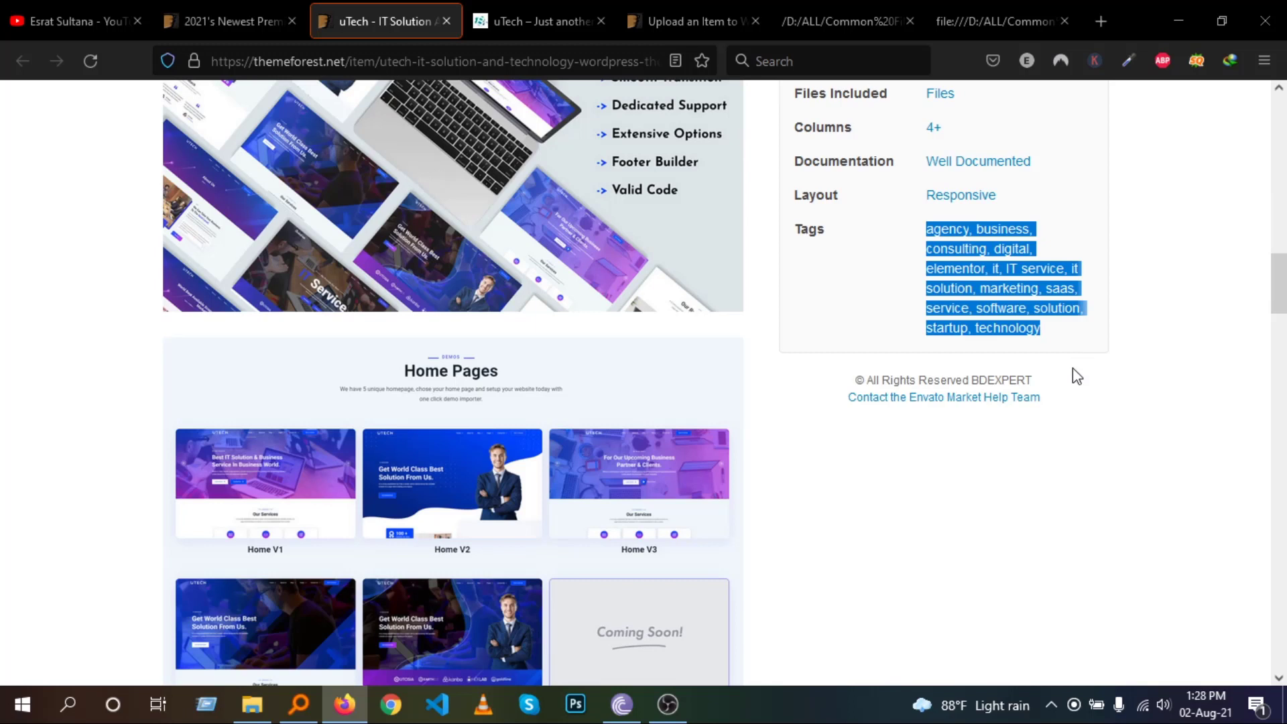
{"action": "left_click", "coordinate": [1119, 422]}
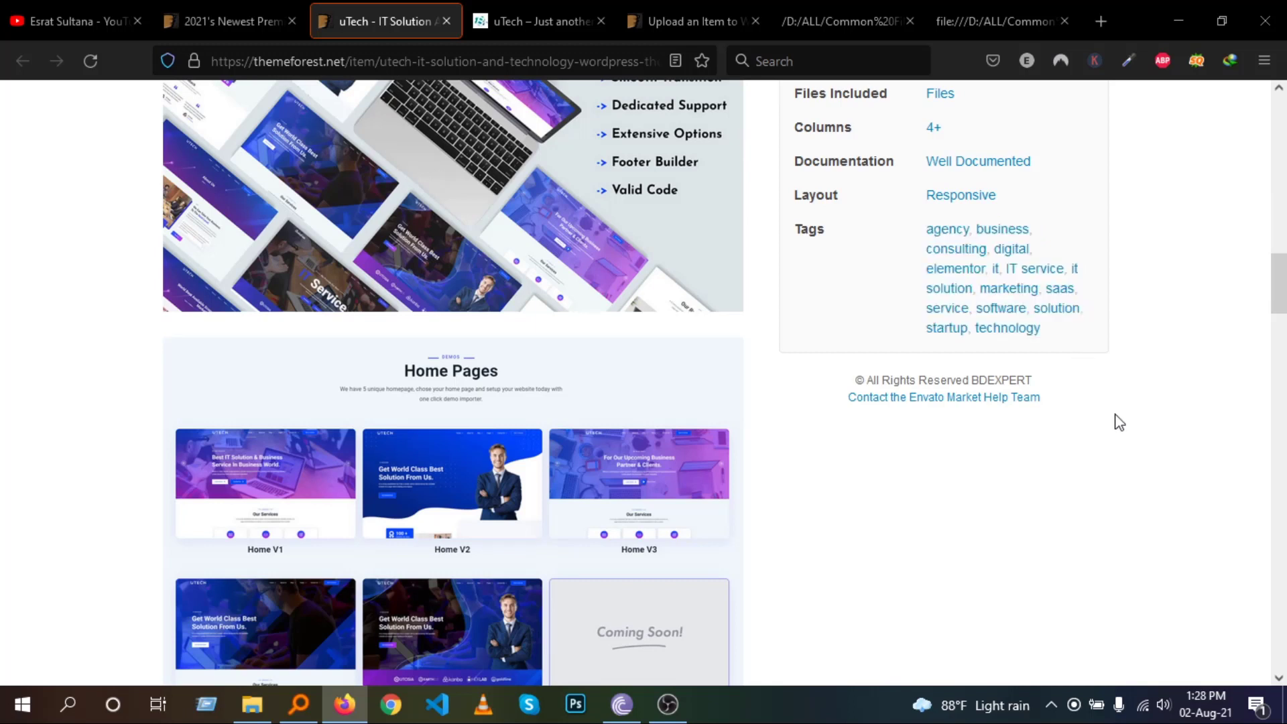
{"action": "left_click_drag", "start_coordinate": [1070, 349], "coordinate": [919, 231]}
{"action": "key", "text": "ctrl+c"}
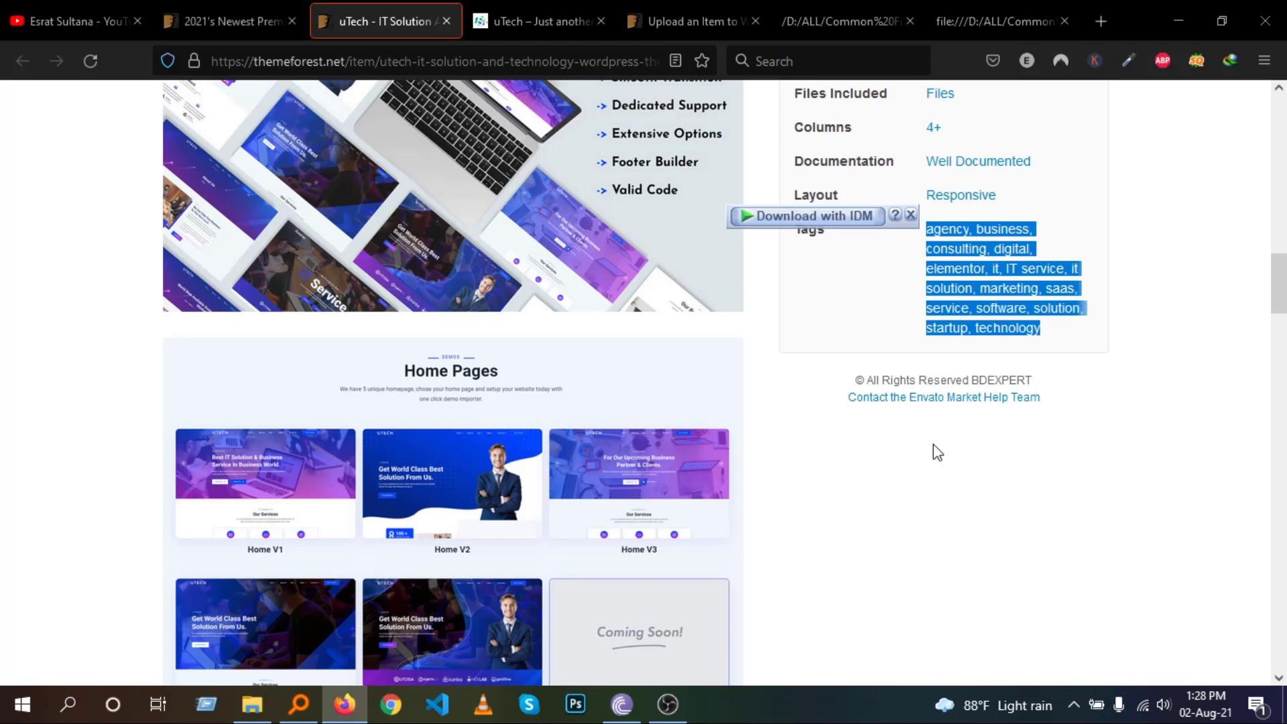
{"action": "left_click", "coordinate": [910, 215]}
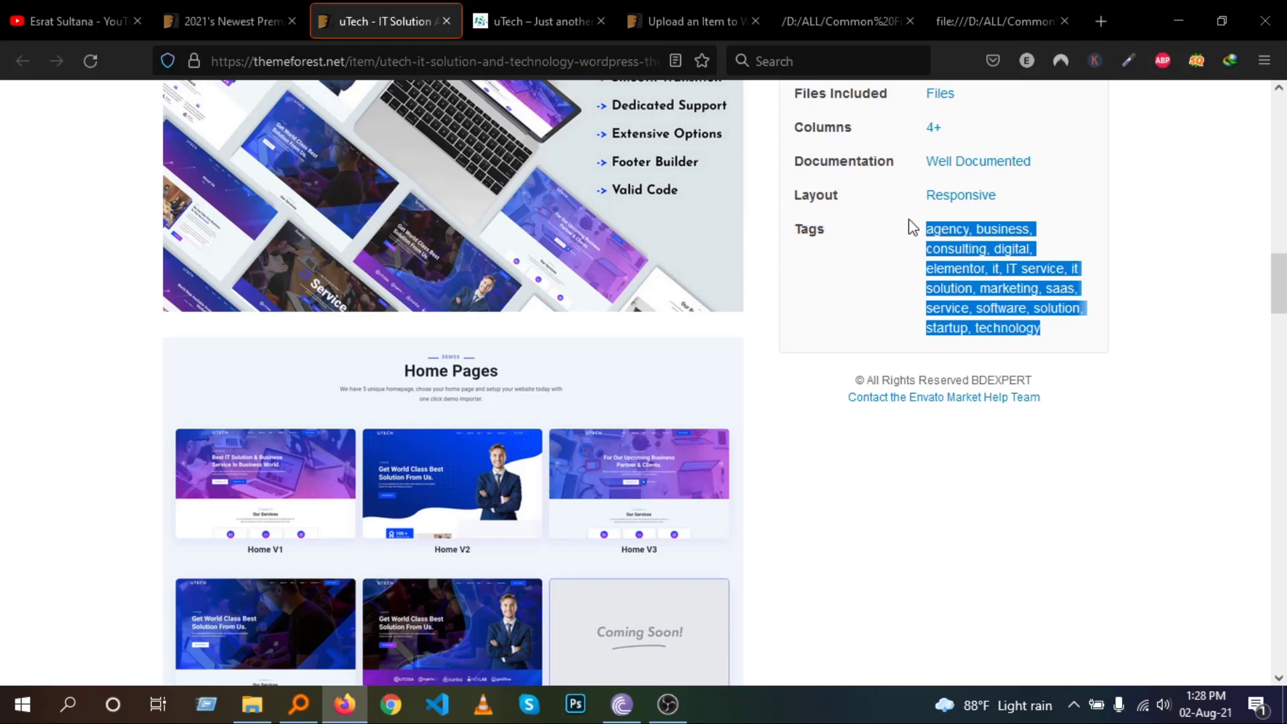
Paste the copied tags into the upload form's Tags field and remove the blank space before "agency"
{"action": "left_click", "coordinate": [580, 2]}
{"action": "left_click", "coordinate": [661, 2]}
{"action": "left_click", "coordinate": [387, 456]}
{"action": "key", "text": "ctrl+v"}
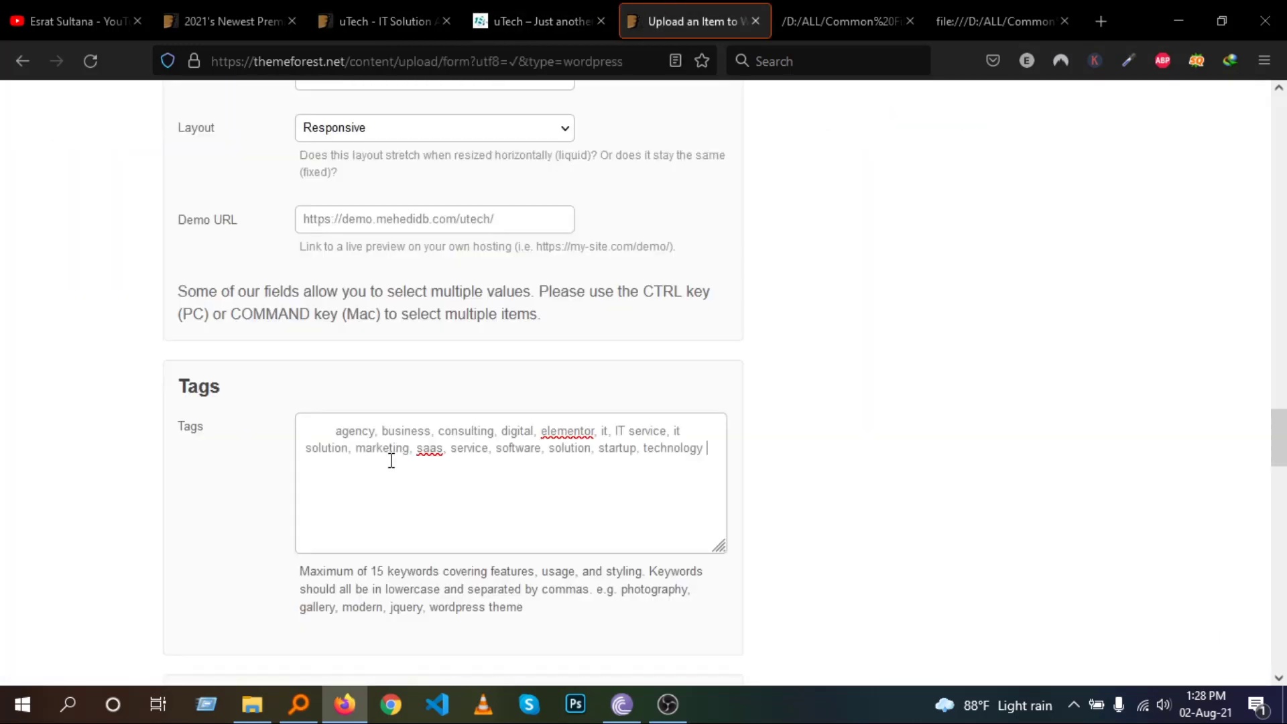
{"action": "left_click_drag", "start_coordinate": [335, 430], "coordinate": [250, 422]}
{"action": "key", "text": "BackSpace"}
Review the tag keyword rules and the item support choices, leaving support set to Yes
{"action": "scroll", "coordinate": [500, 503], "scroll_direction": "down", "scroll_amount": 4}
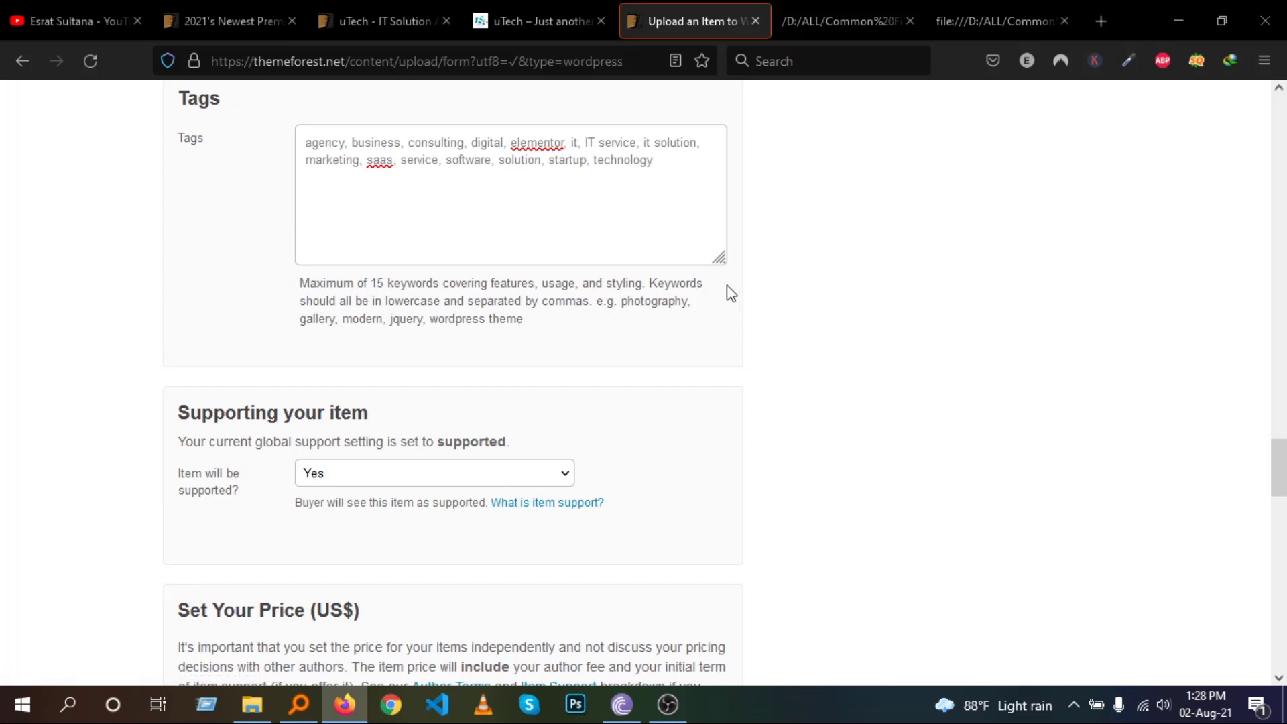
{"action": "left_click_drag", "start_coordinate": [649, 284], "coordinate": [653, 335]}
{"action": "left_click", "coordinate": [650, 306]}
{"action": "left_click", "coordinate": [628, 338]}
{"action": "scroll", "coordinate": [386, 389], "scroll_direction": "down", "scroll_amount": 3}
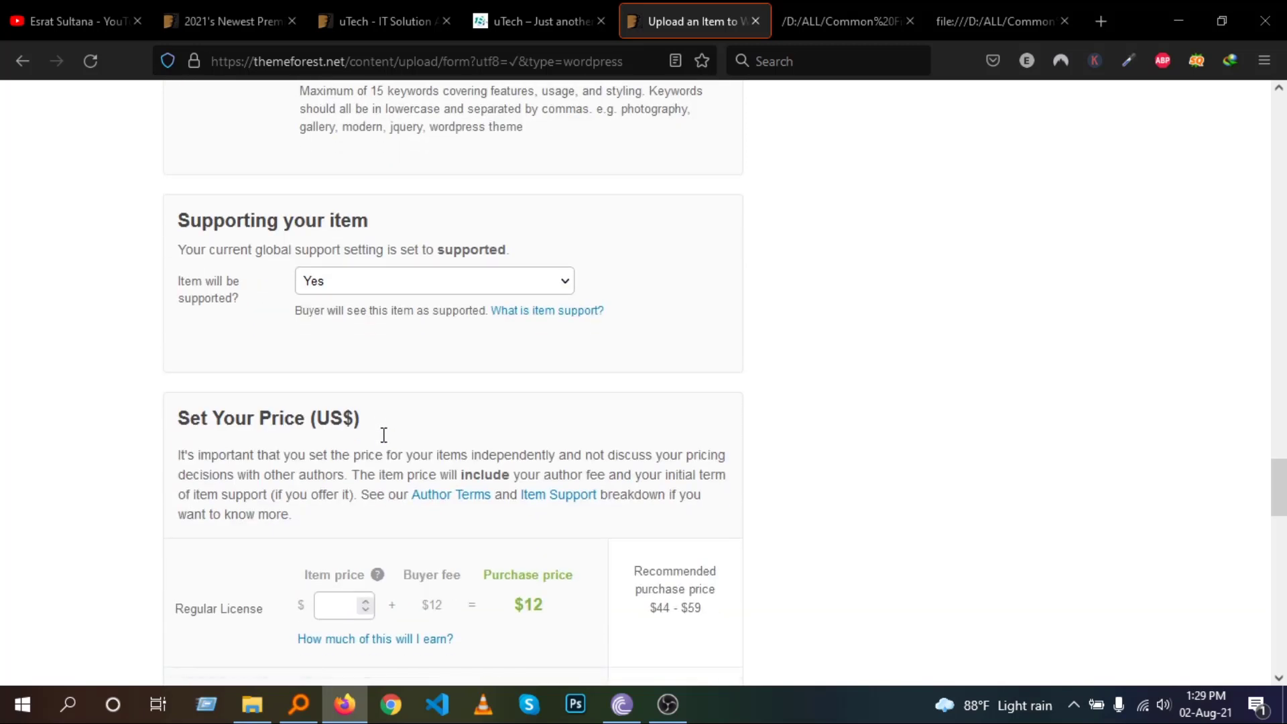
{"action": "left_click", "coordinate": [448, 280]}
{"action": "left_click", "coordinate": [447, 281]}
{"action": "scroll", "coordinate": [387, 385], "scroll_direction": "down", "scroll_amount": 3}
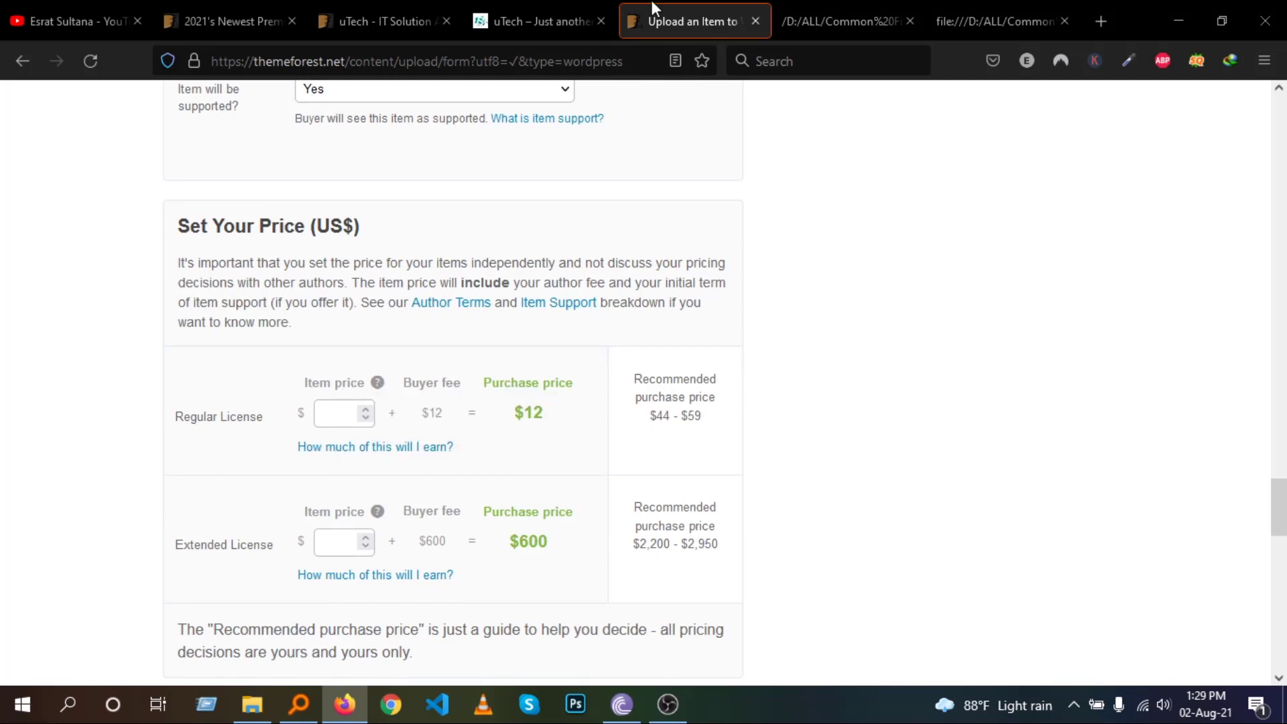
Close the uTech demo page and check the recommended Regular License price against the uTech item page
{"action": "left_click", "coordinate": [600, 21]}
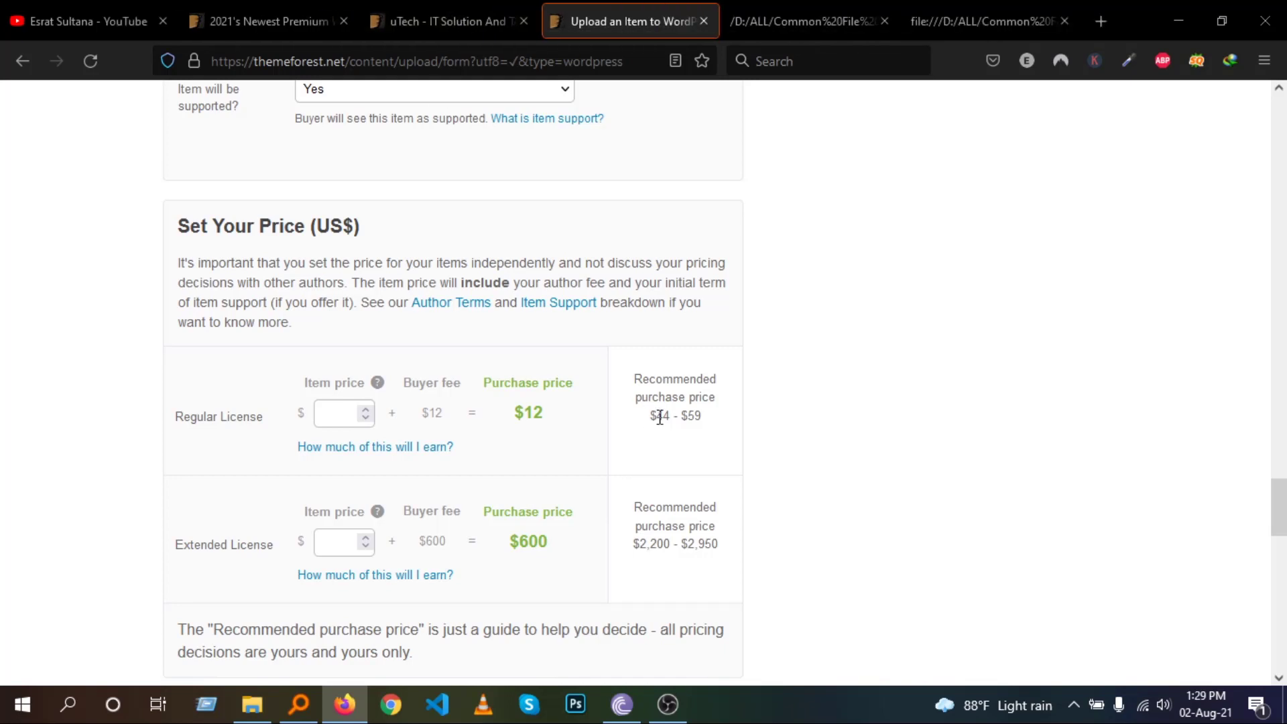
{"action": "left_click_drag", "start_coordinate": [656, 417], "coordinate": [701, 416]}
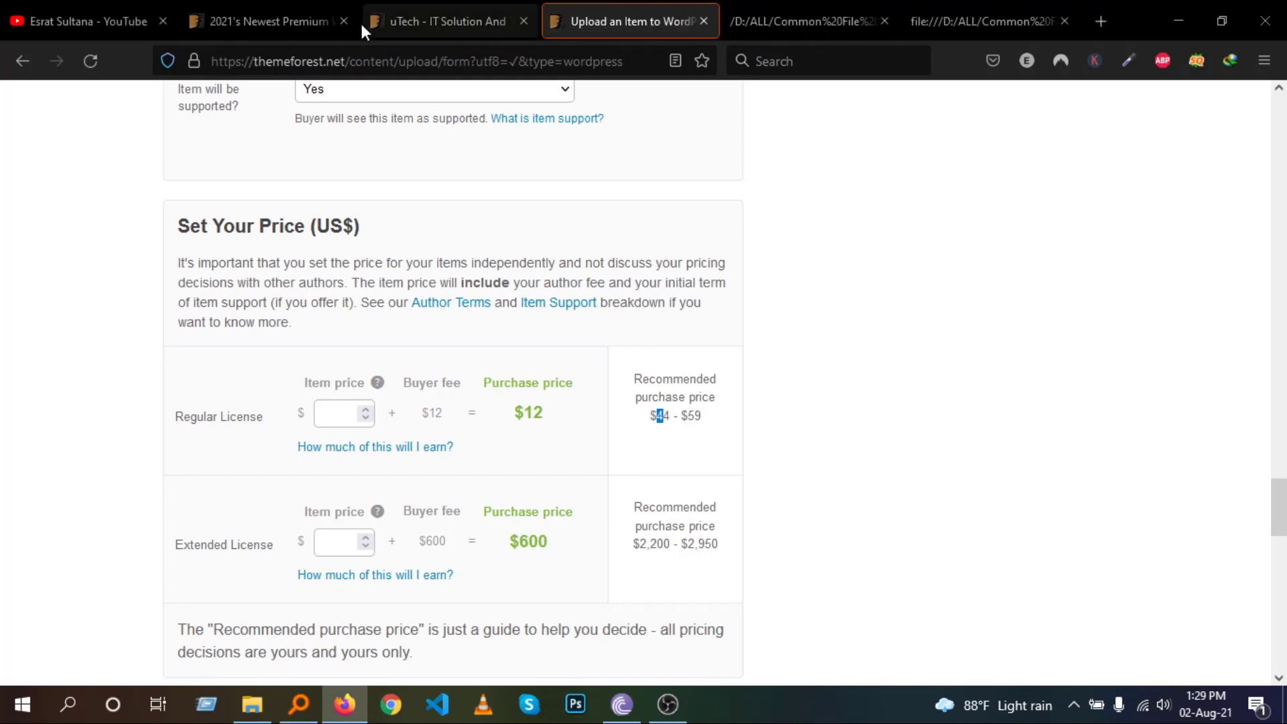
{"action": "left_click", "coordinate": [415, 18]}
{"action": "left_click_drag", "start_coordinate": [1278, 309], "coordinate": [1279, 120]}
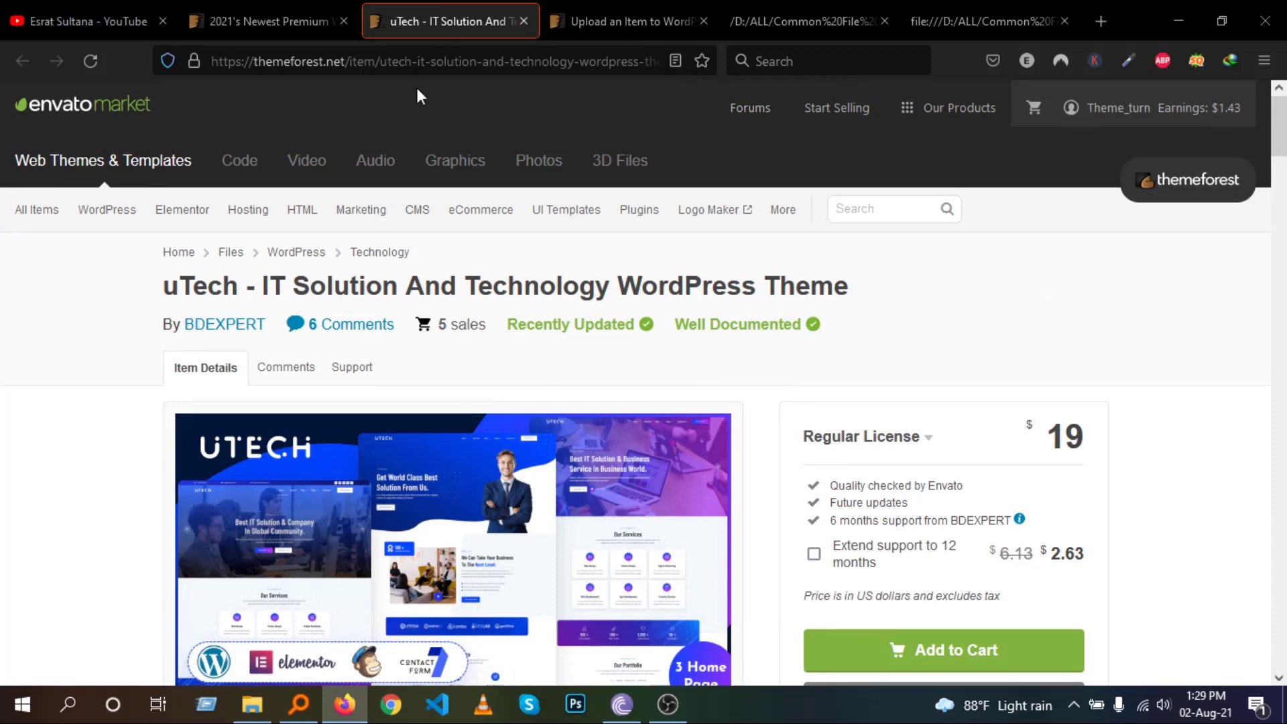
Browse the newest WordPress themes listing to compare prices, and check the uTech item's price again
{"action": "left_click", "coordinate": [315, 21]}
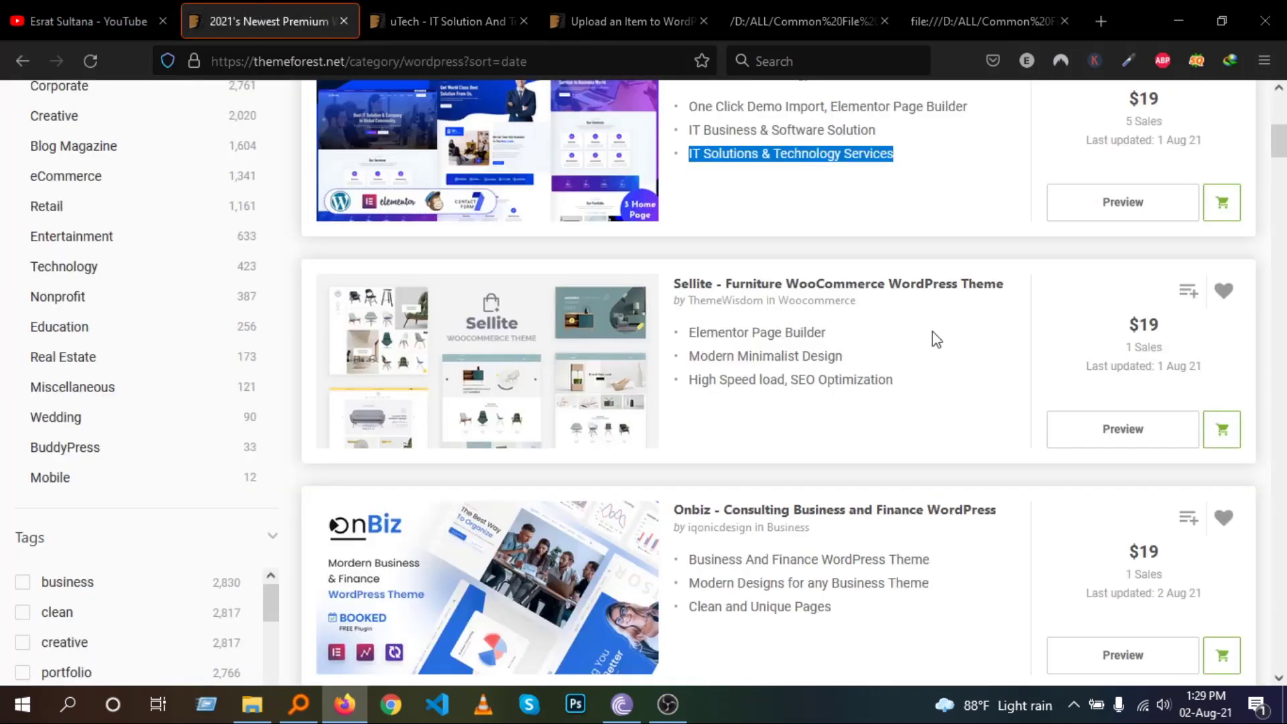
{"action": "scroll", "coordinate": [1079, 429], "scroll_direction": "down", "scroll_amount": 10}
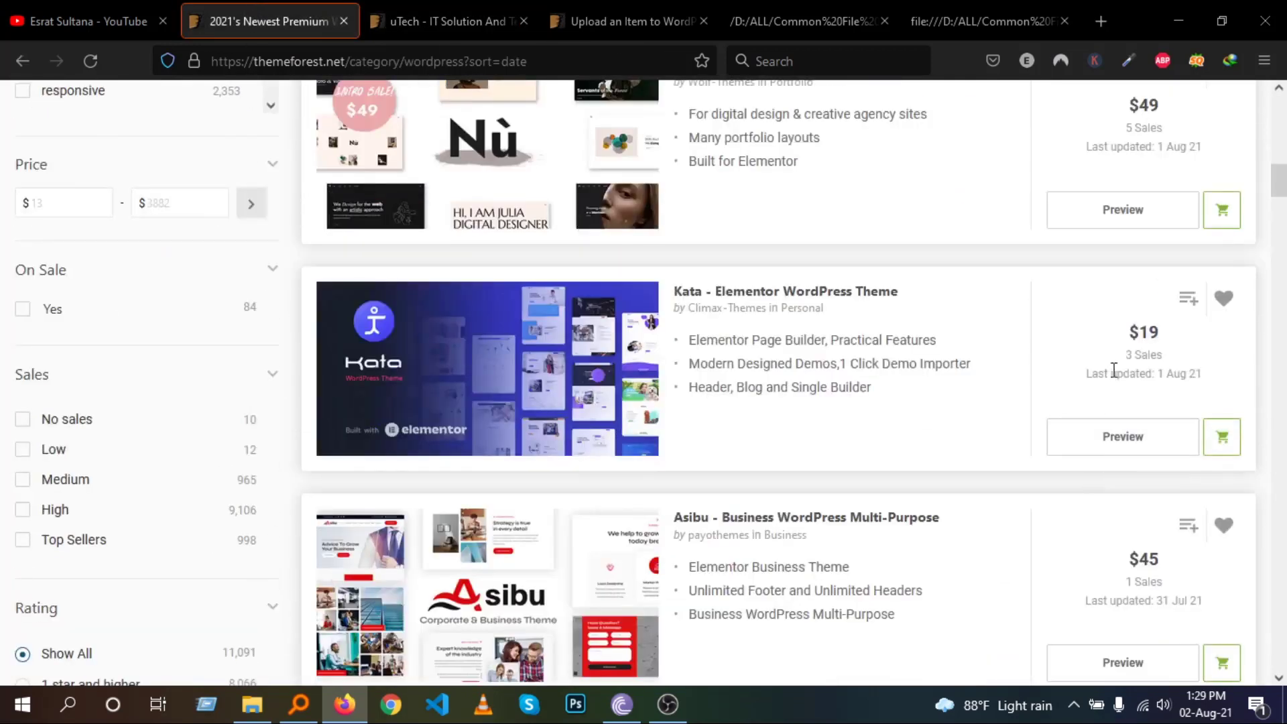
{"action": "scroll", "coordinate": [960, 470], "scroll_direction": "down", "scroll_amount": 7}
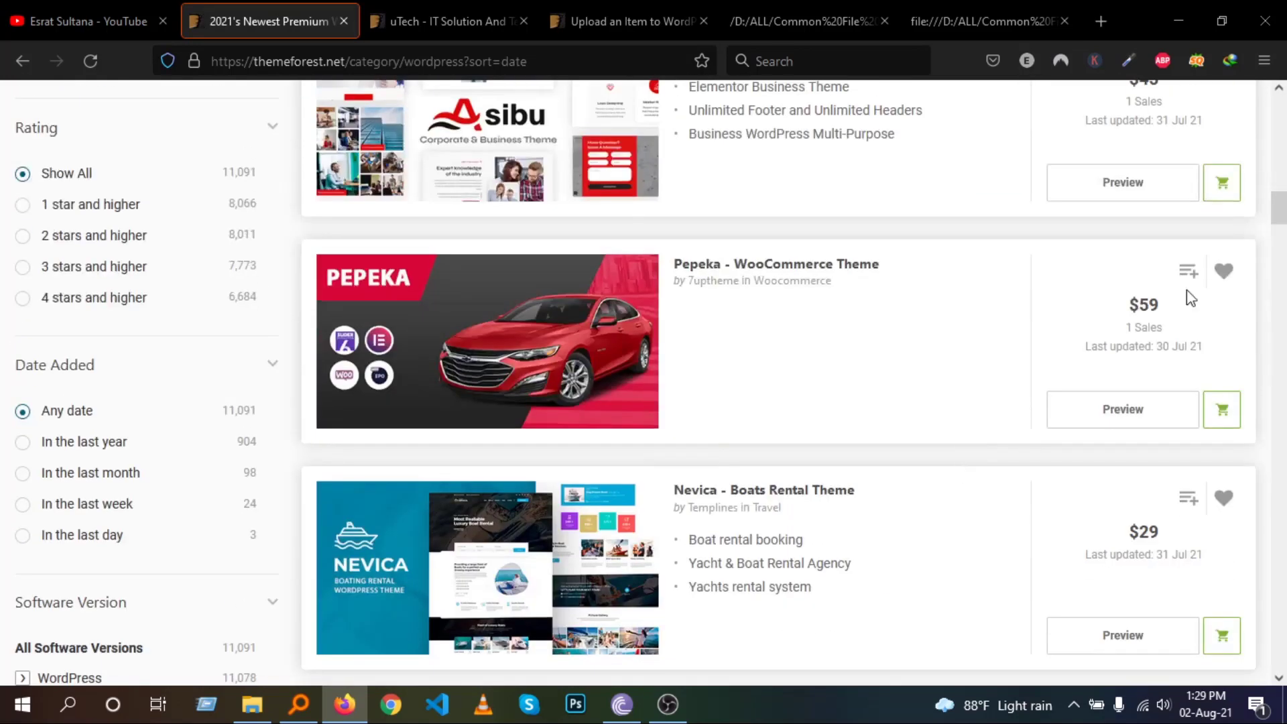
{"action": "scroll", "coordinate": [1065, 439], "scroll_direction": "down", "scroll_amount": 6}
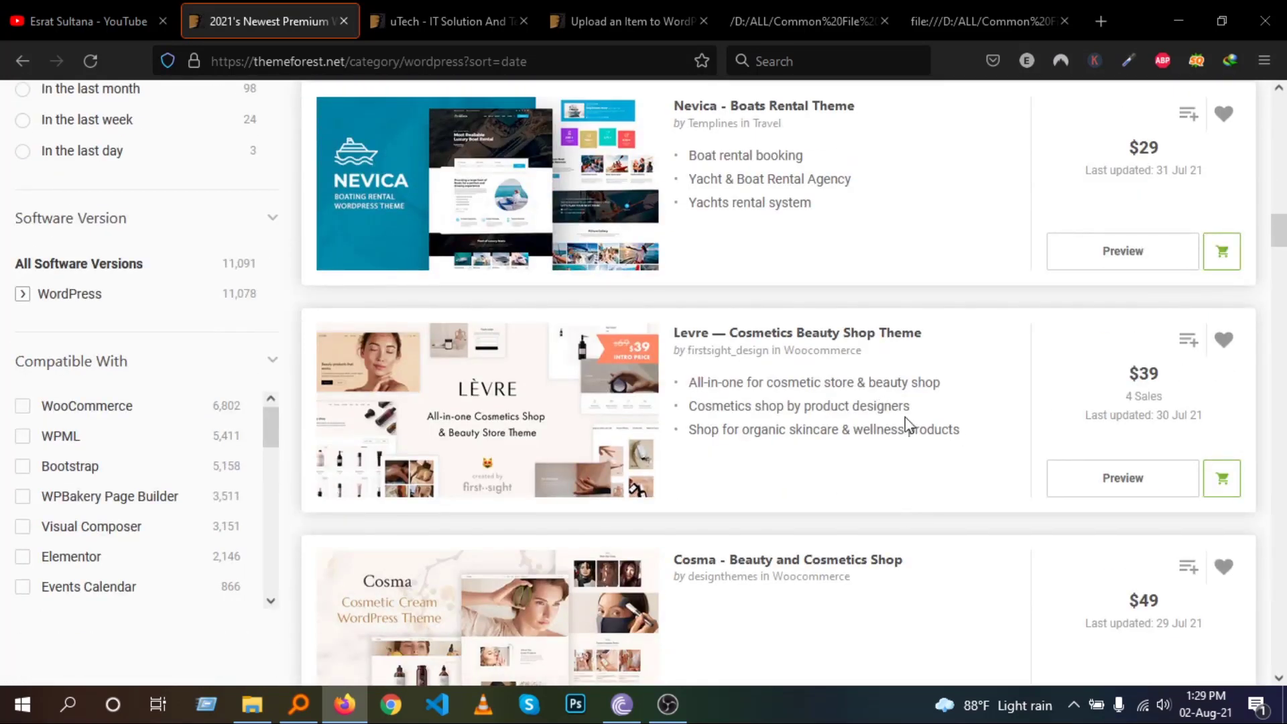
{"action": "left_click", "coordinate": [460, 21]}
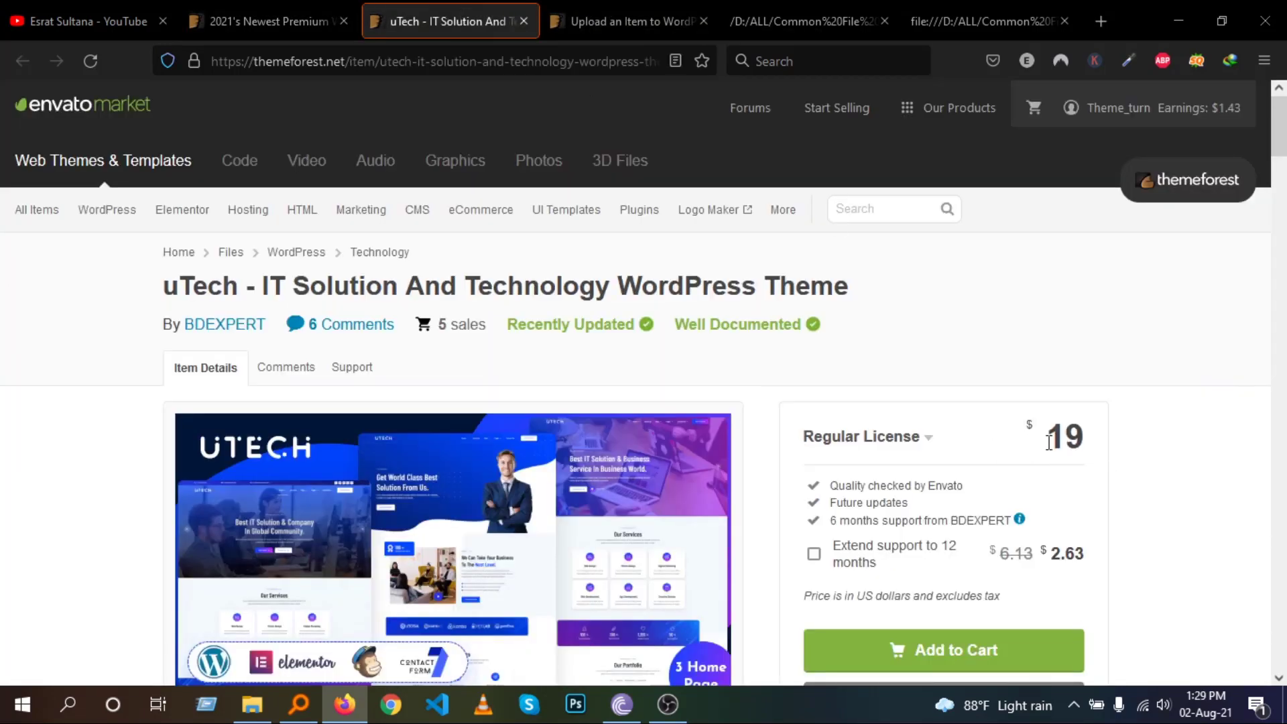
Return to the upload form, try a Regular License item price of $20, and change it to $30
{"action": "left_click", "coordinate": [605, 34]}
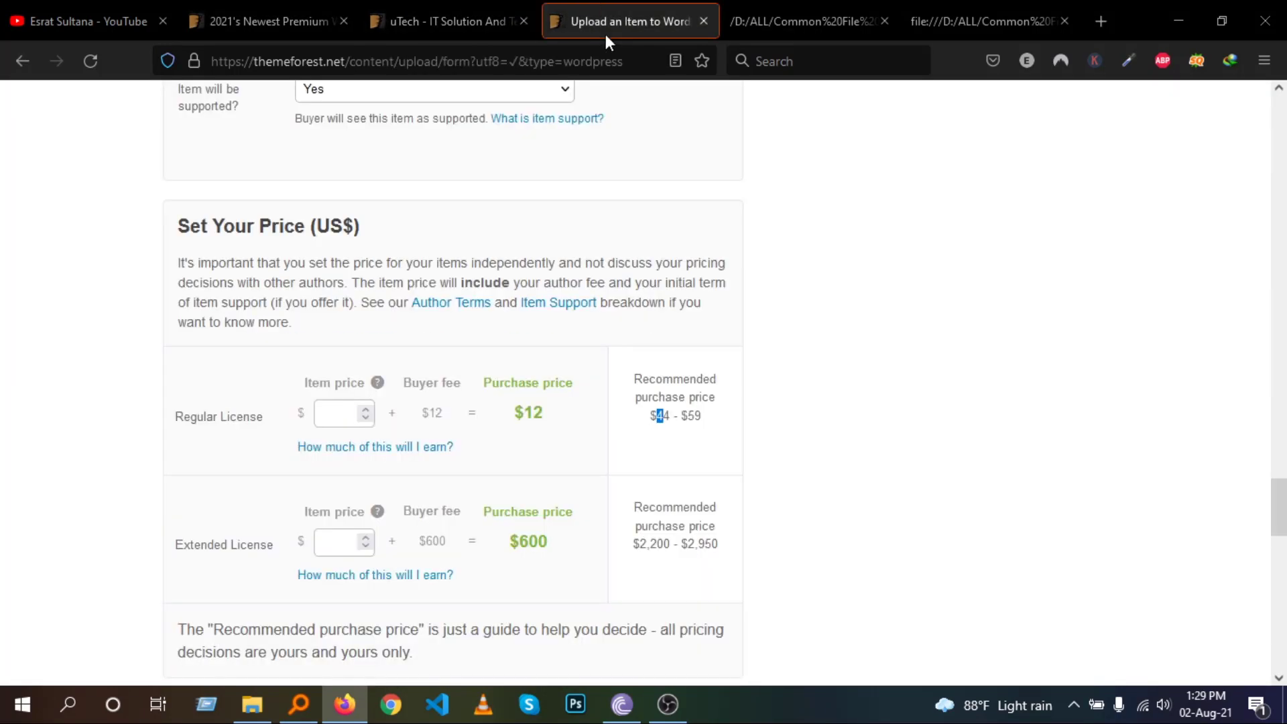
{"action": "left_click", "coordinate": [345, 414]}
{"action": "type", "text": "20"}
{"action": "left_click_drag", "start_coordinate": [444, 418], "coordinate": [432, 416]}
{"action": "left_click_drag", "start_coordinate": [548, 420], "coordinate": [527, 414]}
{"action": "left_click_drag", "start_coordinate": [316, 411], "coordinate": [331, 407]}
{"action": "type", "text": "30"}
{"action": "left_click", "coordinate": [573, 434]}
Expand the license options on the uTech item page and examine the Extended License price
{"action": "left_click", "coordinate": [459, 10]}
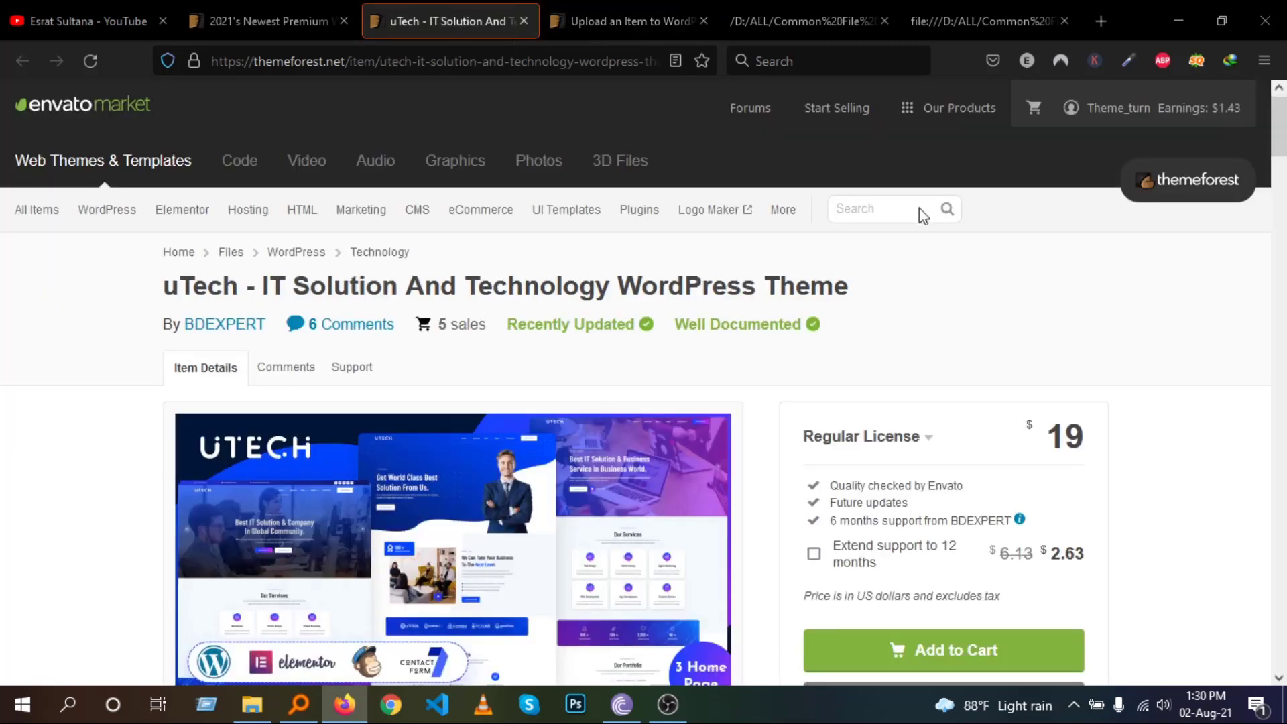
{"action": "left_click", "coordinate": [932, 450]}
{"action": "scroll", "coordinate": [971, 342], "scroll_direction": "down", "scroll_amount": 2}
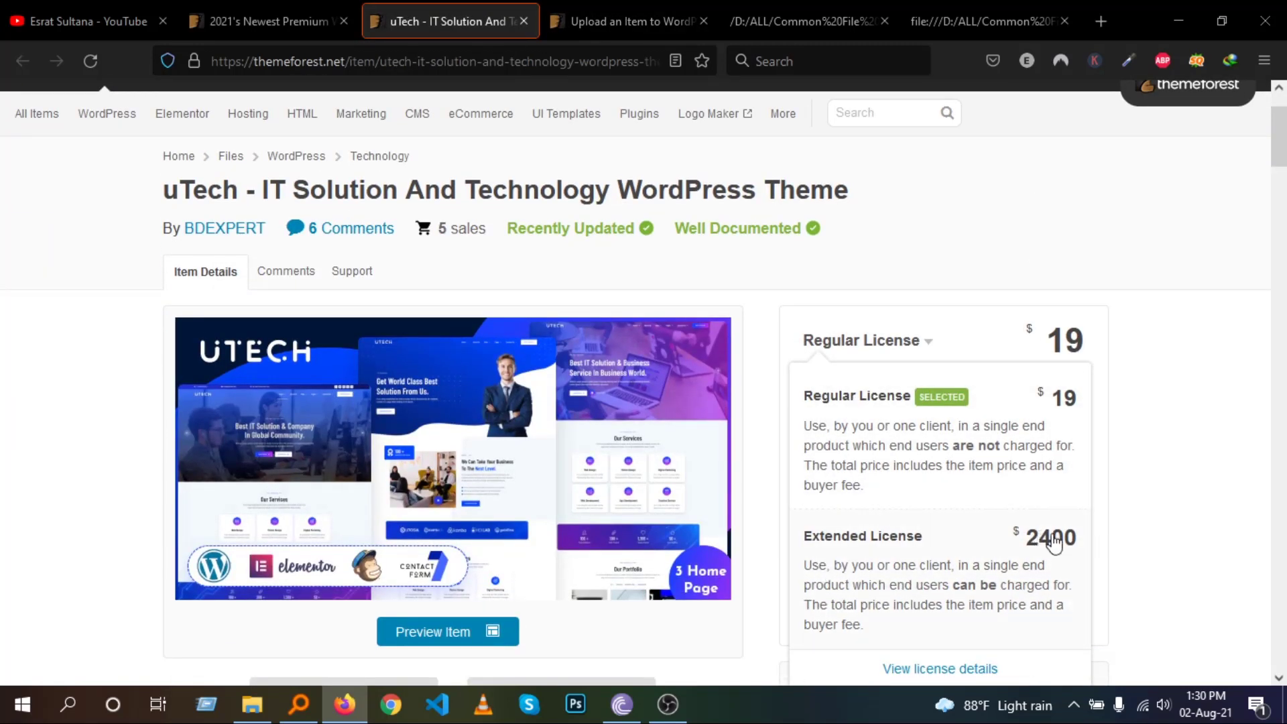
Return to the upload form and enter an Extended License item price of 1200, correcting it to 1500
{"action": "left_click", "coordinate": [640, 9]}
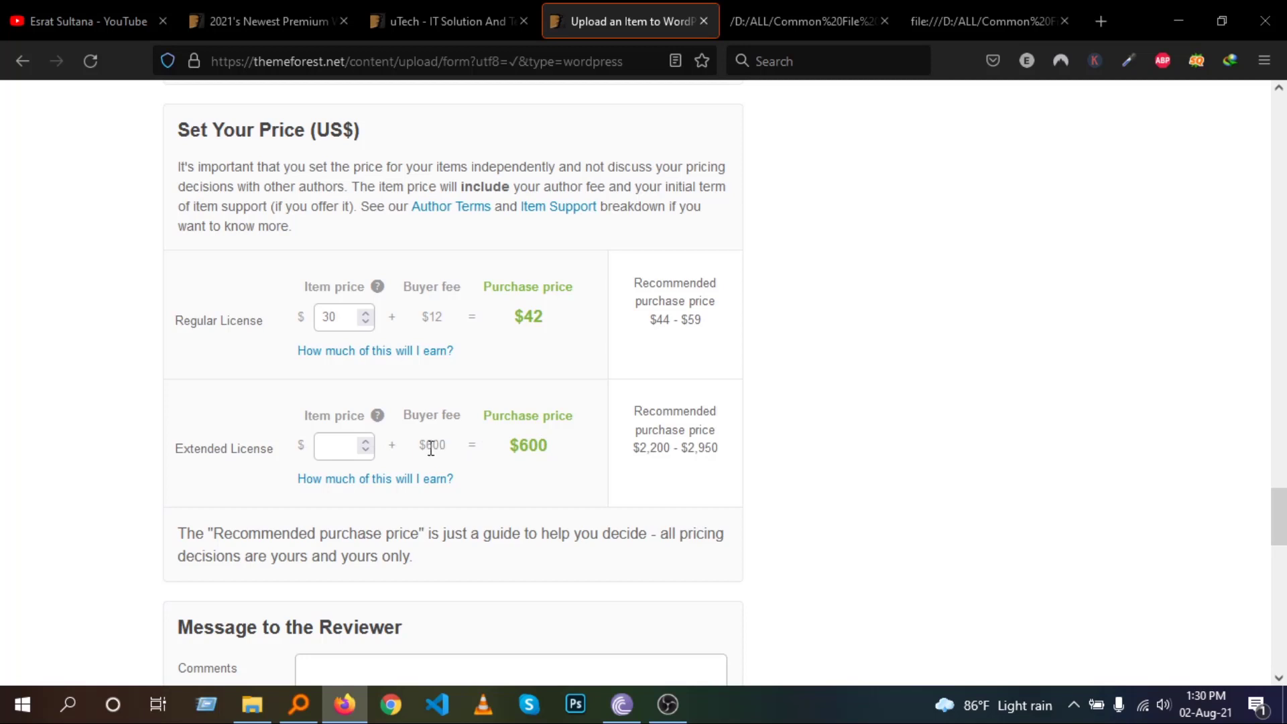
{"action": "left_click_drag", "start_coordinate": [427, 445], "coordinate": [434, 445]}
{"action": "left_click", "coordinate": [345, 445]}
{"action": "type", "text": "1200"}
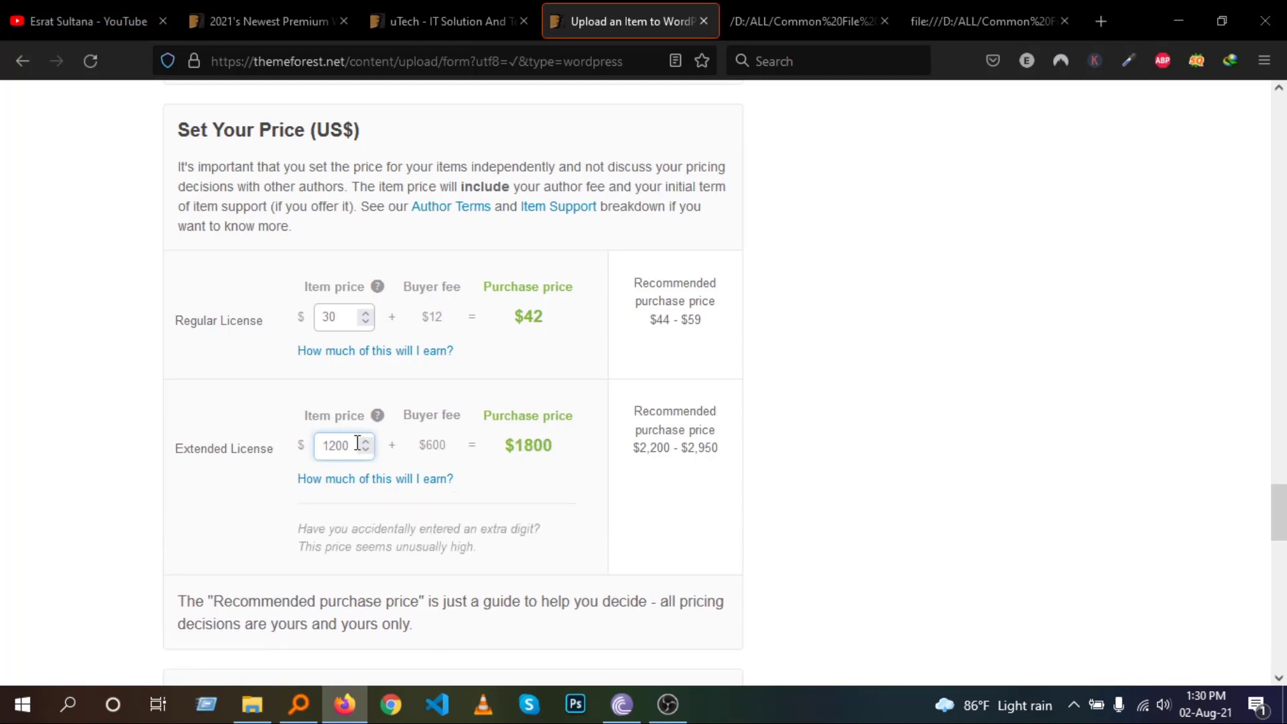
{"action": "left_click_drag", "start_coordinate": [327, 445], "coordinate": [336, 445]}
{"action": "type", "text": "5"}
{"action": "left_click", "coordinate": [567, 503]}
View the Message to the Reviewer section and look over the uTech item page again
{"action": "scroll", "coordinate": [533, 451], "scroll_direction": "down", "scroll_amount": 4}
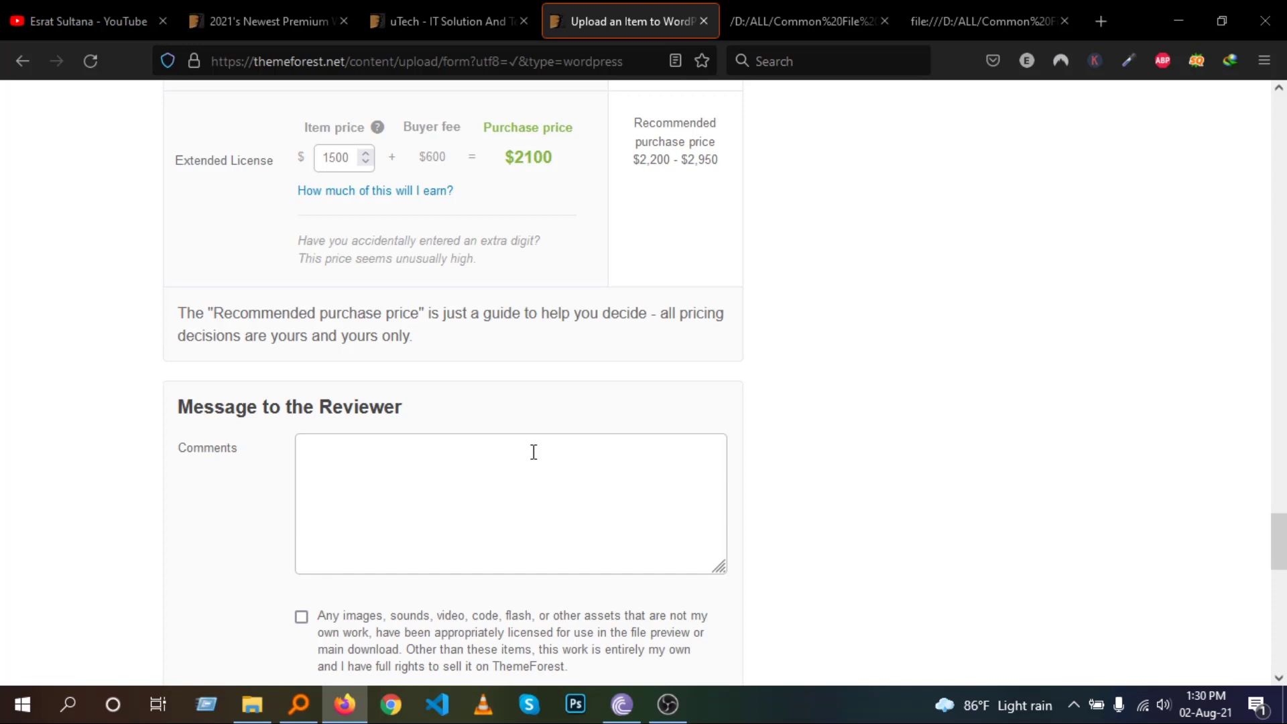
{"action": "scroll", "coordinate": [534, 452], "scroll_direction": "down", "scroll_amount": 1}
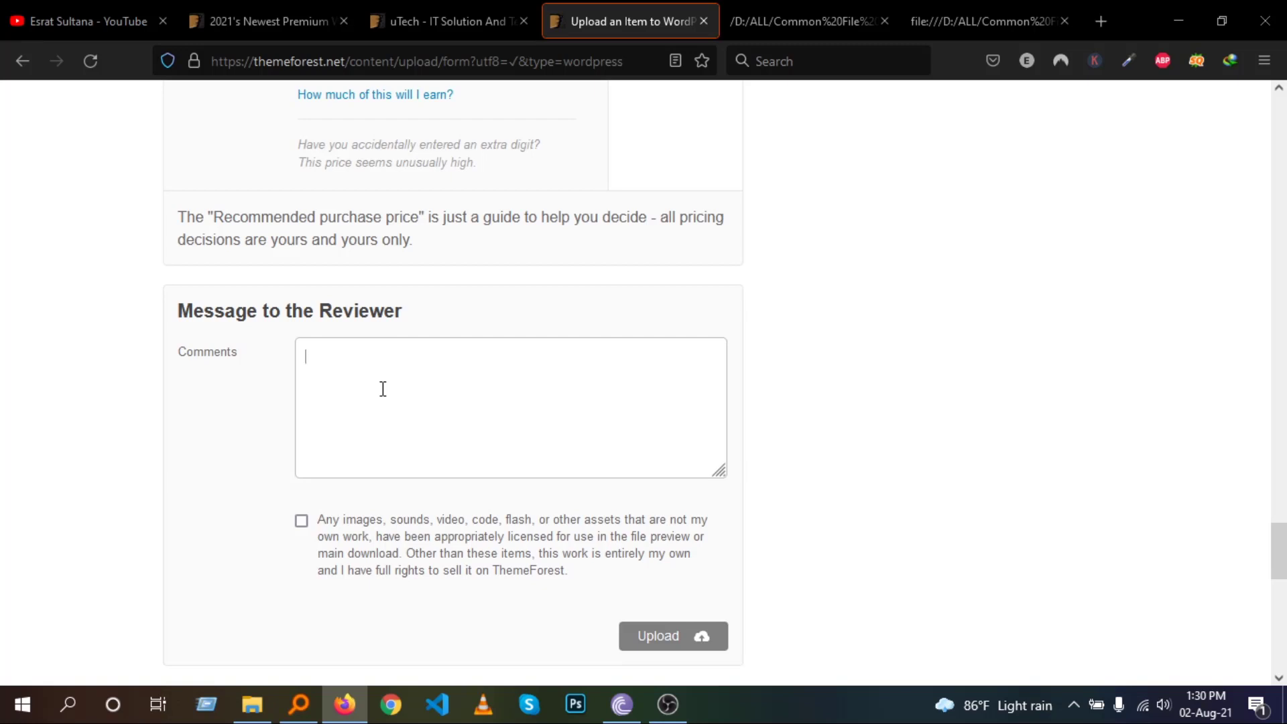
{"action": "left_click", "coordinate": [472, 13]}
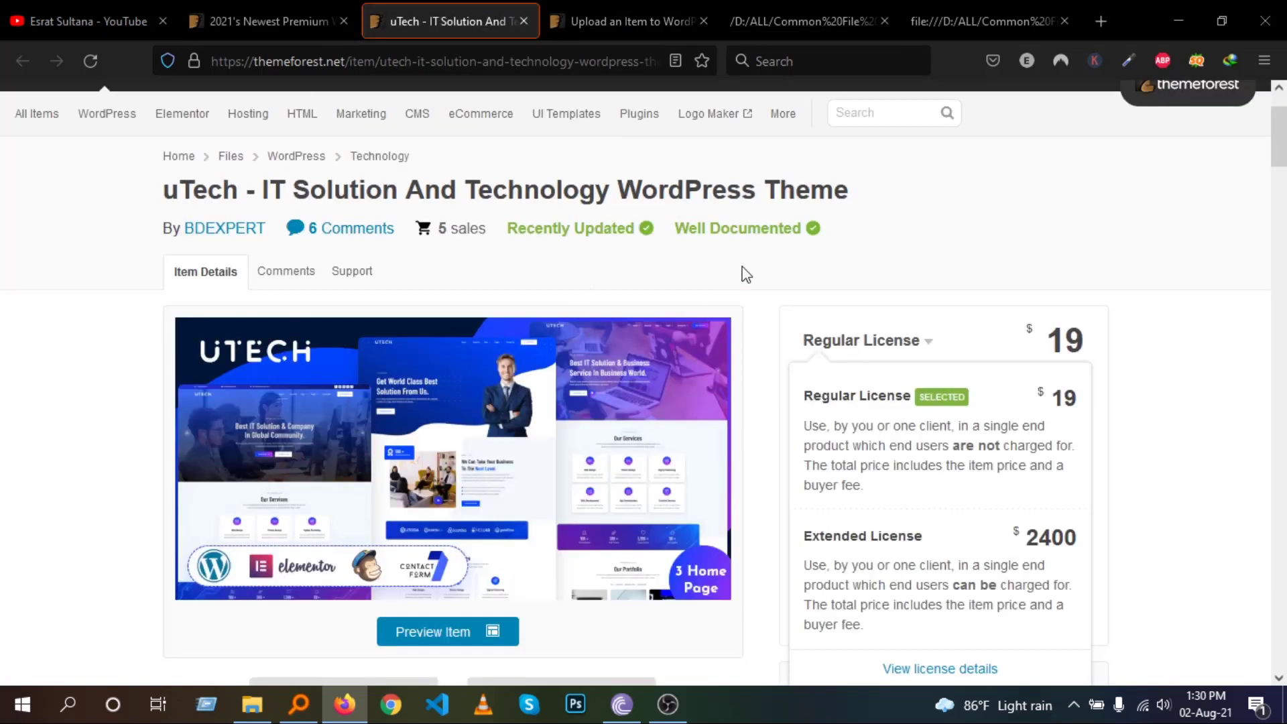
{"action": "scroll", "coordinate": [614, 231], "scroll_direction": "up", "scroll_amount": 2}
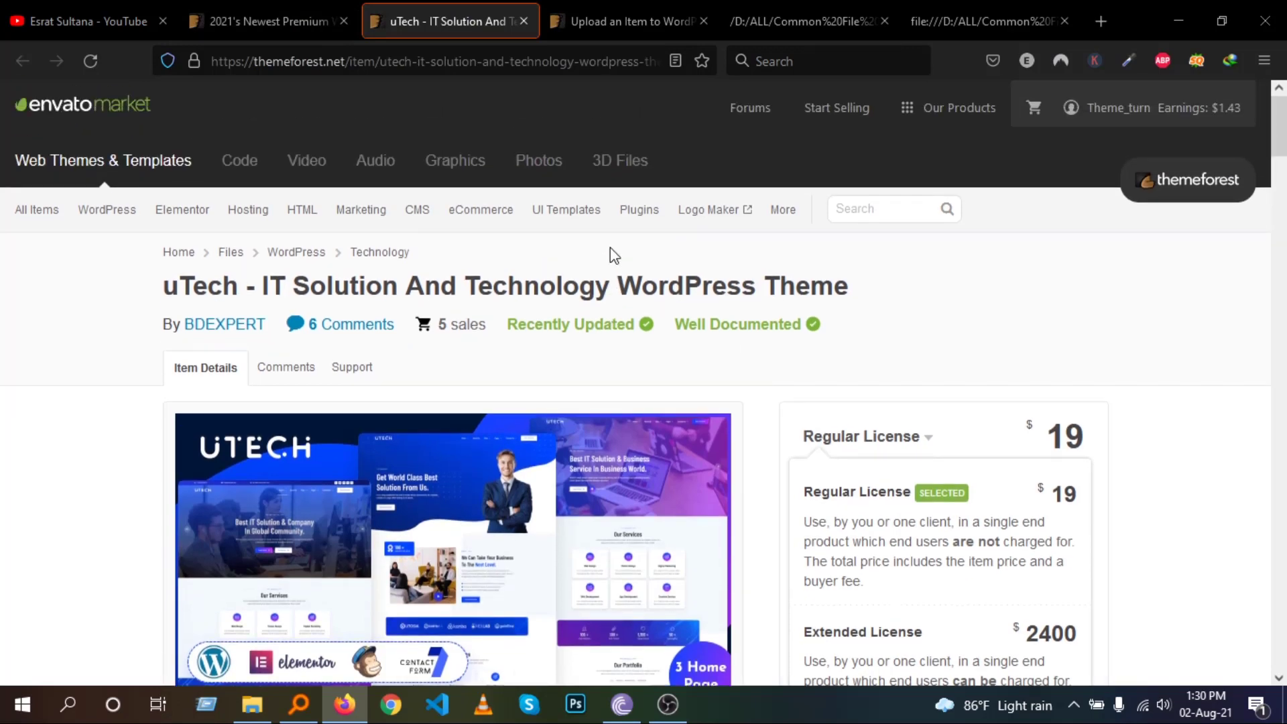
{"action": "scroll", "coordinate": [610, 248], "scroll_direction": "down", "scroll_amount": 2}
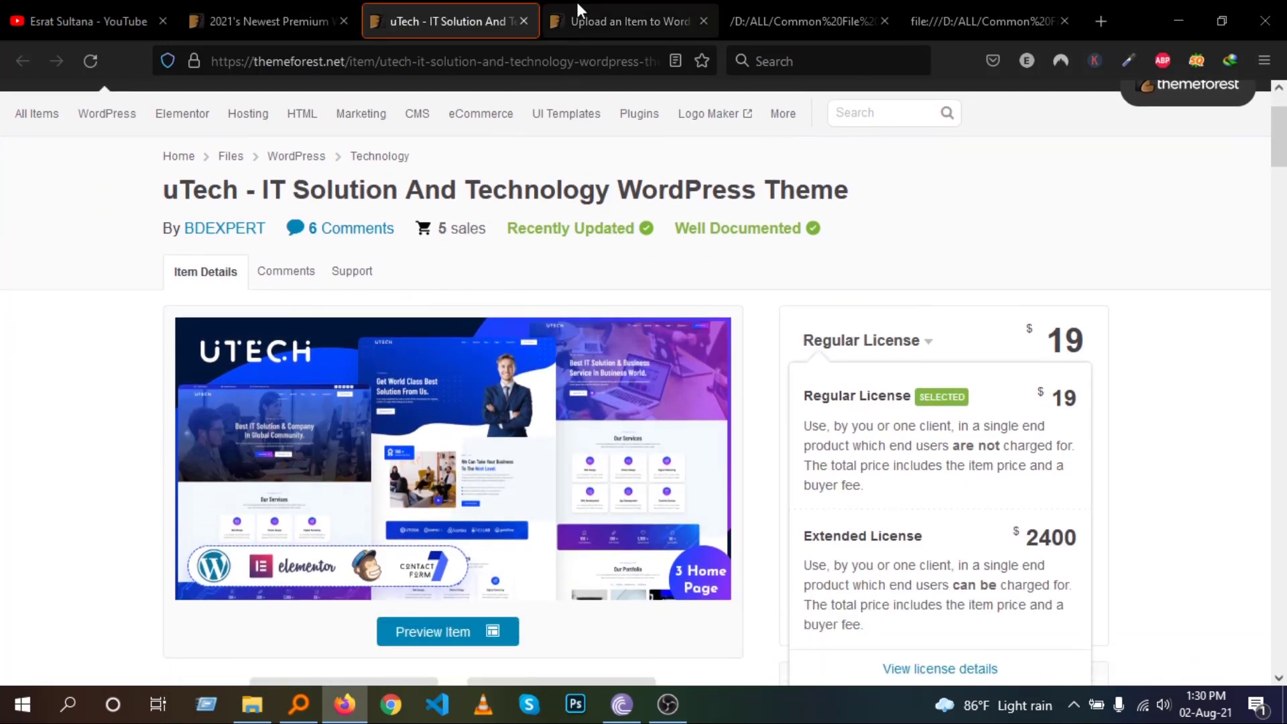
Return to the upload form, accept the asset licensing and ownership declaration, and submit the item for upload
{"action": "left_click", "coordinate": [578, 7]}
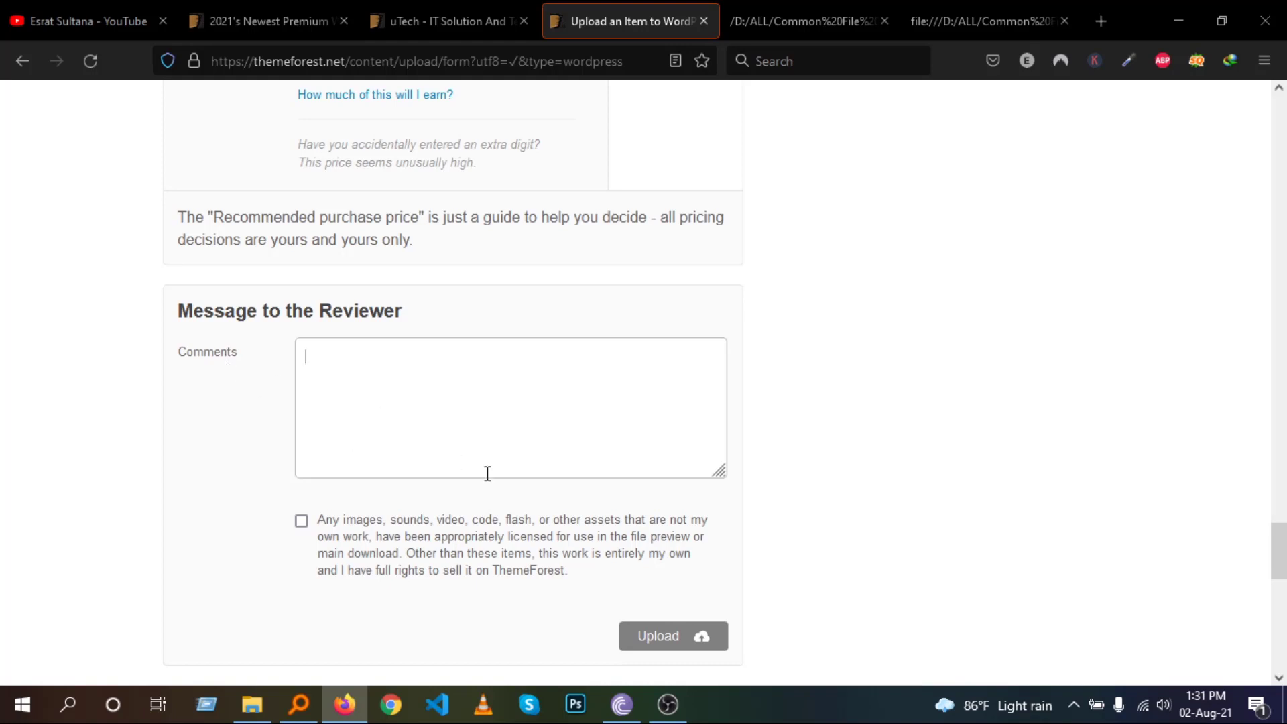
{"action": "left_click", "coordinate": [302, 523]}
{"action": "scroll", "coordinate": [922, 489], "scroll_direction": "up", "scroll_amount": 6}
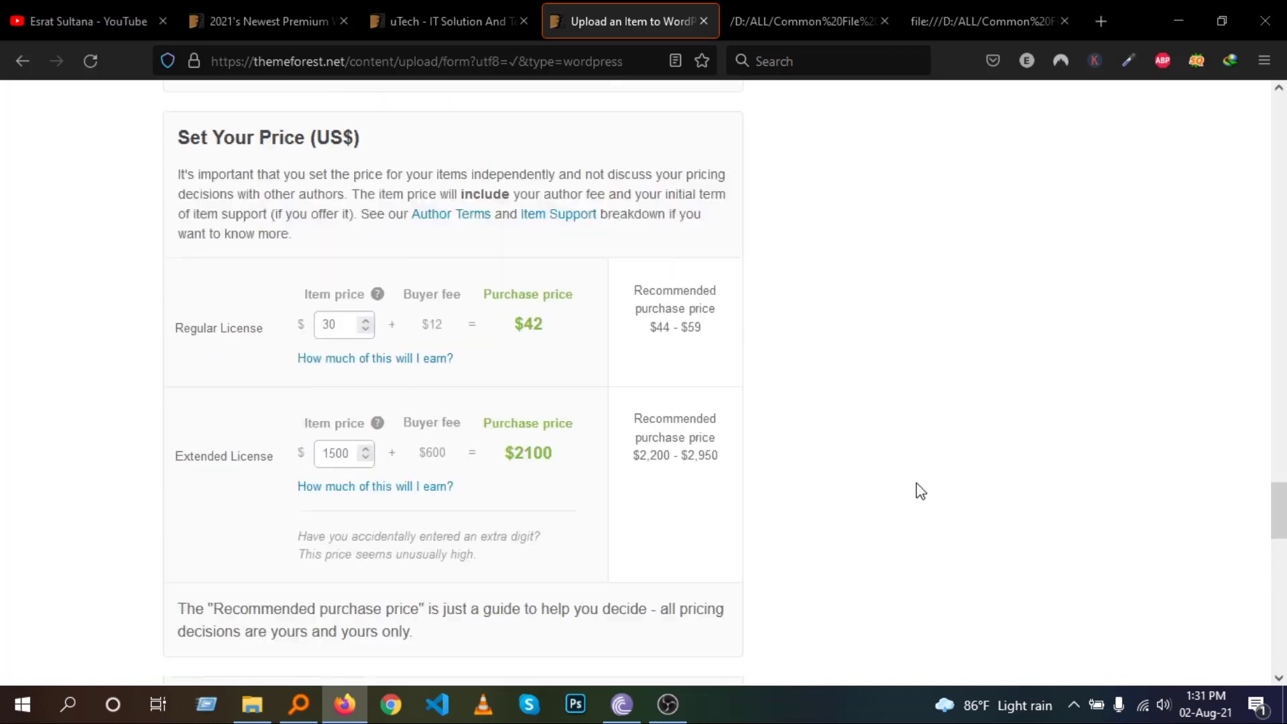
{"action": "scroll", "coordinate": [918, 488], "scroll_direction": "up", "scroll_amount": 10}
{"action": "scroll", "coordinate": [917, 488], "scroll_direction": "down", "scroll_amount": 16}
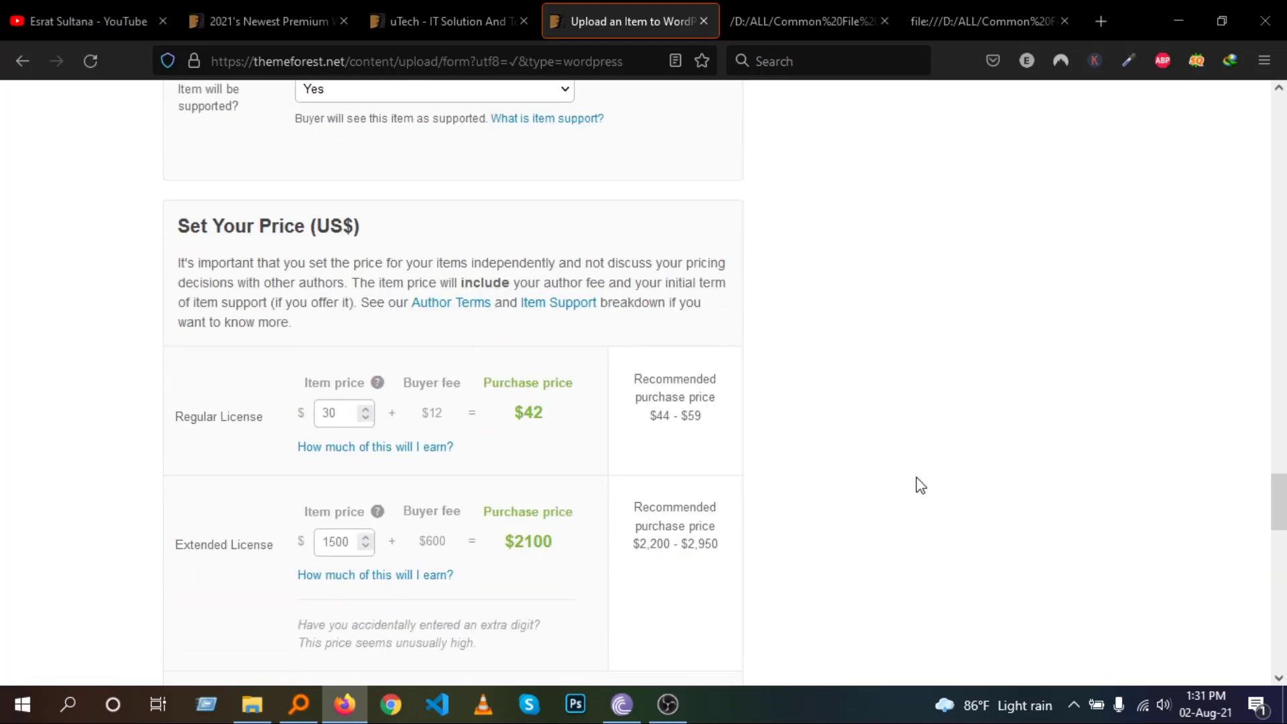
{"action": "scroll", "coordinate": [913, 483], "scroll_direction": "up", "scroll_amount": 7}
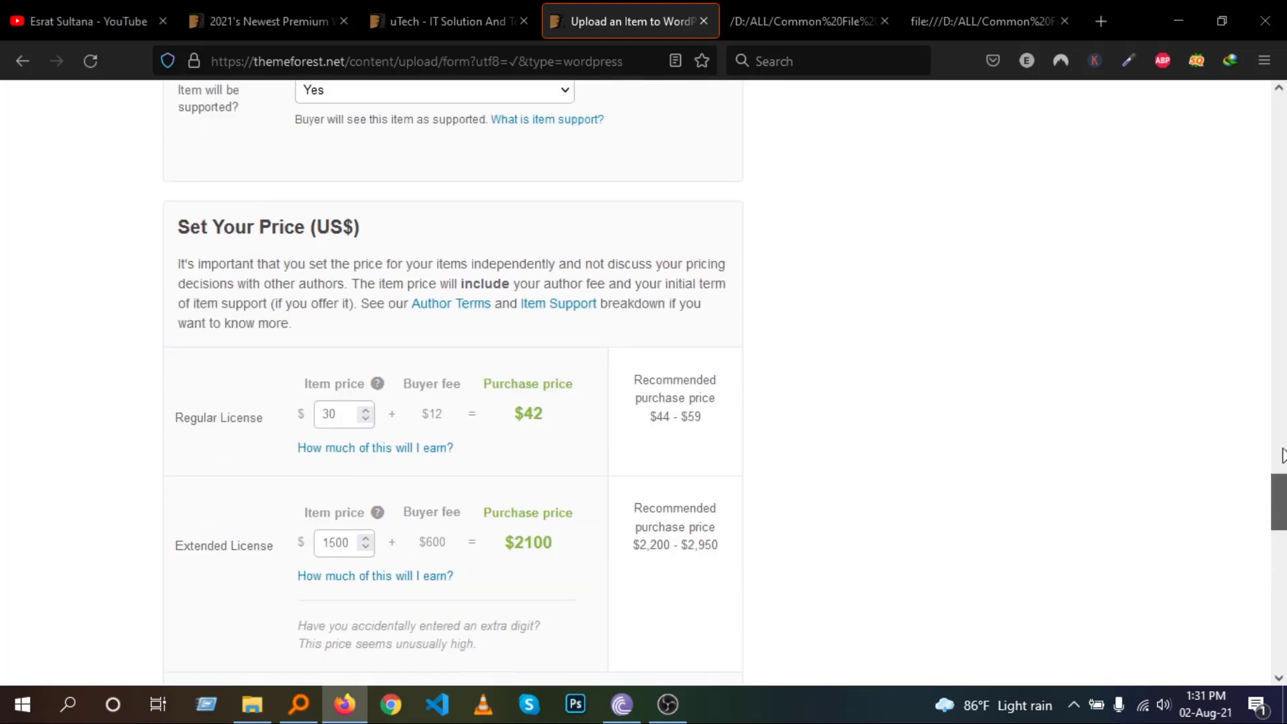
{"action": "left_click_drag", "start_coordinate": [1278, 496], "coordinate": [1283, 580]}
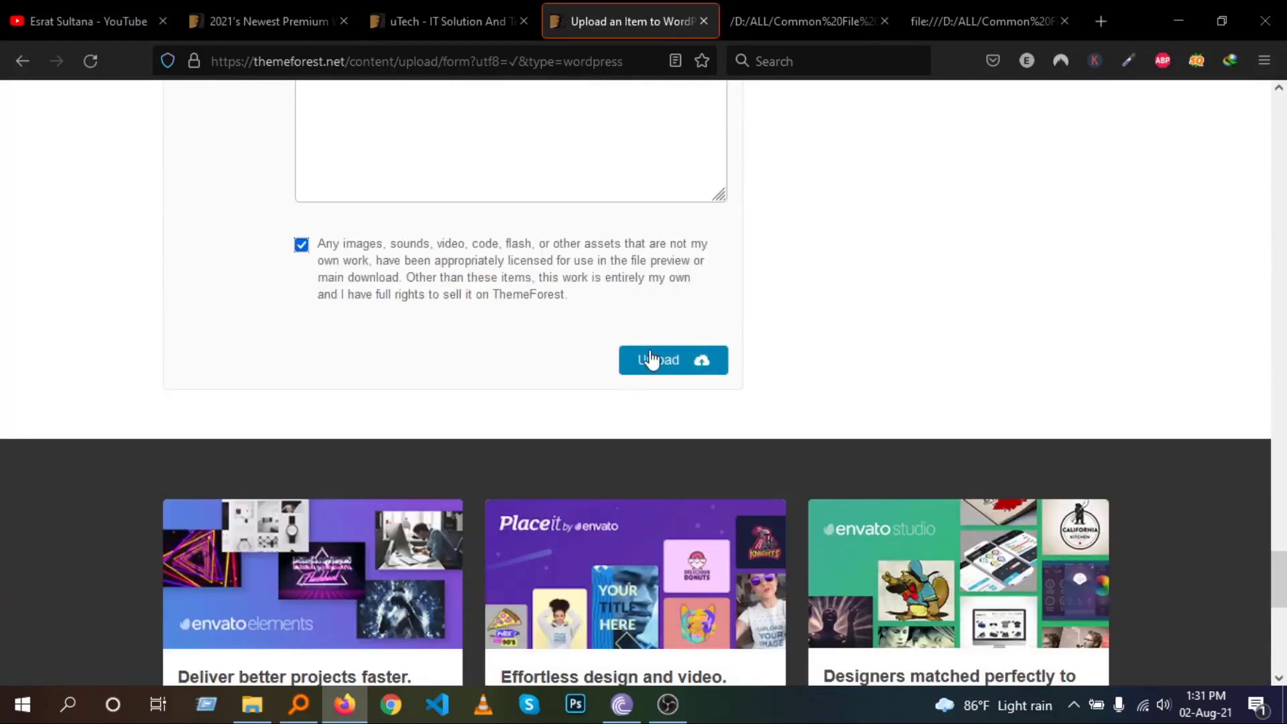
{"action": "left_click", "coordinate": [653, 363]}
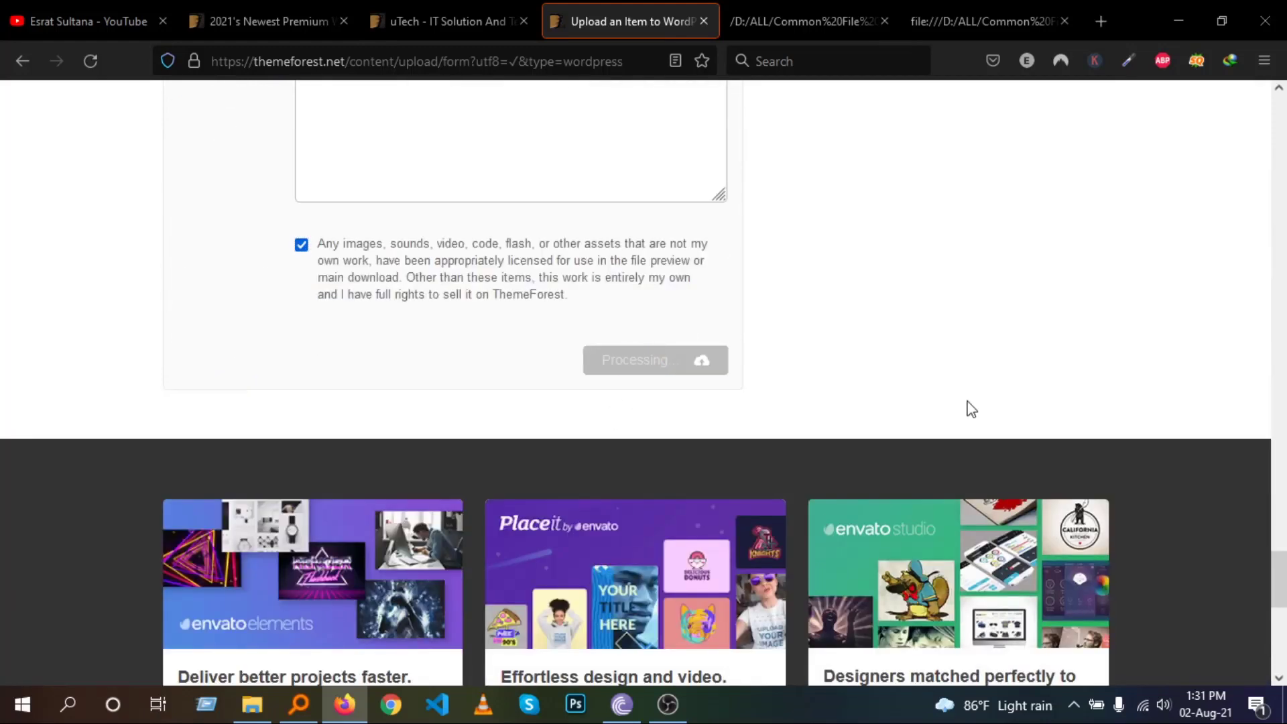
{"action": "scroll", "coordinate": [734, 403], "scroll_direction": "up", "scroll_amount": 1}
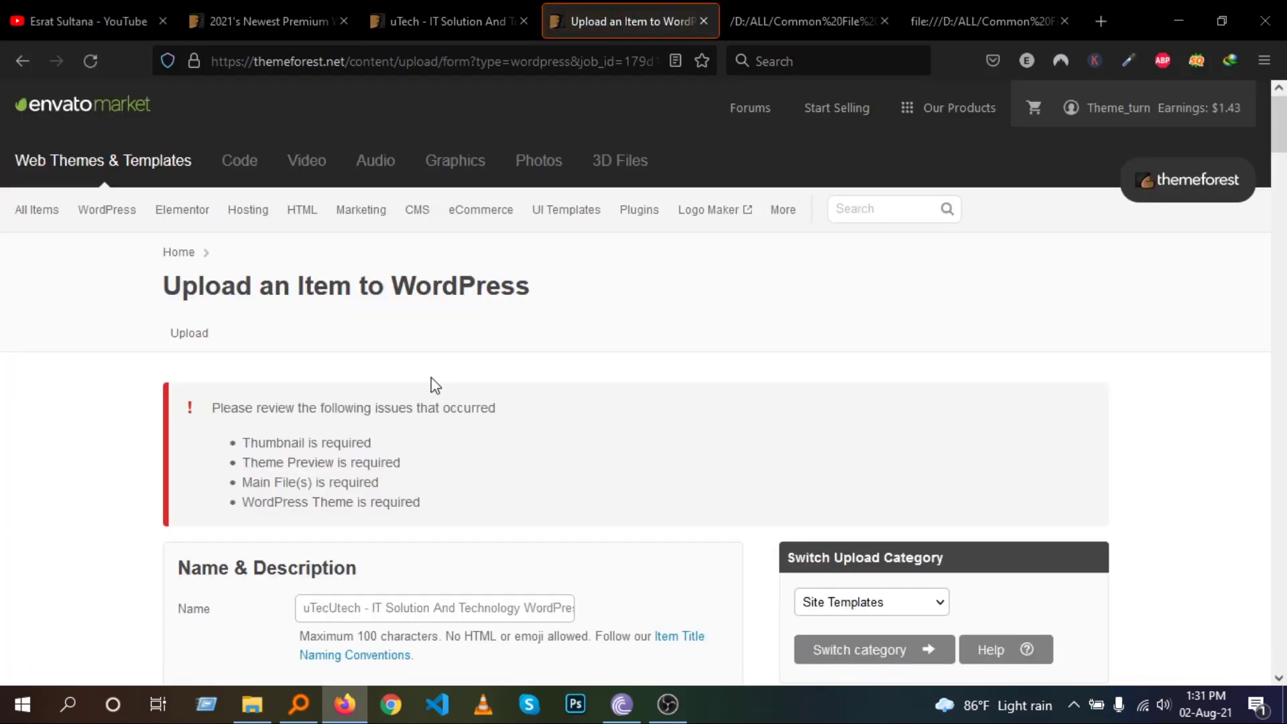
Assign thuumb.jpg as the Thumbnail and preview.zip as the Theme Preview to resolve the missing-file issues in the upload form
{"action": "scroll", "coordinate": [431, 376], "scroll_direction": "down", "scroll_amount": 4}
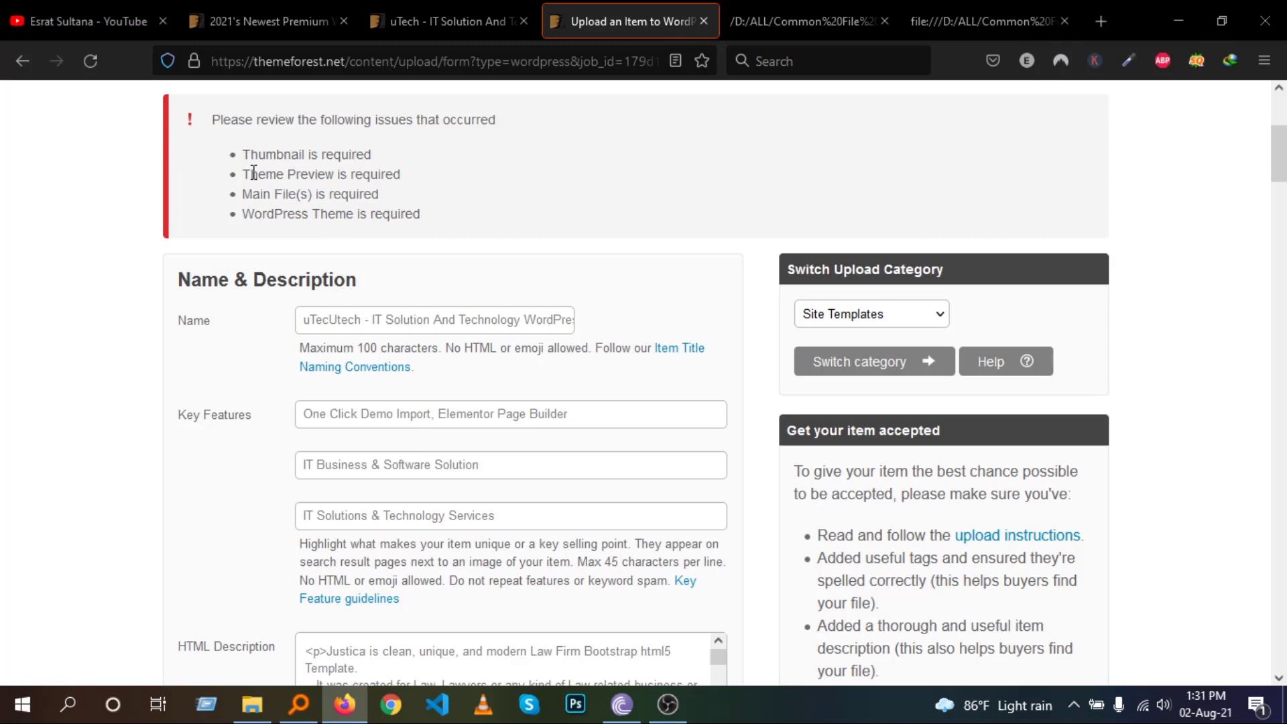
{"action": "scroll", "coordinate": [255, 250], "scroll_direction": "down", "scroll_amount": 11}
{"action": "scroll", "coordinate": [327, 380], "scroll_direction": "down", "scroll_amount": 3}
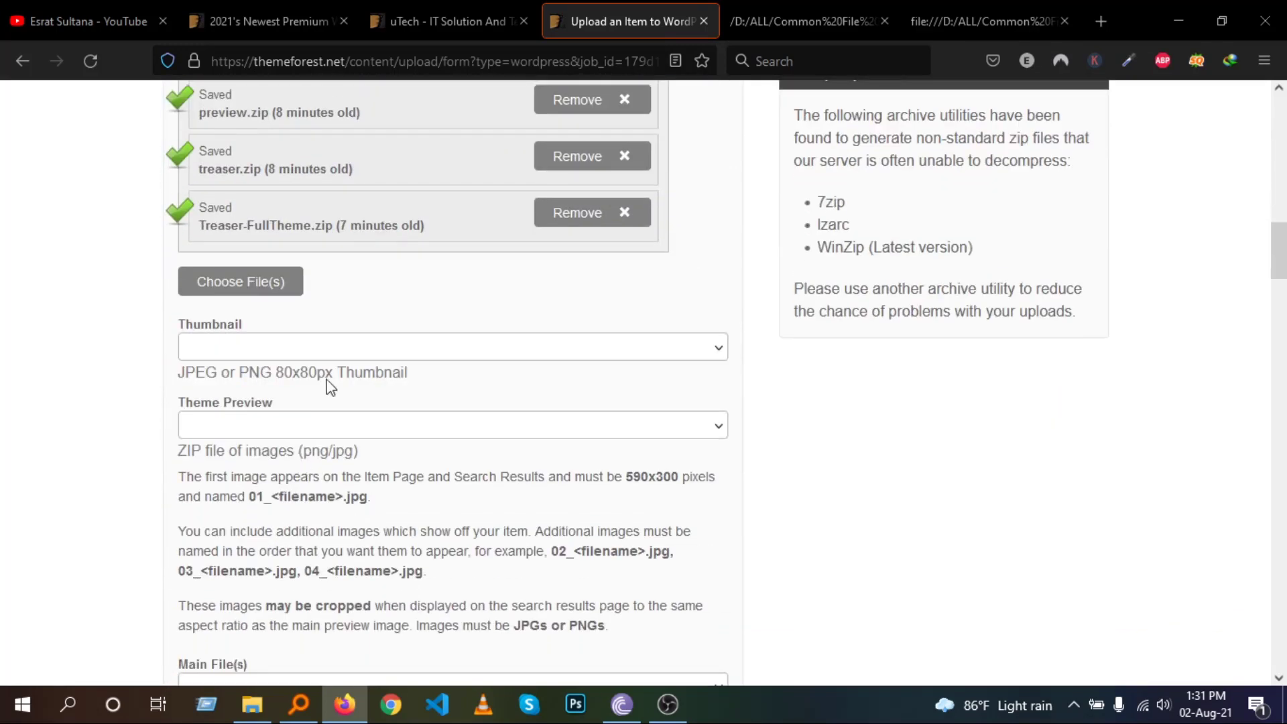
{"action": "left_click", "coordinate": [359, 341]}
{"action": "left_click", "coordinate": [267, 402]}
{"action": "left_click", "coordinate": [267, 424]}
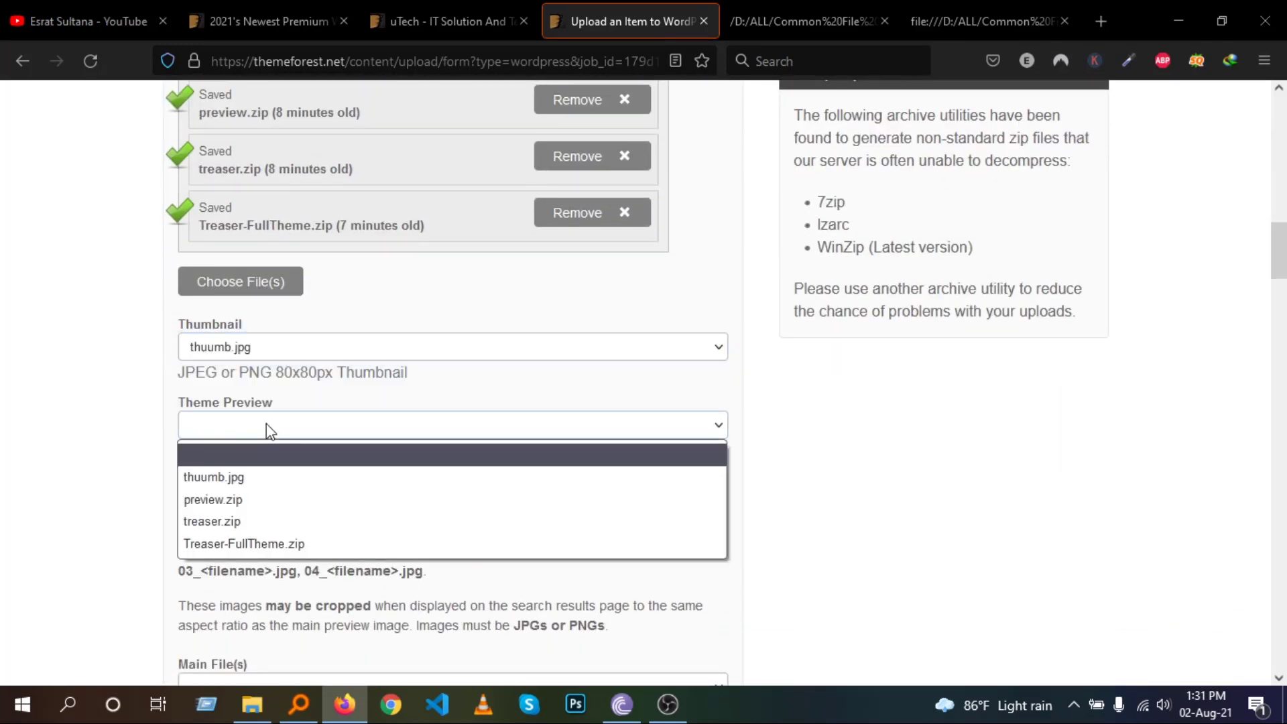
{"action": "left_click", "coordinate": [266, 498]}
{"action": "scroll", "coordinate": [272, 503], "scroll_direction": "down", "scroll_amount": 3}
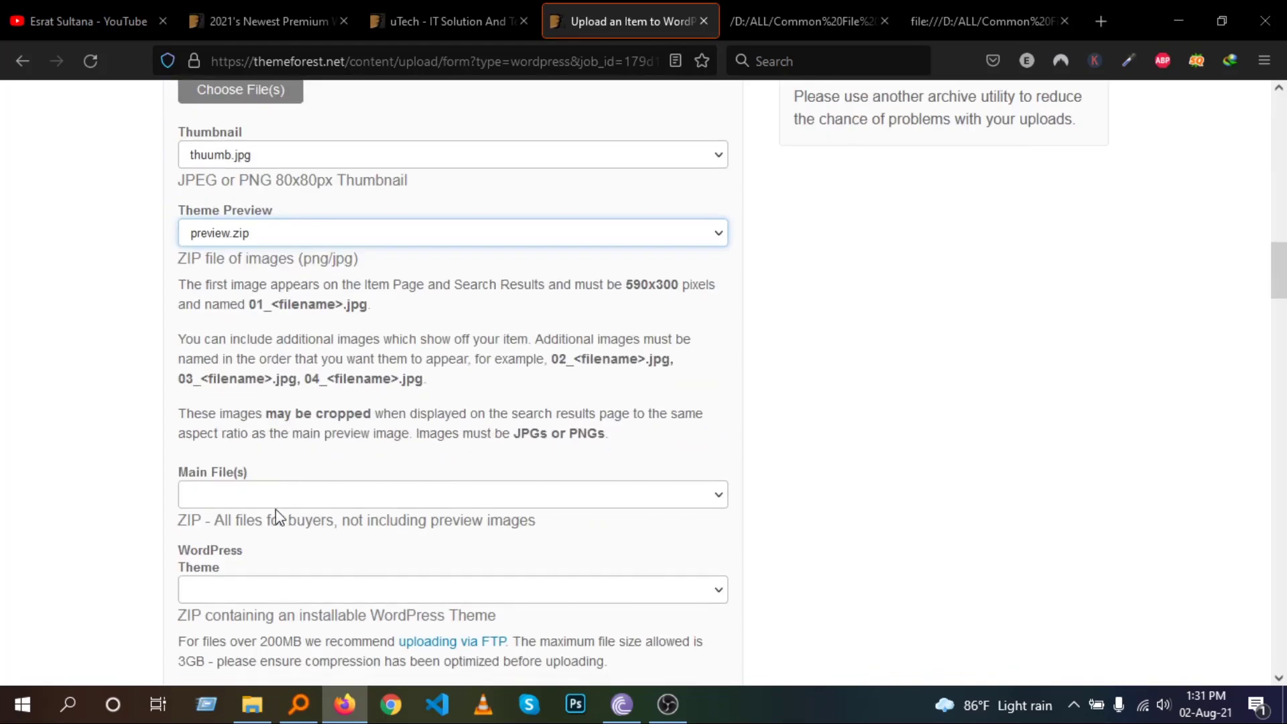
Assign Treaser-FullTheme.zip as the Main File(s) and treaser.zip as the WordPress Theme
{"action": "left_click", "coordinate": [275, 496]}
{"action": "left_click", "coordinate": [274, 612]}
{"action": "scroll", "coordinate": [318, 508], "scroll_direction": "down", "scroll_amount": 1}
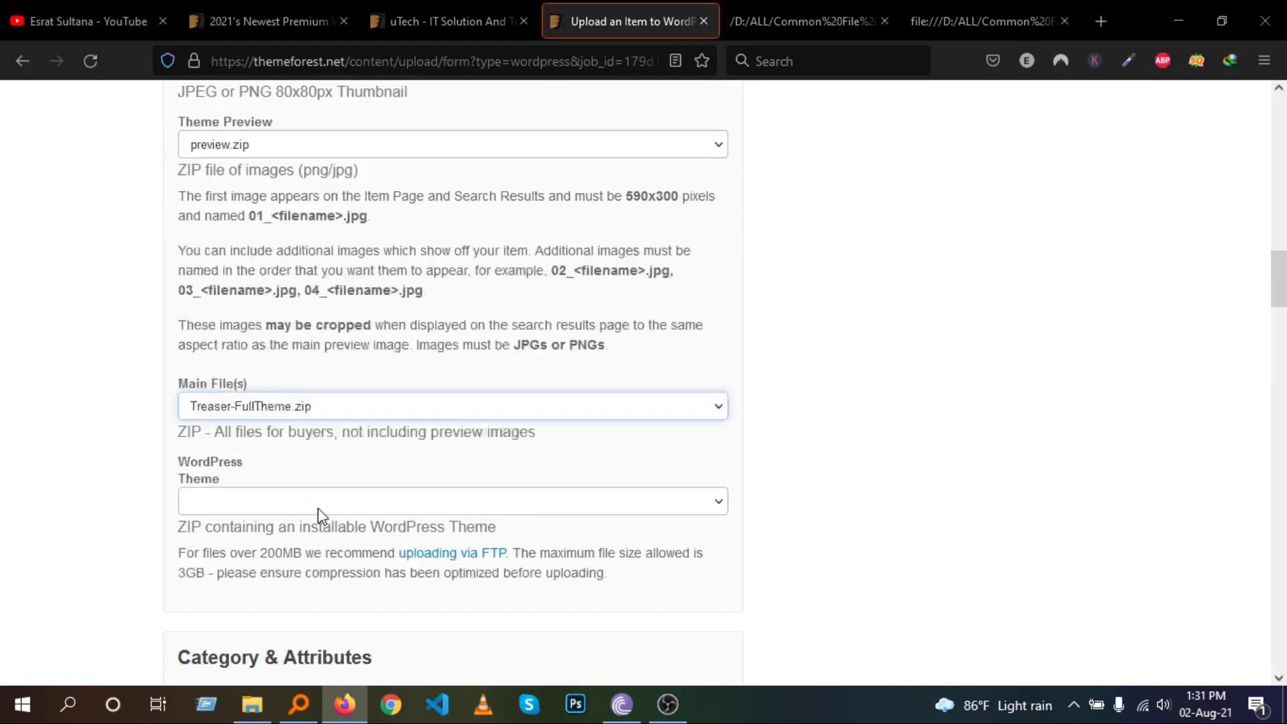
{"action": "scroll", "coordinate": [318, 508], "scroll_direction": "down", "scroll_amount": 1}
{"action": "left_click", "coordinate": [324, 401]}
{"action": "left_click", "coordinate": [267, 496]}
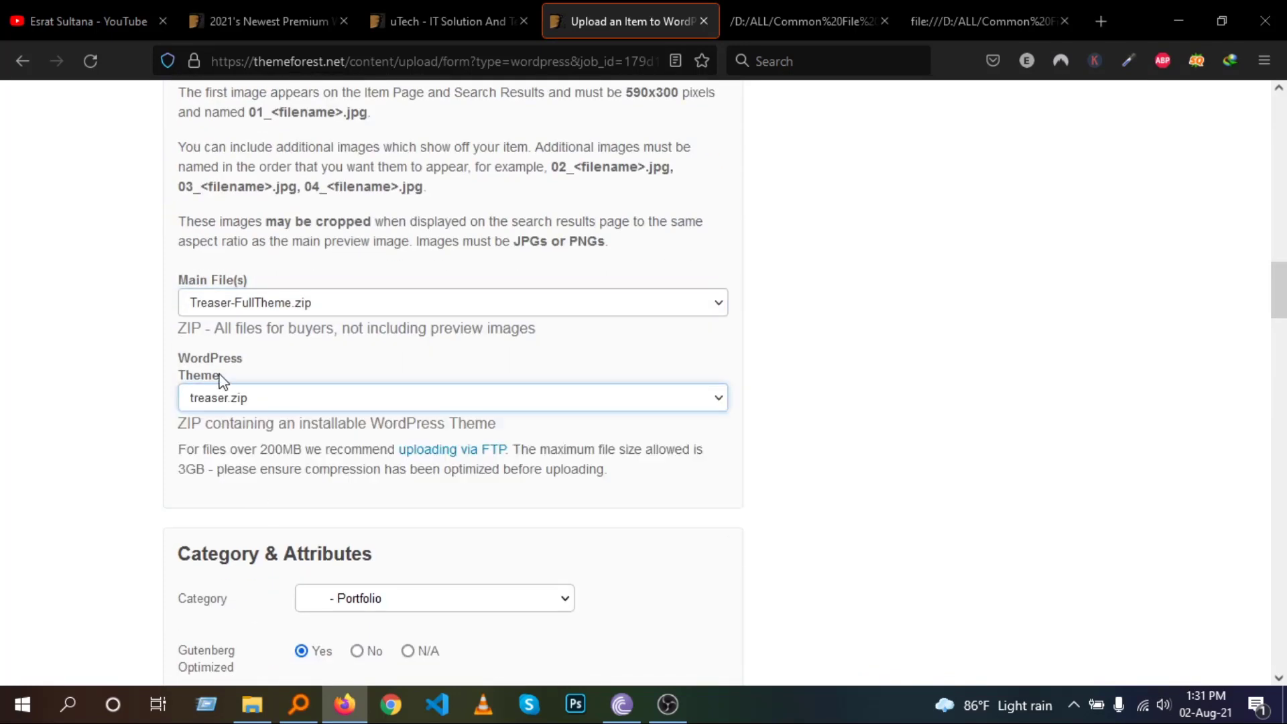
Check the remaining form sections down to the rights declaration and resubmit the item for upload
{"action": "scroll", "coordinate": [650, 494], "scroll_direction": "down", "scroll_amount": 20}
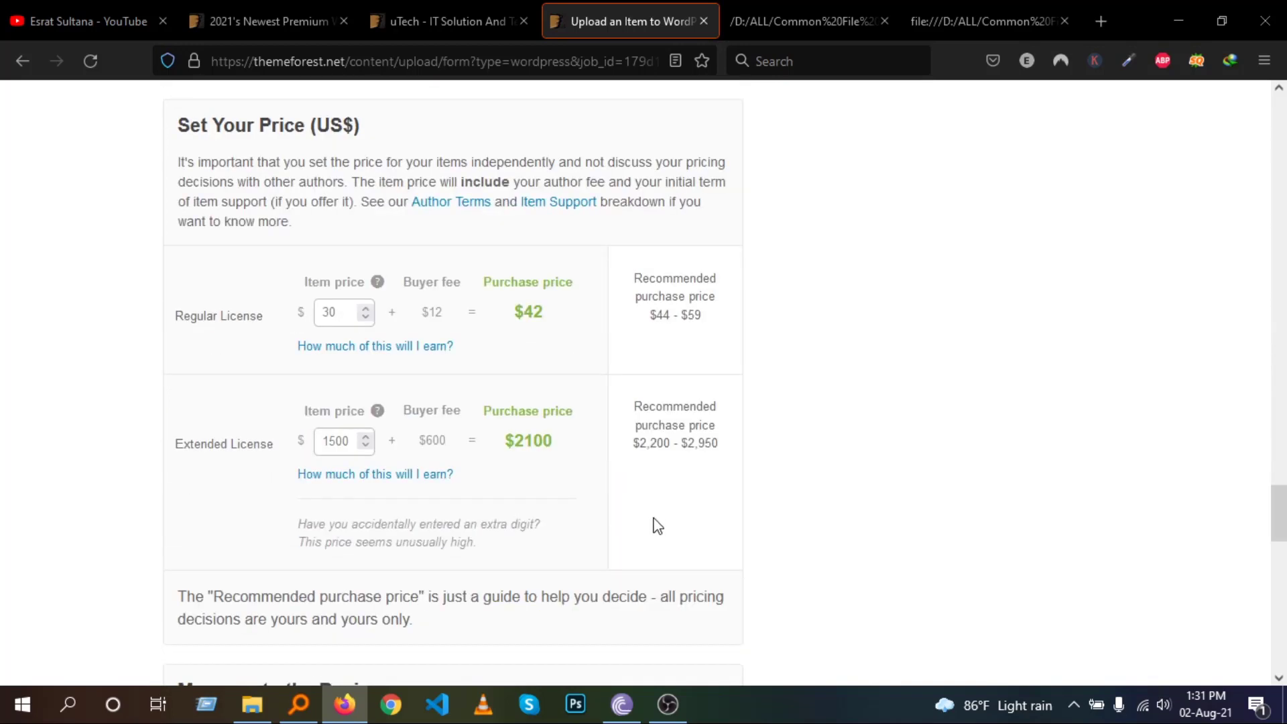
{"action": "scroll", "coordinate": [657, 526], "scroll_direction": "down", "scroll_amount": 8}
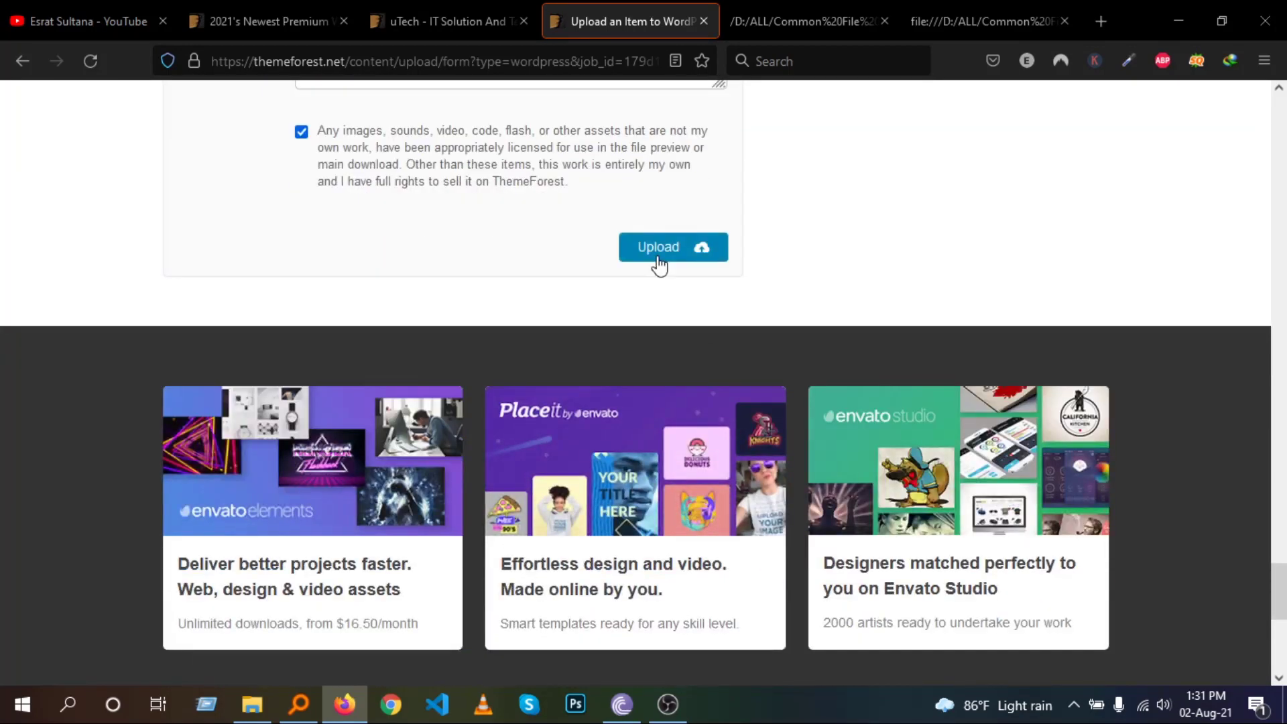
{"action": "left_click", "coordinate": [659, 262]}
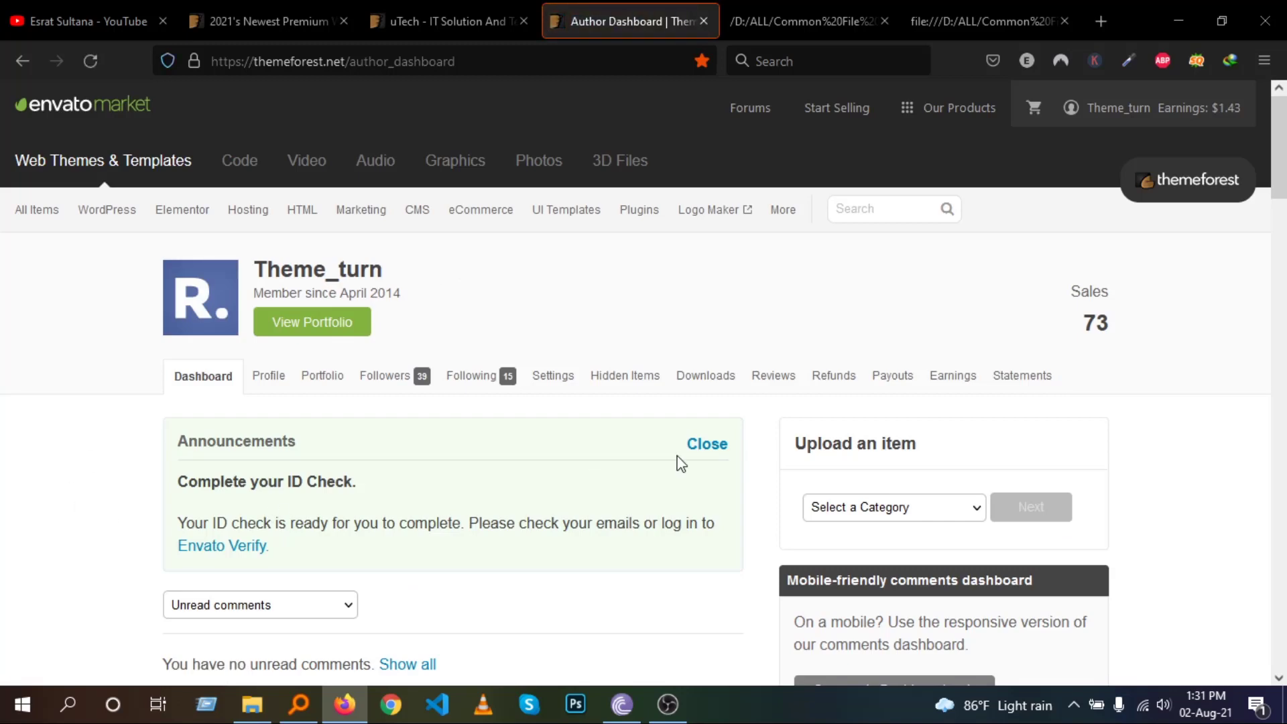
Examine the submitted theme's review status under Currently processing uploads on the author dashboard
{"action": "scroll", "coordinate": [680, 463], "scroll_direction": "down", "scroll_amount": 4}
{"action": "scroll", "coordinate": [681, 463], "scroll_direction": "down", "scroll_amount": 1}
{"action": "scroll", "coordinate": [204, 388], "scroll_direction": "up", "scroll_amount": 5}
{"action": "scroll", "coordinate": [460, 430], "scroll_direction": "down", "scroll_amount": 1}
{"action": "scroll", "coordinate": [460, 430], "scroll_direction": "down", "scroll_amount": 4}
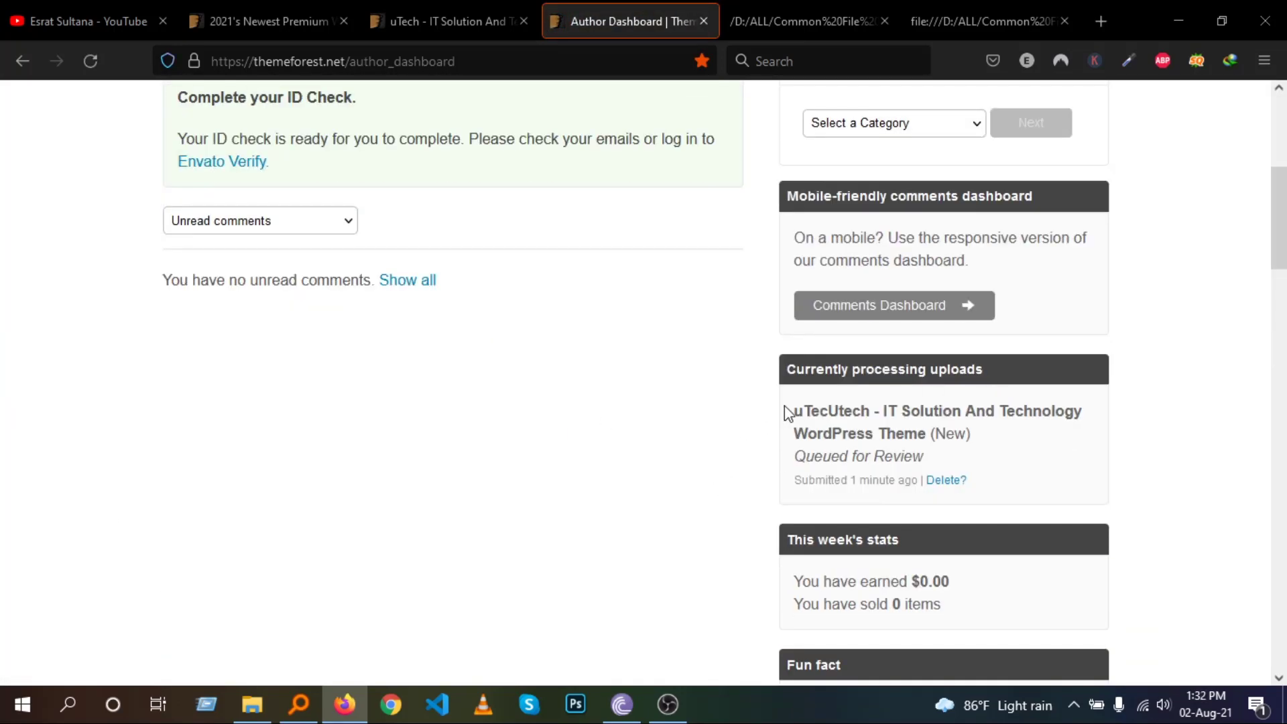
{"action": "scroll", "coordinate": [844, 393], "scroll_direction": "down", "scroll_amount": 1}
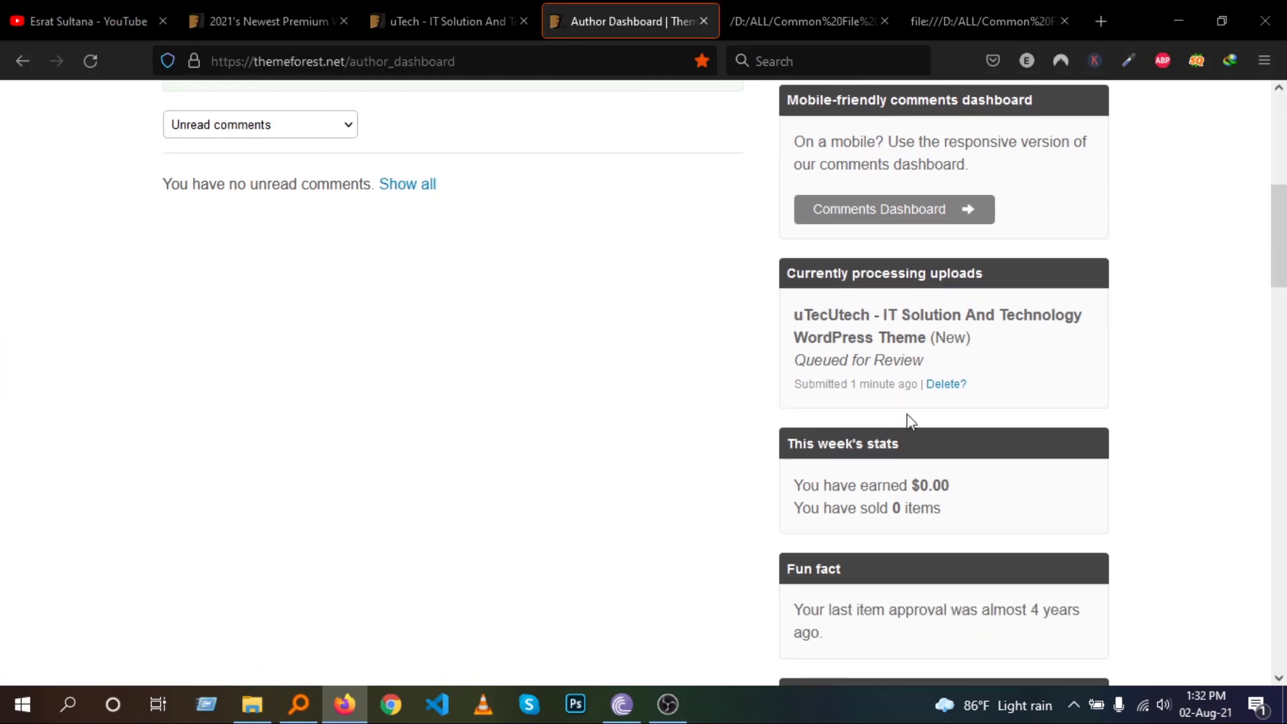
{"action": "left_click_drag", "start_coordinate": [803, 359], "coordinate": [932, 367]}
{"action": "left_click", "coordinate": [936, 368]}
{"action": "scroll", "coordinate": [749, 404], "scroll_direction": "up", "scroll_amount": 1}
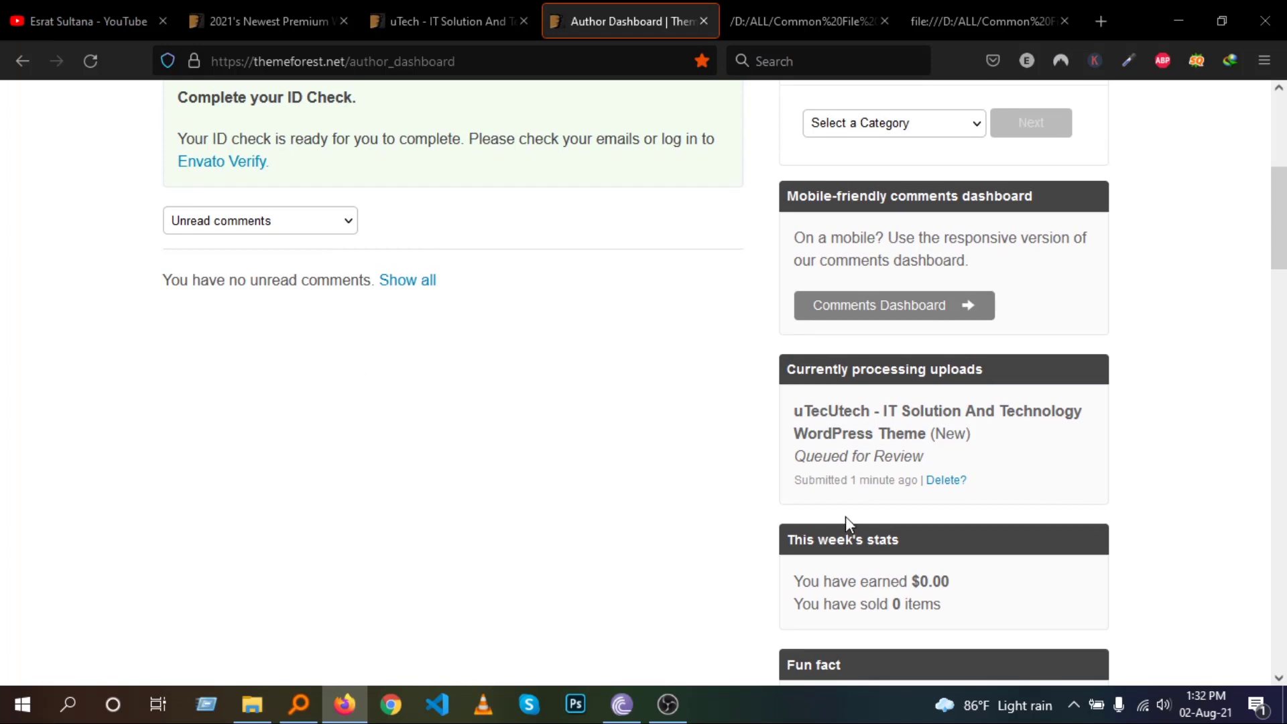
Look over the author dashboard's announcements and the delete option for the submitted theme
{"action": "scroll", "coordinate": [661, 532], "scroll_direction": "up", "scroll_amount": 2}
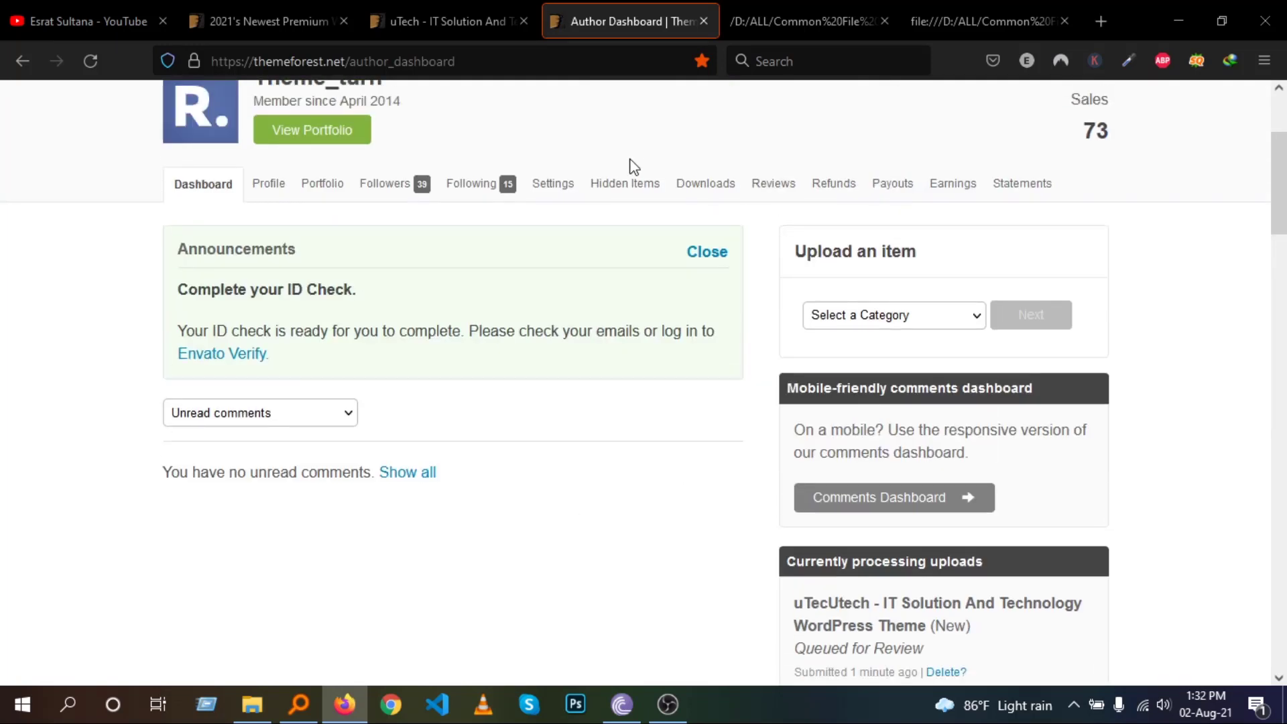
{"action": "scroll", "coordinate": [597, 335], "scroll_direction": "down", "scroll_amount": 3}
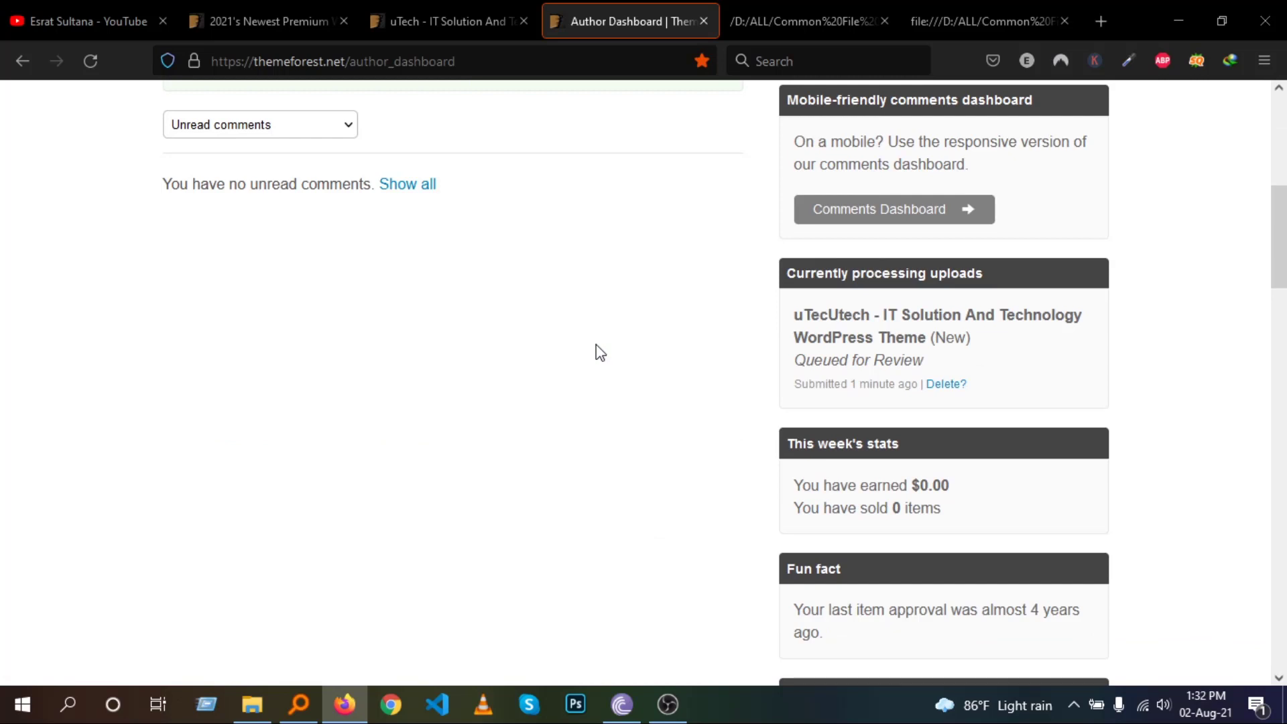
{"action": "scroll", "coordinate": [583, 375], "scroll_direction": "up", "scroll_amount": 3}
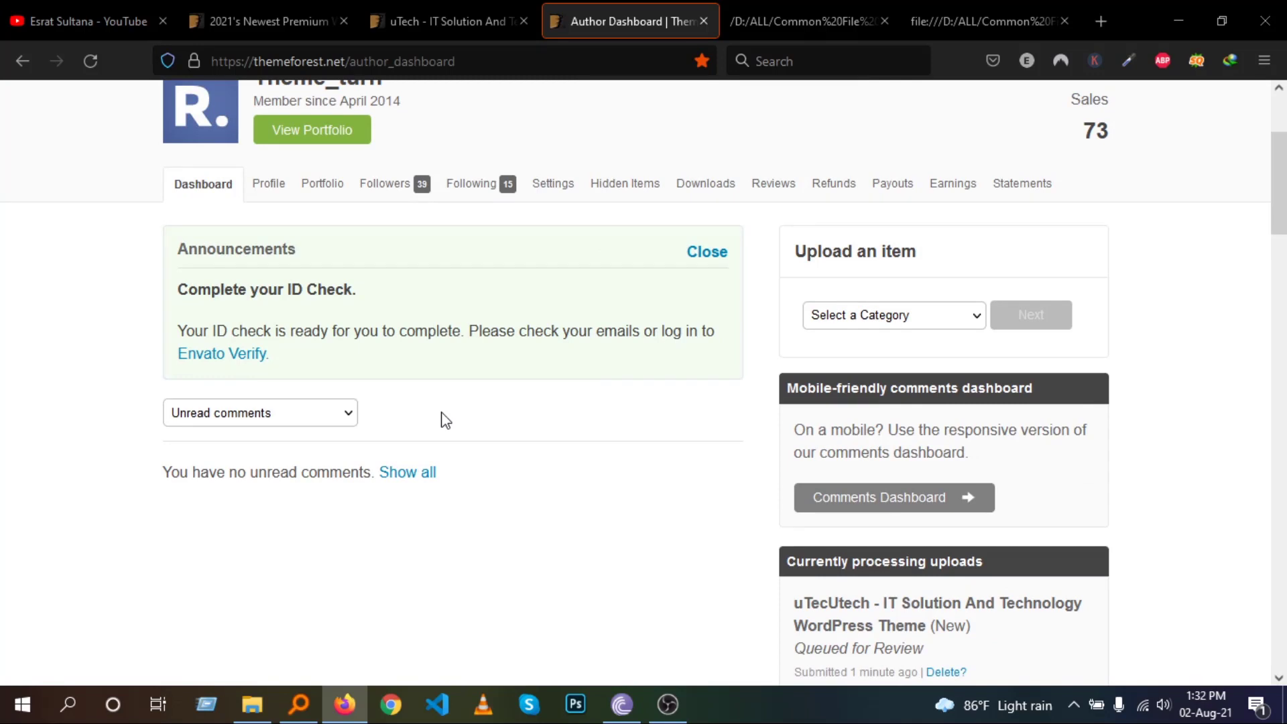
{"action": "scroll", "coordinate": [442, 420], "scroll_direction": "up", "scroll_amount": 1}
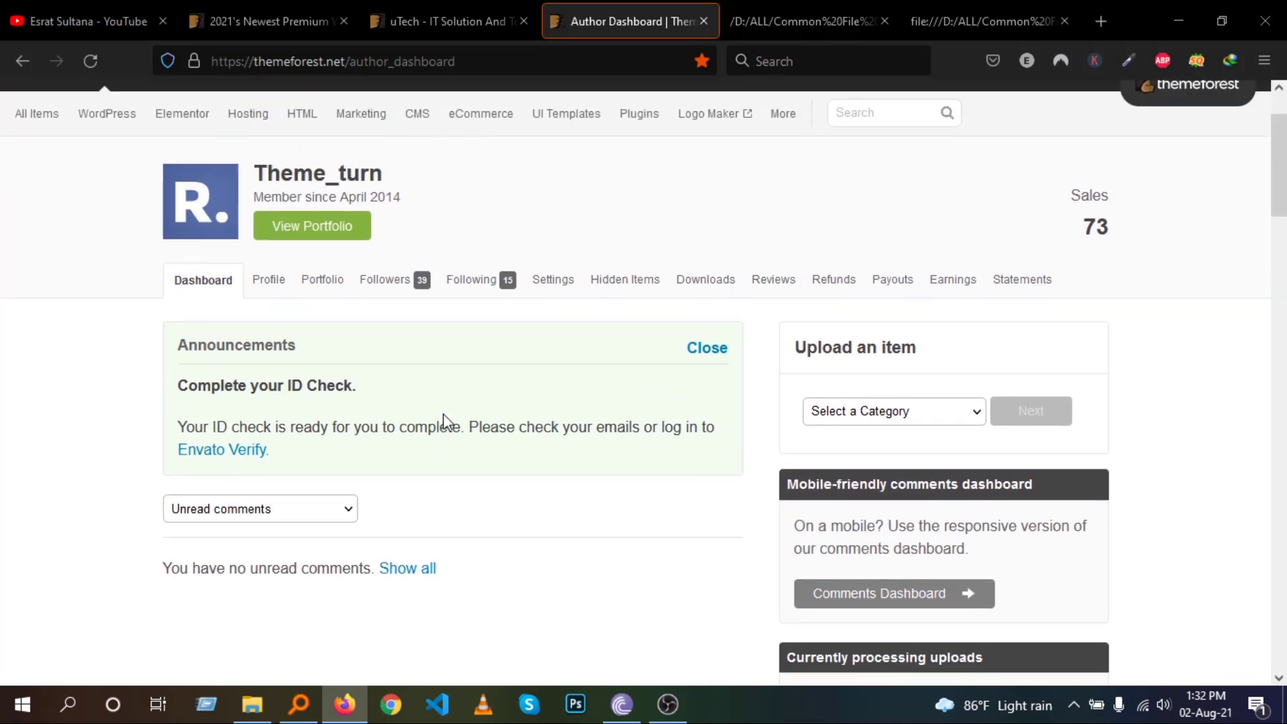
{"action": "scroll", "coordinate": [444, 421], "scroll_direction": "down", "scroll_amount": 3}
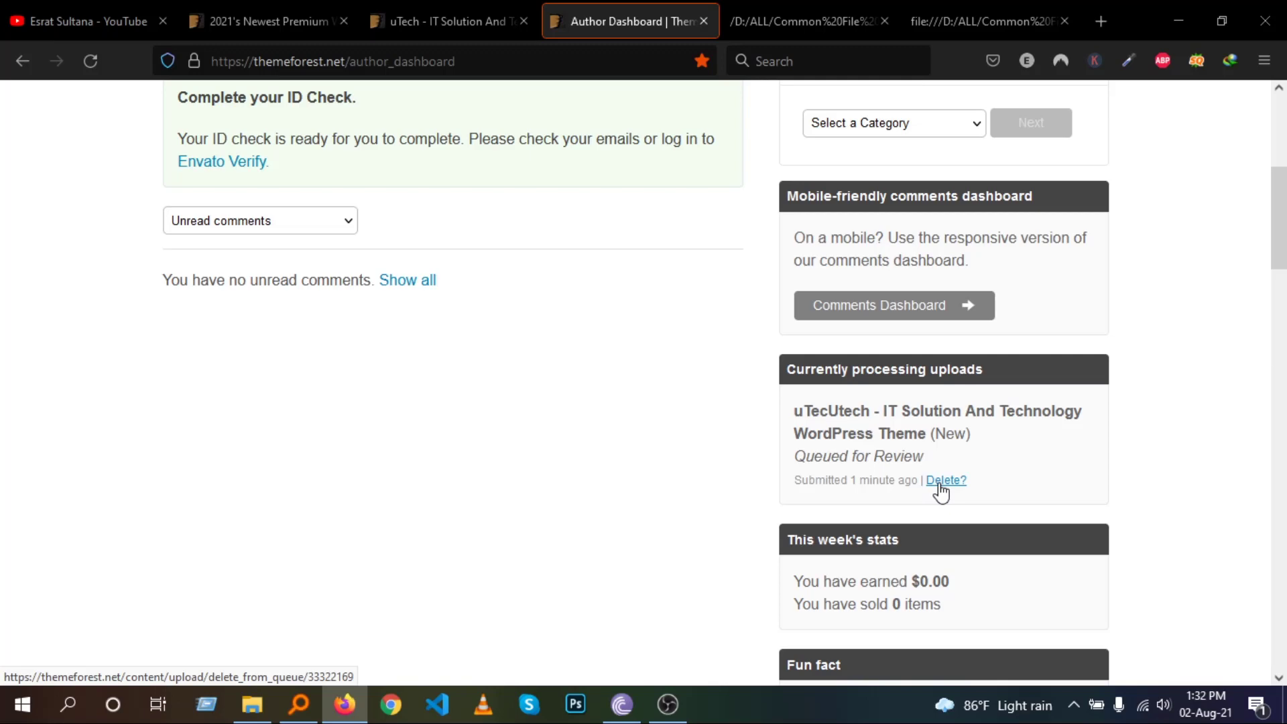
{"action": "scroll", "coordinate": [635, 496], "scroll_direction": "up", "scroll_amount": 5}
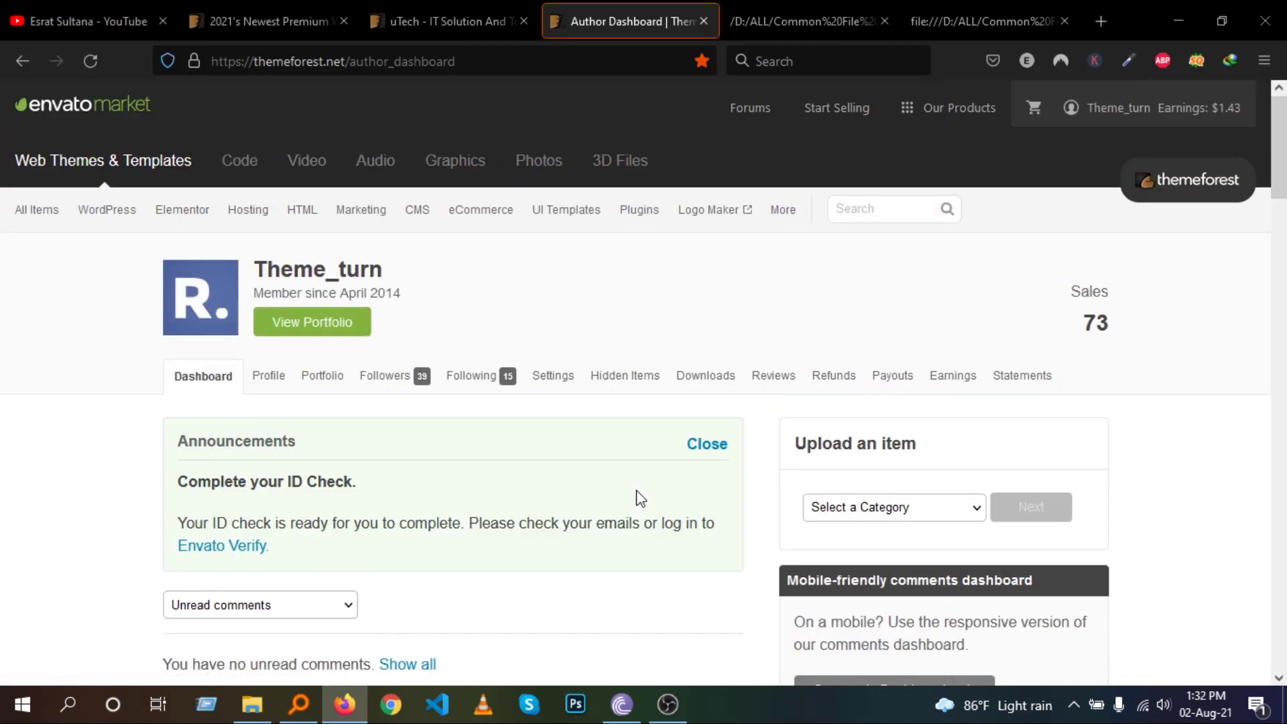
{"action": "scroll", "coordinate": [636, 499], "scroll_direction": "down", "scroll_amount": 7}
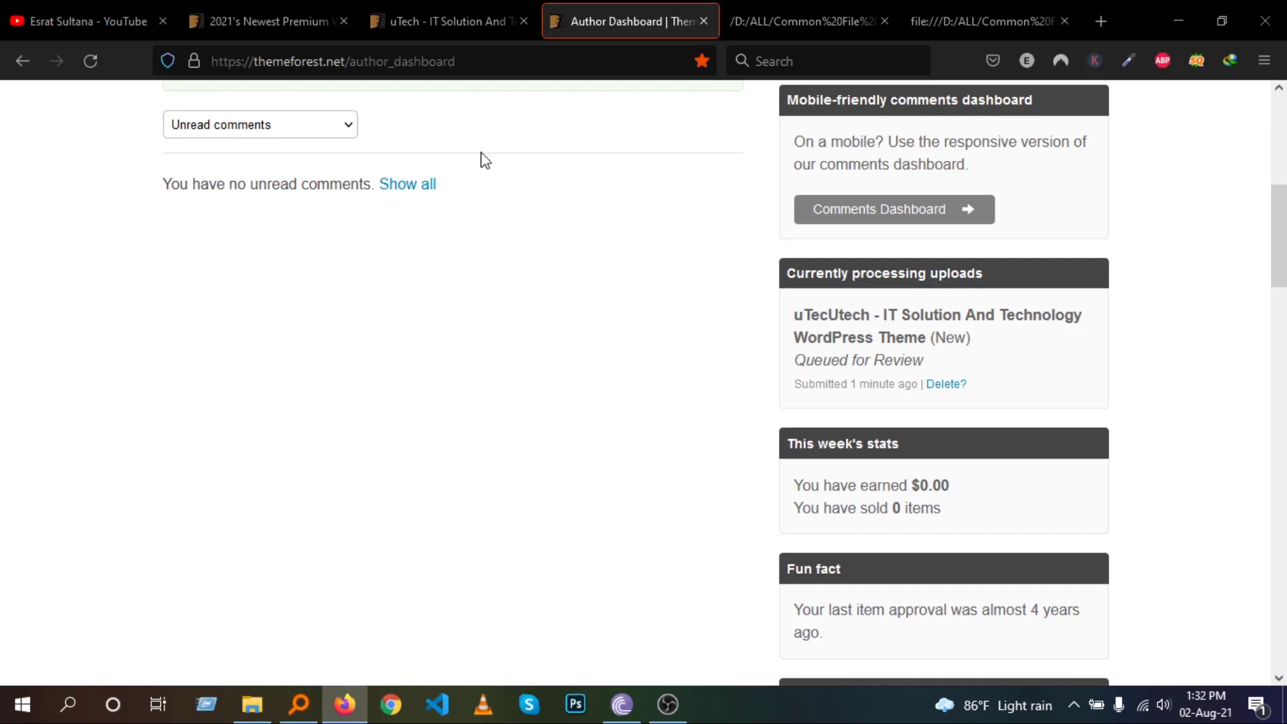
View the newest WordPress themes listing on ThemeForest, and switch to the YouTube channel page
{"action": "left_click", "coordinate": [282, 17]}
{"action": "scroll", "coordinate": [715, 367], "scroll_direction": "up", "scroll_amount": 20}
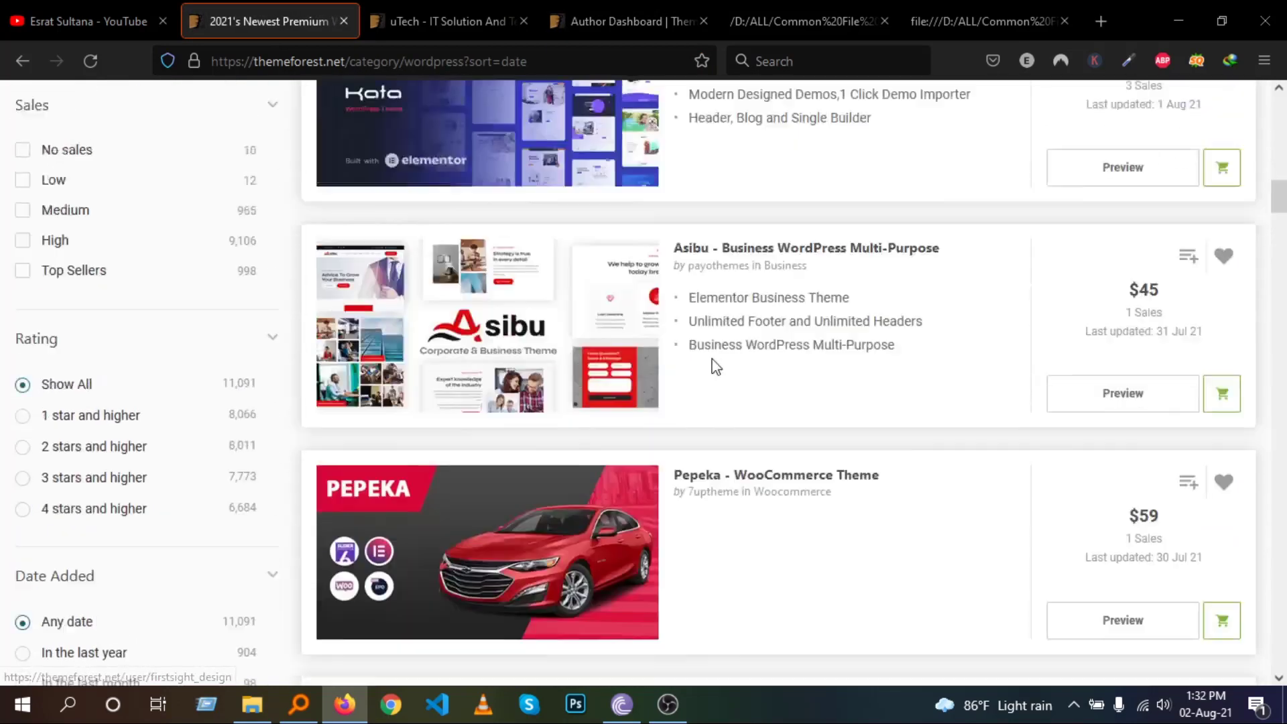
{"action": "key", "text": "ctrl+shift+Tab"}
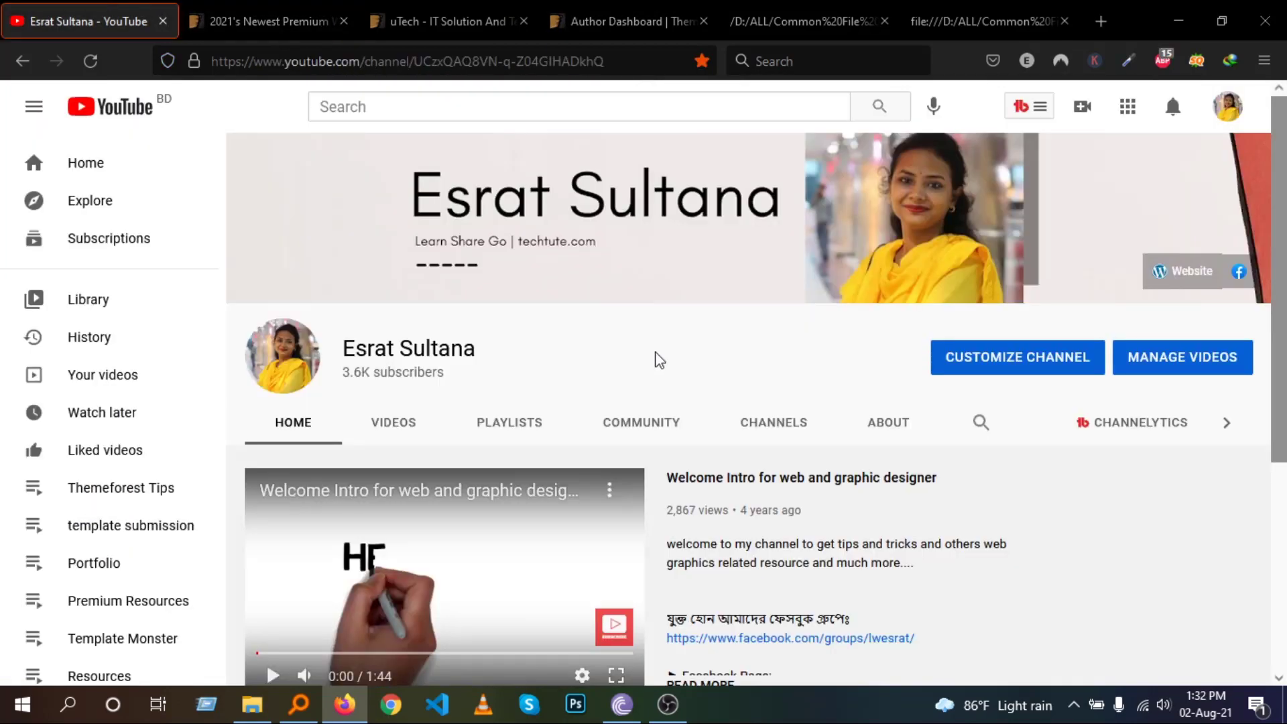